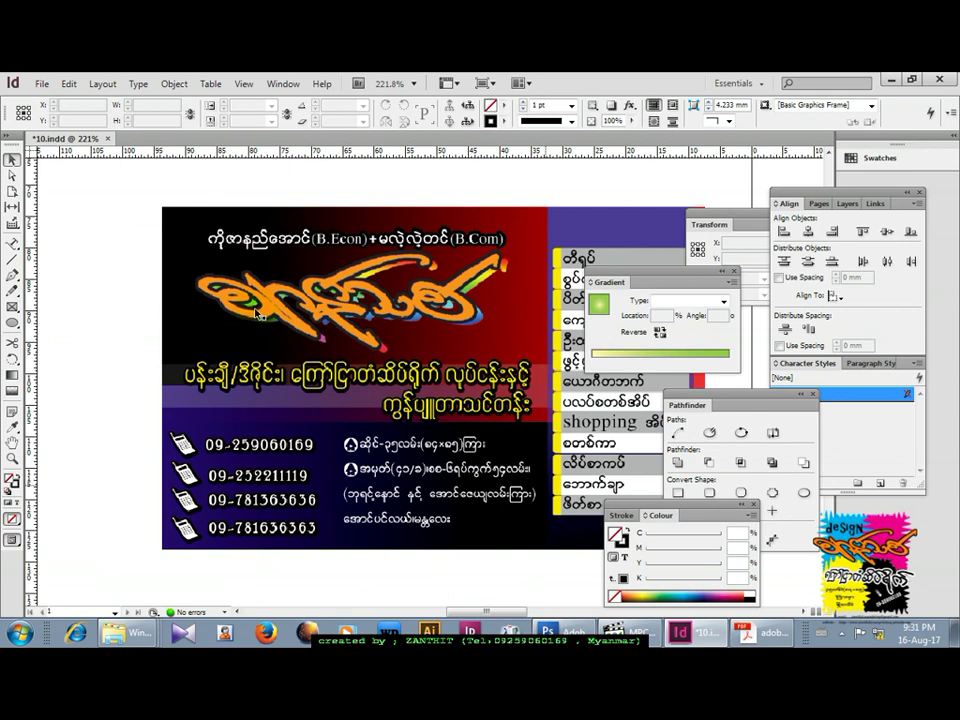
Zoom out twice to 100% and pan so the card sits left with empty page space beside it.
key(ctrl+minus)
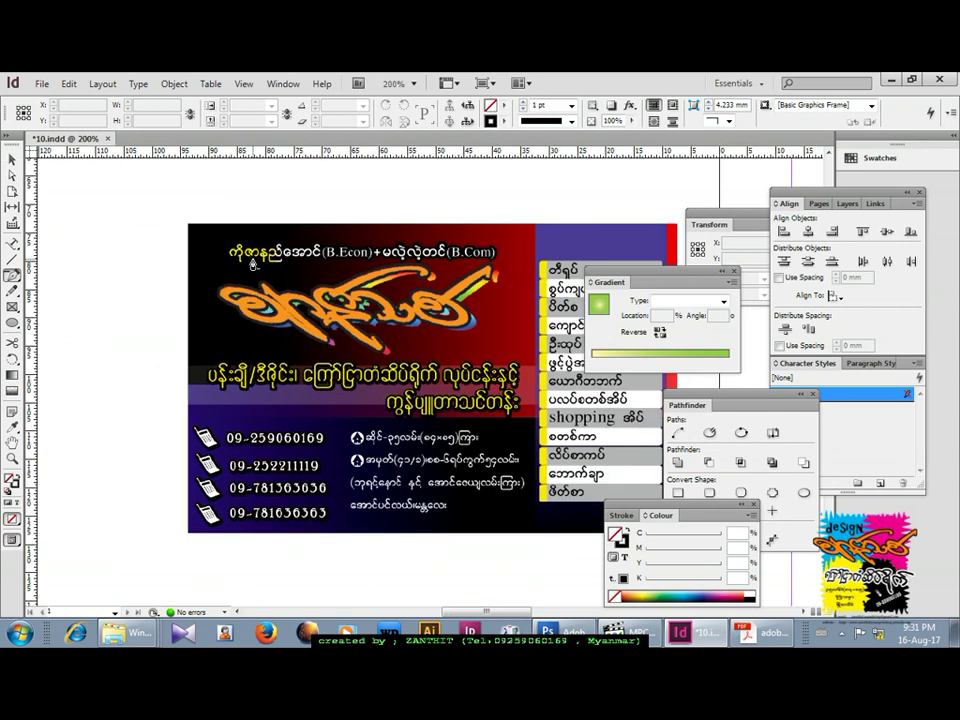
key(ctrl+minus)
key(ctrl+minus)
key(ctrl+minus)
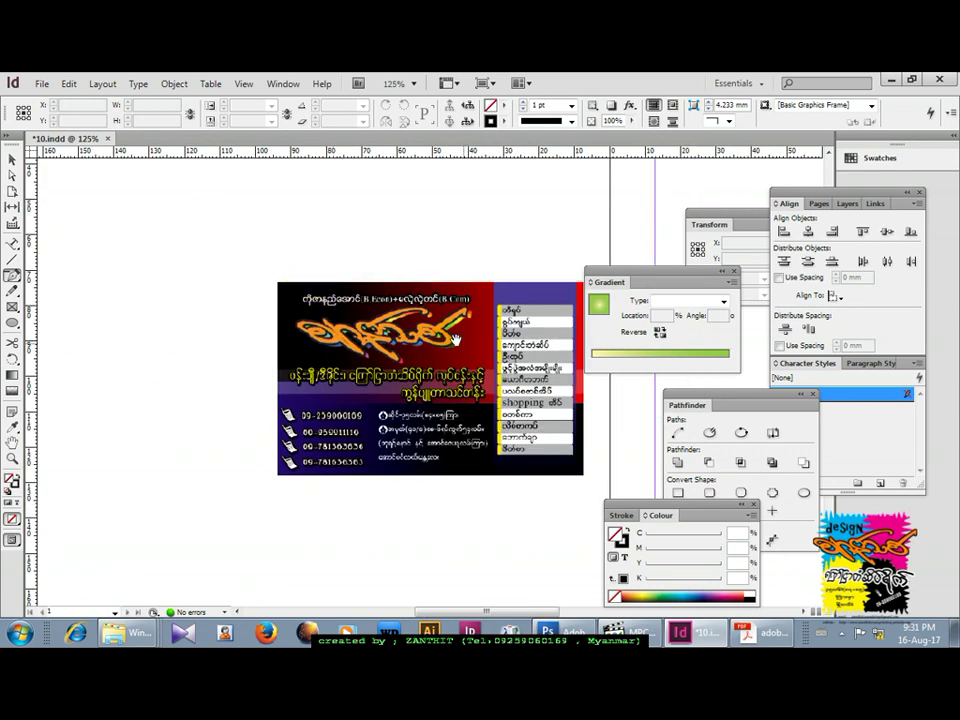
drag(556, 388, 240, 375)
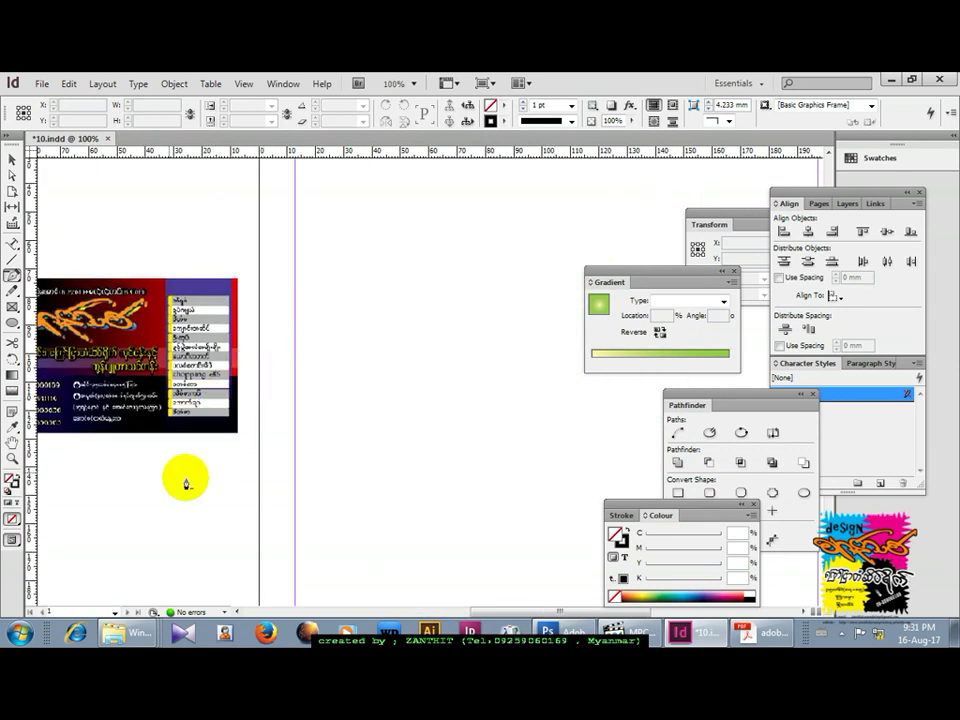
Draw a trial ellipse on the empty page, then undo it.
click(12, 322)
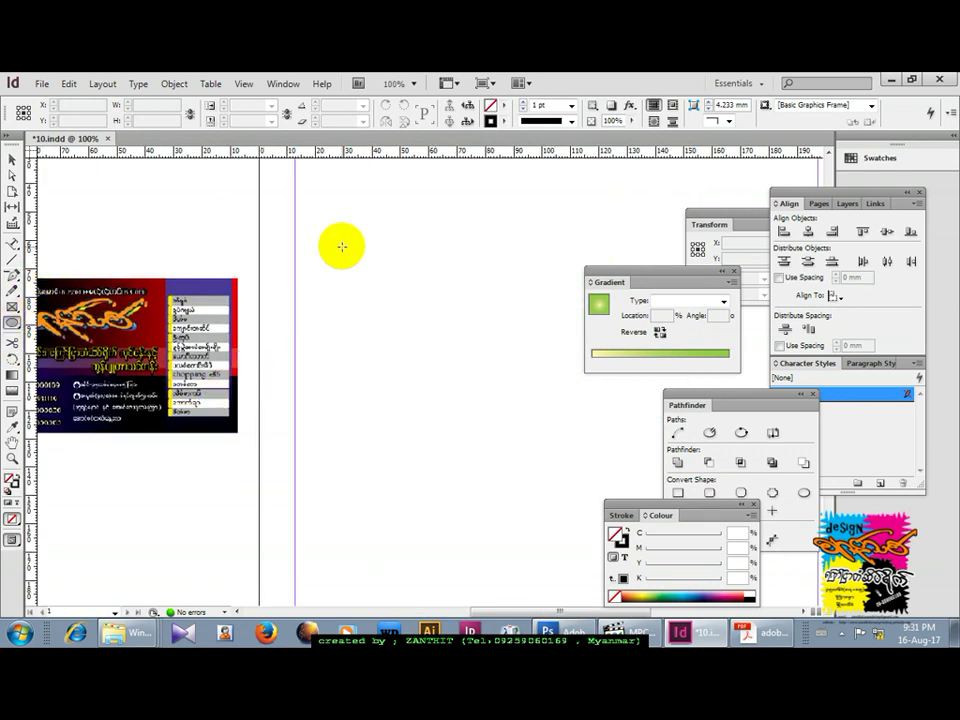
drag(342, 247, 409, 351)
key(ctrl+z)
With the Pen tool, place top, left, bottom and right anchors and close the diamond path.
click(13, 278)
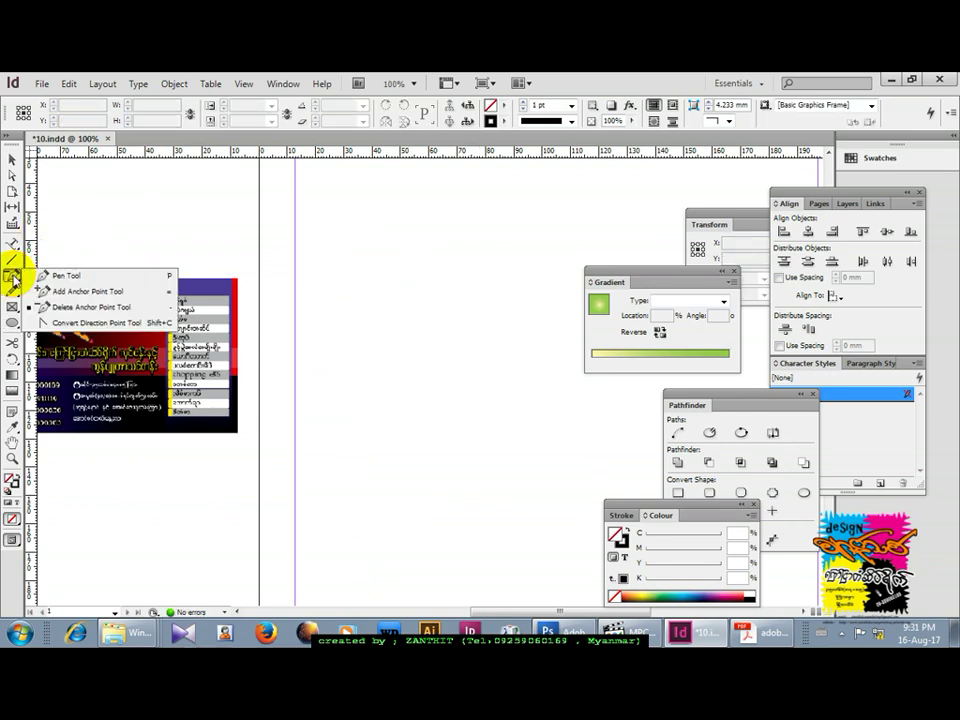
click(42, 276)
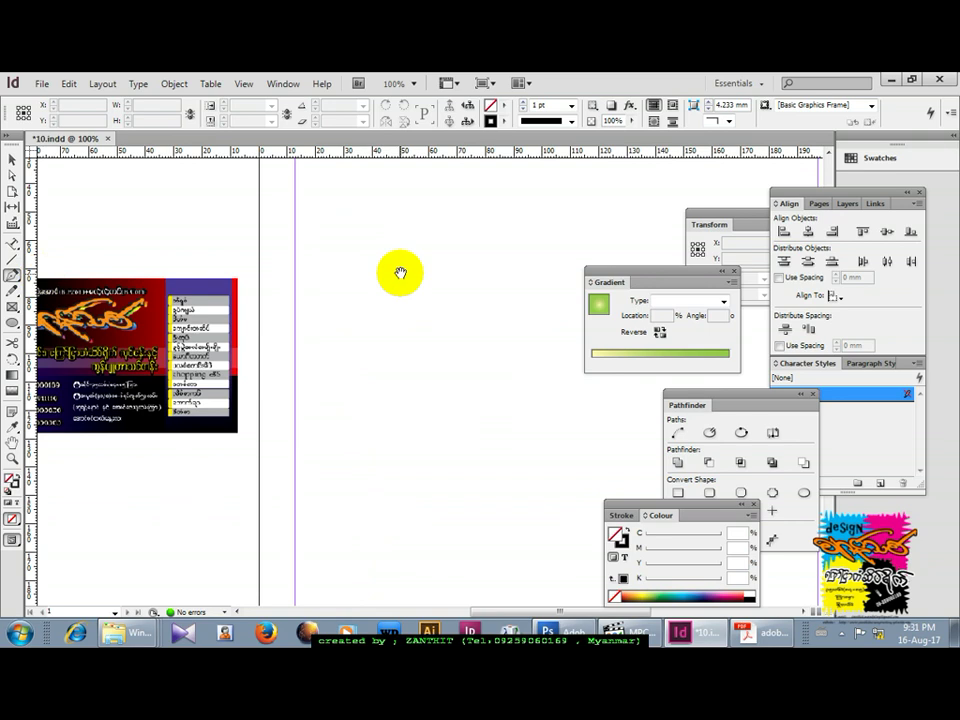
drag(399, 272, 360, 332)
click(390, 239)
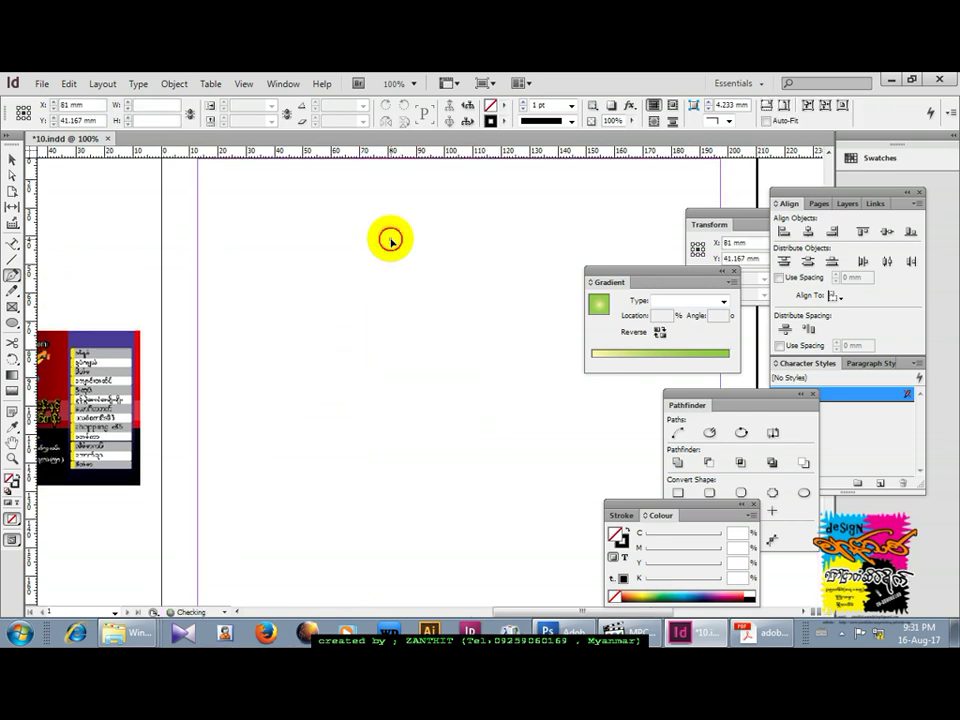
click(358, 340)
click(416, 428)
click(449, 325)
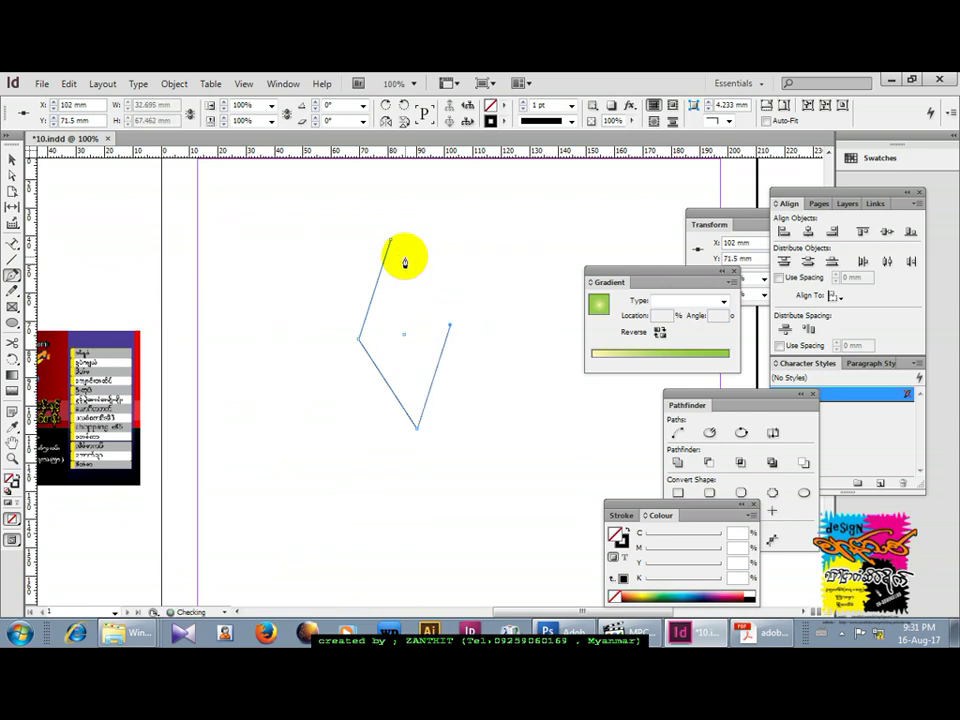
click(390, 241)
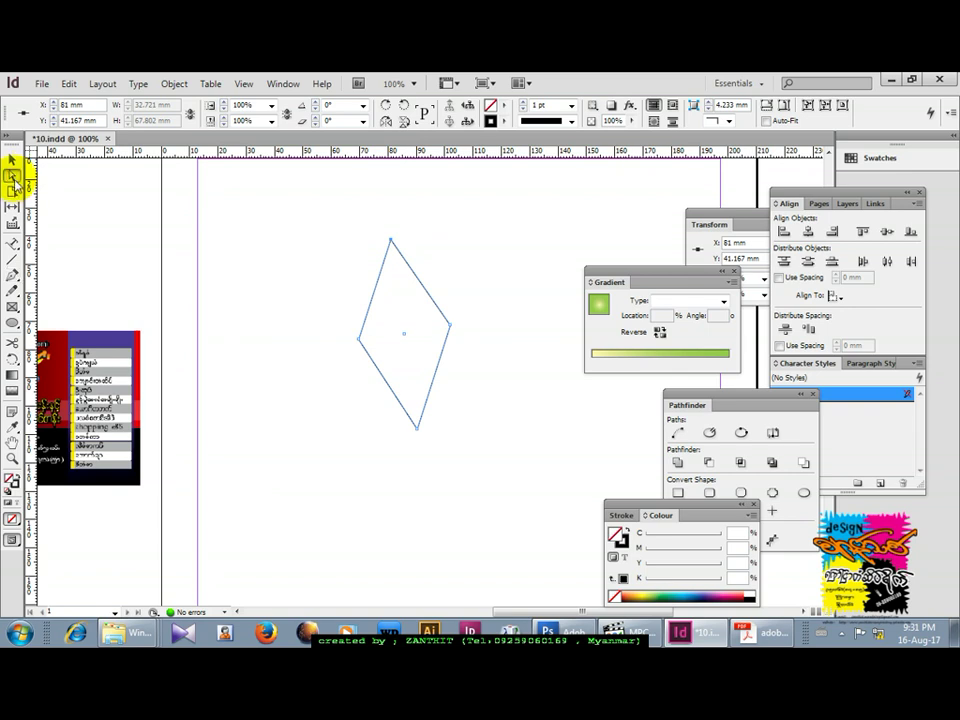
With Direct Selection, select the diamond's left corner anchor.
click(12, 177)
click(359, 340)
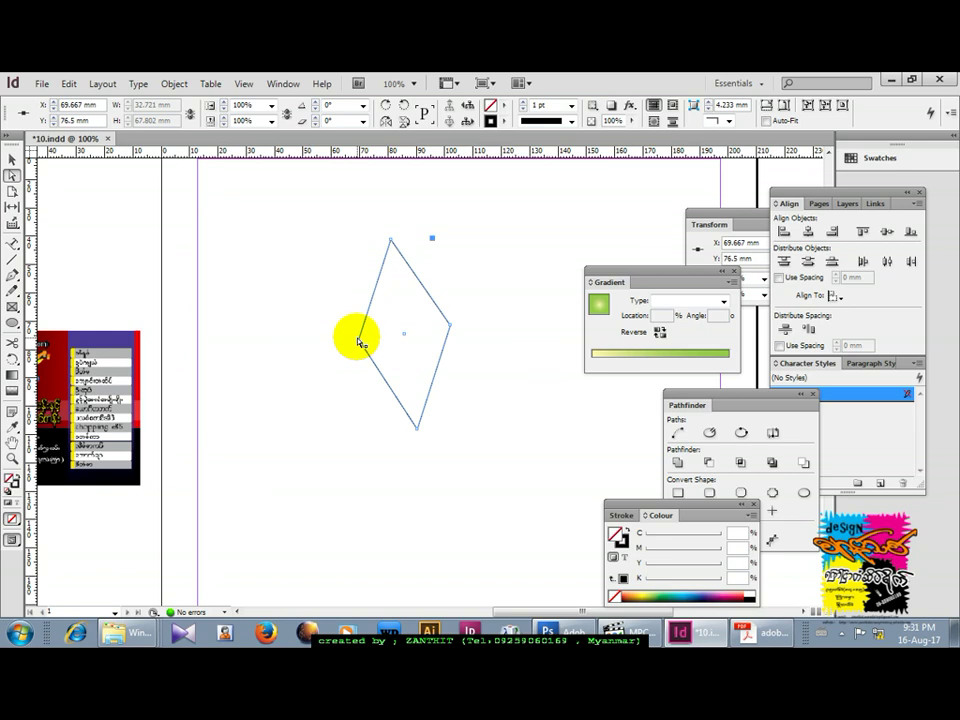
click(422, 243)
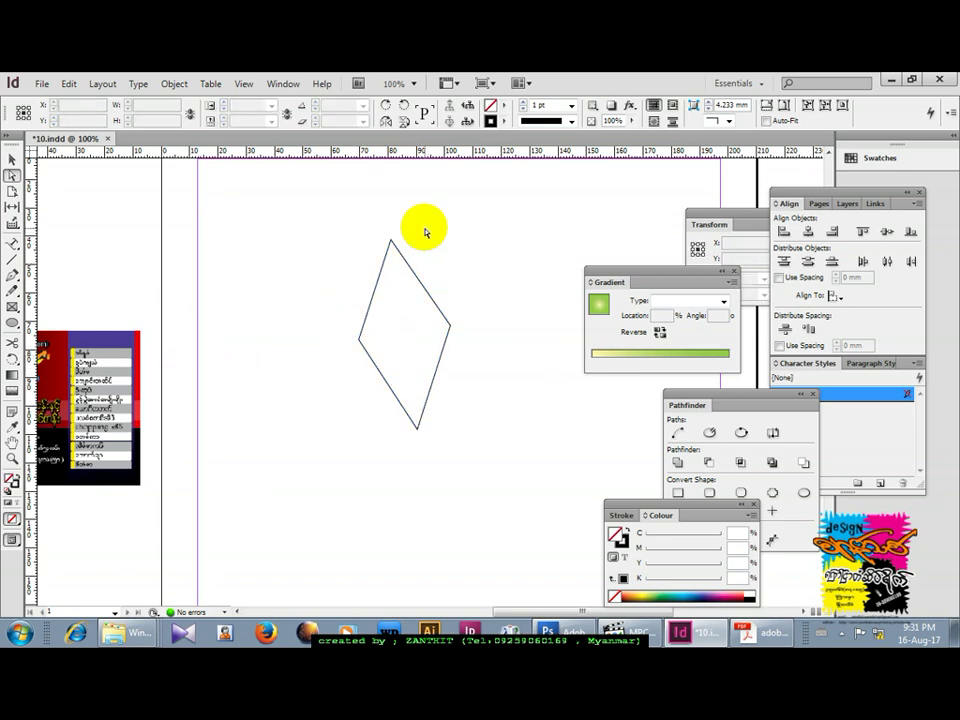
click(422, 288)
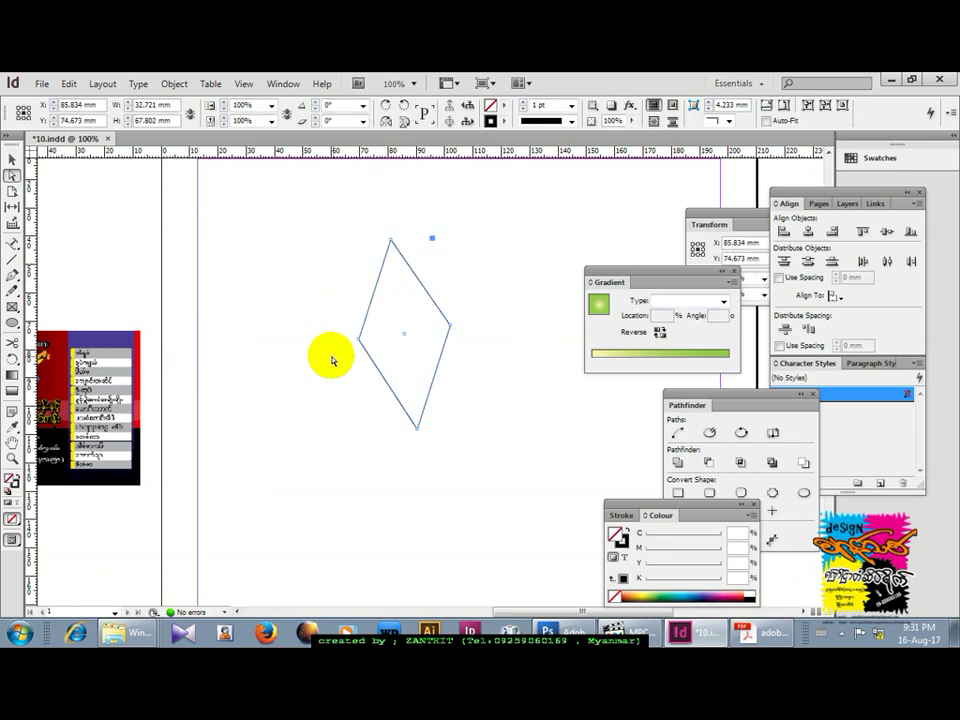
click(360, 341)
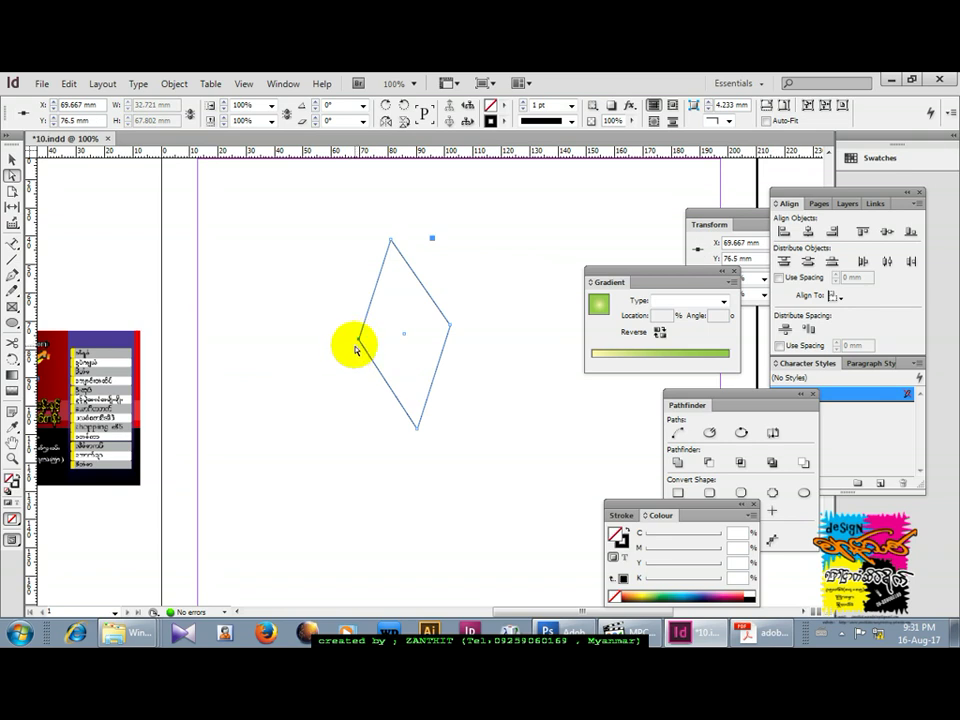
Convert the diamond's left and right corners into smooth curves with the Convert Direction Point tool.
drag(11, 276, 56, 323)
drag(360, 341, 362, 416)
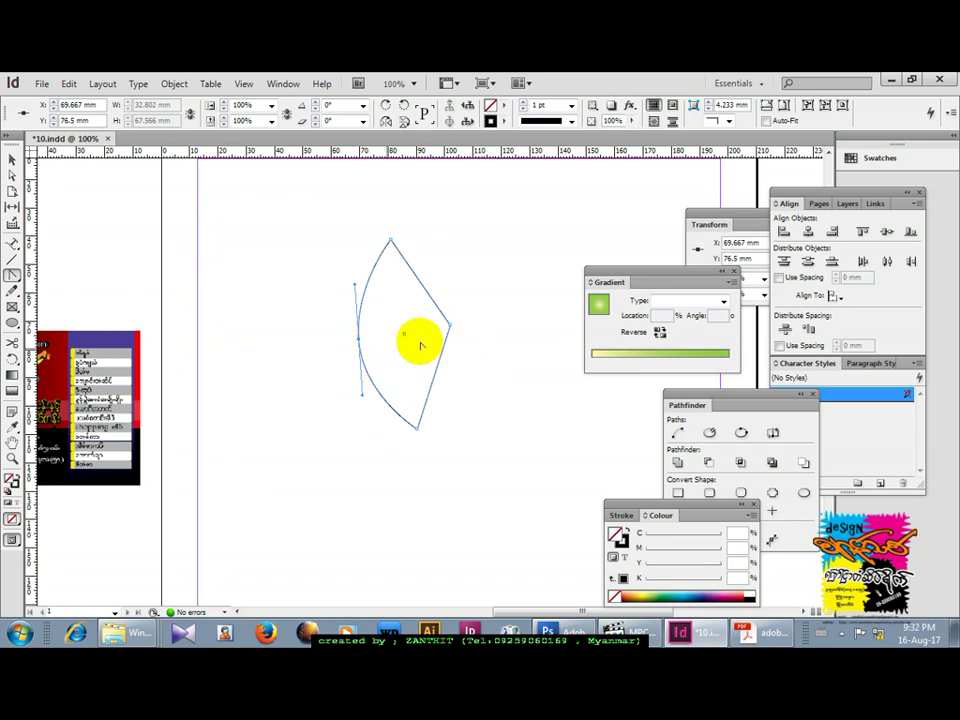
drag(356, 287, 352, 292)
drag(450, 326, 401, 288)
drag(462, 380, 493, 395)
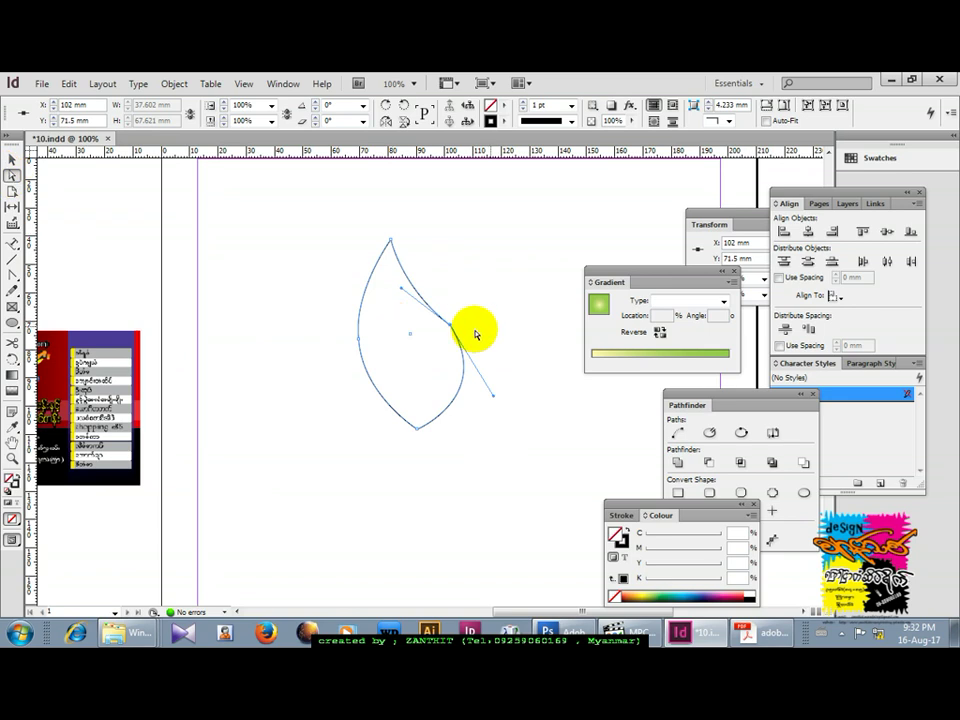
Fine-tune the anchors and handles into a teardrop flame about 34 by 67 mm.
drag(450, 327, 433, 337)
drag(385, 305, 383, 279)
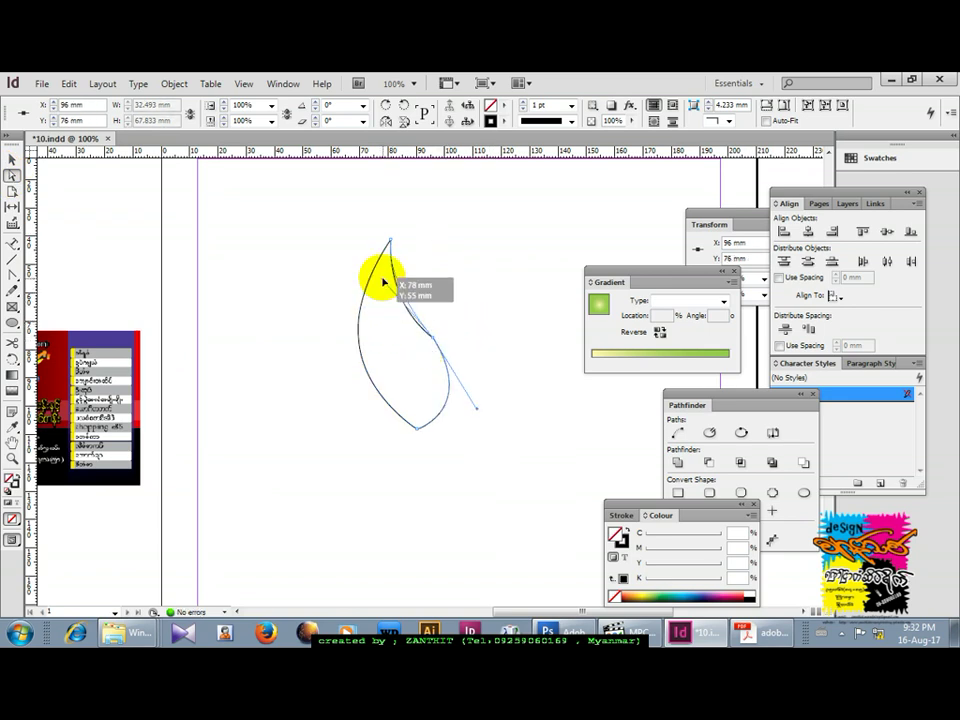
drag(478, 410, 488, 407)
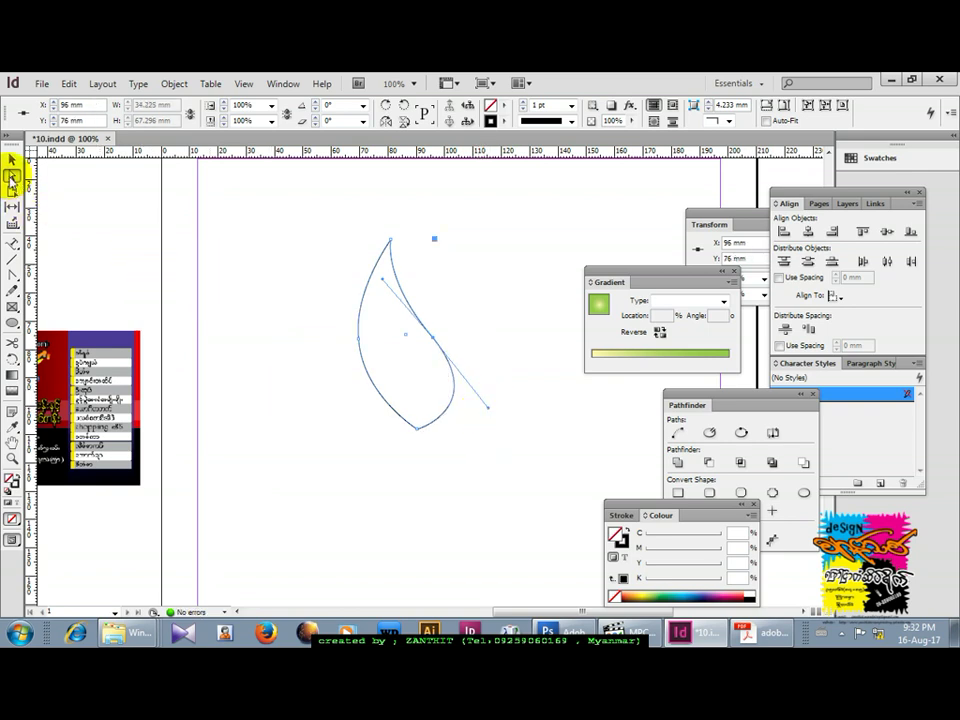
drag(382, 279, 377, 283)
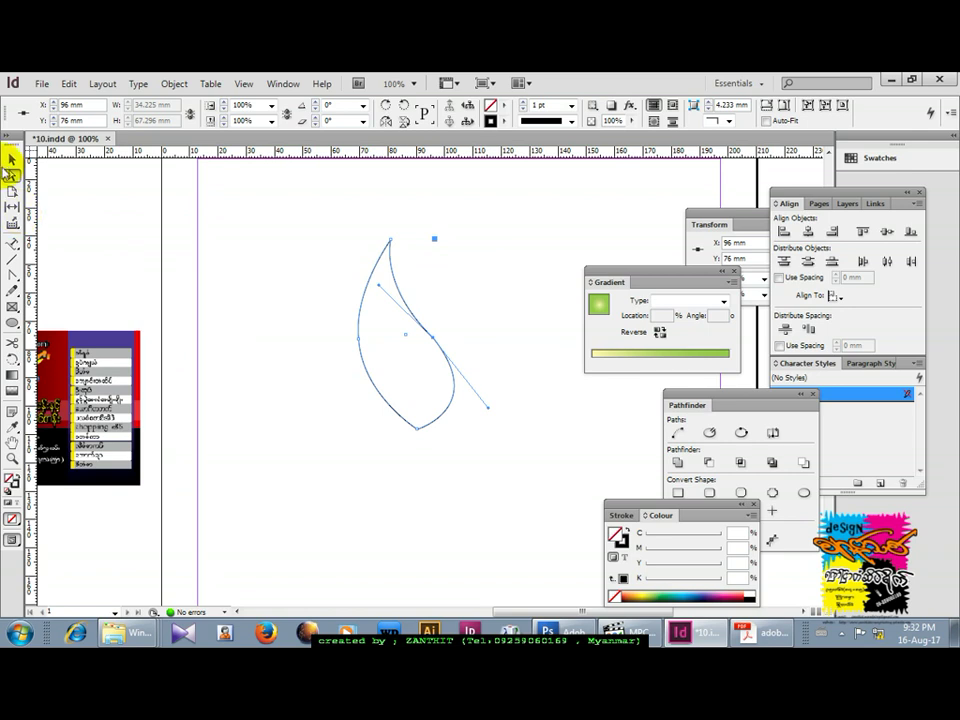
click(11, 160)
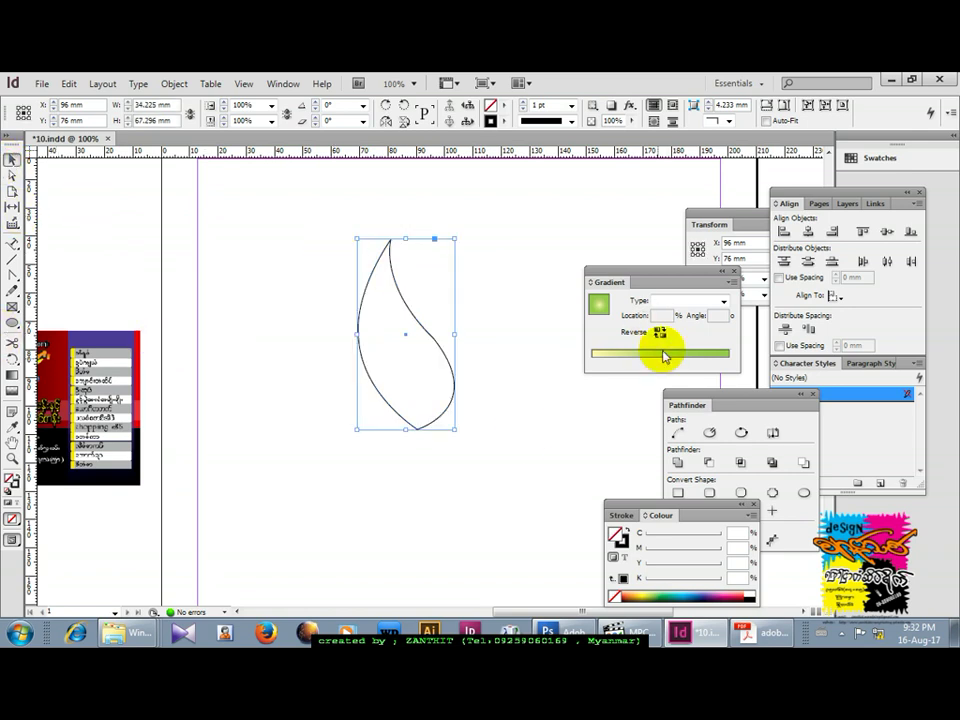
Fill the flame yellow (C 0, M 4, Y 87, K 0) and shift it slightly left and down.
click(640, 594)
drag(433, 393, 400, 416)
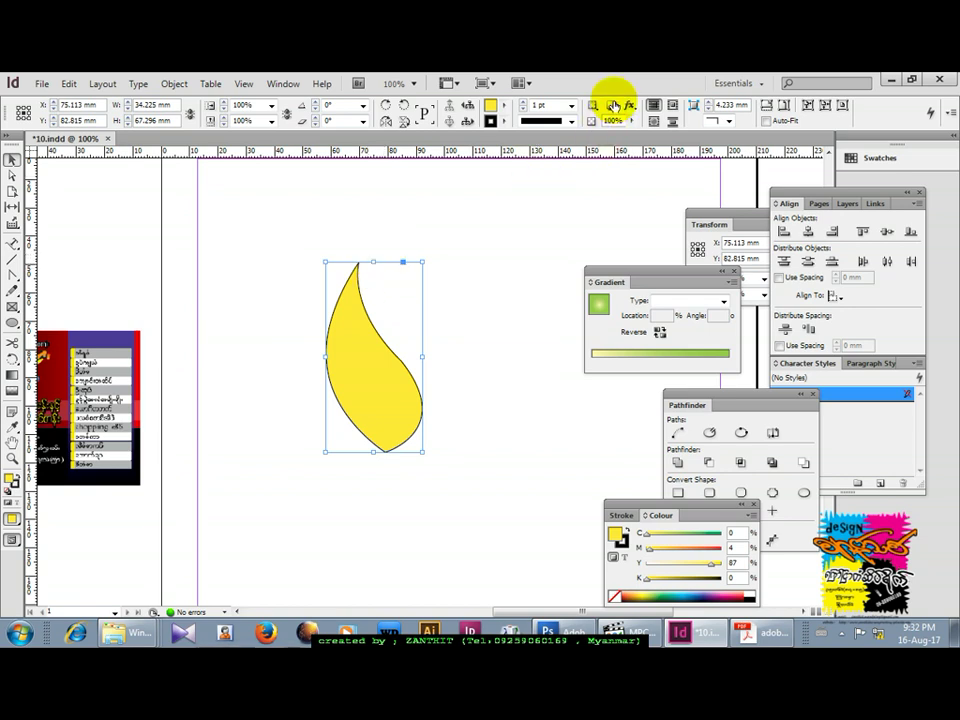
click(629, 106)
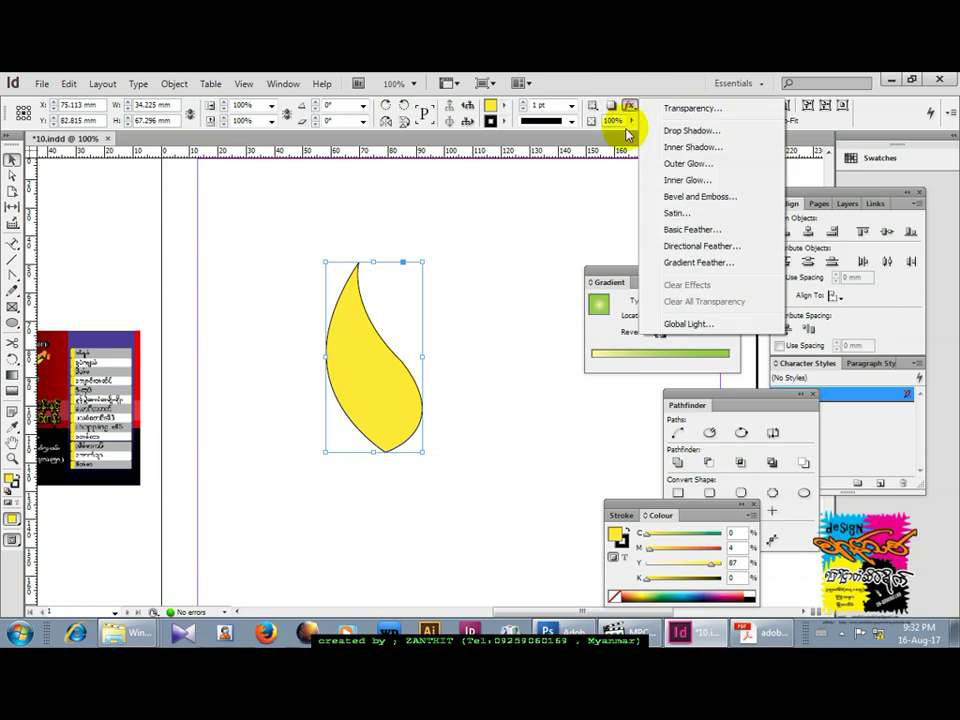
Apply a Basic Feather to the yellow flame, raising the feather width for a glowing edge.
click(676, 232)
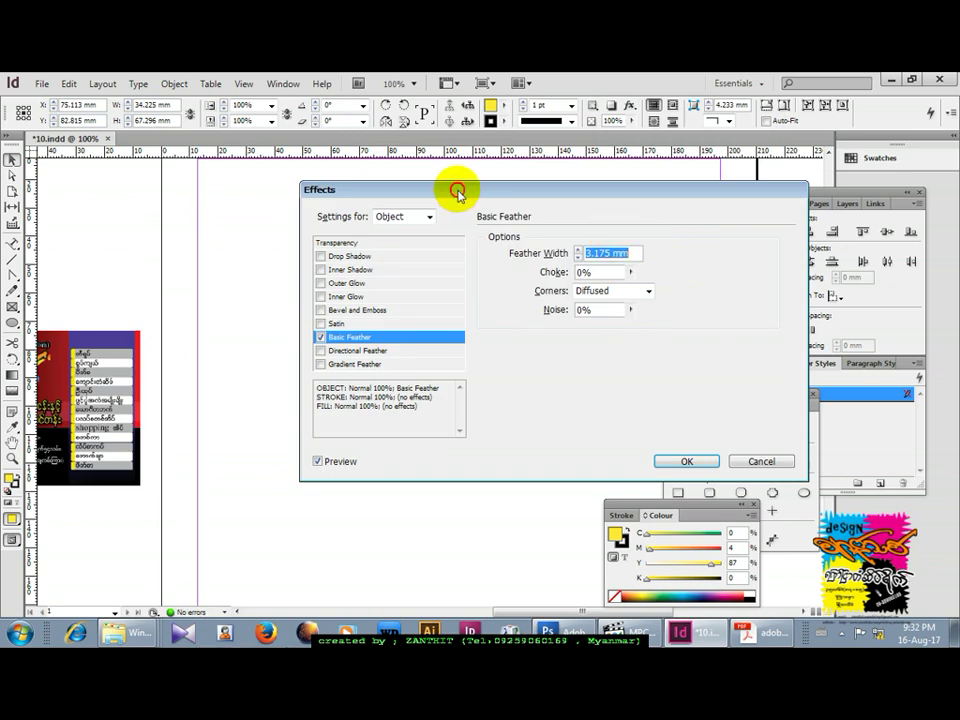
drag(457, 192, 617, 152)
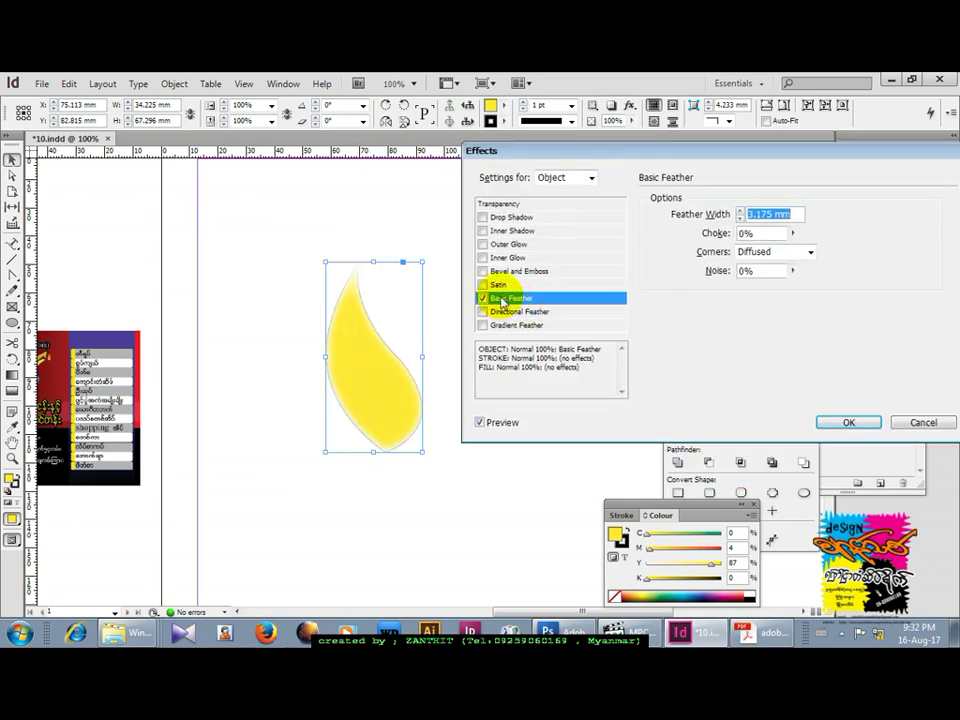
click(740, 216)
click(741, 212)
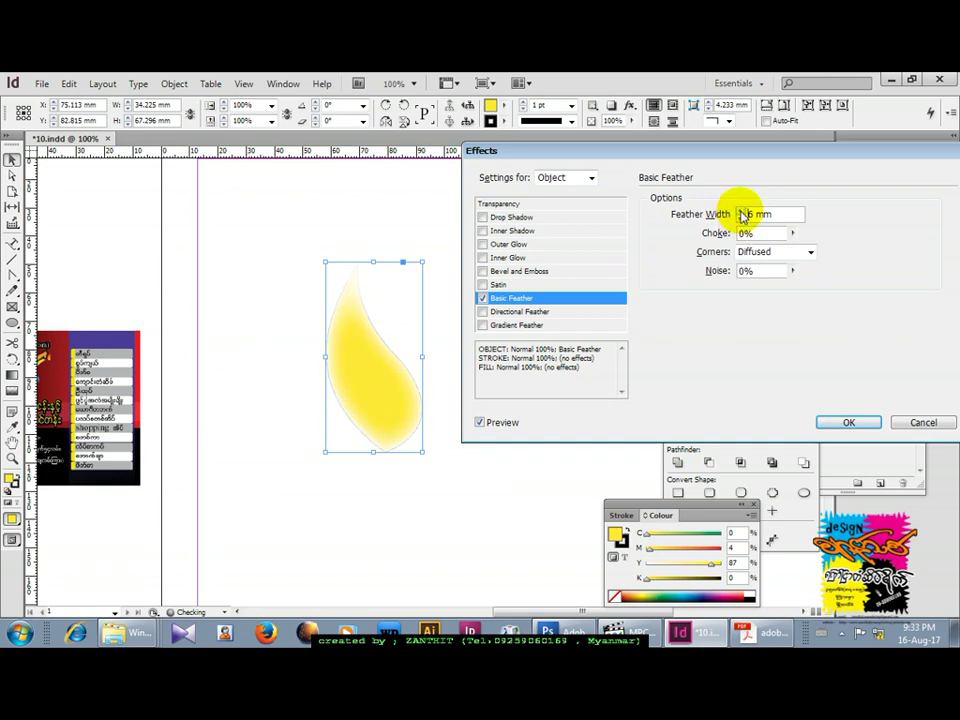
click(845, 422)
click(457, 415)
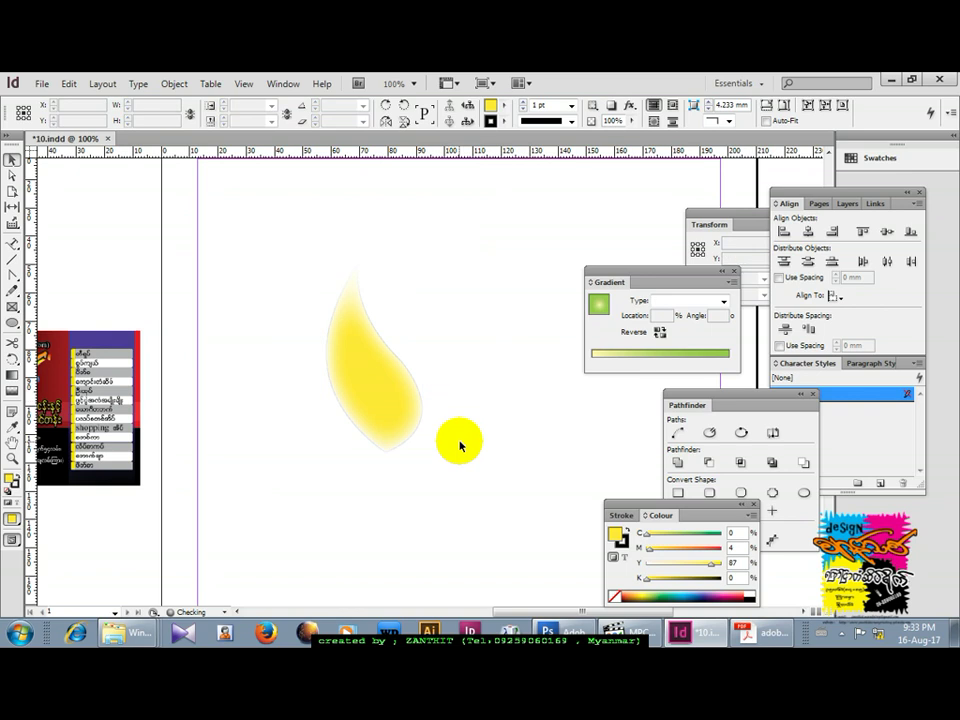
click(400, 431)
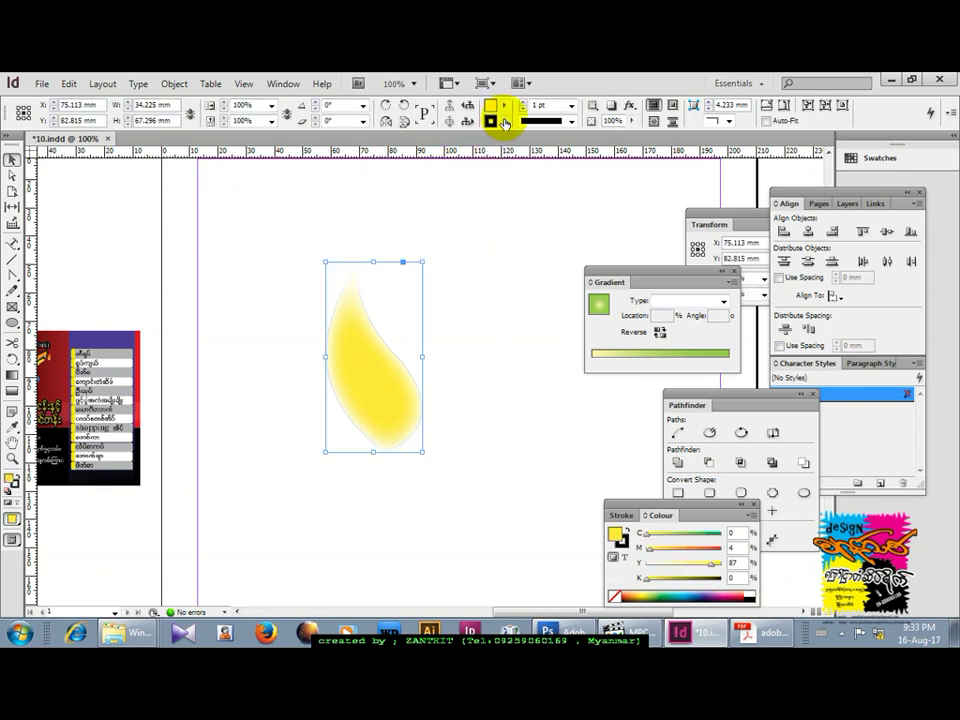
Duplicate the flame to its right and make the copy magenta.
drag(360, 397, 445, 379)
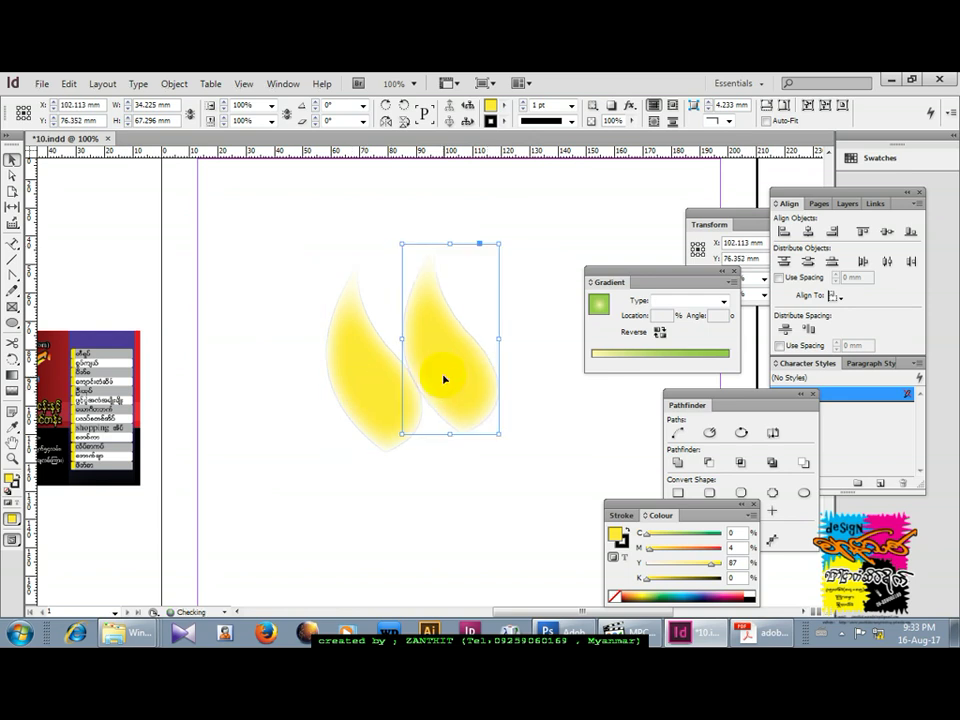
click(508, 108)
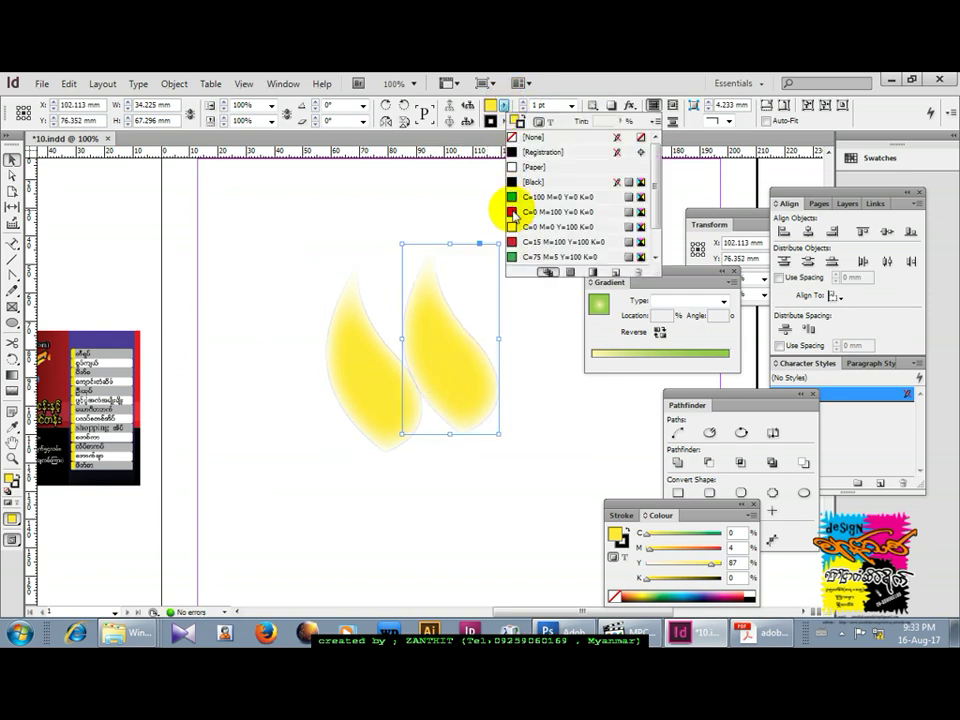
click(513, 212)
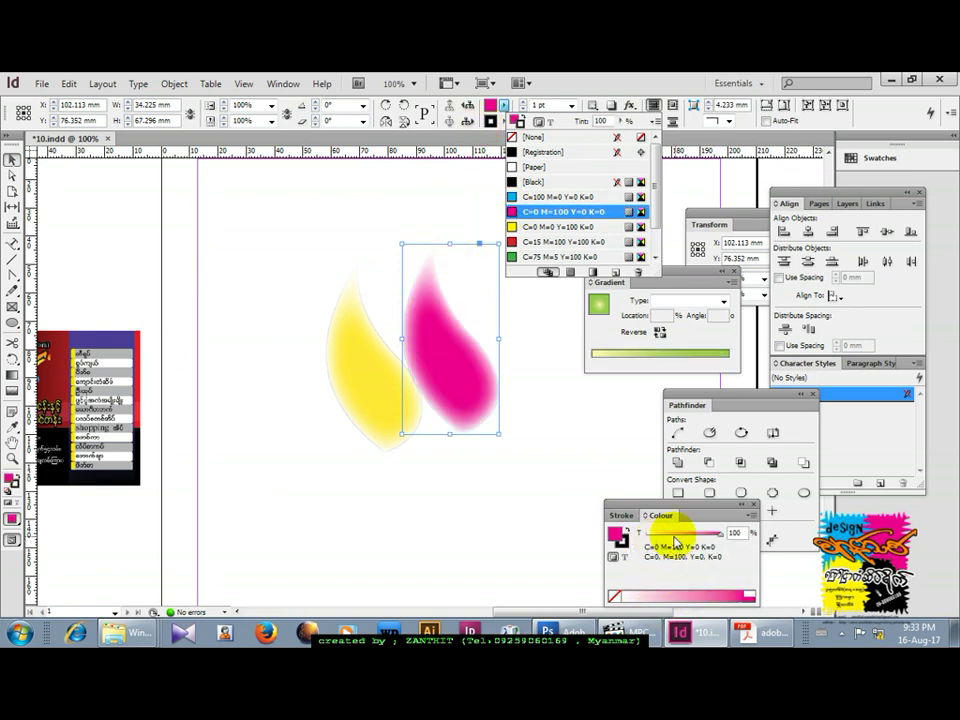
Recolour the copy red in RGB mode and shrink it to about half size.
click(755, 517)
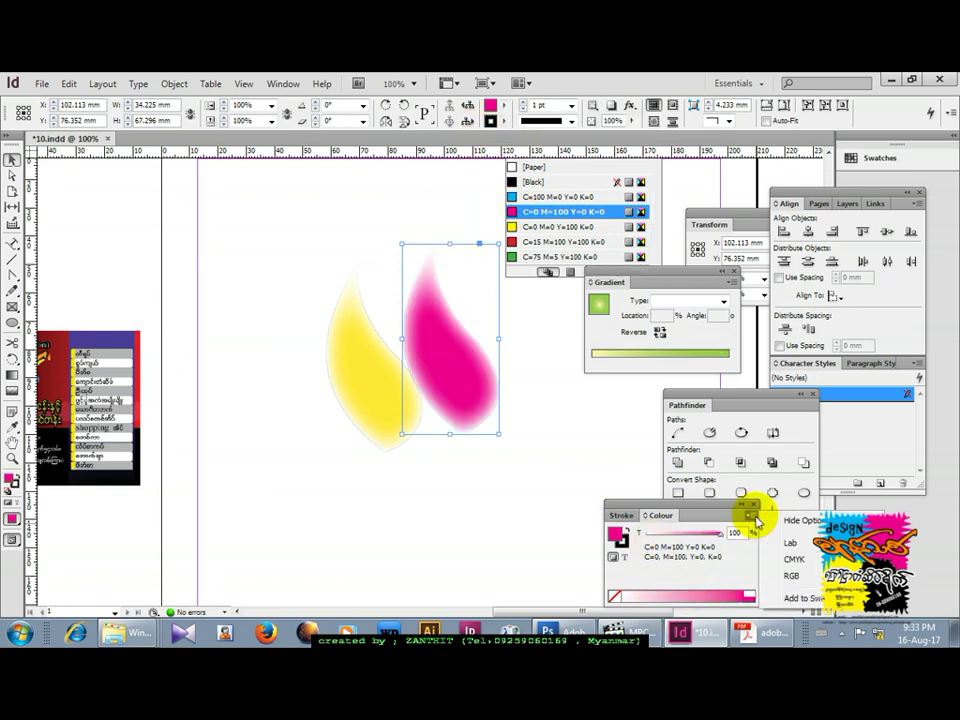
click(790, 576)
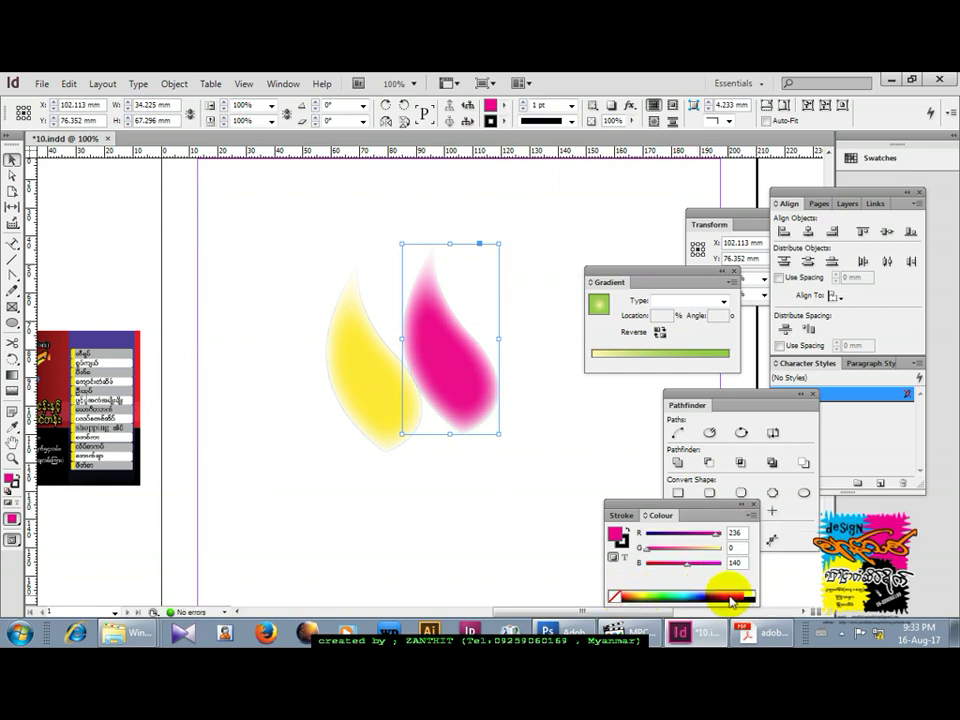
click(740, 596)
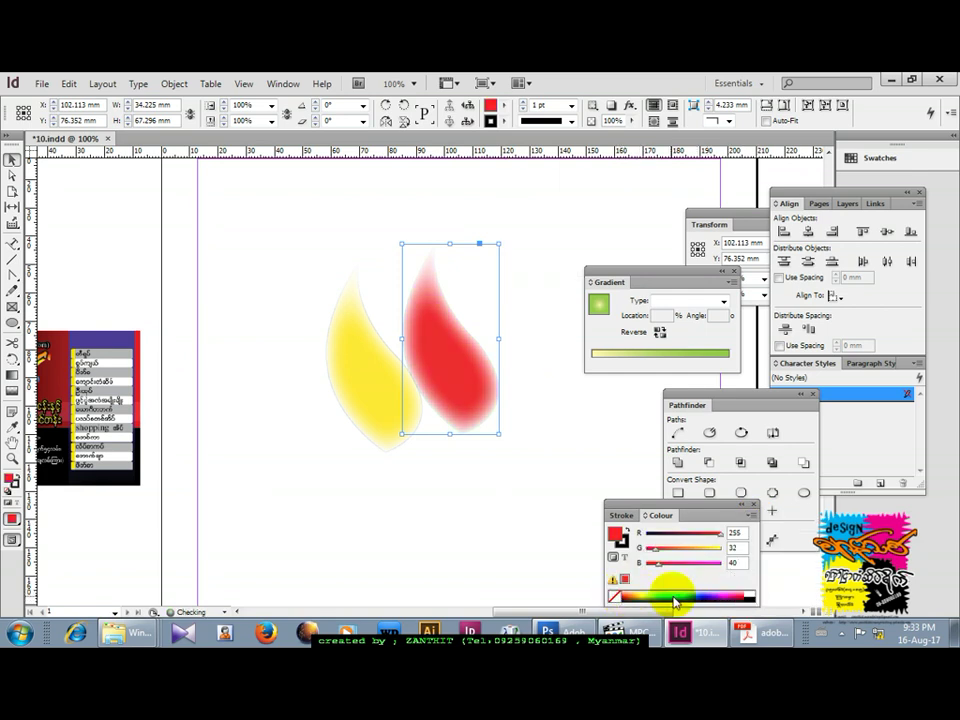
click(510, 535)
click(461, 401)
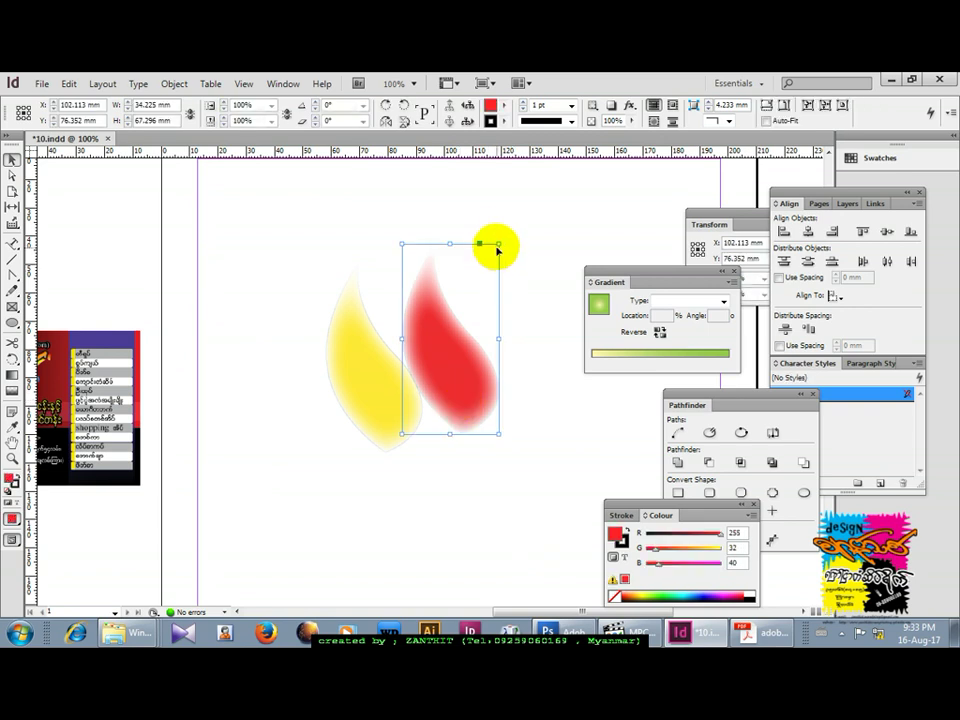
drag(497, 243, 467, 313)
Drag the small red flame into the lower part of the yellow flame as an orange core.
drag(467, 377, 390, 424)
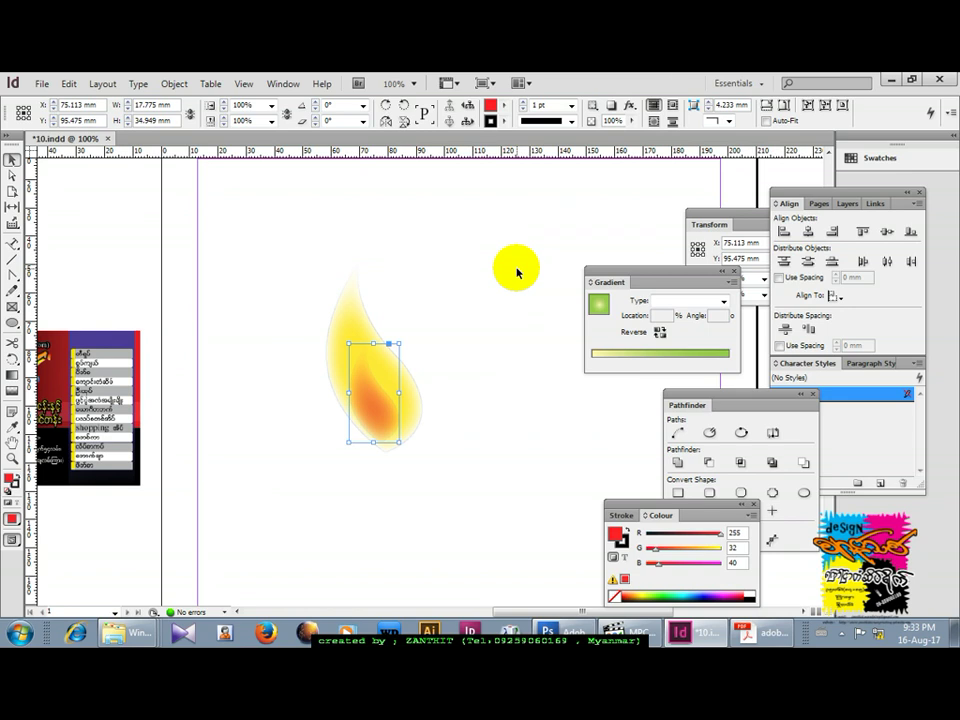
drag(370, 352, 394, 432)
drag(388, 321, 351, 447)
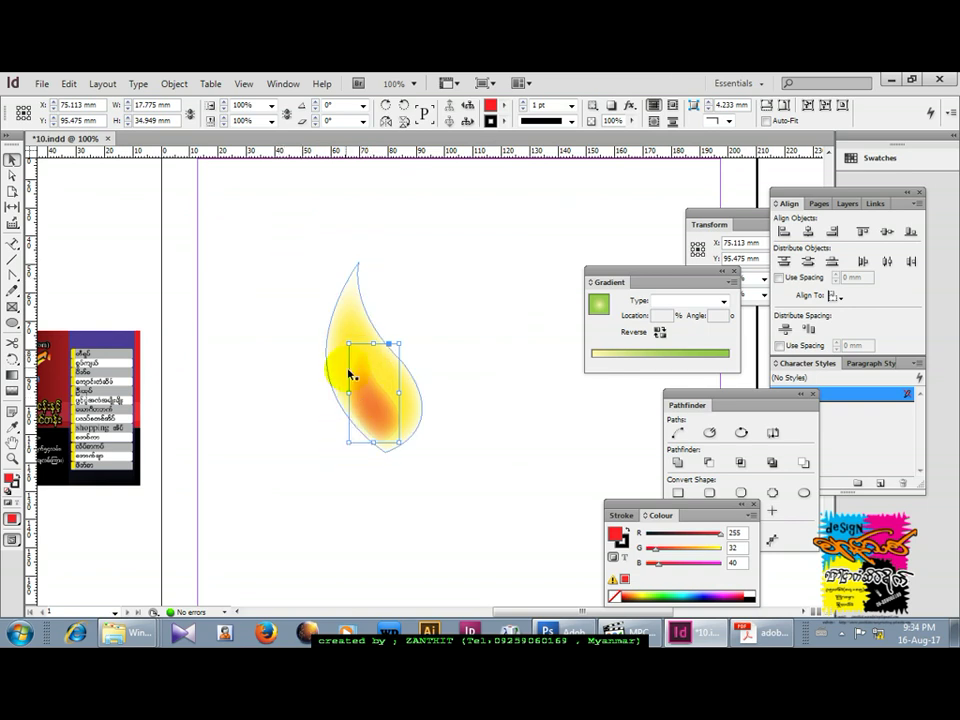
drag(341, 368, 359, 411)
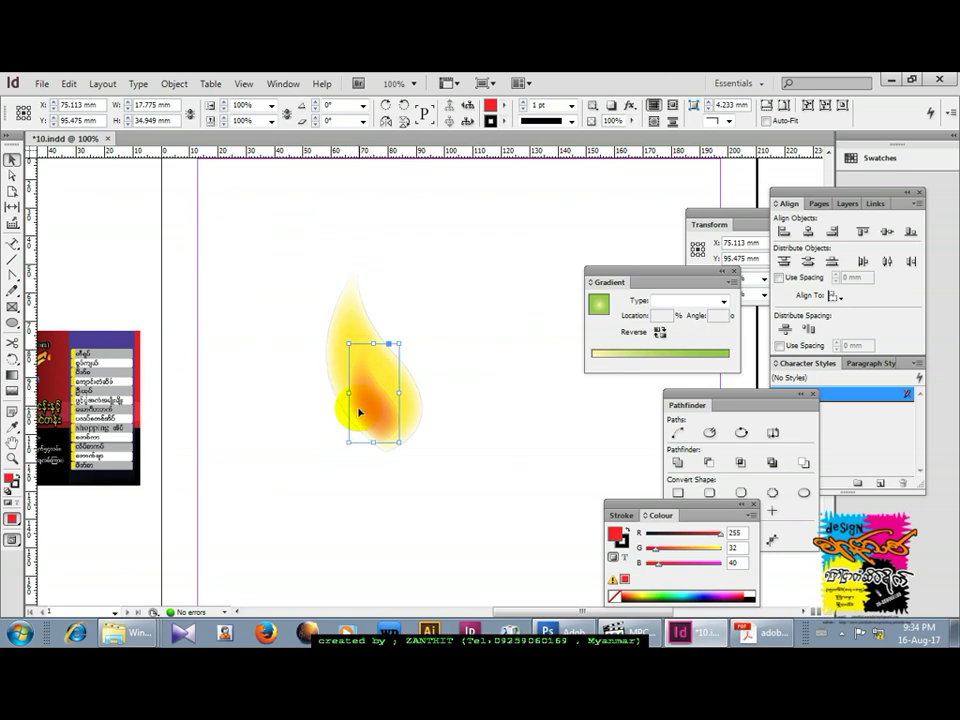
Give the red core a Basic Feather with a 4 mm feather width via the Effects panel.
click(285, 86)
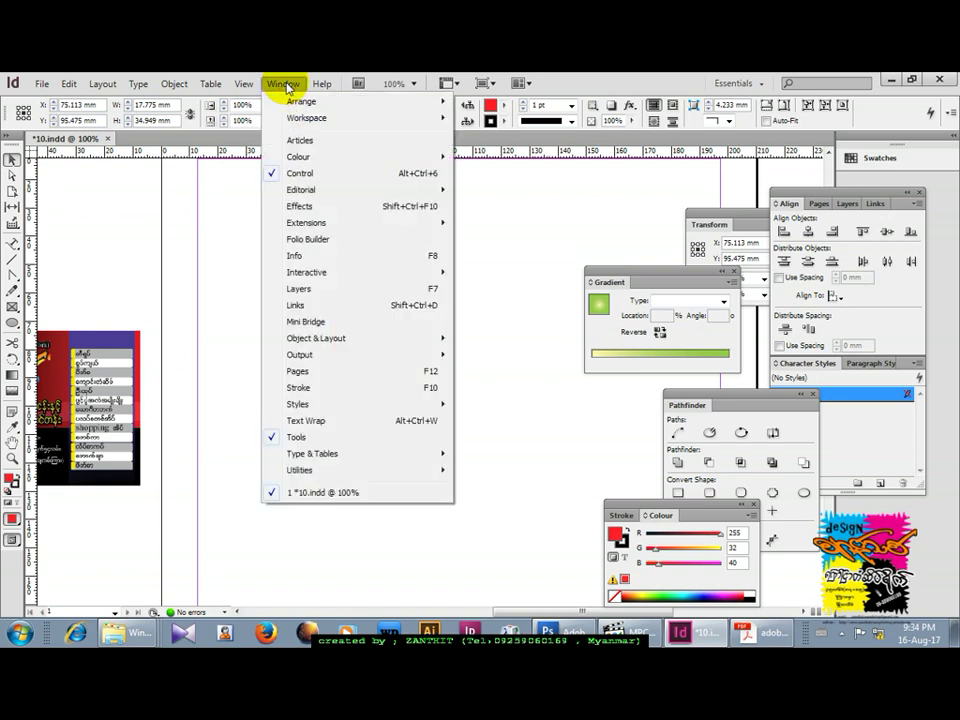
click(332, 206)
drag(508, 300, 561, 211)
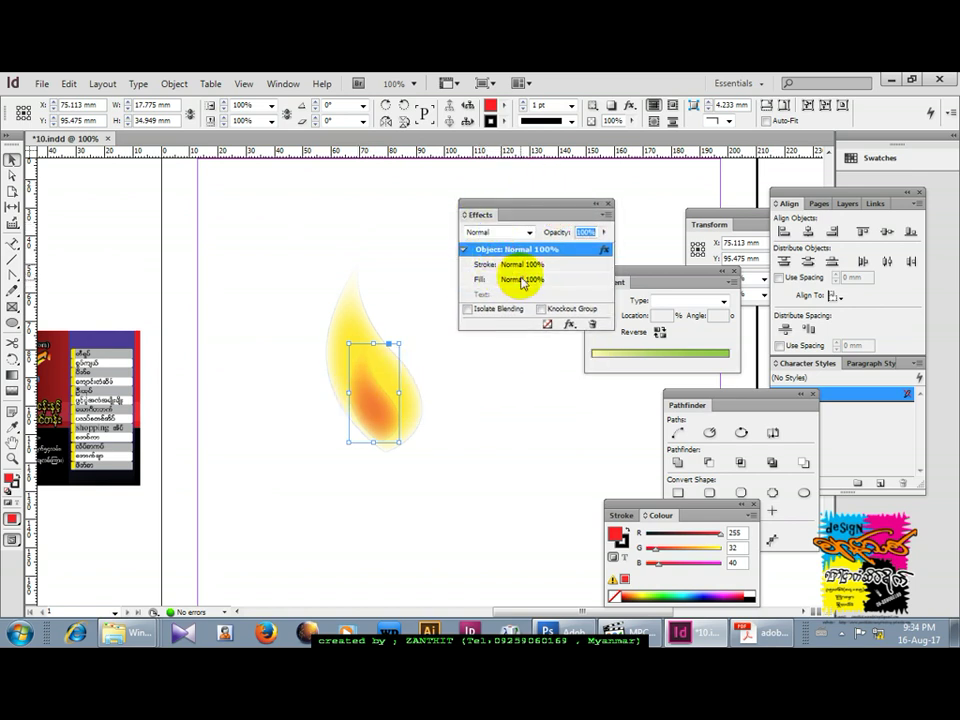
click(570, 325)
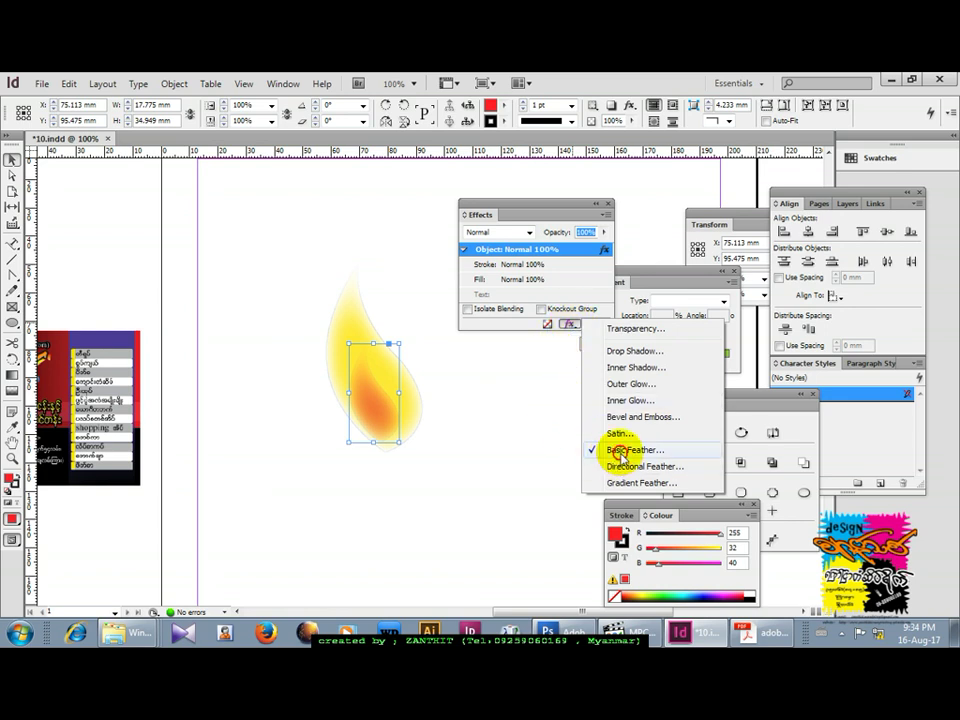
click(621, 452)
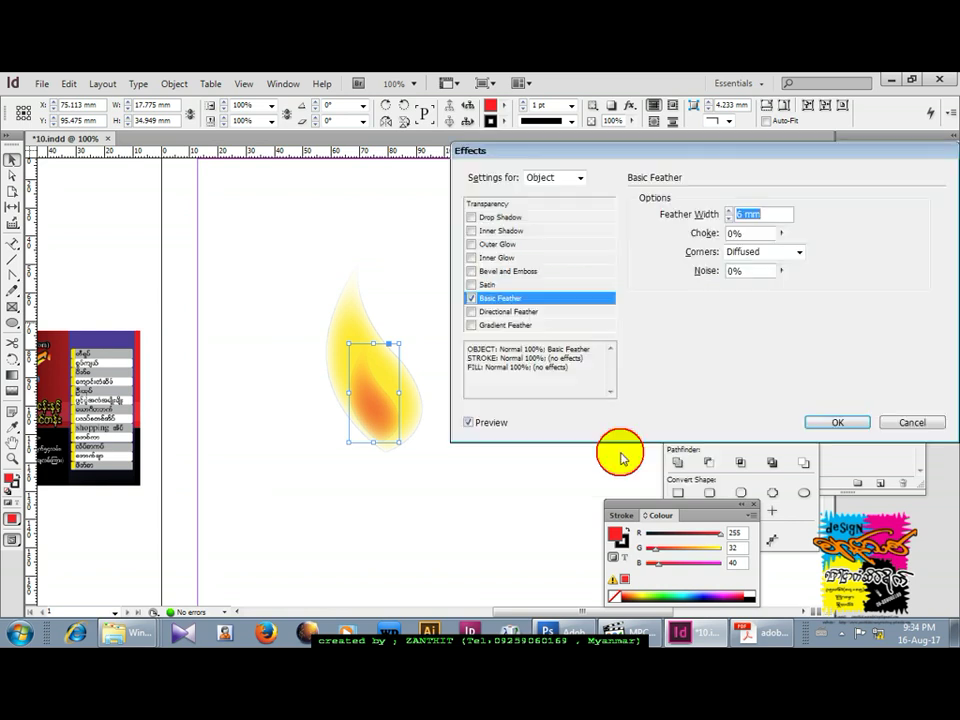
click(729, 219)
click(729, 219)
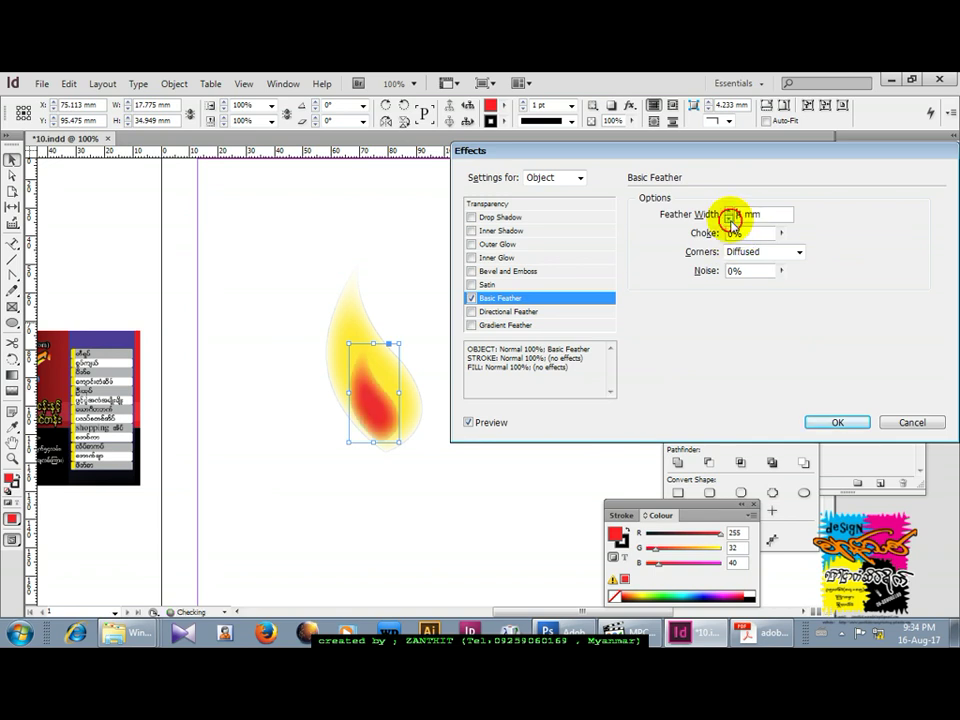
click(838, 423)
click(480, 439)
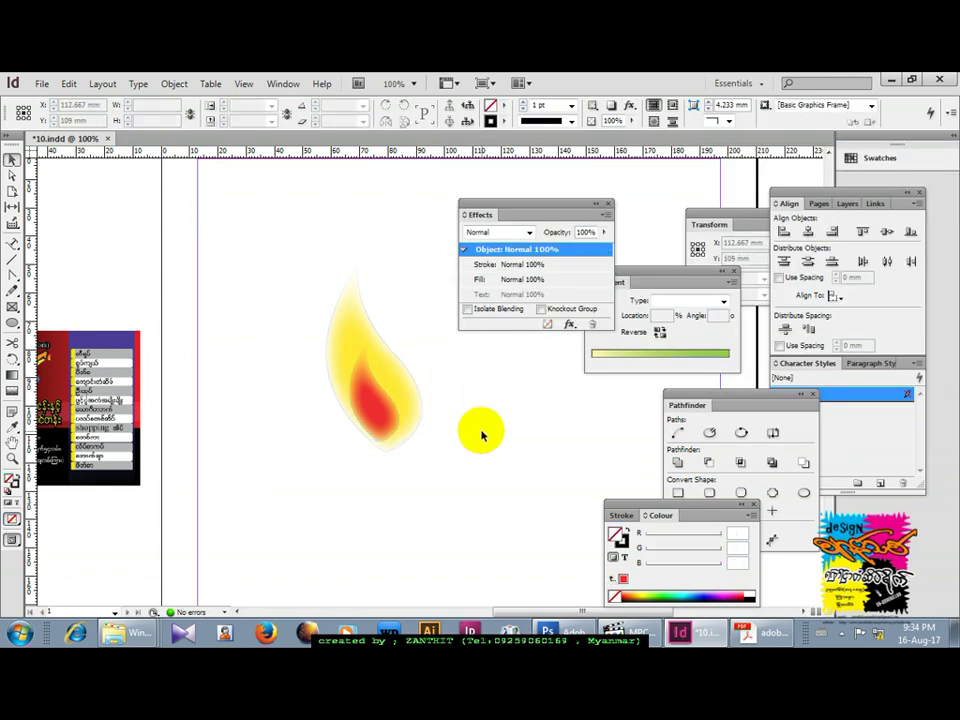
Draw a tall 26 x 68.537 mm rectangle beneath the flame for the candle body.
drag(476, 463, 439, 364)
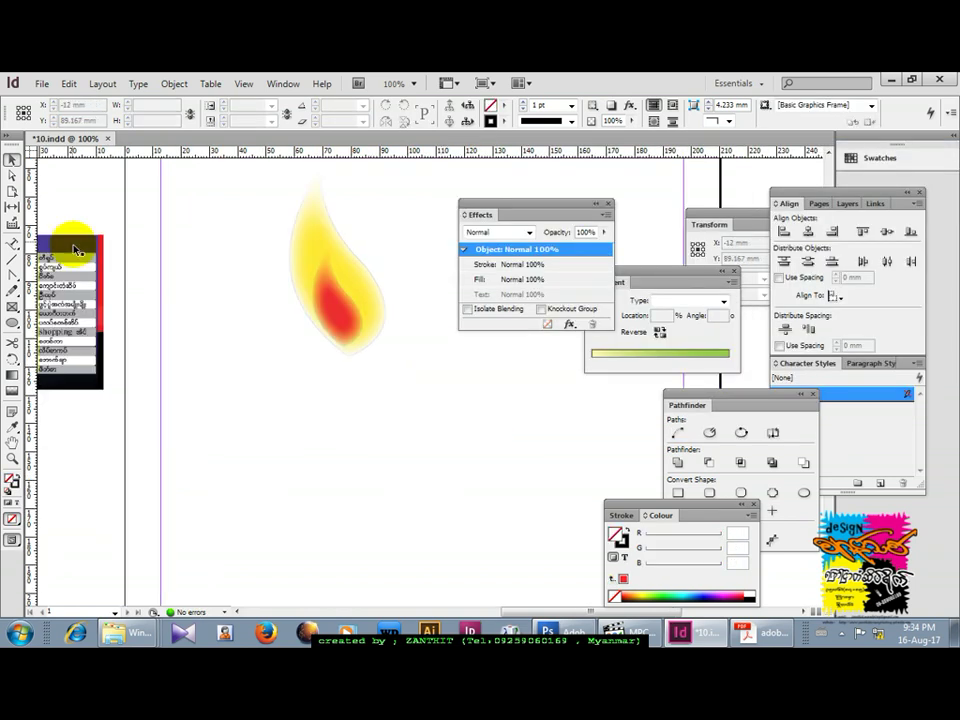
click(12, 322)
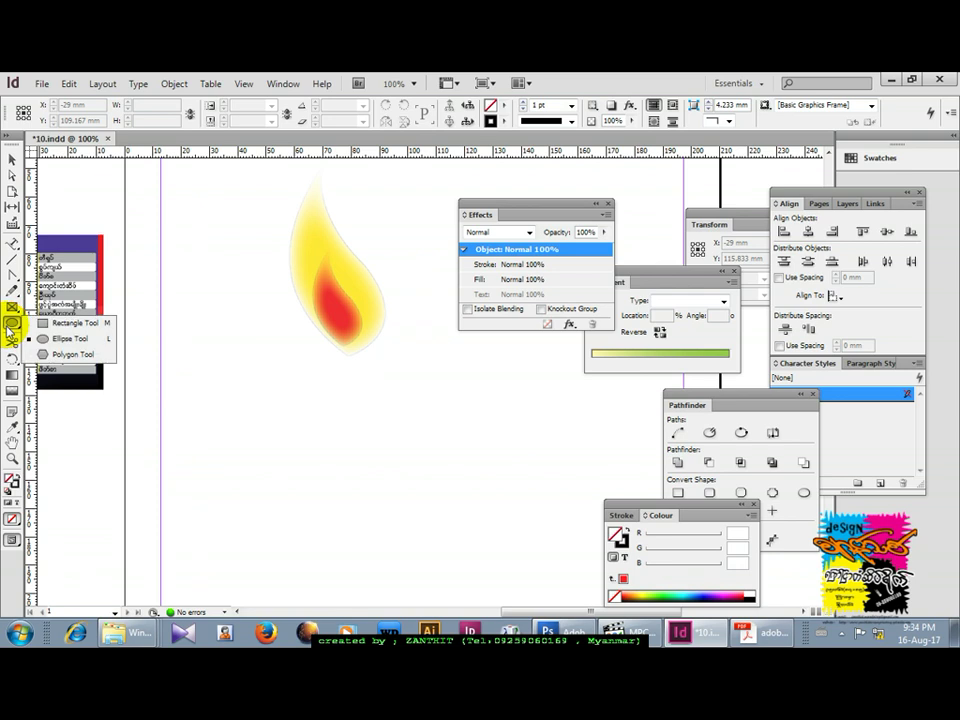
click(59, 322)
drag(313, 357, 385, 549)
click(12, 175)
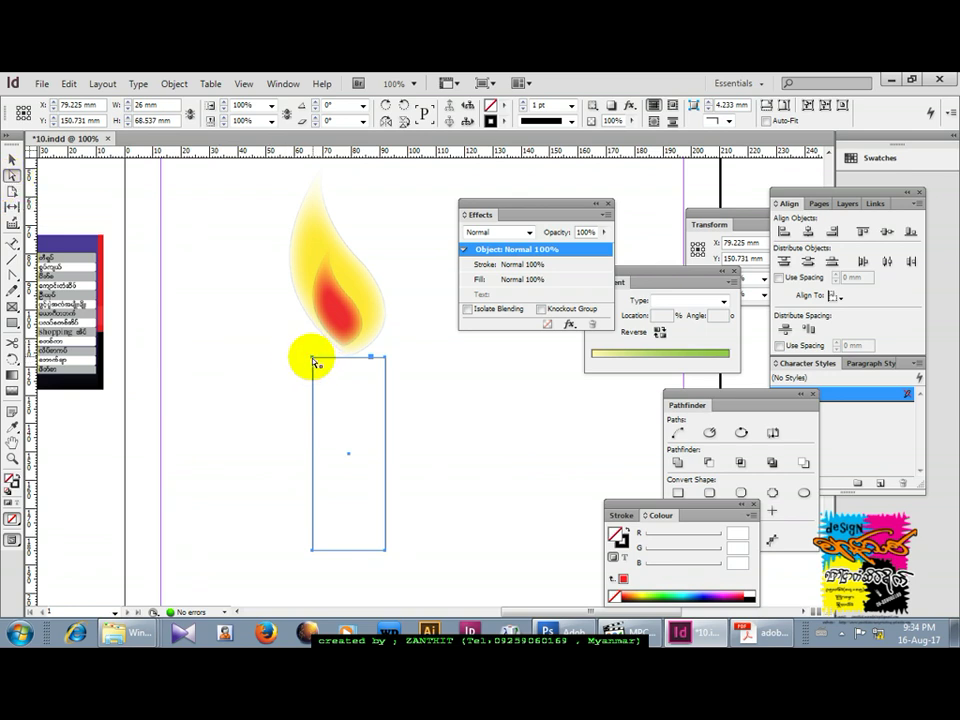
Lower the rectangle's top-left corner to slant the top, then move the candle up under the flame.
drag(312, 360, 313, 398)
click(12, 160)
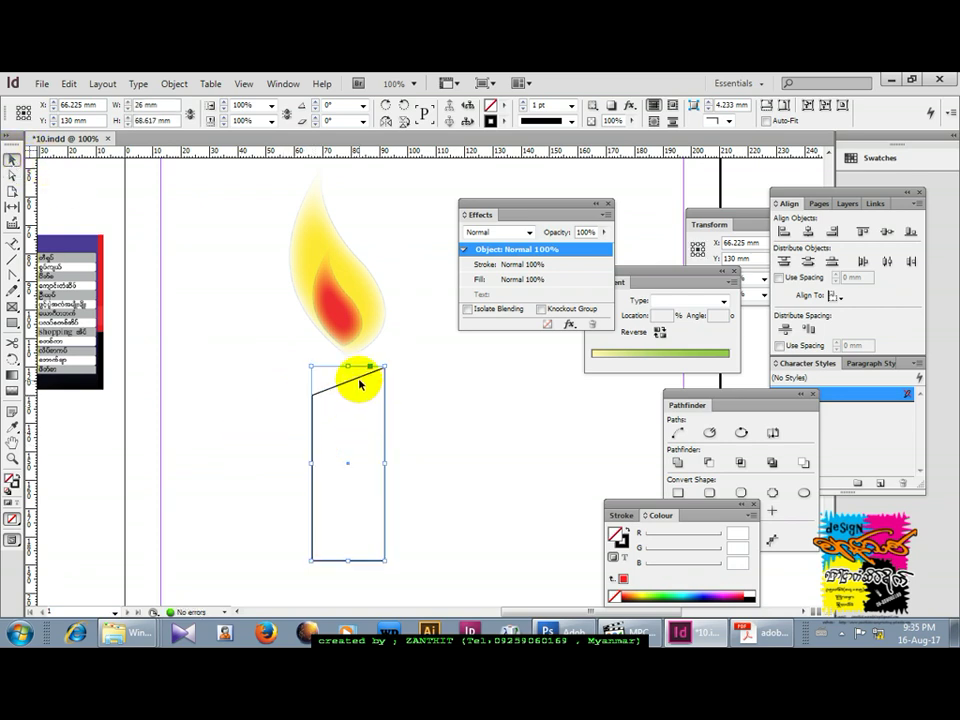
drag(361, 378, 357, 355)
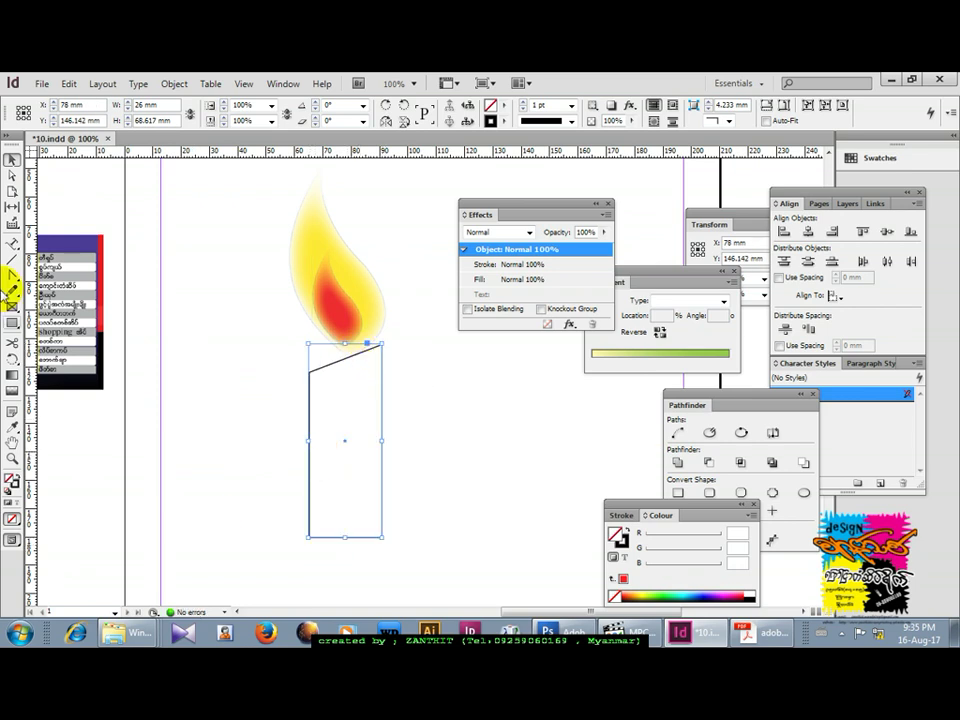
Curve both bottom anchors into a symmetric rounded U base.
drag(12, 243, 18, 283)
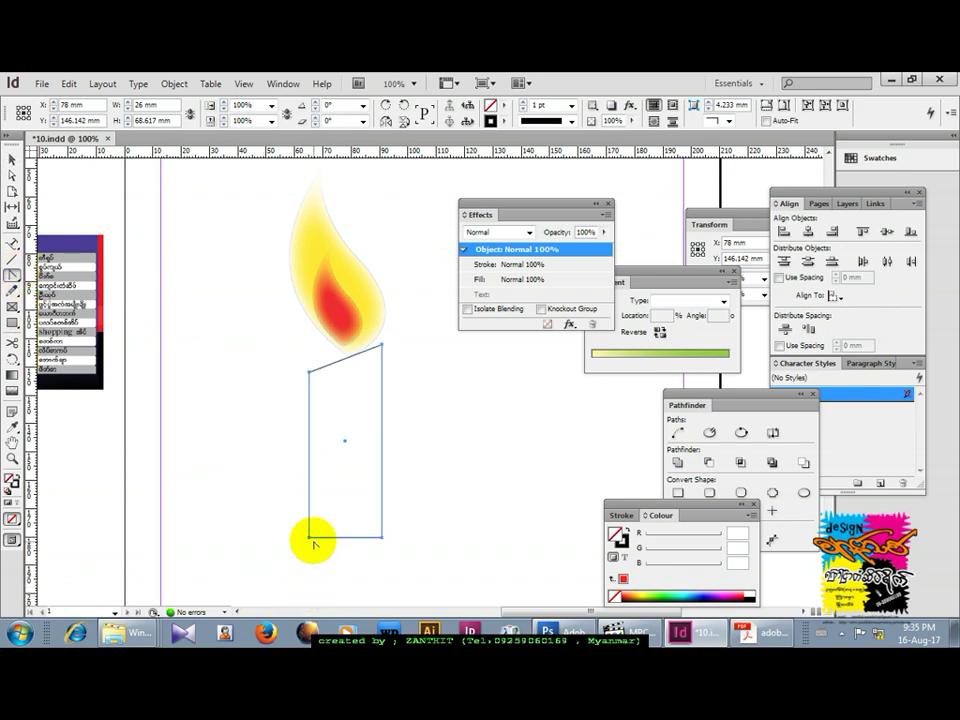
click(309, 537)
drag(309, 540, 309, 562)
drag(379, 540, 383, 523)
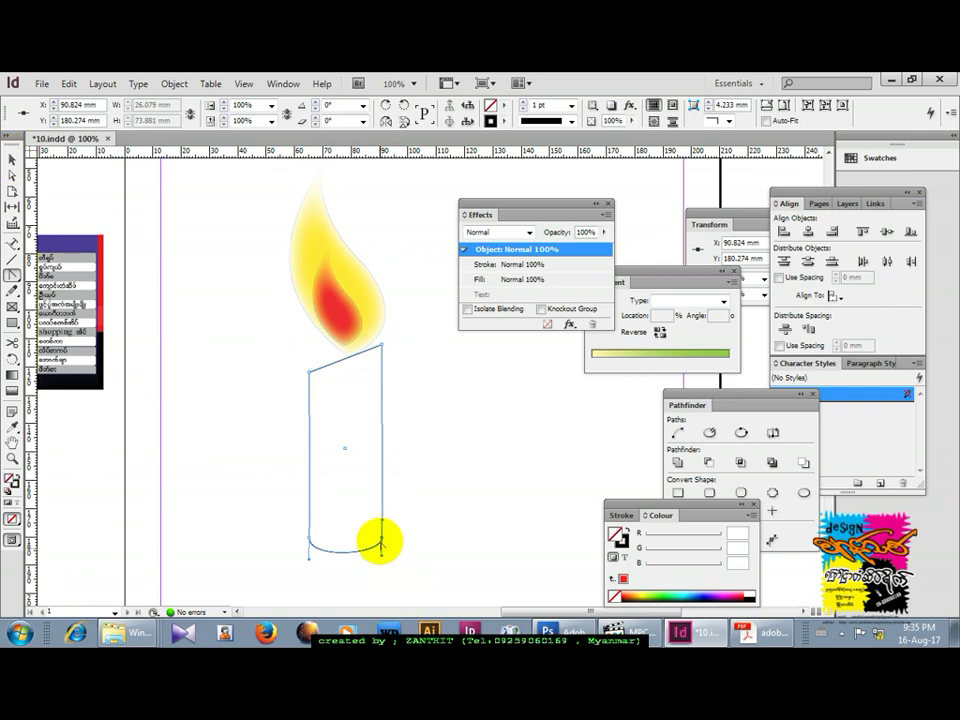
drag(383, 558, 381, 566)
click(11, 160)
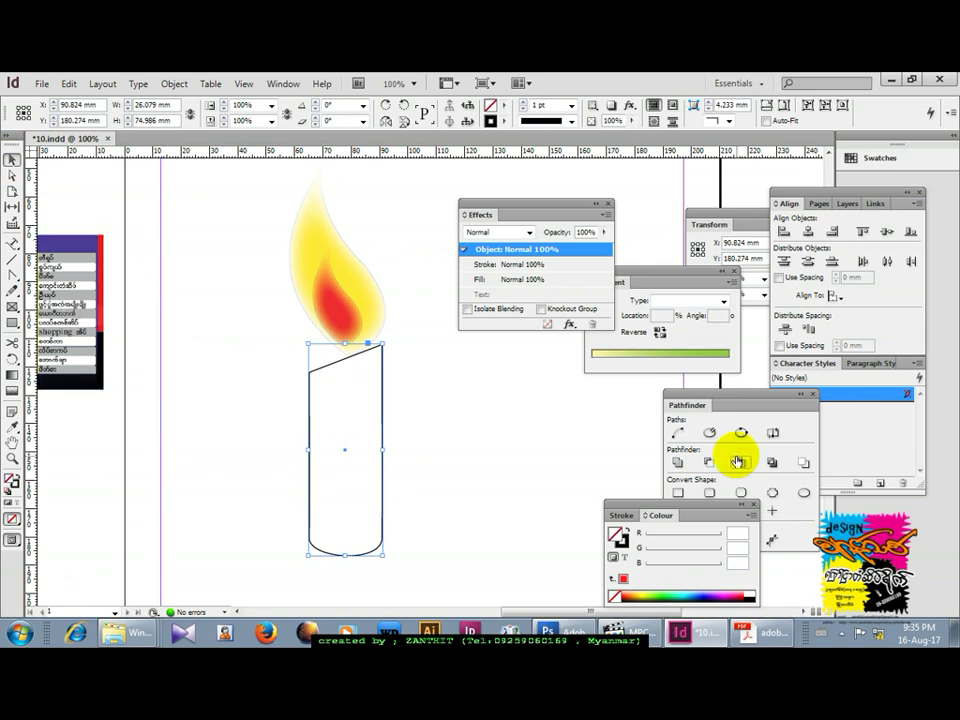
Set the candle fill to a linear gradient and open the fill's Colour Picker.
click(681, 268)
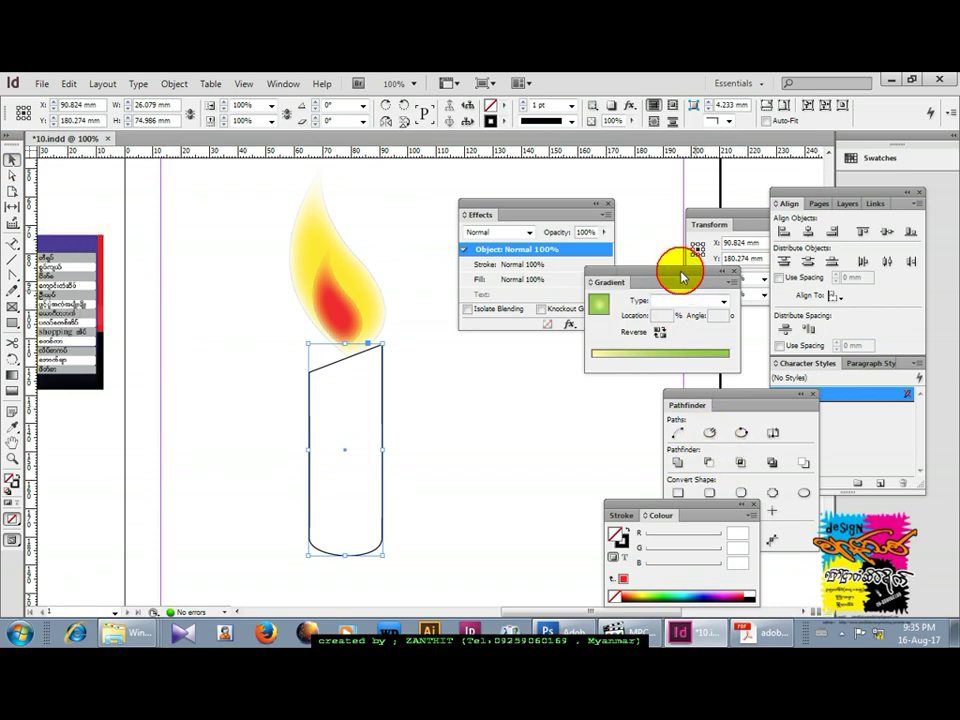
click(723, 302)
click(714, 314)
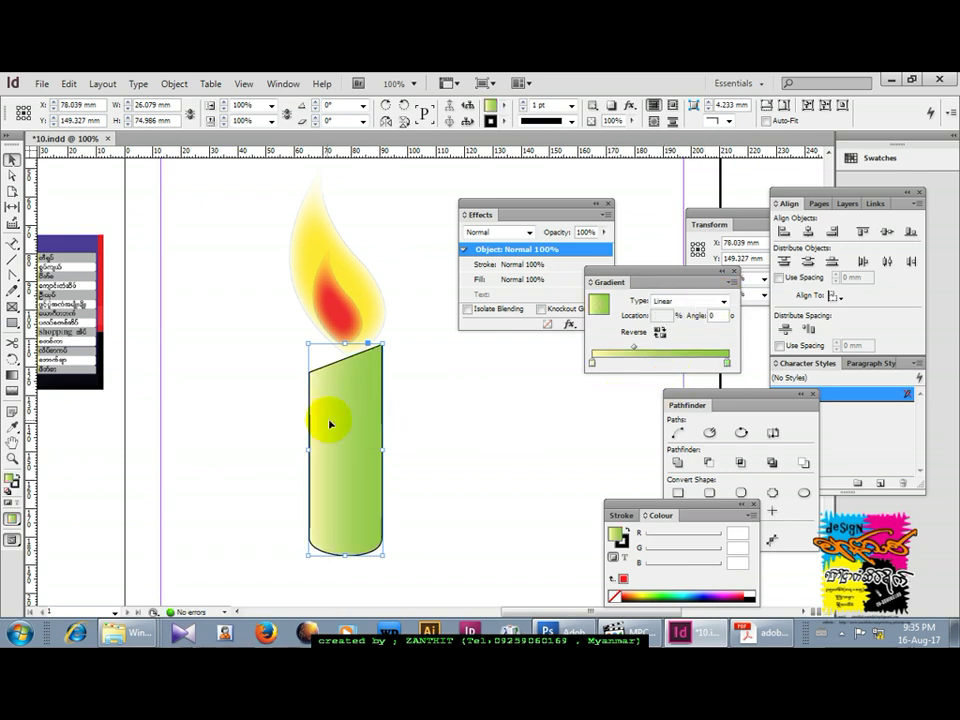
click(592, 364)
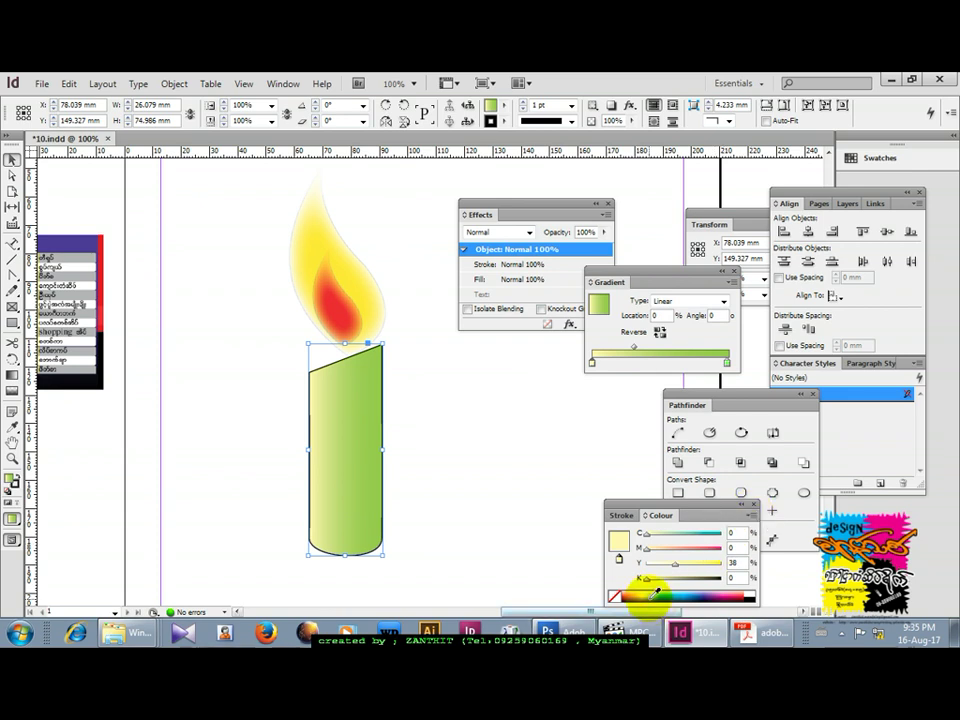
click(617, 536)
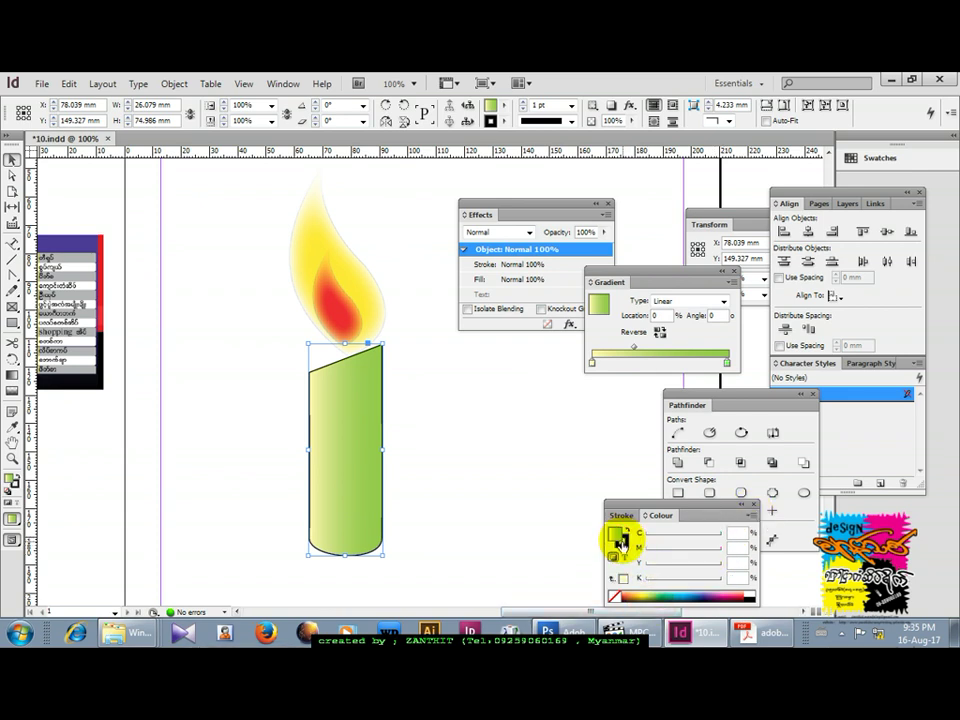
double_click(617, 536)
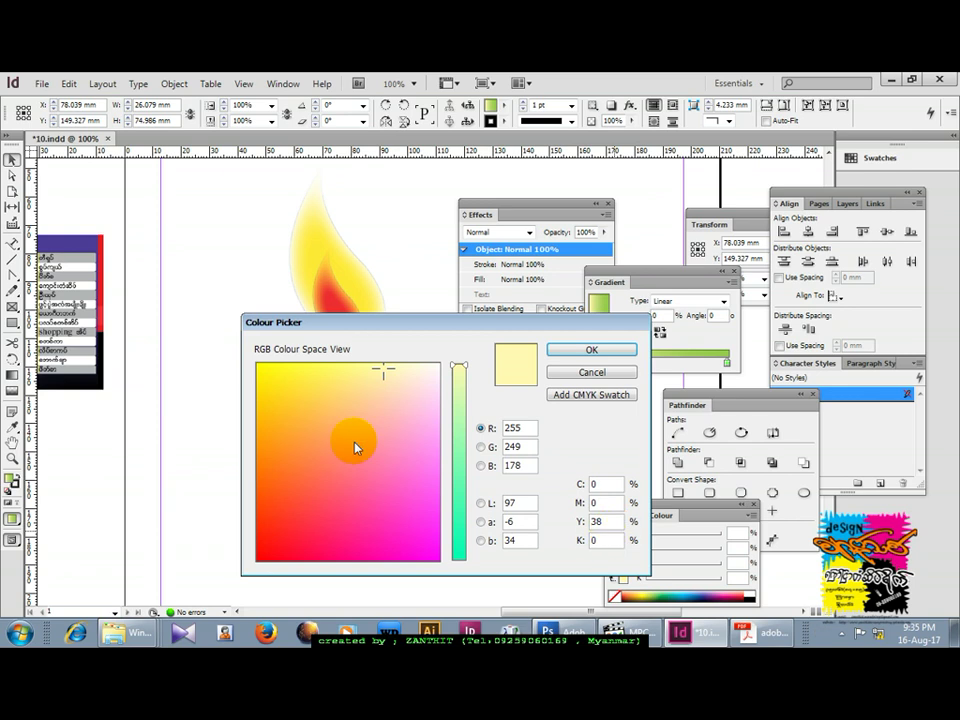
Pick a dark olive green in Lab view (Lab 22, -30, 117) and confirm it.
drag(403, 326, 609, 325)
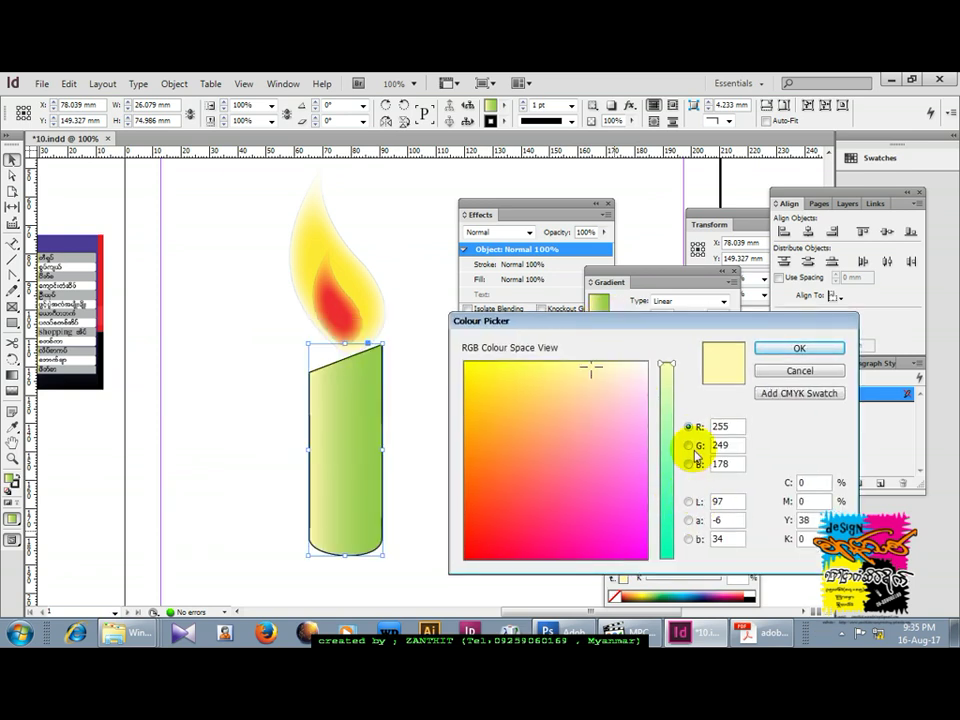
click(689, 502)
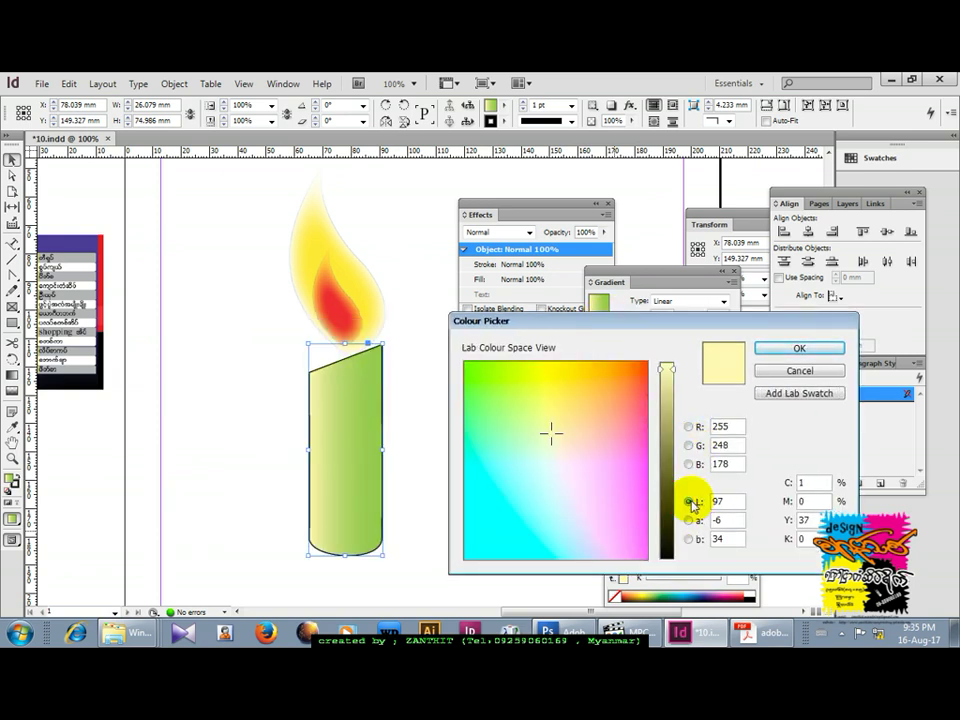
click(669, 510)
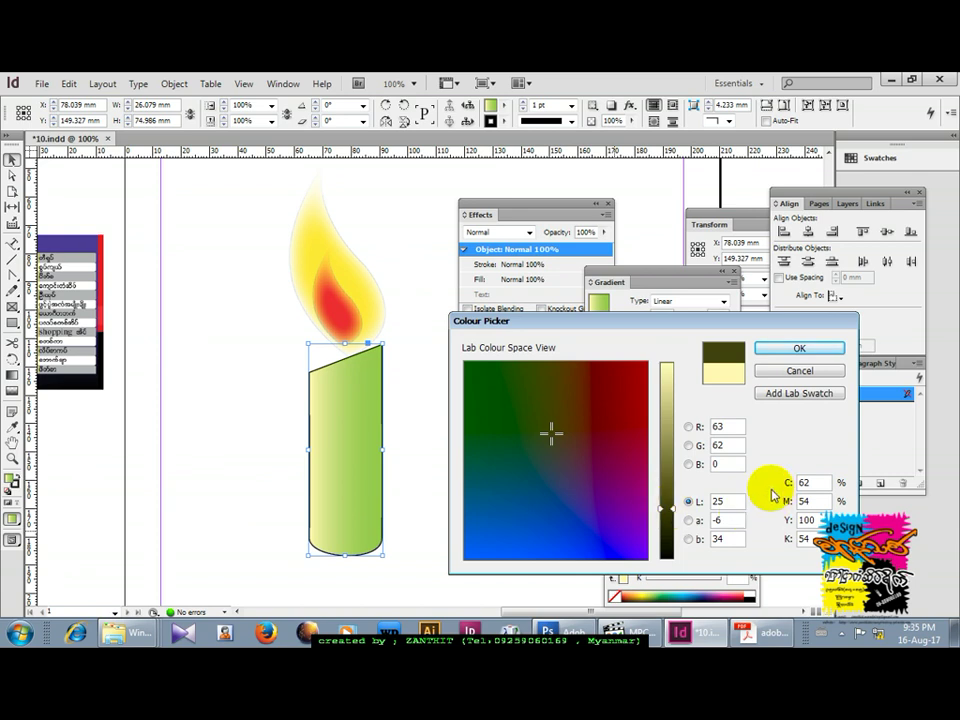
click(688, 445)
click(688, 464)
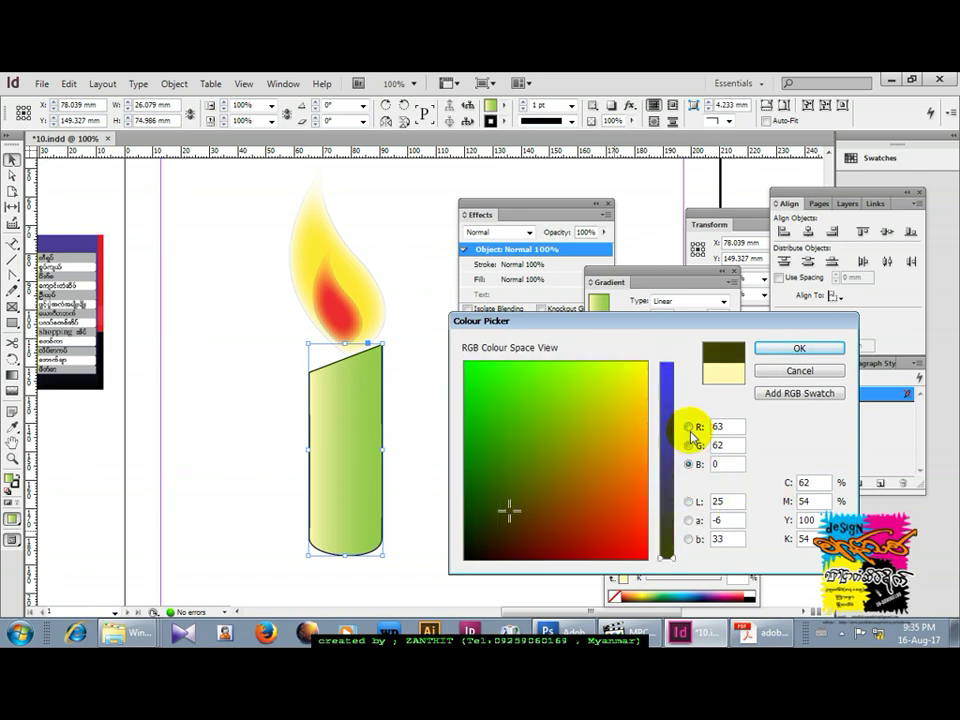
click(689, 427)
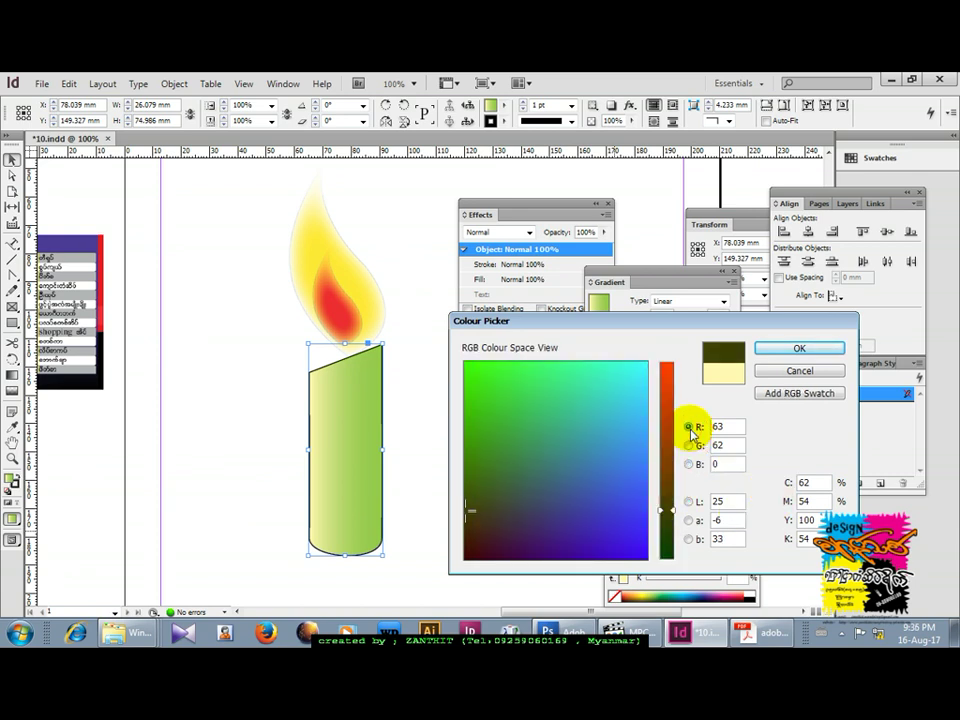
click(688, 520)
click(688, 539)
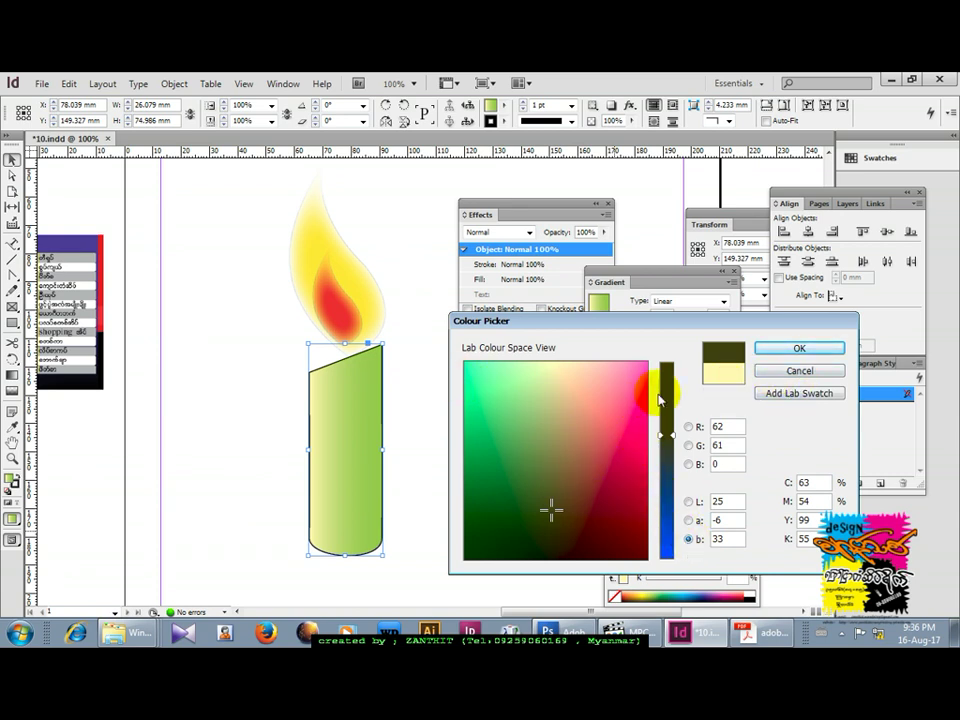
click(664, 370)
click(534, 512)
click(797, 349)
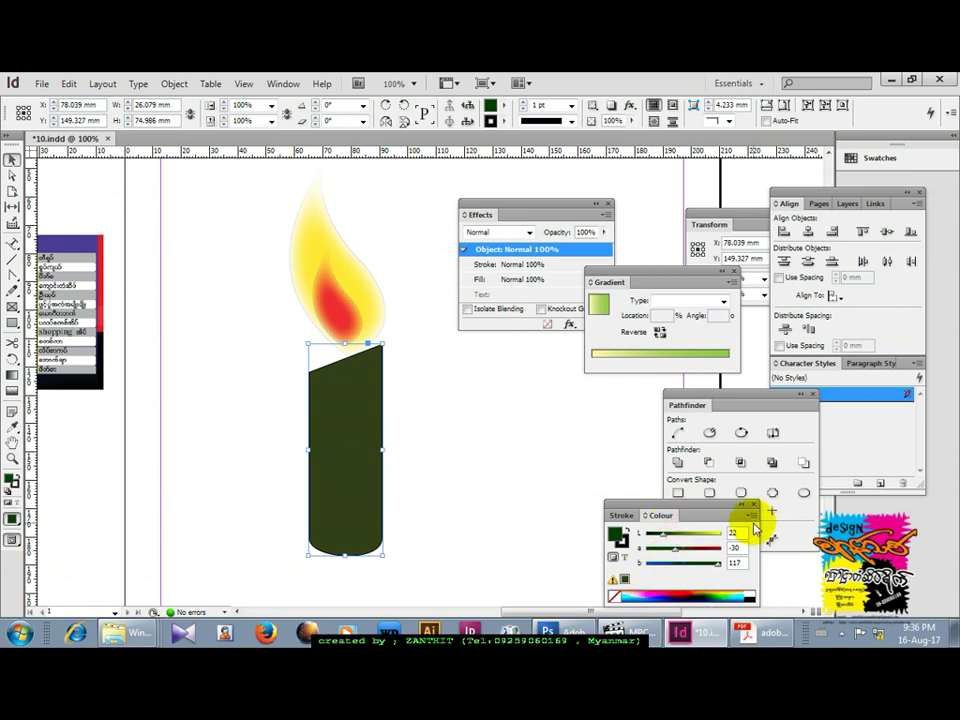
Give the candle body a linear gradient with an olive left stop and a white middle stop.
click(696, 301)
click(692, 315)
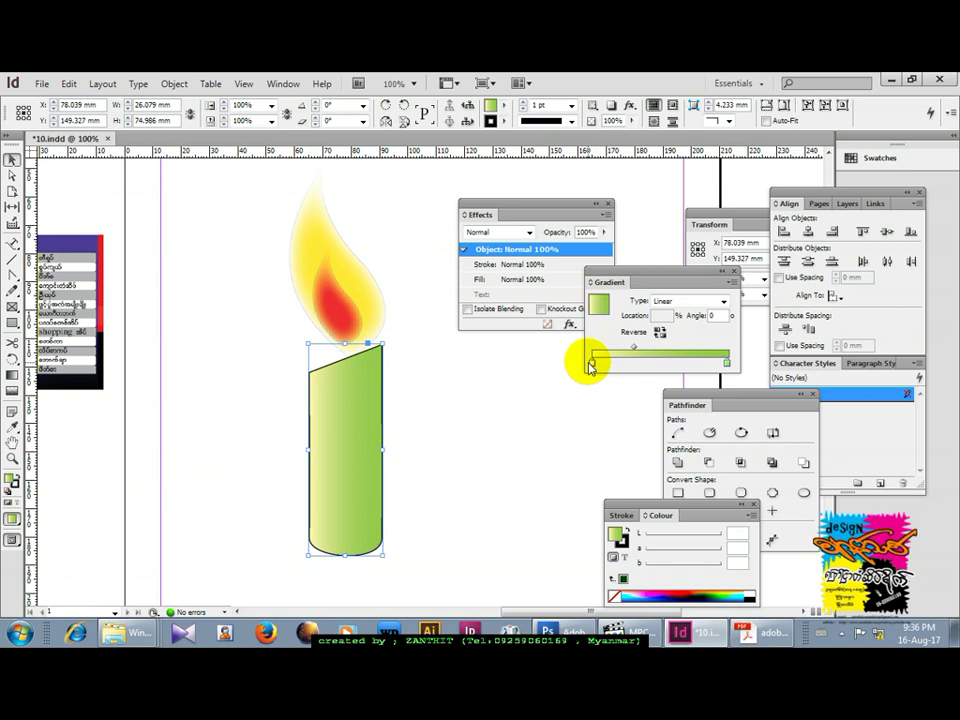
click(593, 362)
drag(645, 578, 688, 586)
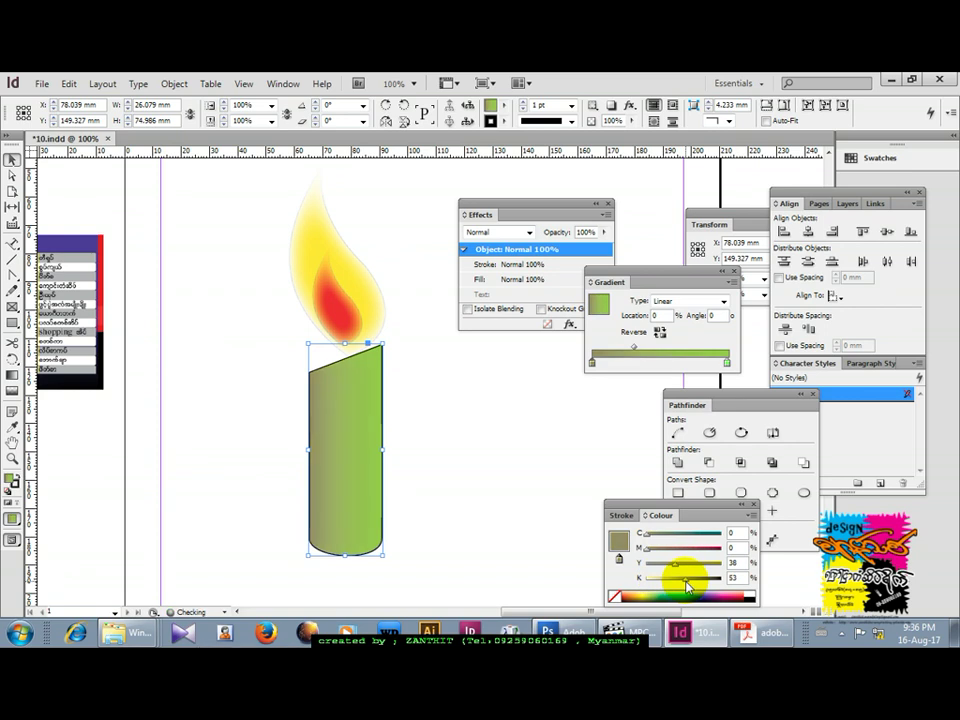
click(647, 362)
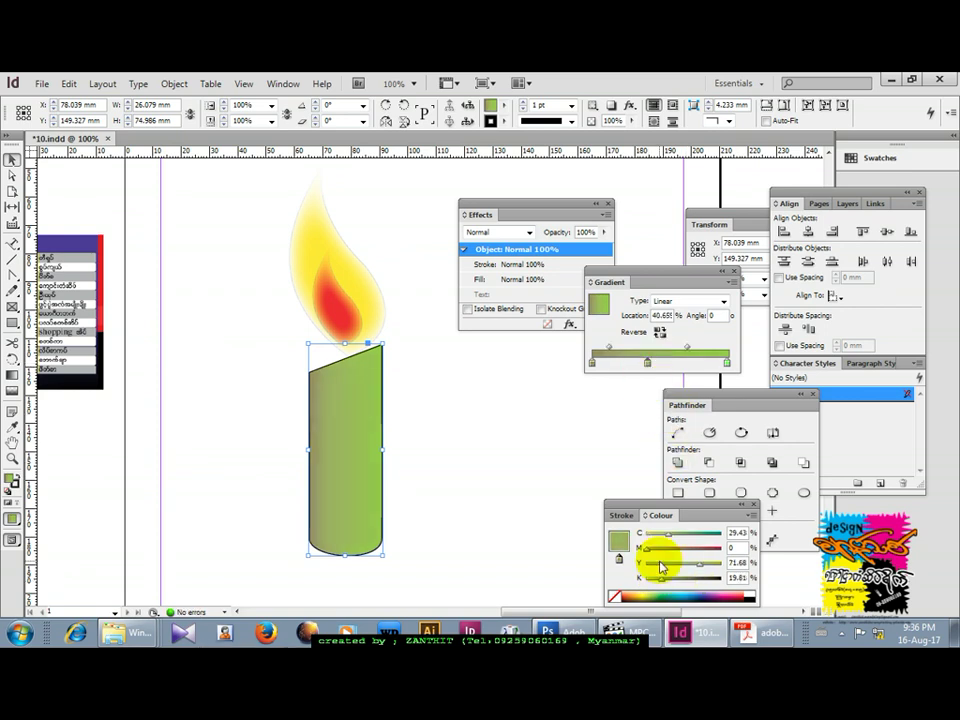
drag(665, 537, 650, 540)
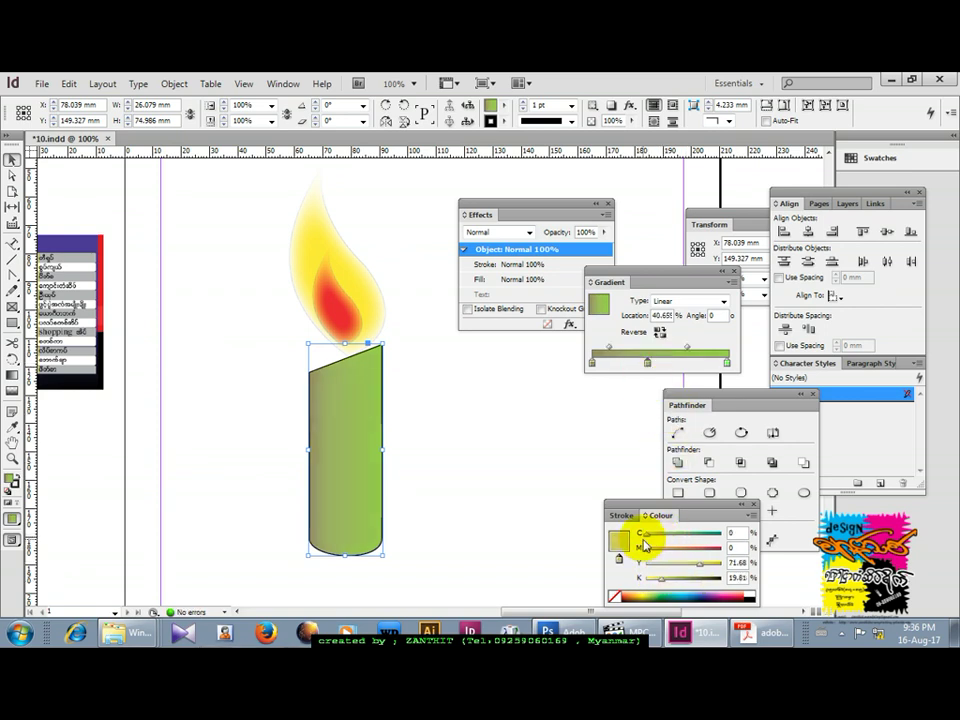
drag(700, 567, 643, 579)
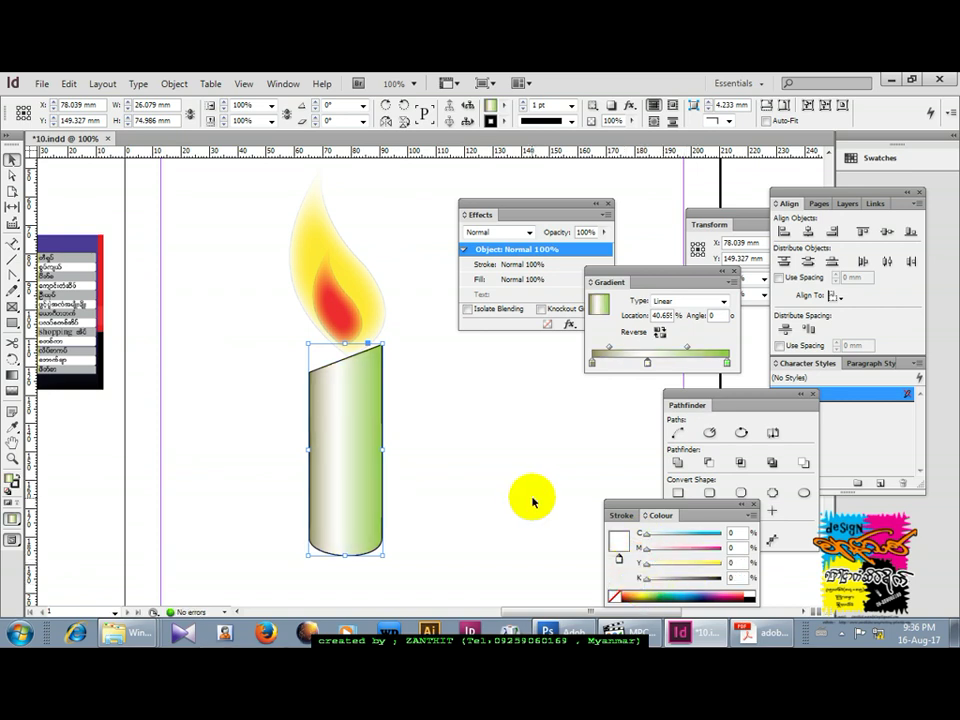
Nudge the candle body slightly up and to the right.
click(396, 516)
drag(360, 497, 364, 490)
click(480, 462)
Zoom out and draw a rectangle frame below the candle.
key(ctrl+z)
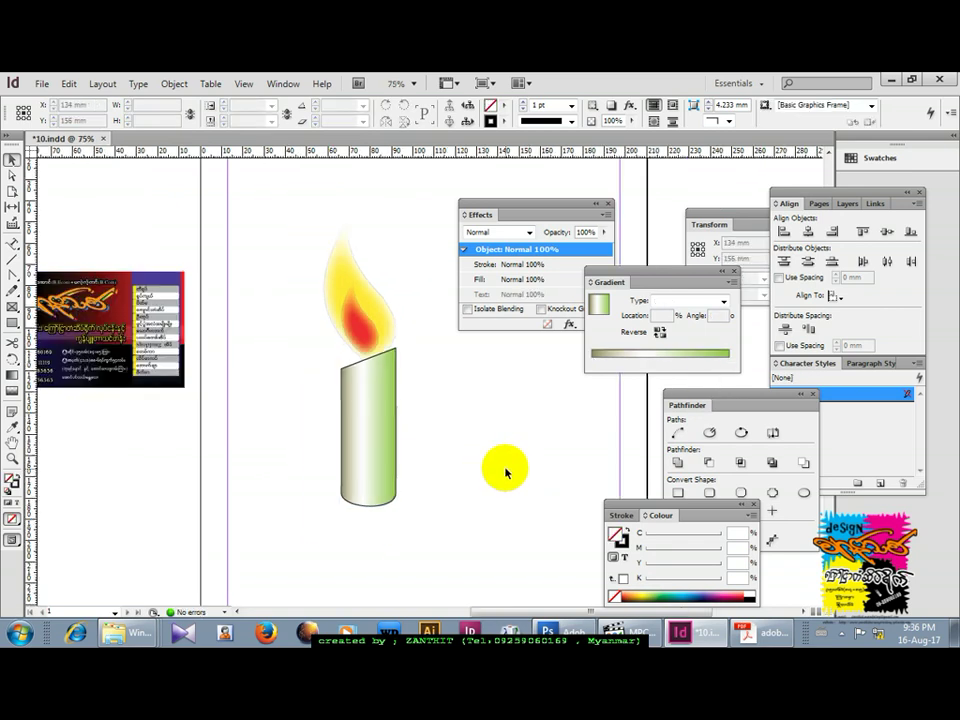
key(ctrl+z)
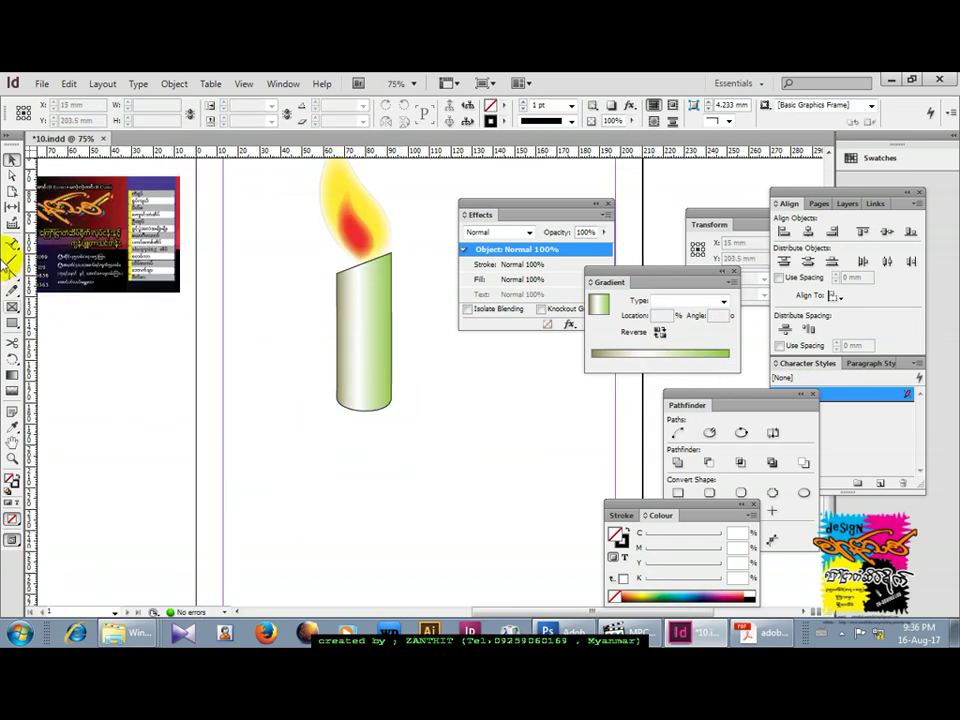
click(12, 322)
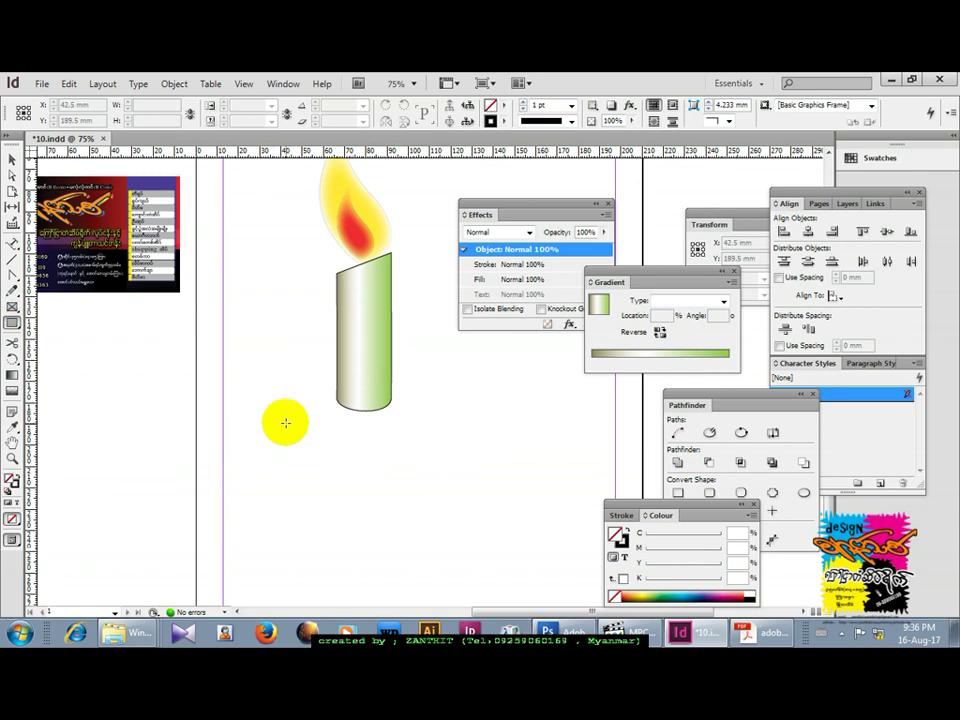
drag(286, 423, 375, 544)
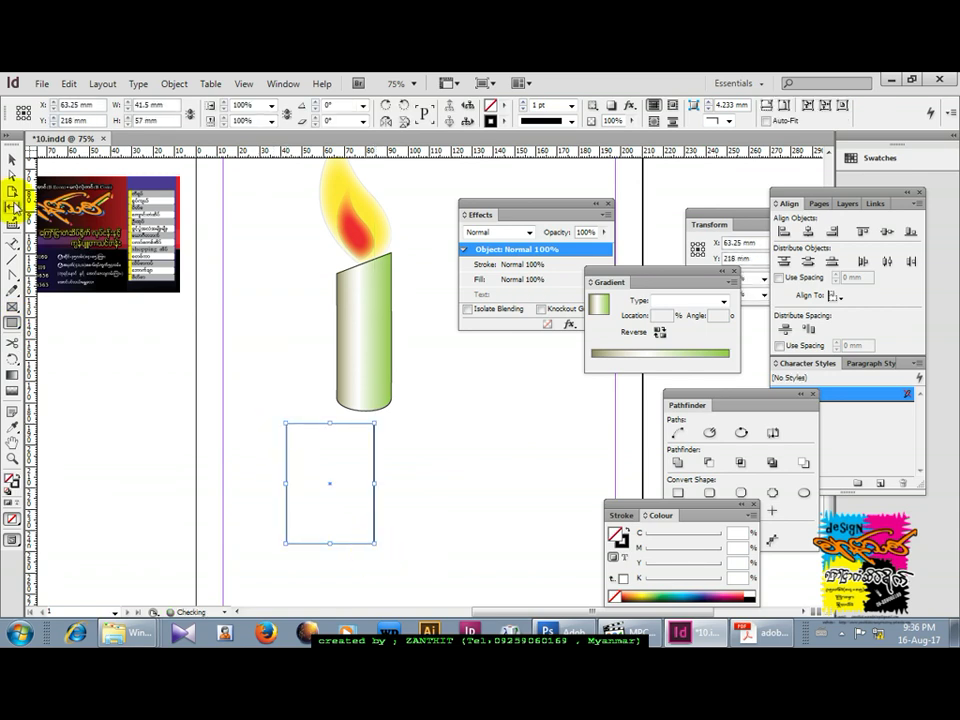
Shift the rectangle right and drag its top-left and bottom-left anchors into a slanted page shape.
click(12, 176)
click(289, 429)
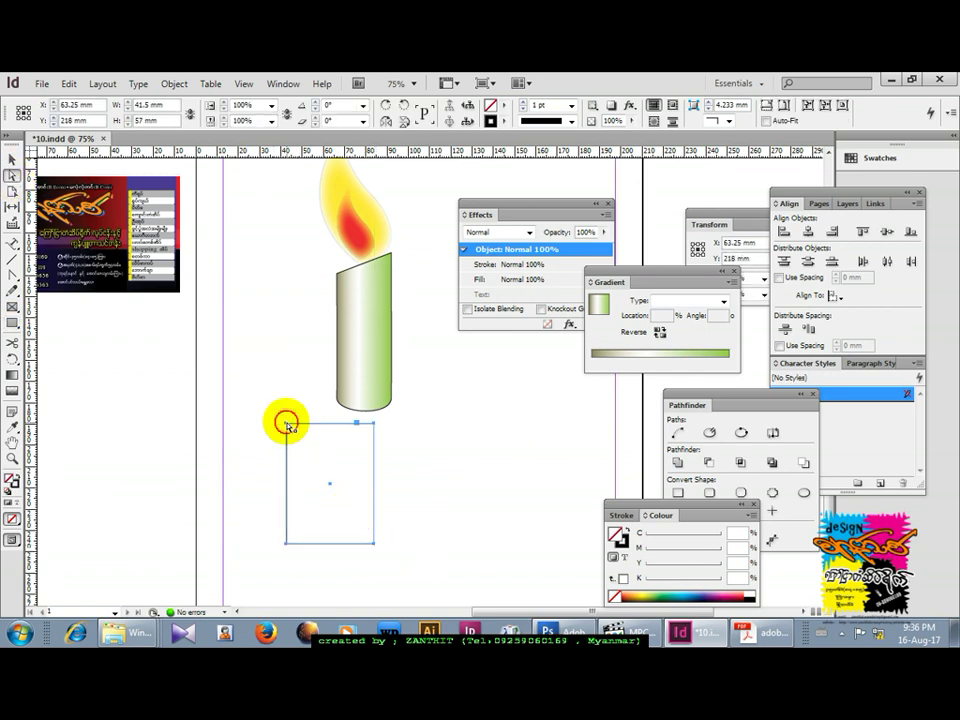
drag(289, 429, 296, 428)
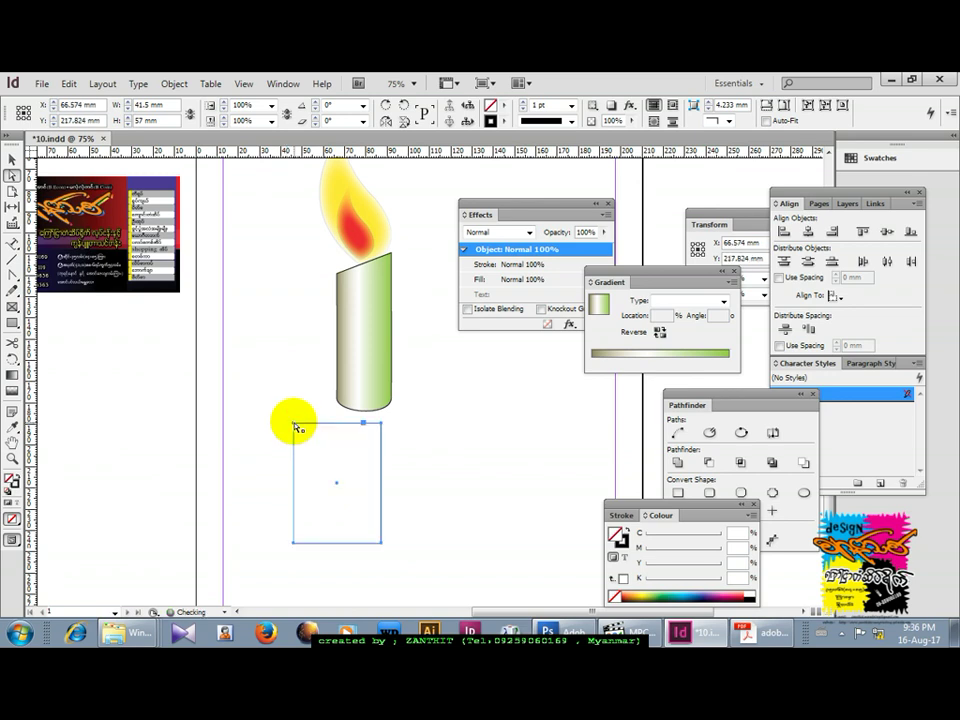
click(294, 425)
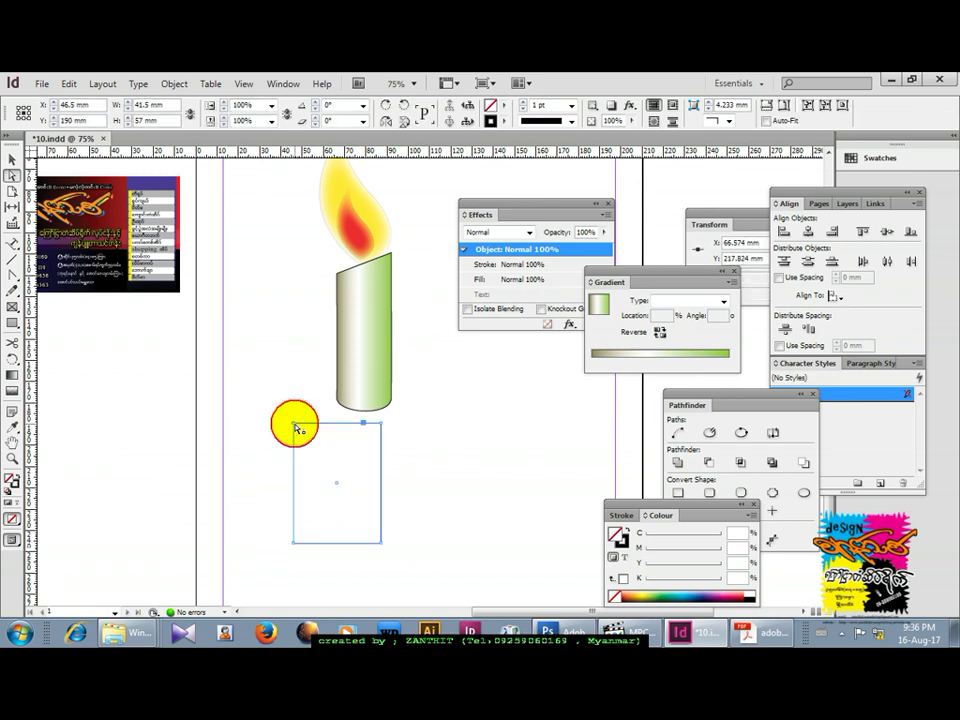
drag(295, 427, 301, 436)
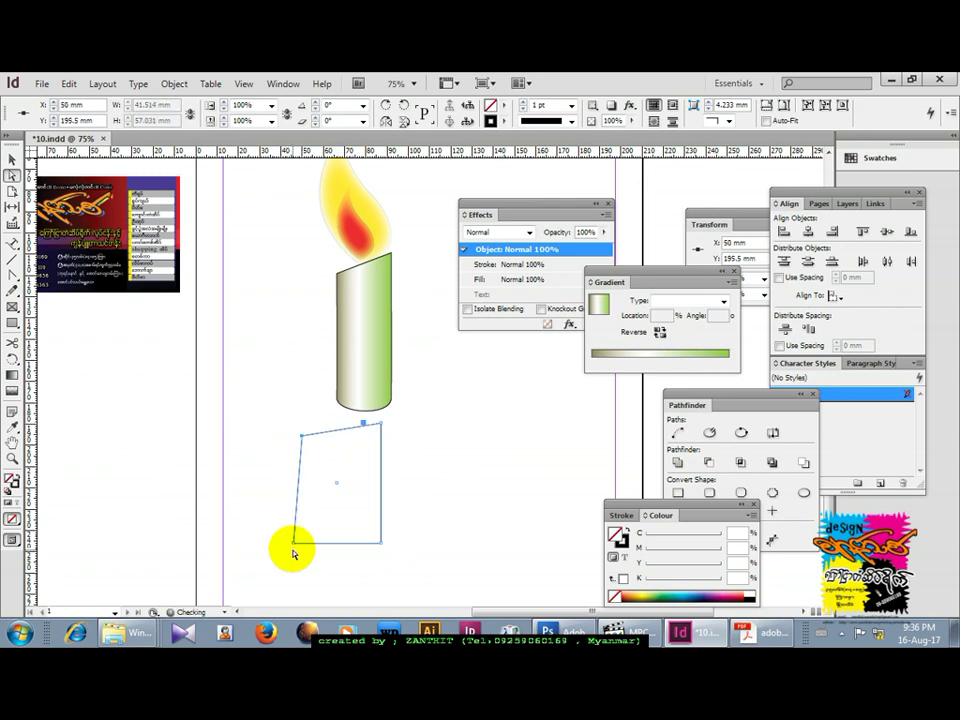
drag(295, 548, 248, 575)
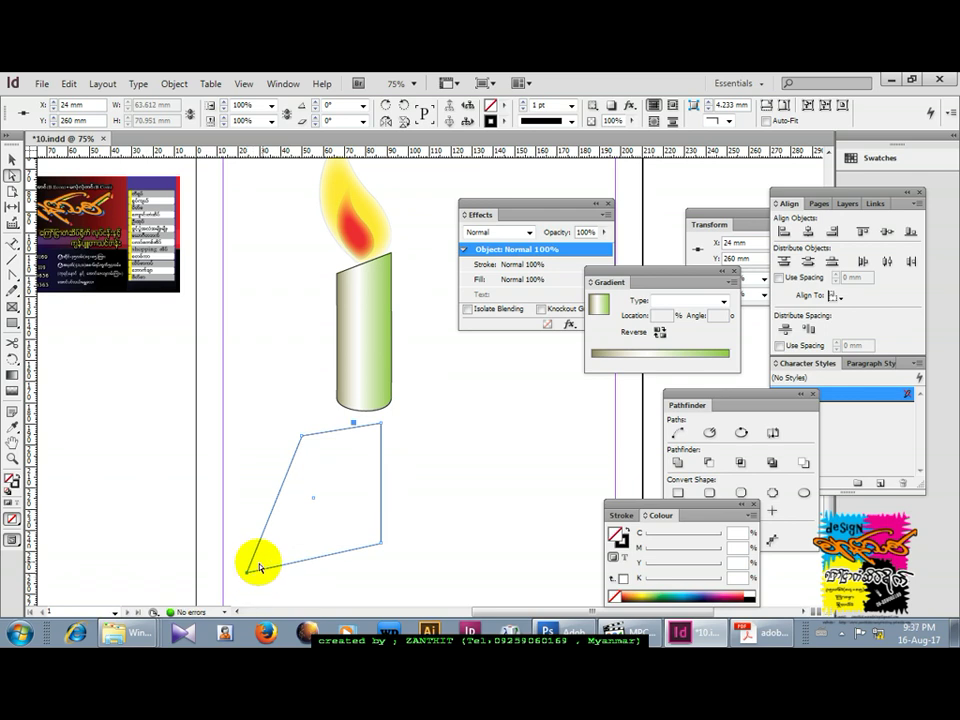
Curve the bottom-left corner, left side and top edge of the page shape.
click(13, 281)
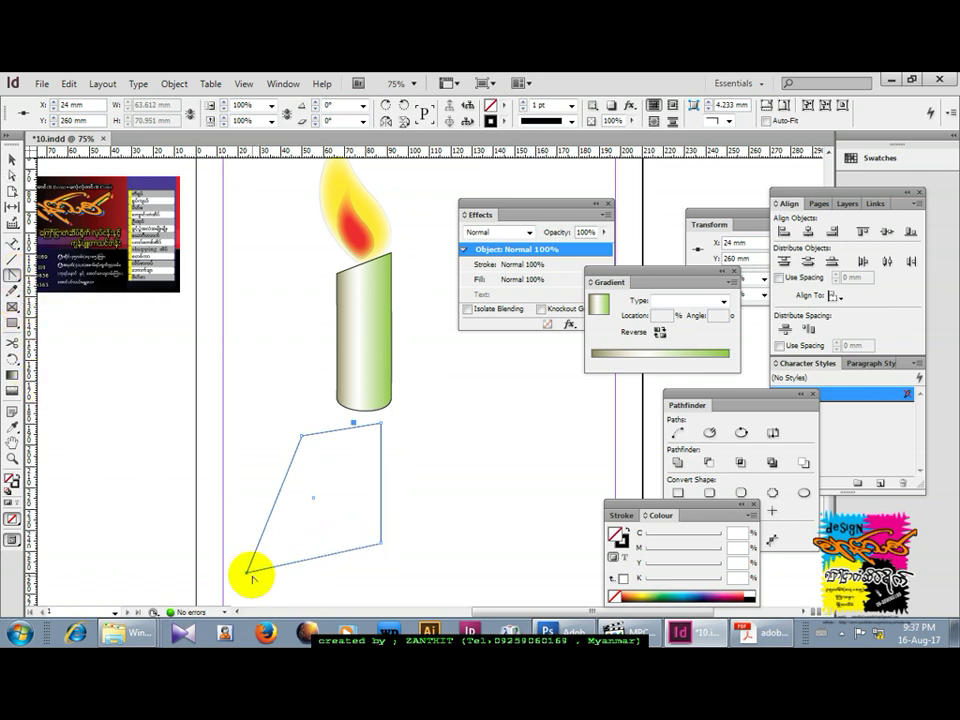
drag(247, 572, 318, 511)
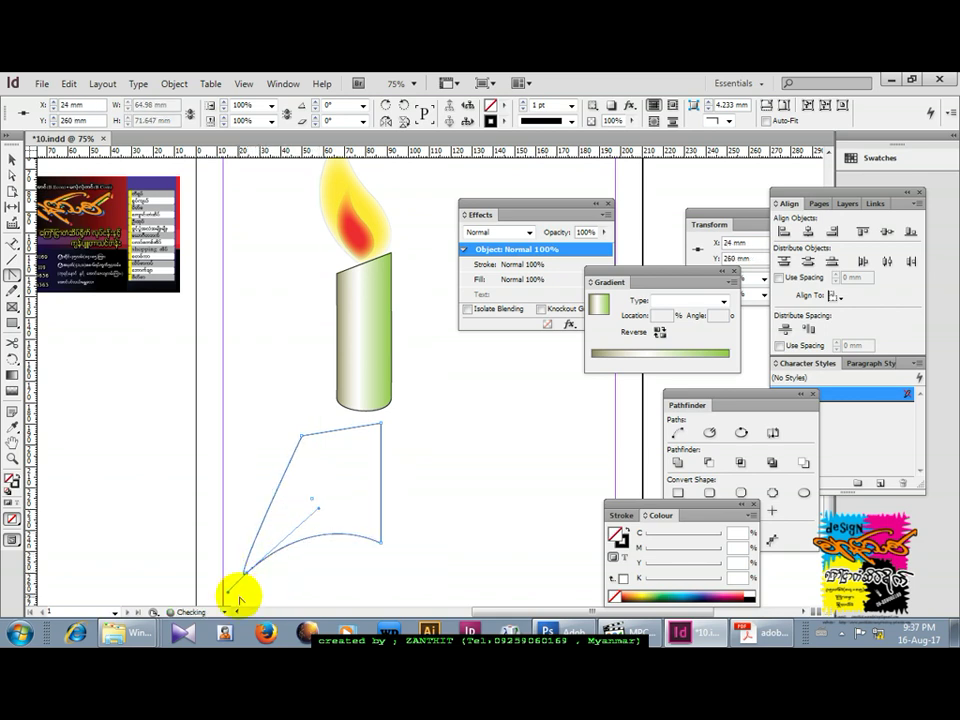
drag(228, 592, 263, 510)
click(301, 438)
drag(301, 438, 317, 439)
click(11, 158)
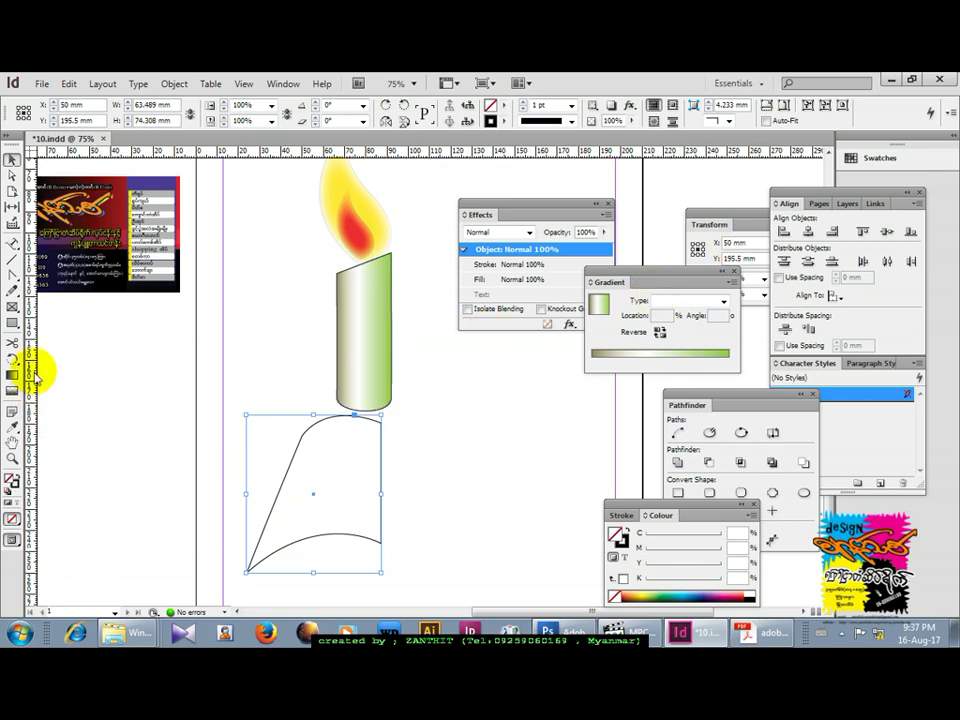
Fill the curved shape yellow and move it up under the candle.
click(633, 596)
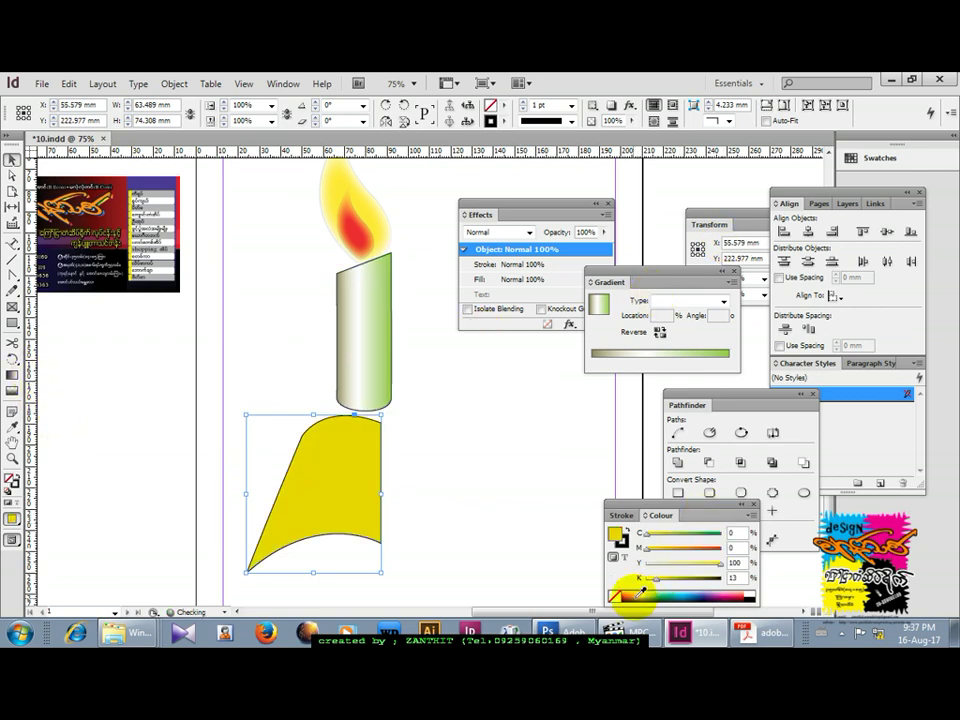
click(420, 500)
drag(321, 497, 314, 456)
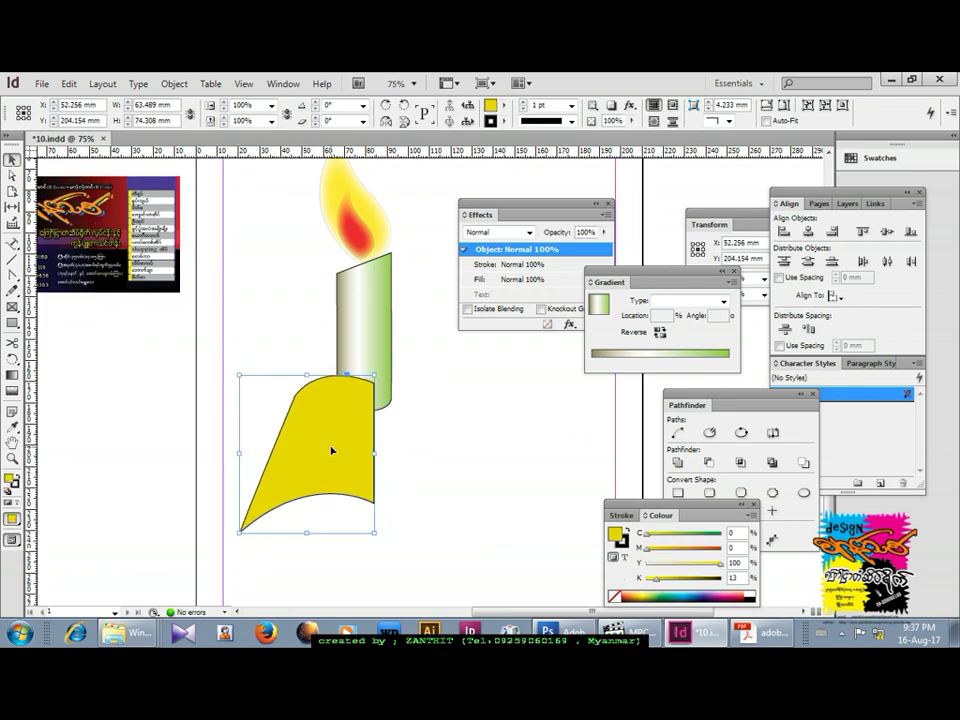
click(426, 444)
Duplicate the page, flip it horizontally to the right, and group both halves as a book.
drag(340, 435, 388, 435)
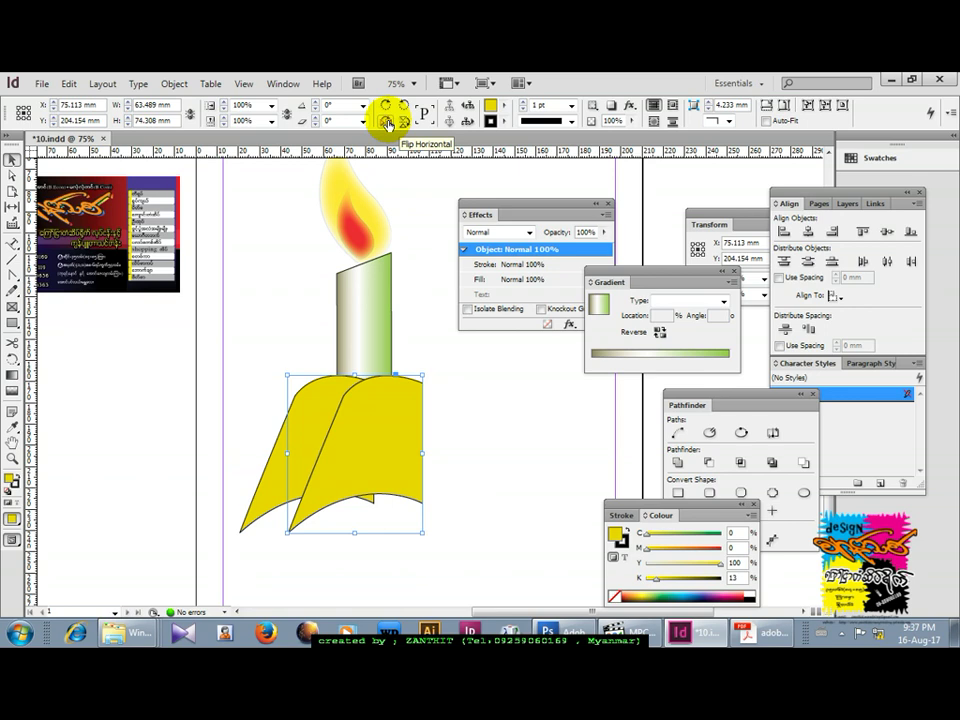
click(387, 121)
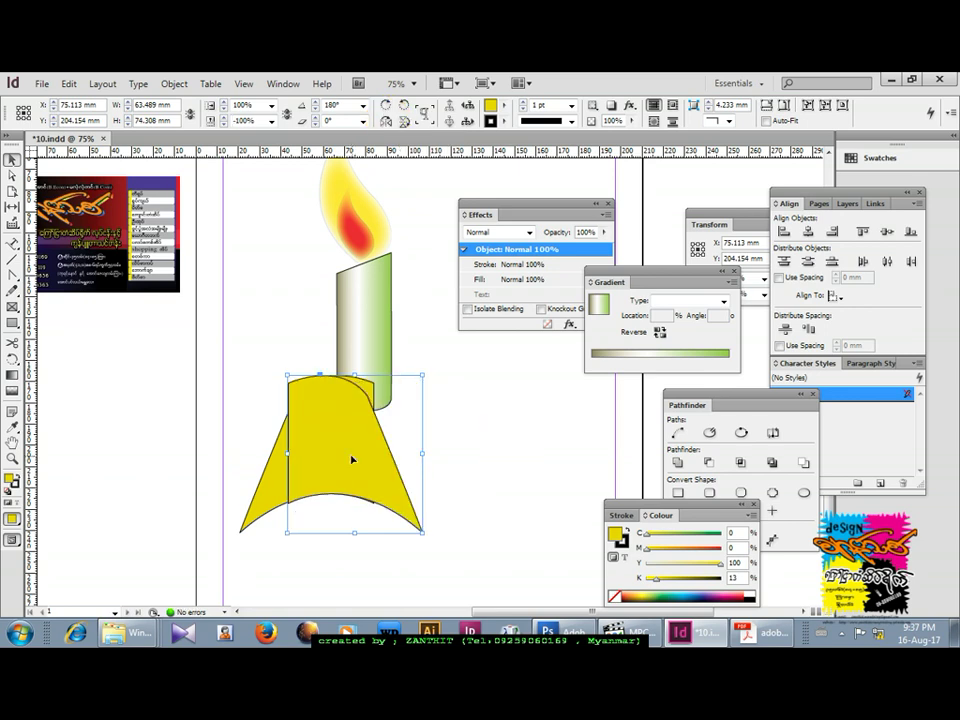
drag(340, 441, 426, 443)
key(Left)
key(Left)
key(Left)
key(Left)
key(Left)
key(Left)
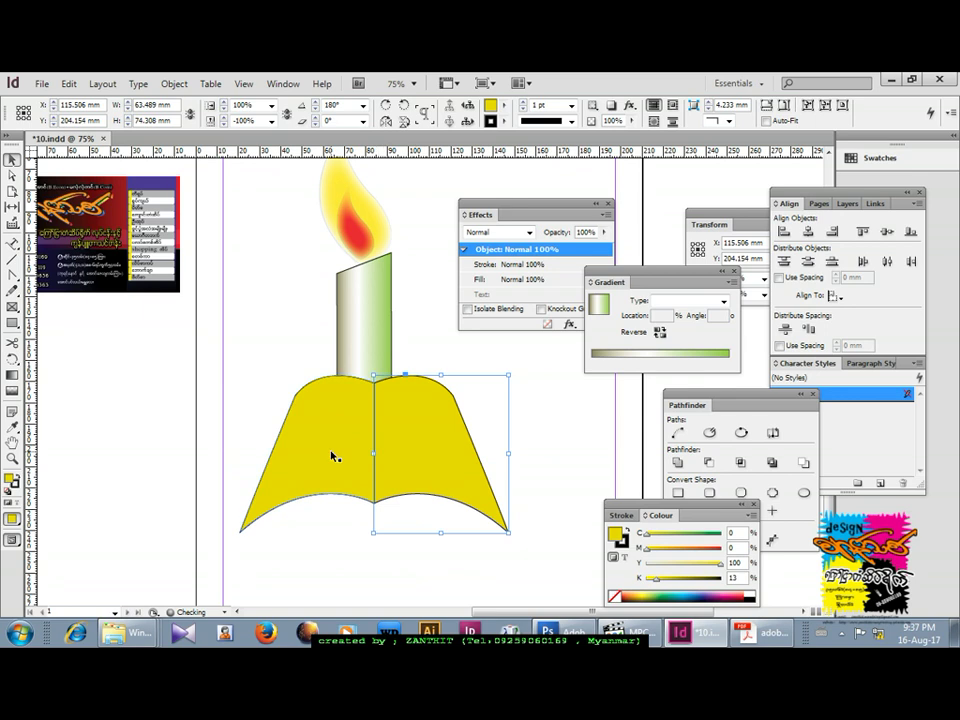
shift+click(333, 455)
key(ctrl+g)
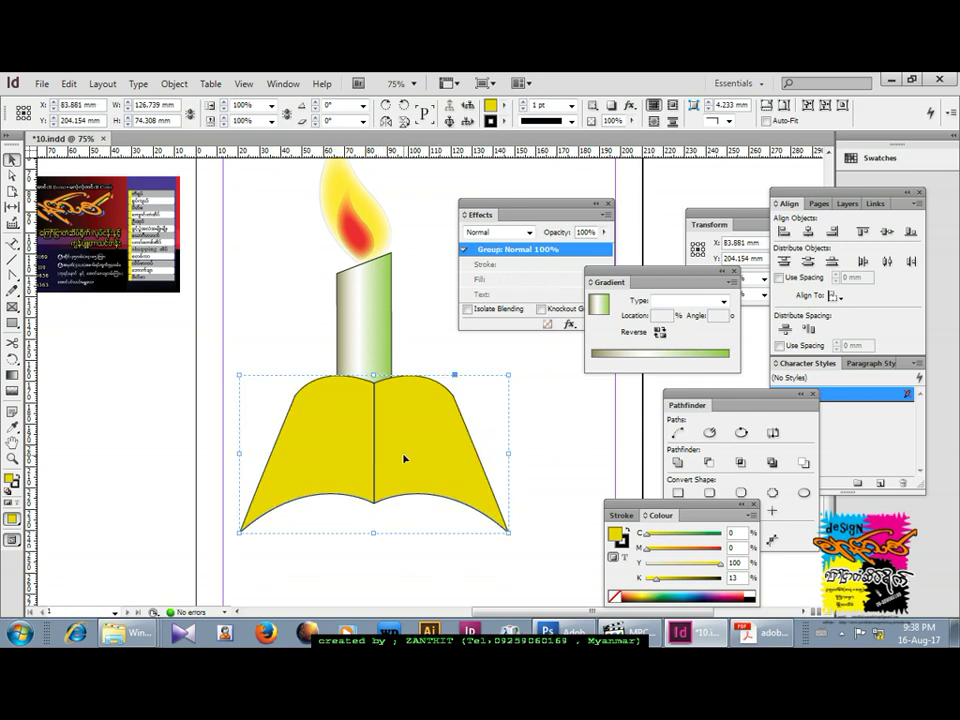
Duplicate the book group and shift the copy up 8 mm.
click(407, 459)
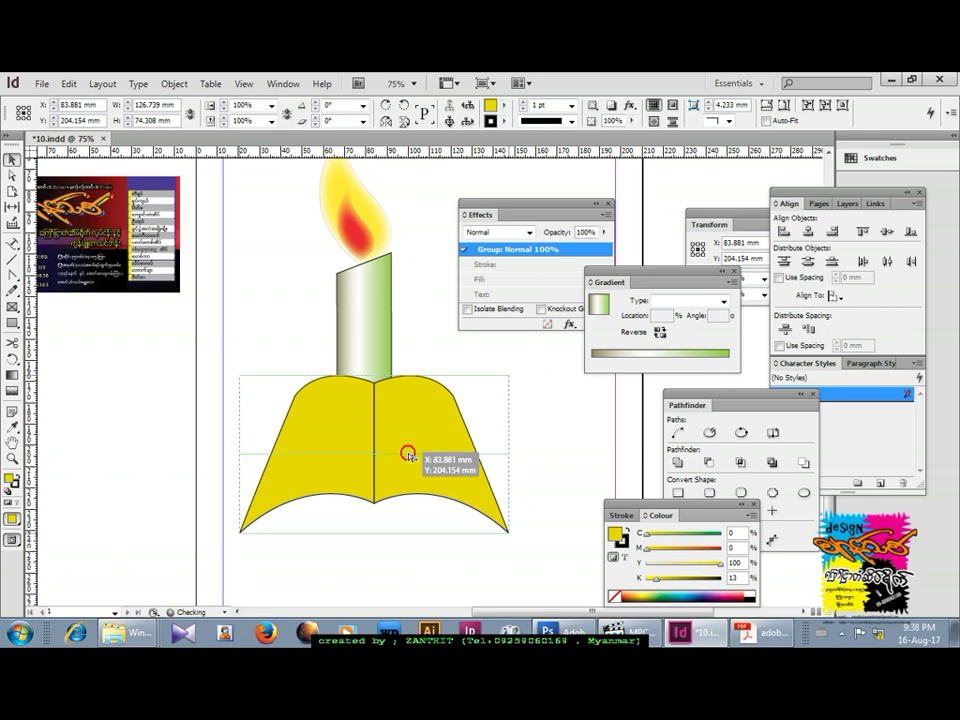
drag(392, 463, 395, 448)
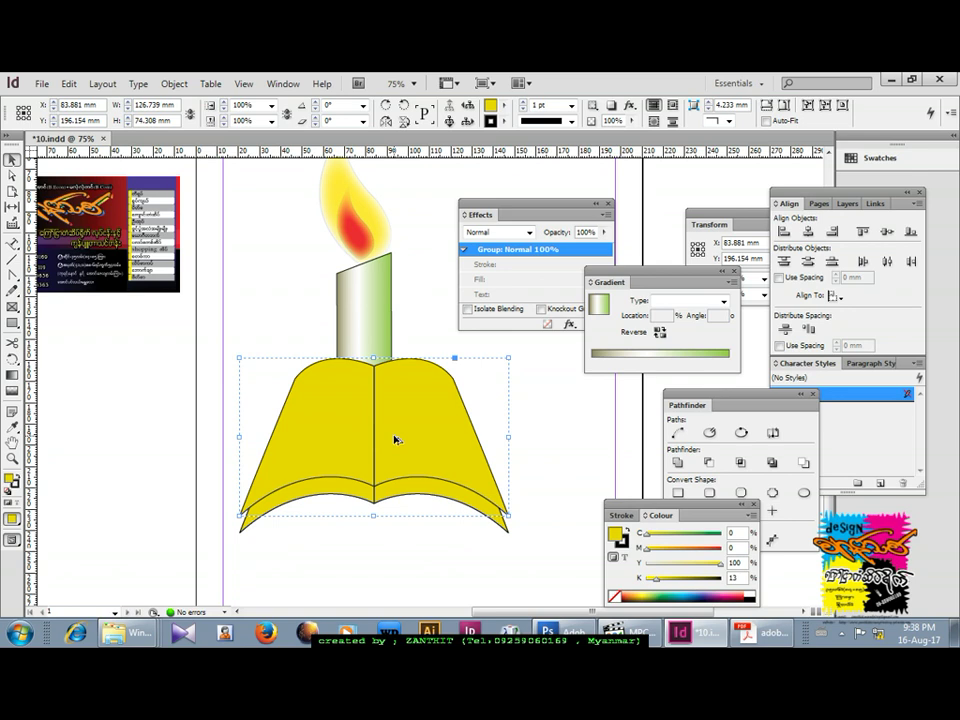
key(Up)
key(Up)
key(Up)
key(Up)
key(Up)
key(Up)
key(Up)
key(Up)
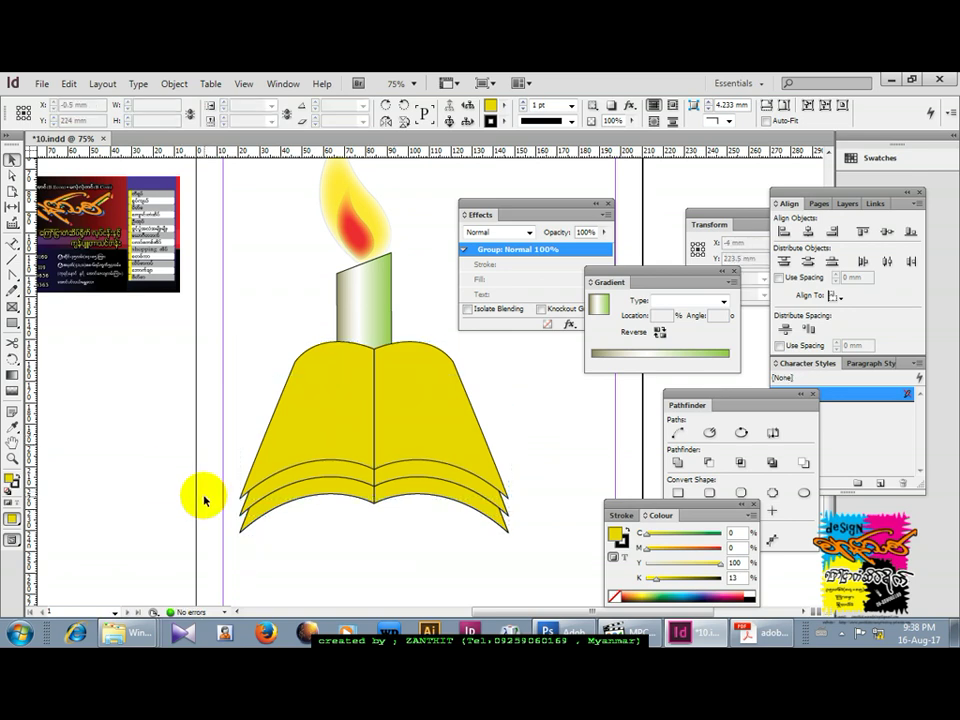
Send the book group behind the candle body.
click(232, 483)
click(247, 533)
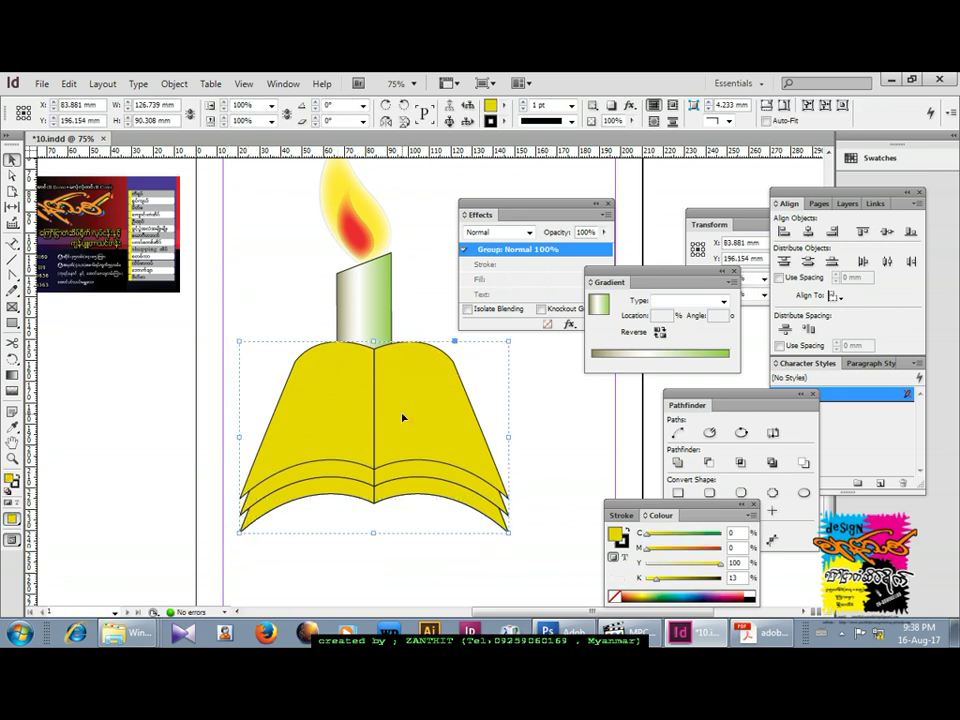
key(ctrl+shift+bracketleft)
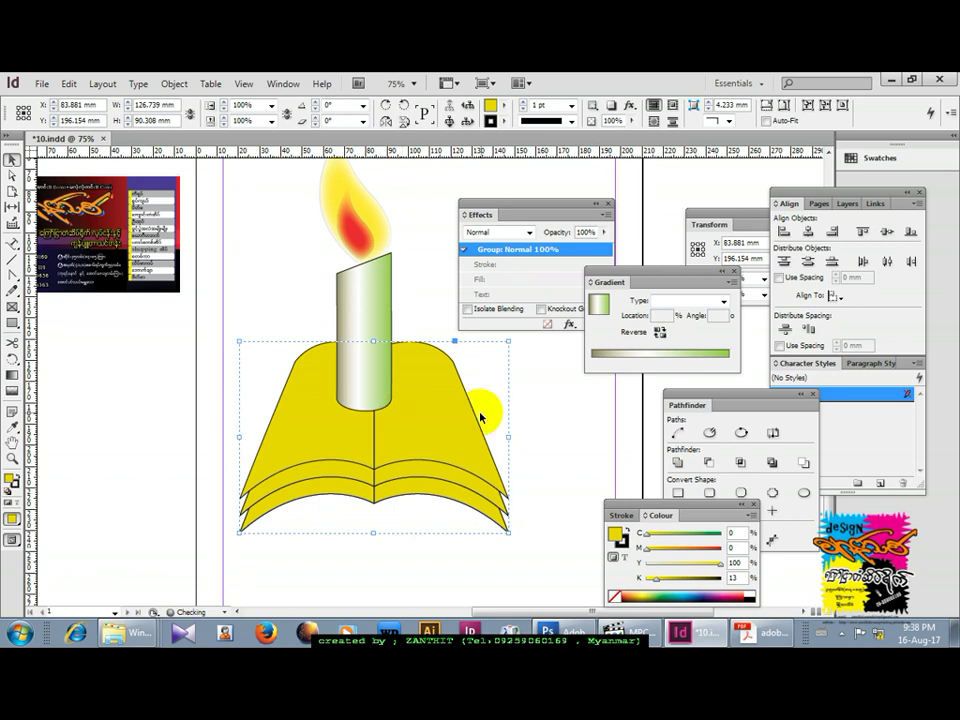
Shrink the book group slightly and move it up and left.
drag(508, 342, 483, 358)
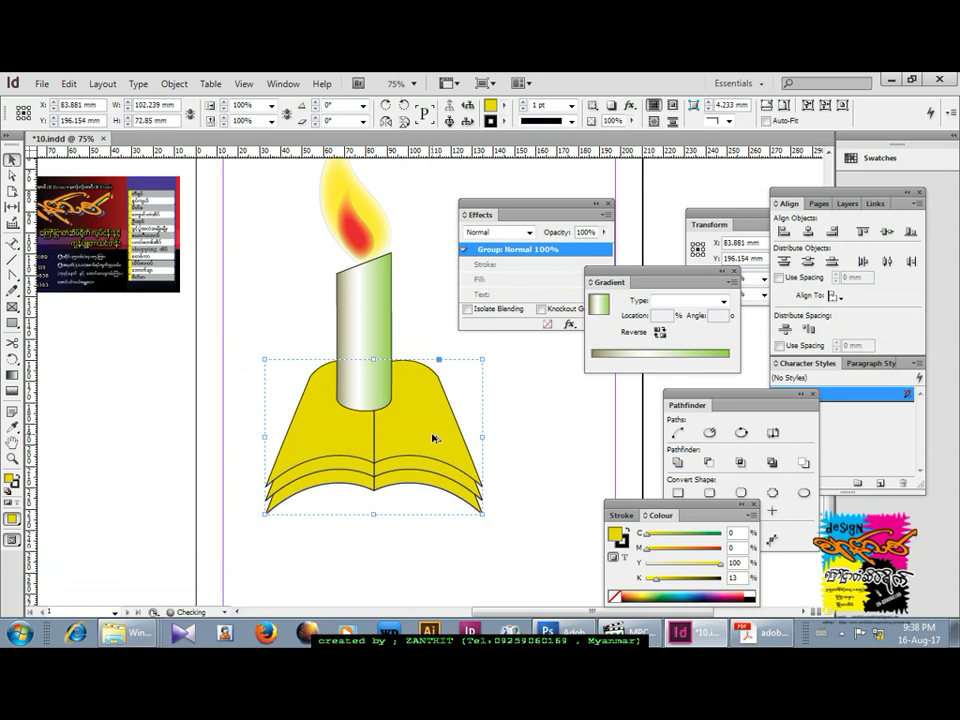
drag(433, 438, 423, 428)
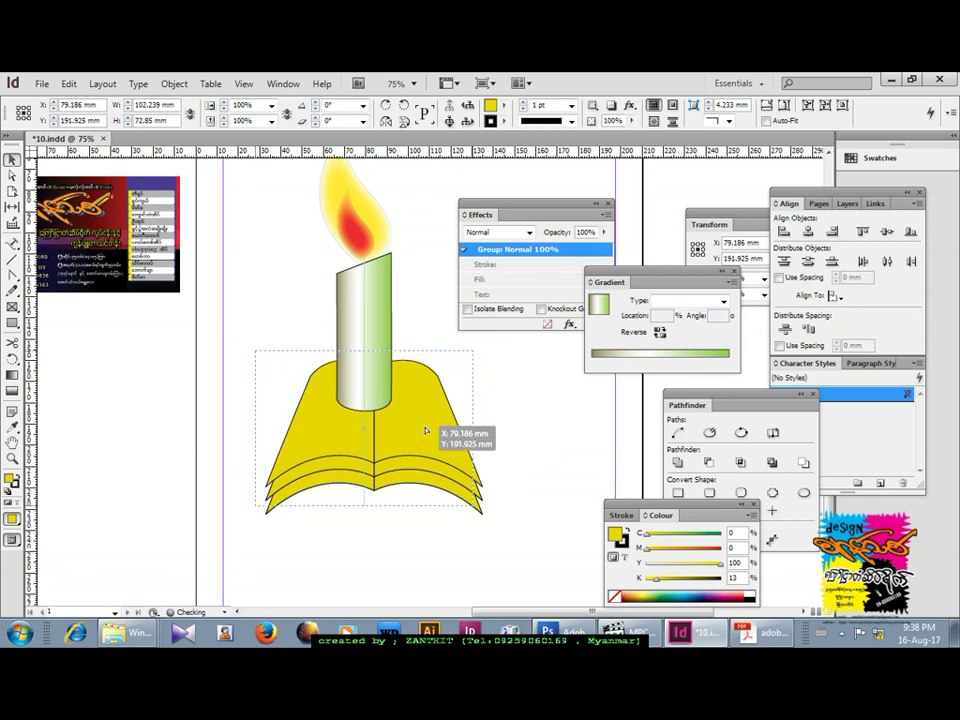
click(537, 418)
Select the candle and book together and scale them down.
scroll(537, 418, down, 4)
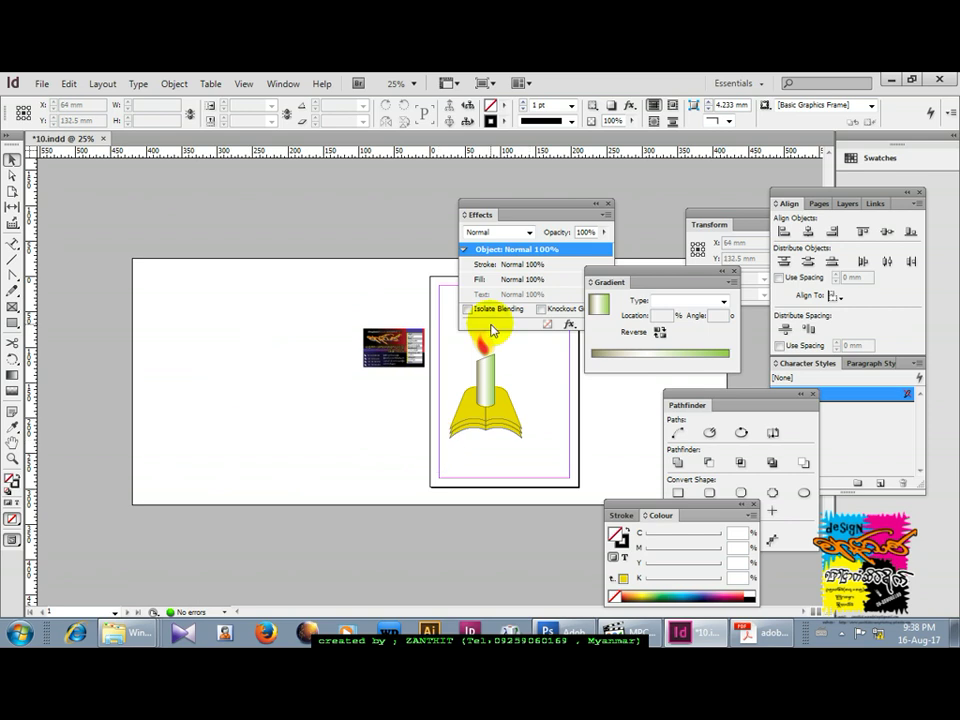
key(Tab)
scroll(624, 369, up, 4)
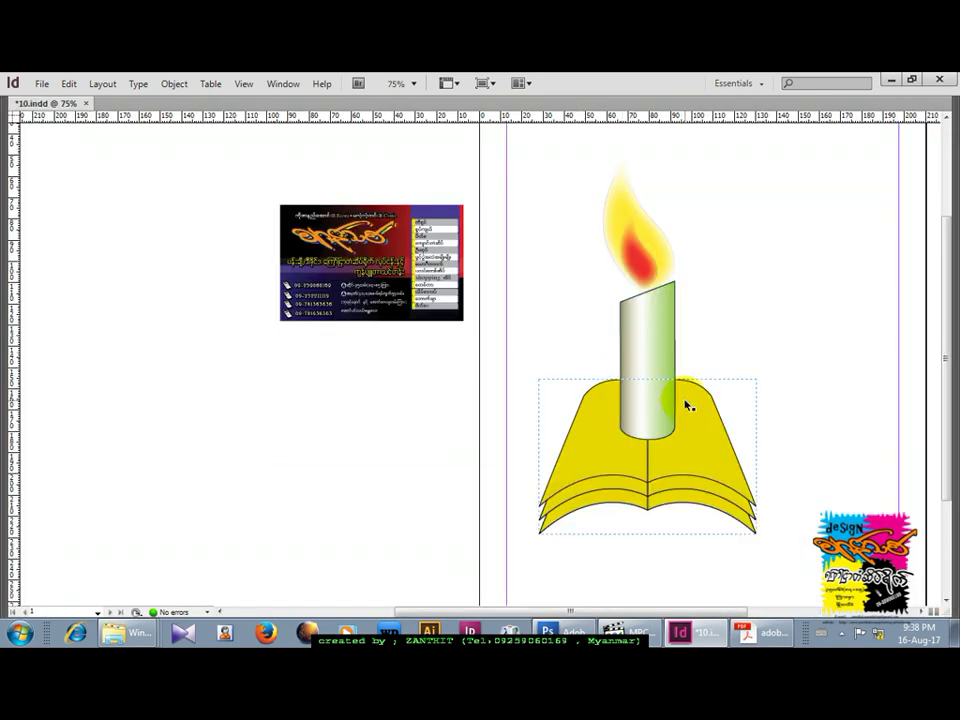
scroll(499, 413, right, 5)
click(323, 152)
drag(317, 172, 565, 560)
drag(540, 154, 515, 228)
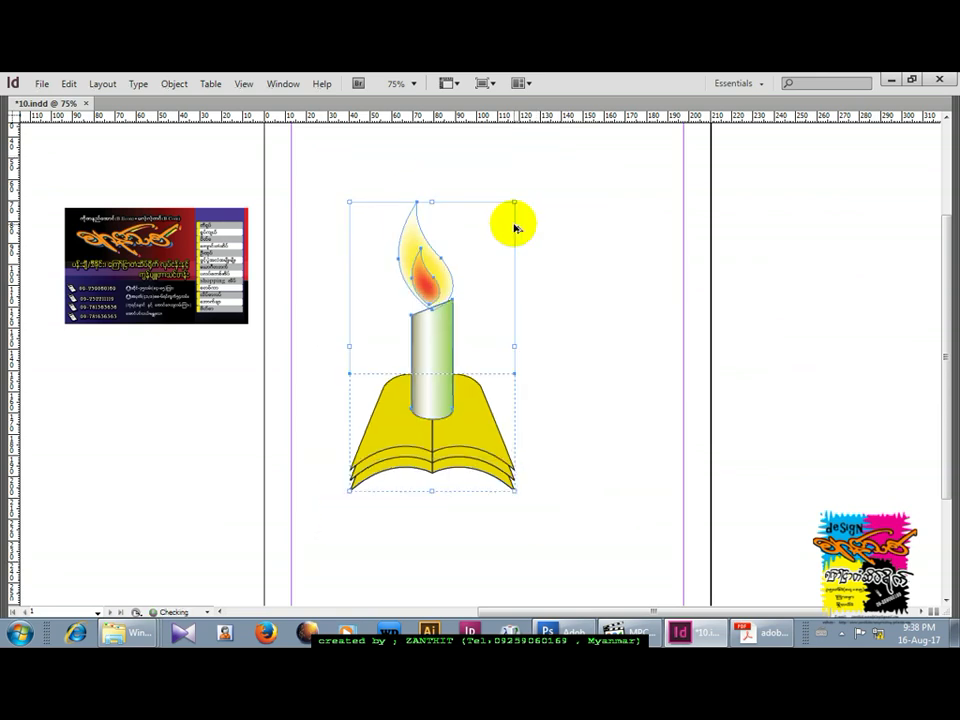
key(Tab)
Make room right of the emblem and draw a 90 mm circle there with the Ellipse Tool.
drag(575, 433, 369, 392)
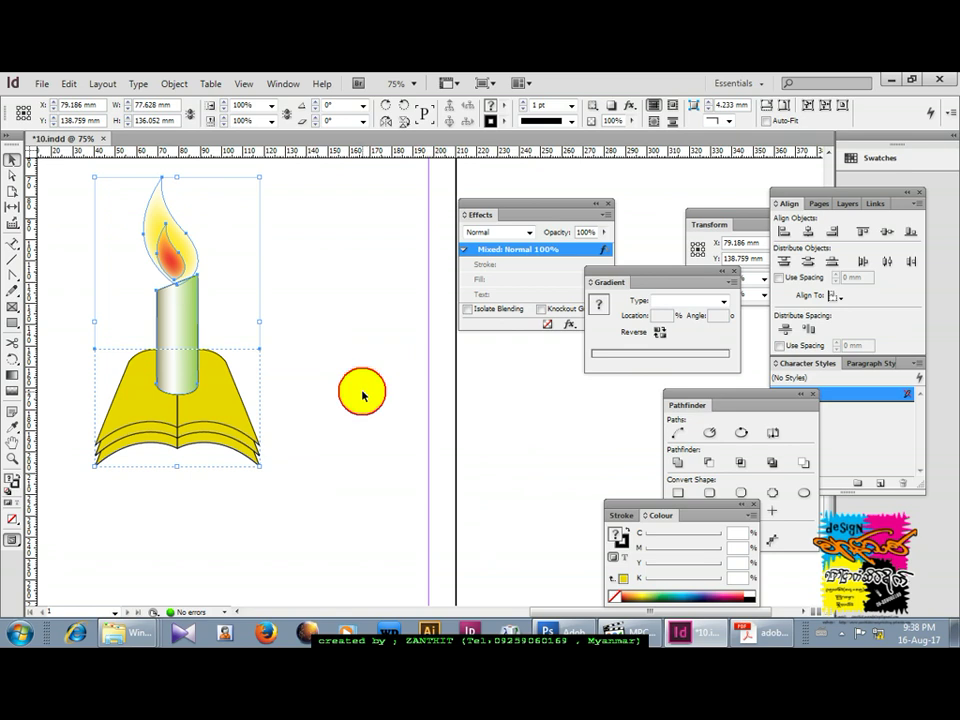
click(362, 395)
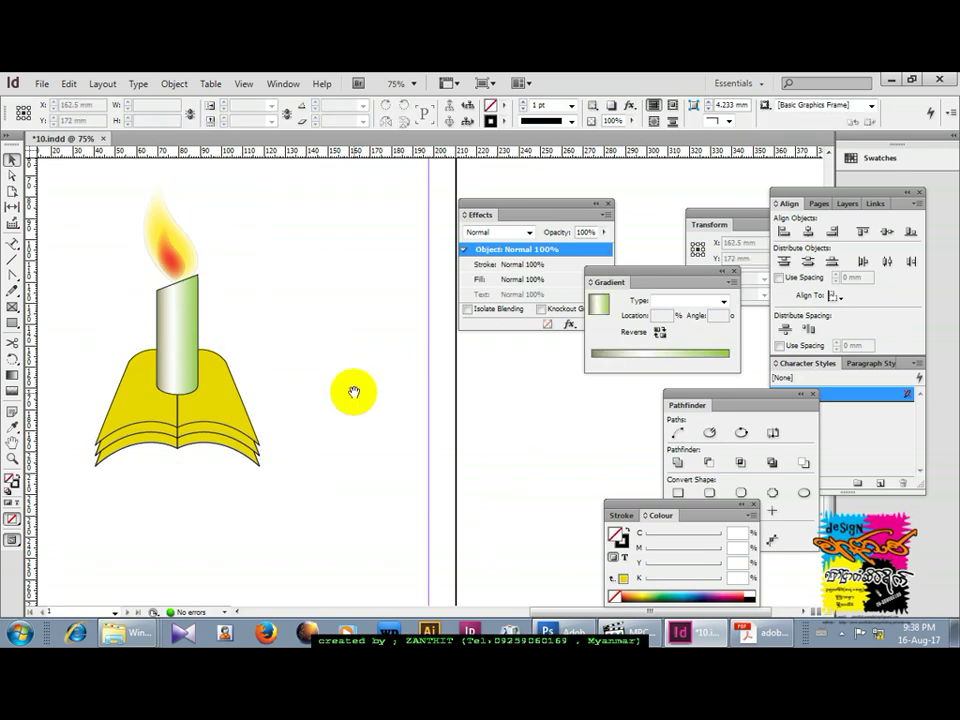
drag(354, 388, 392, 418)
drag(351, 459, 182, 448)
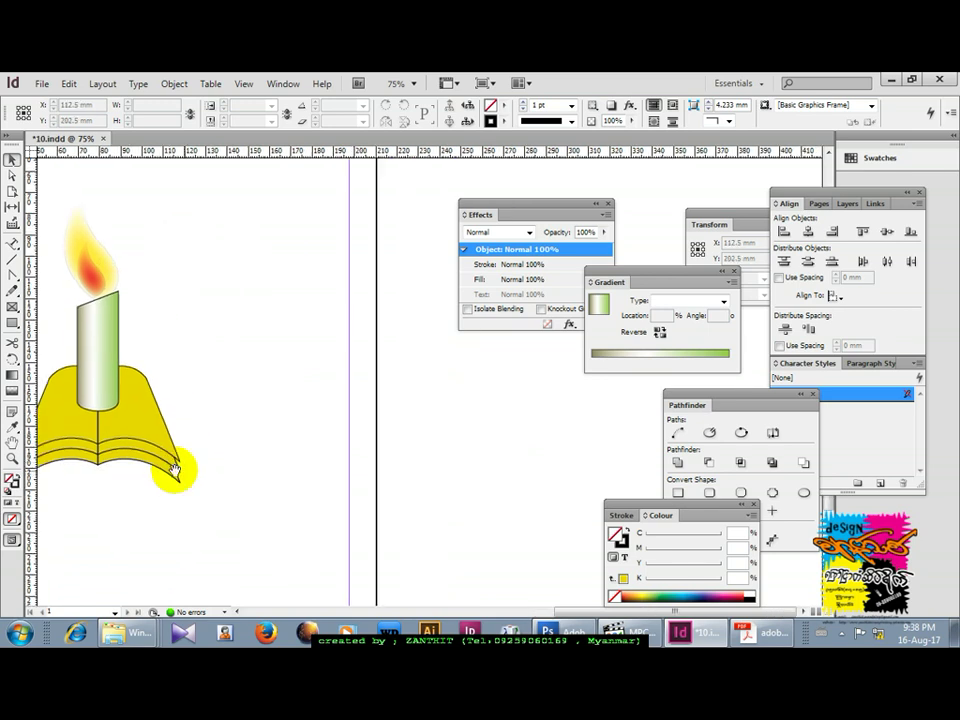
click(12, 322)
drag(12, 322, 45, 336)
drag(229, 241, 420, 488)
click(11, 158)
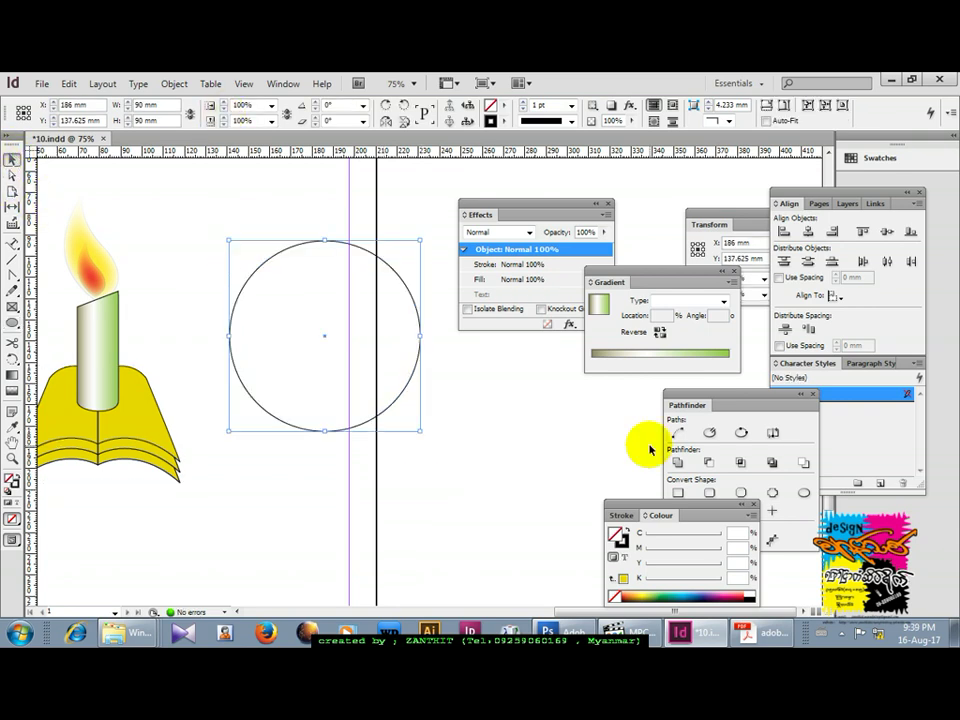
Fill the circle with the book's yellow and move it up and left.
click(624, 580)
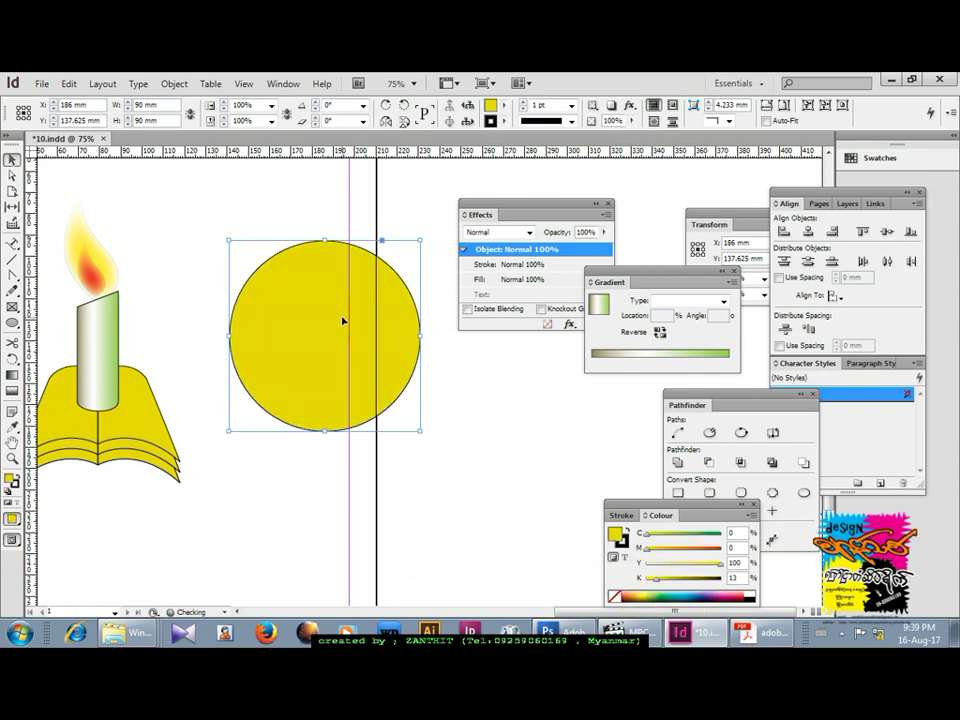
drag(322, 308, 274, 270)
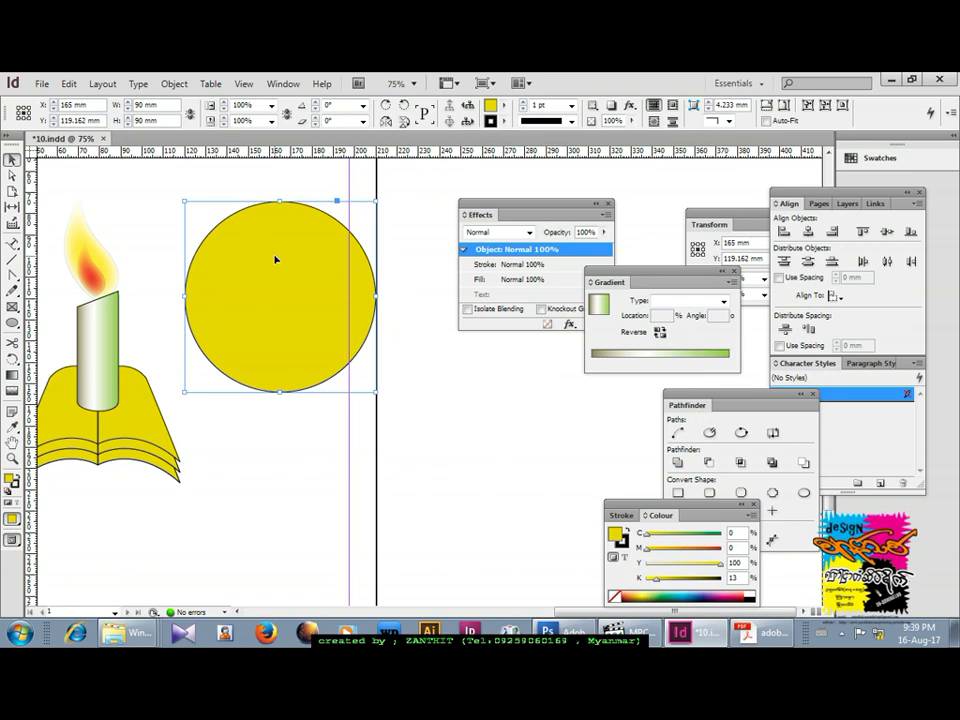
key(ctrl+v)
key(Delete)
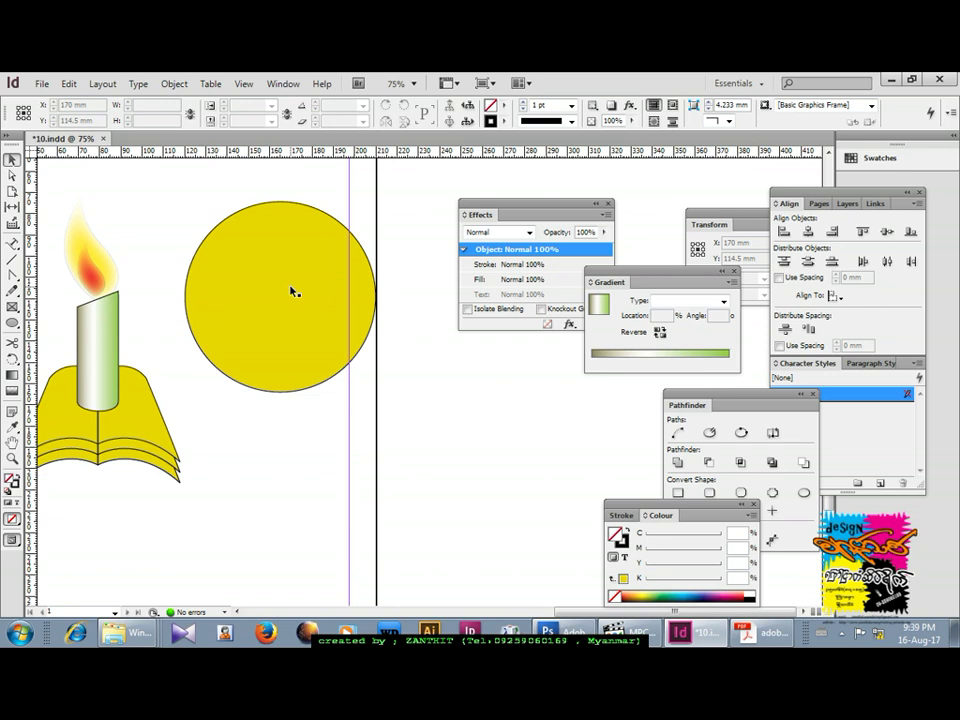
Alt-drag a corner handle to create smaller concentric circles, down to 69 mm.
click(291, 291)
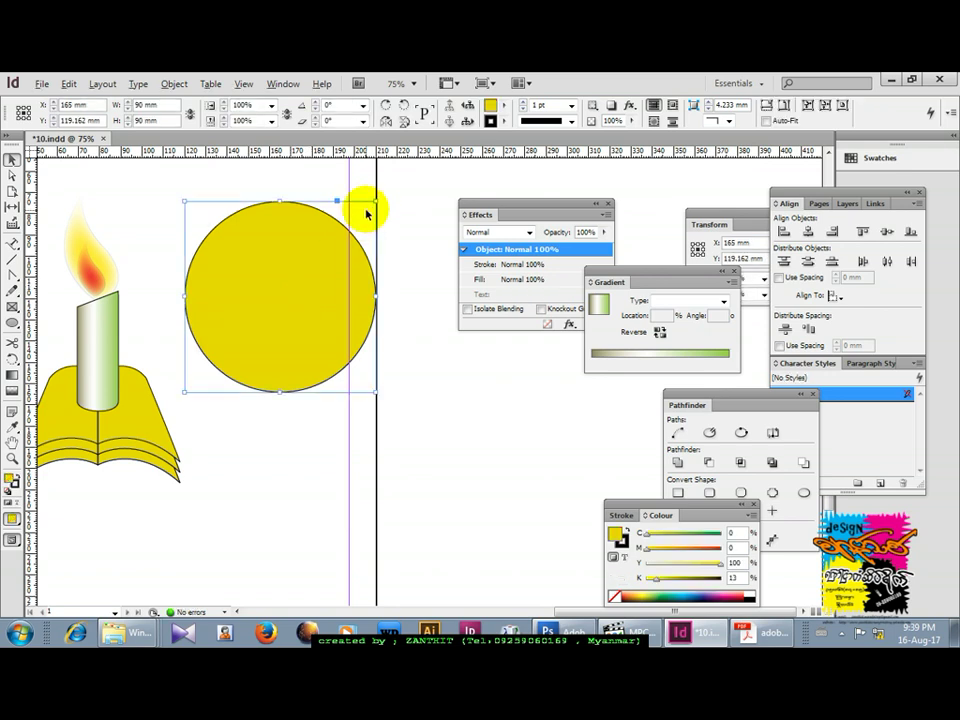
drag(376, 201, 366, 213)
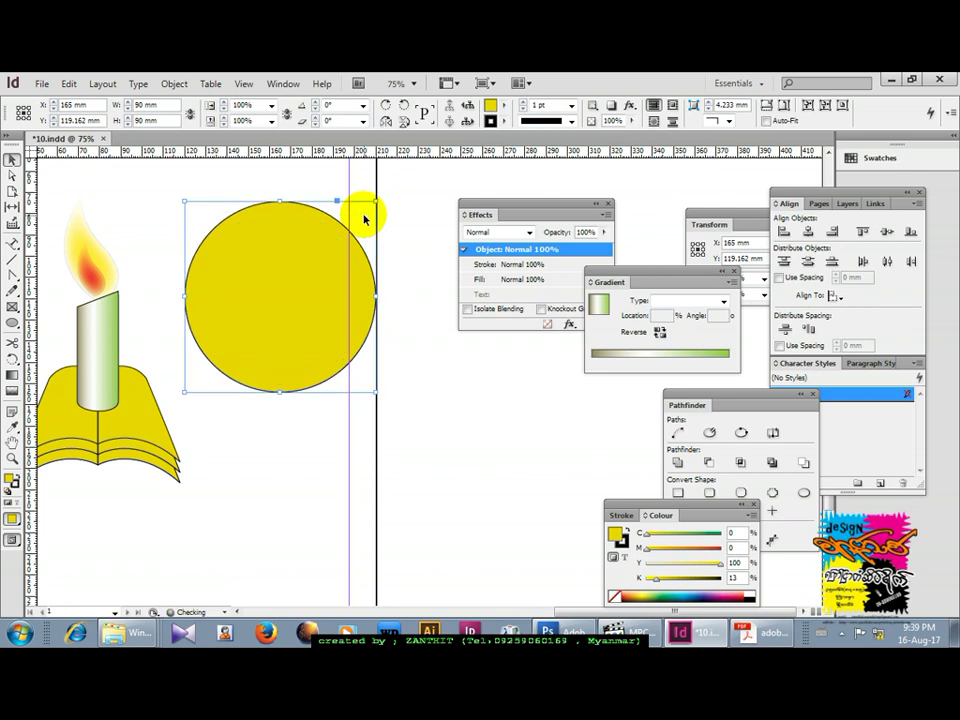
drag(376, 201, 354, 234)
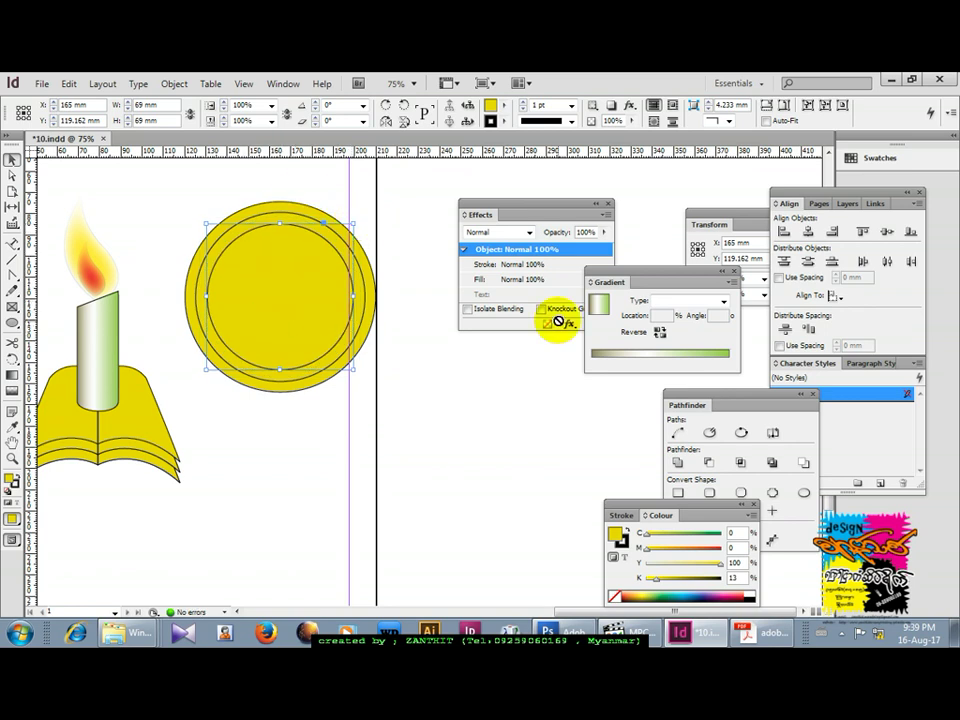
Apply a Radial gradient to the innermost 69 mm circle, then select the middle circle.
click(683, 301)
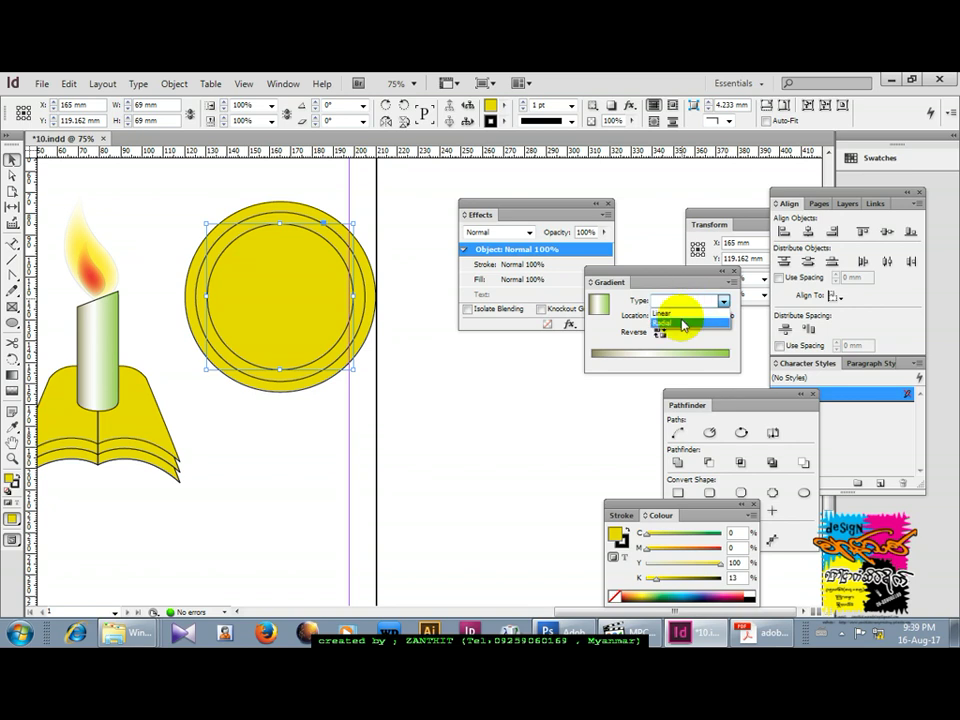
click(680, 322)
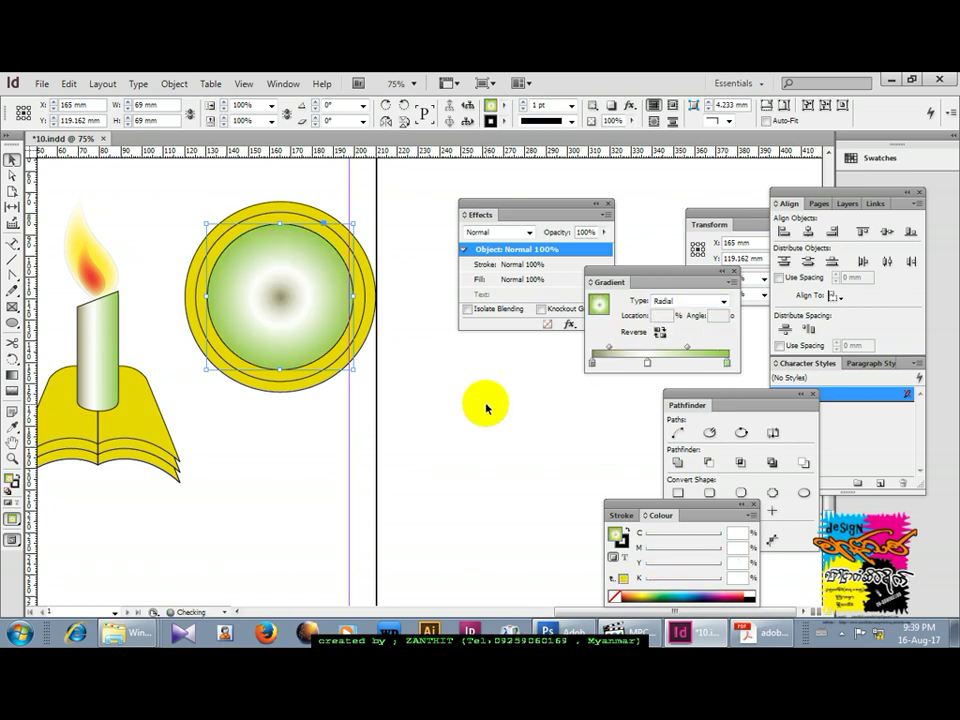
click(485, 407)
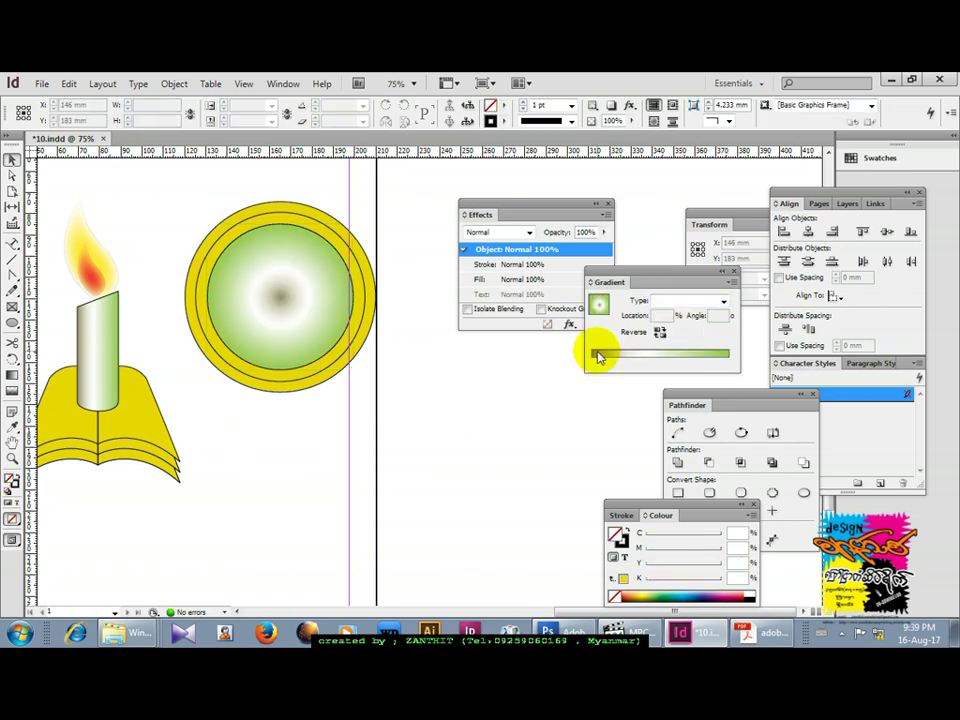
click(240, 229)
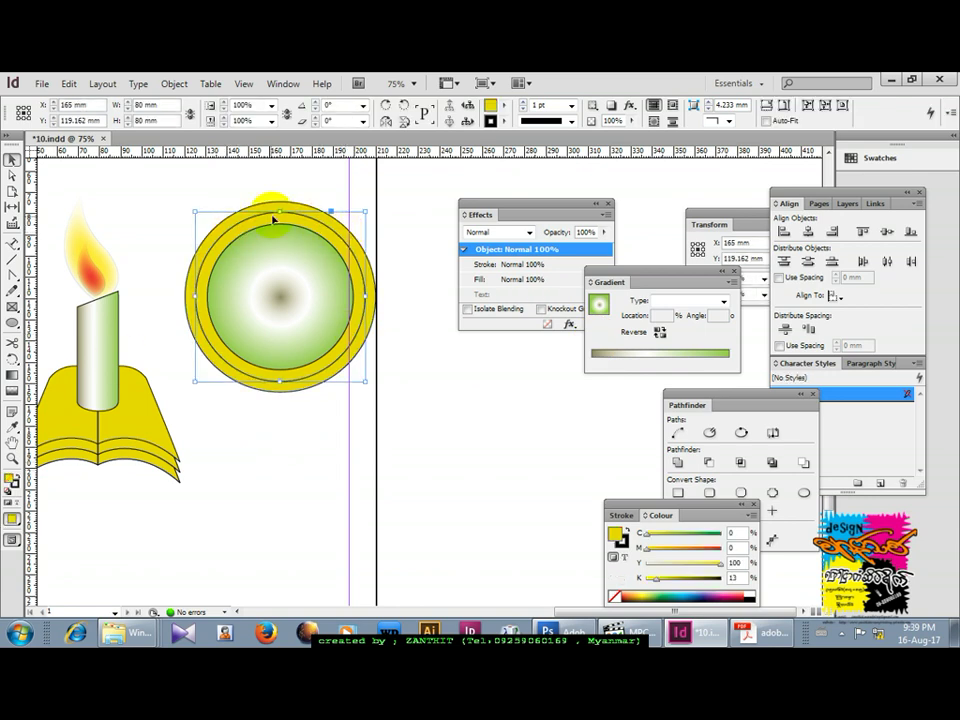
Type 'ZANTHIT GR' along the circle's outline with the Type on a Path tool.
click(13, 244)
drag(13, 244, 63, 263)
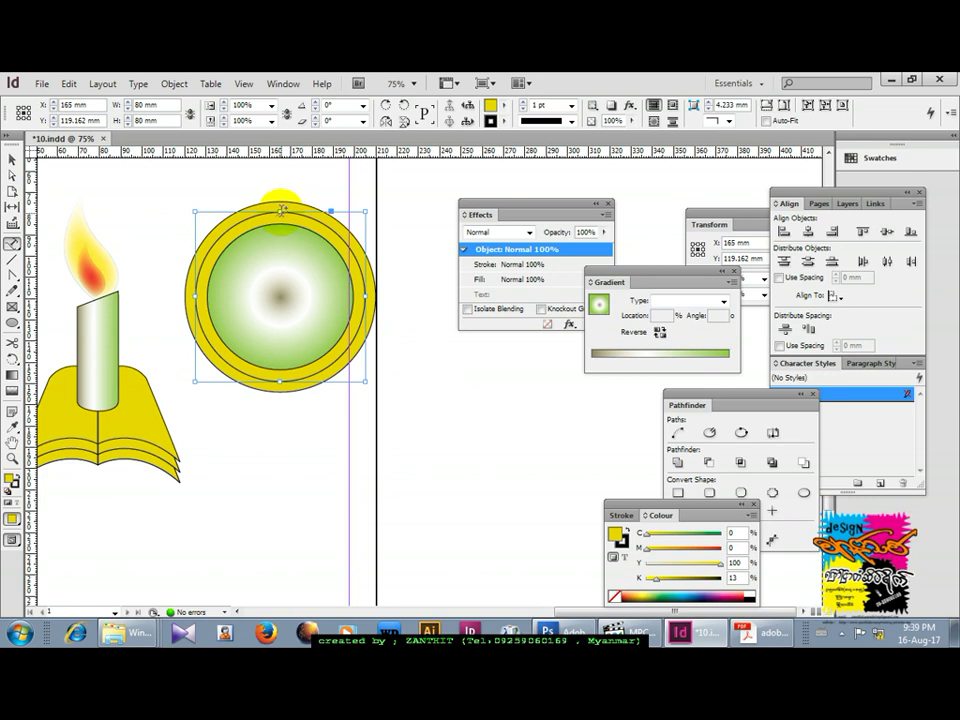
click(283, 210)
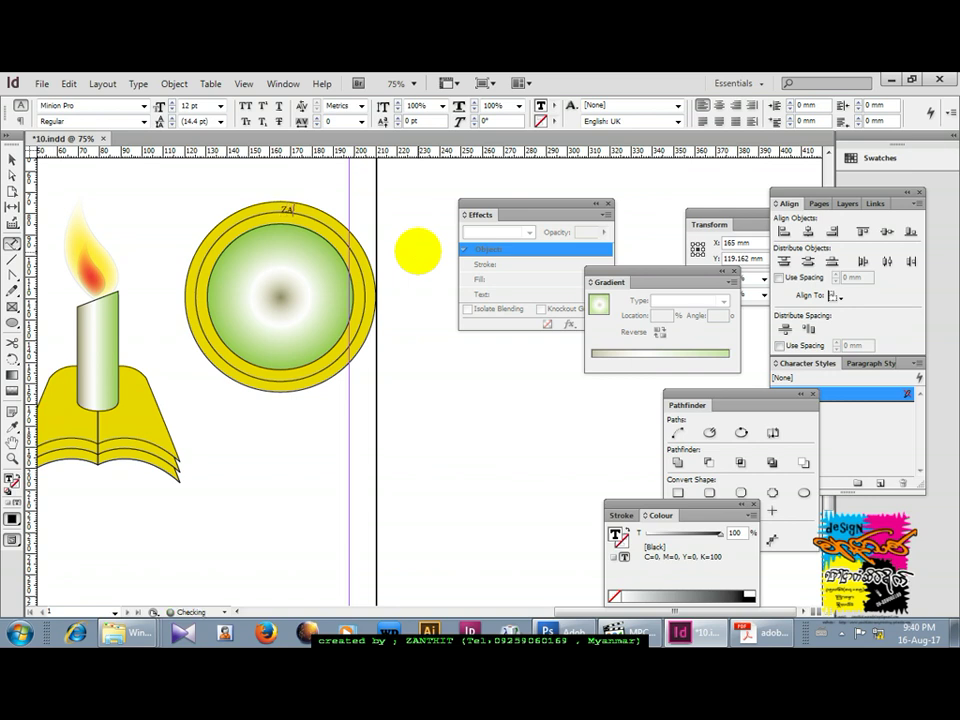
text(ZANTHIT GRAPHIC DESIGN)
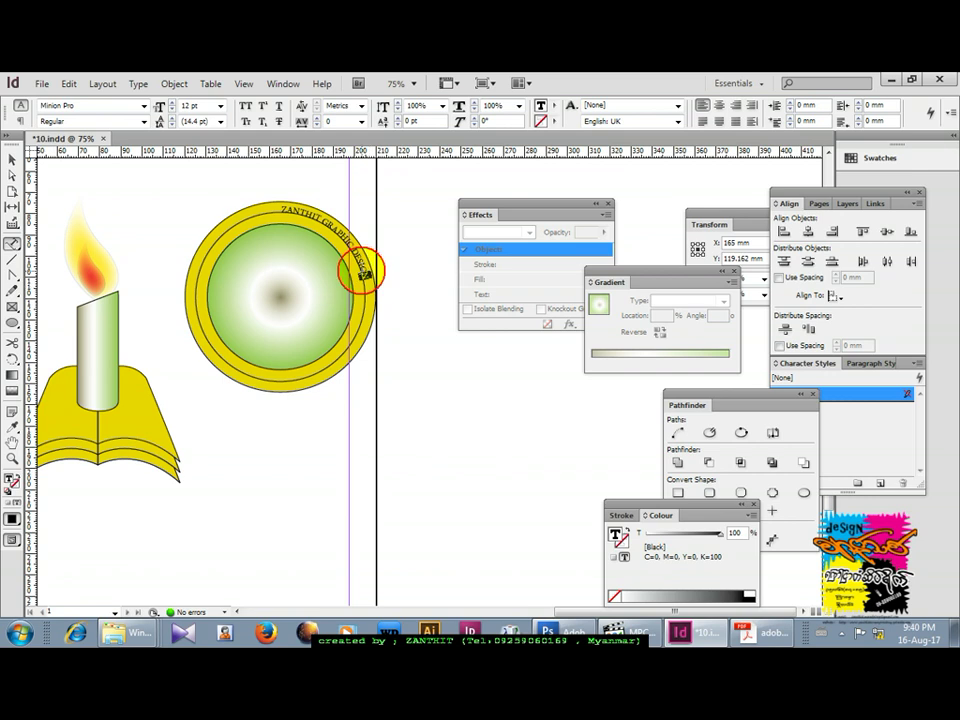
Select all the path text and enlarge it to 22 pt.
triple_click(277, 210)
click(280, 208)
triple_click(283, 207)
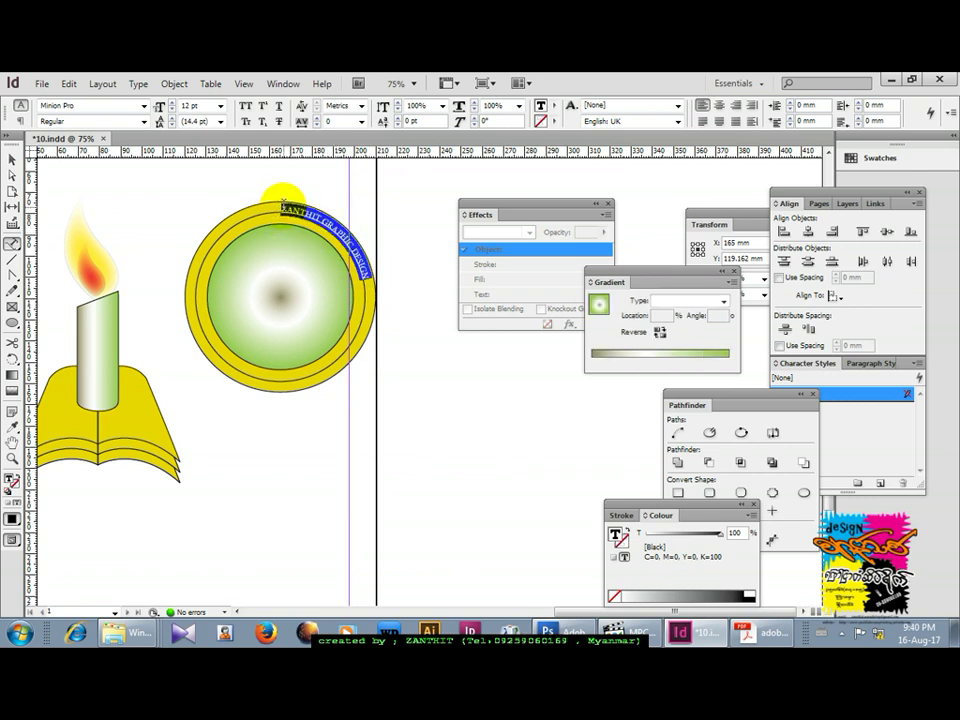
key(ctrl+shift+period)
key(ctrl+shift+period)
key(ctrl+shift+period)
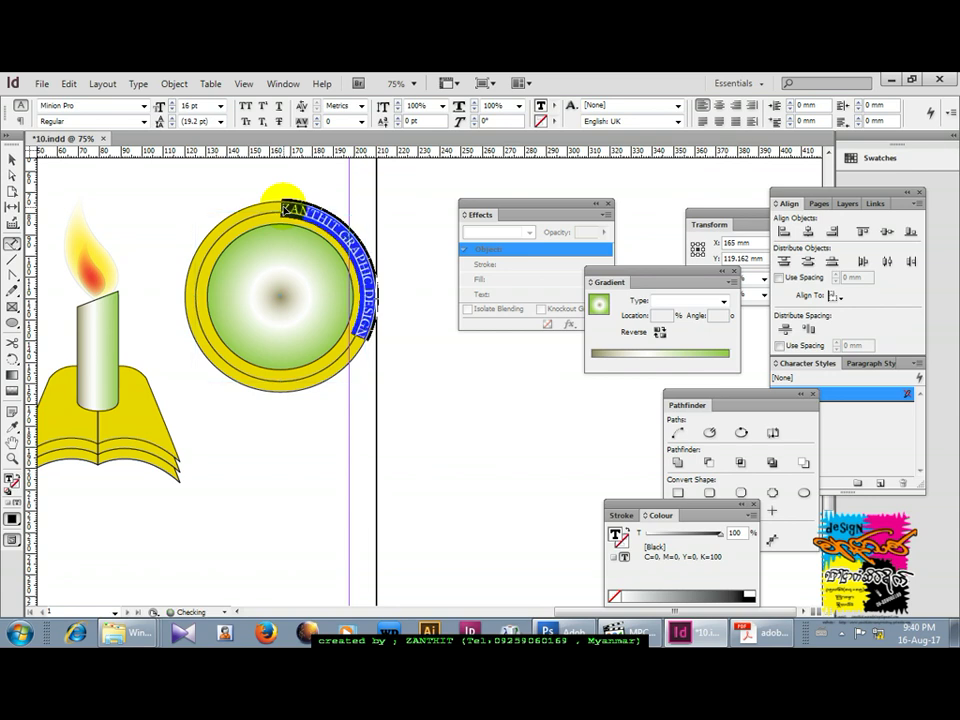
key(ctrl+shift+period)
key(ctrl+shift+period)
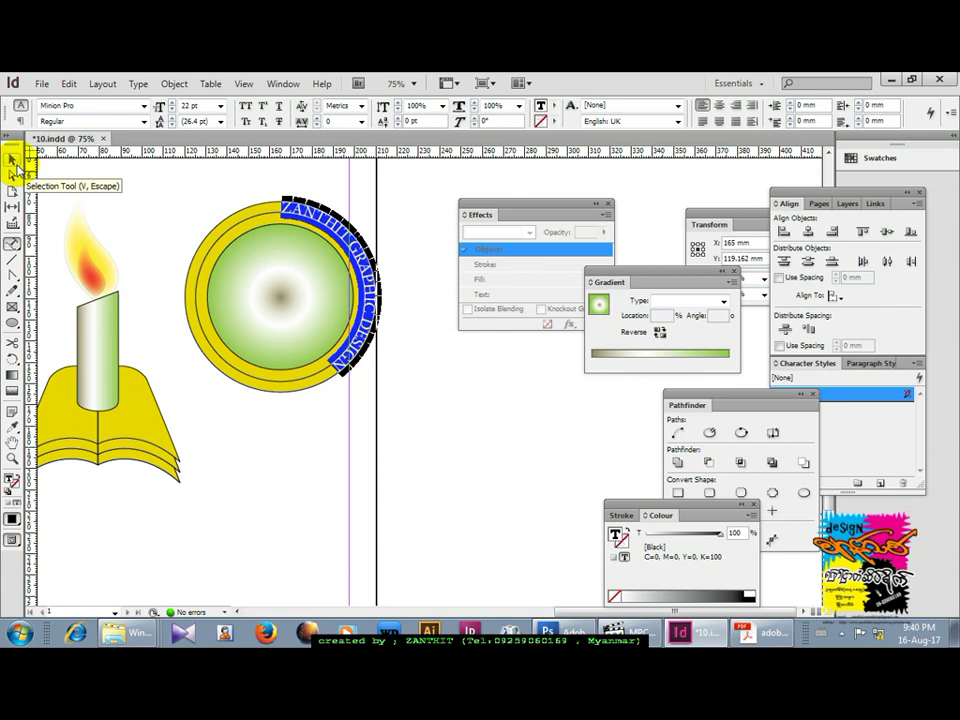
click(12, 161)
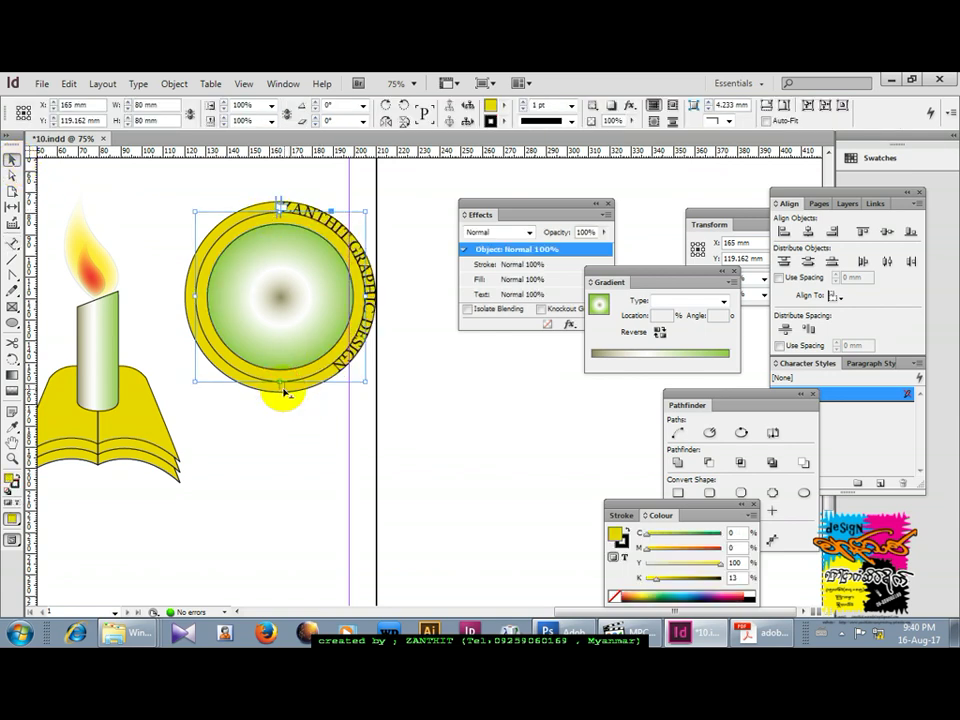
Slide the curved text over the top of the circle and select all of it.
drag(298, 393, 377, 345)
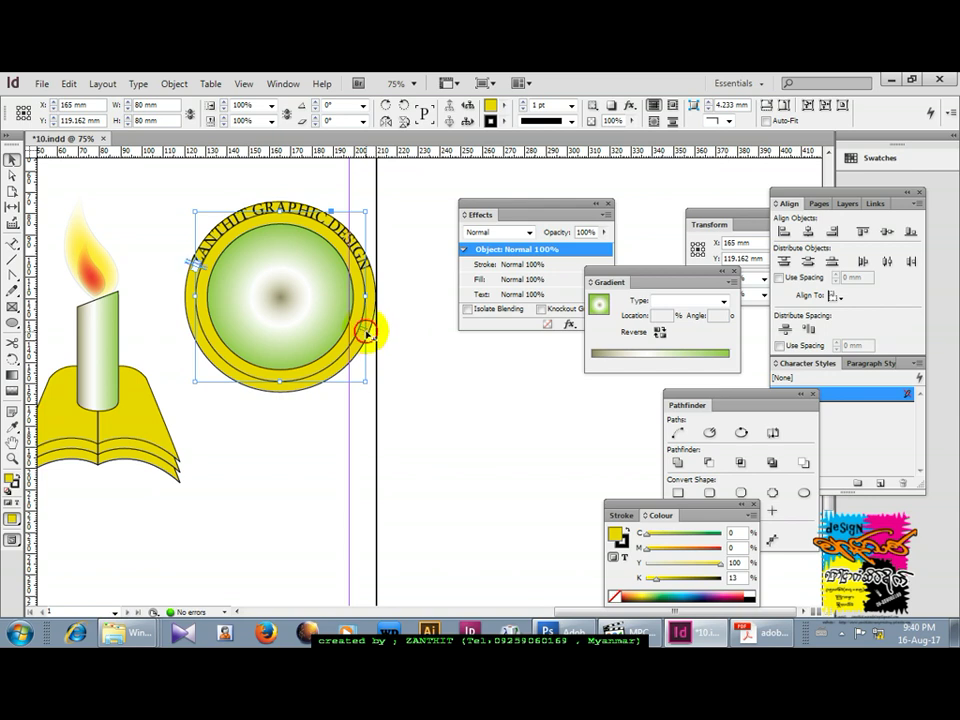
drag(367, 332, 371, 341)
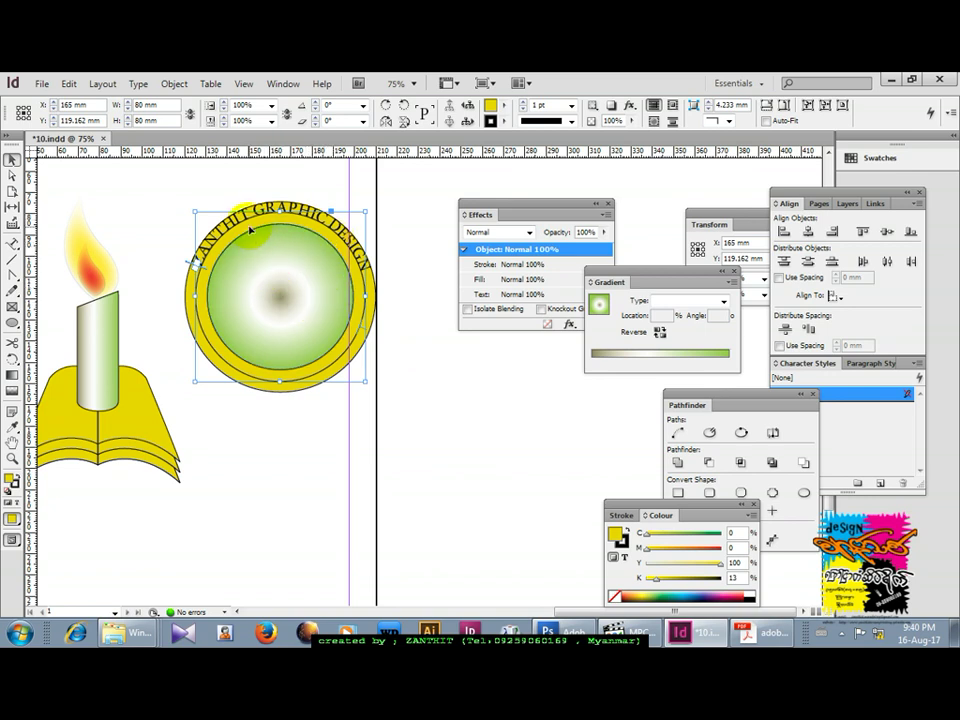
click(13, 246)
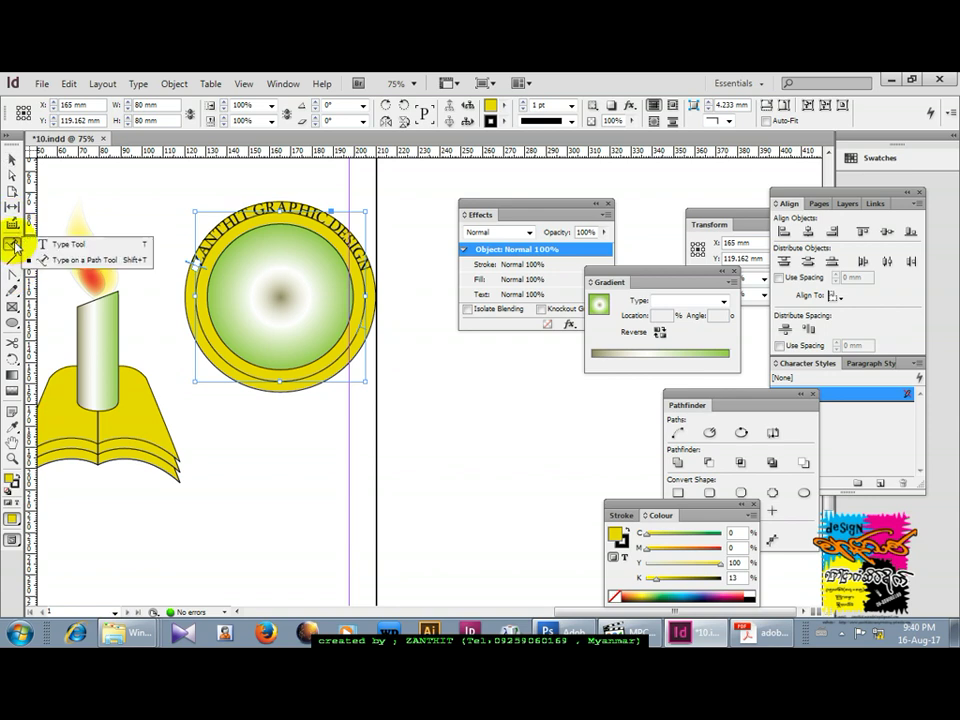
click(60, 256)
click(283, 203)
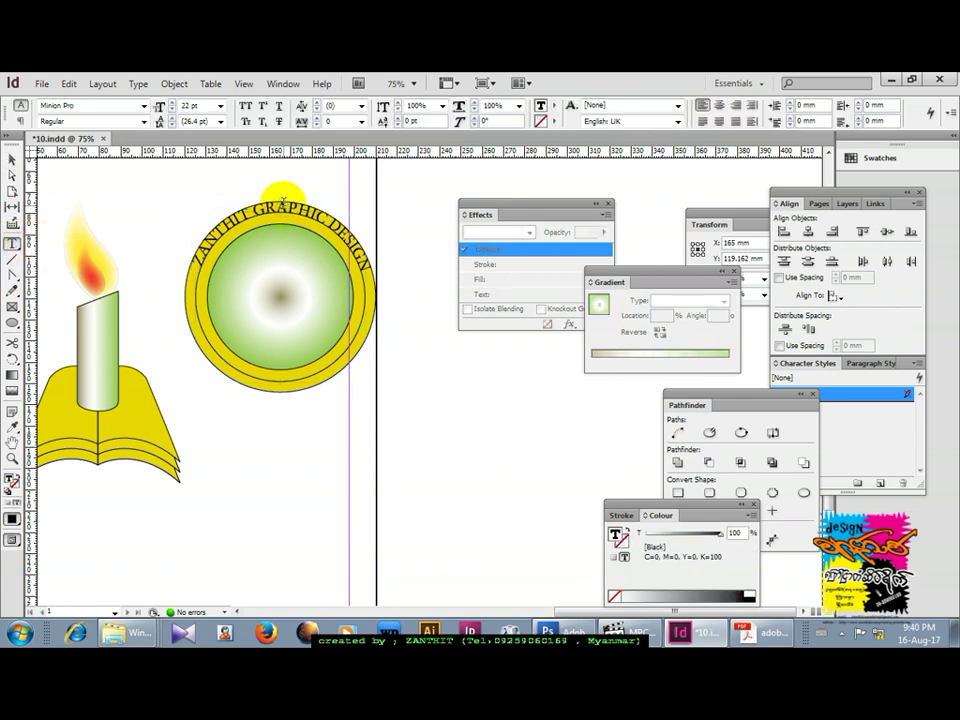
key(ctrl+a)
key(ctrl+c)
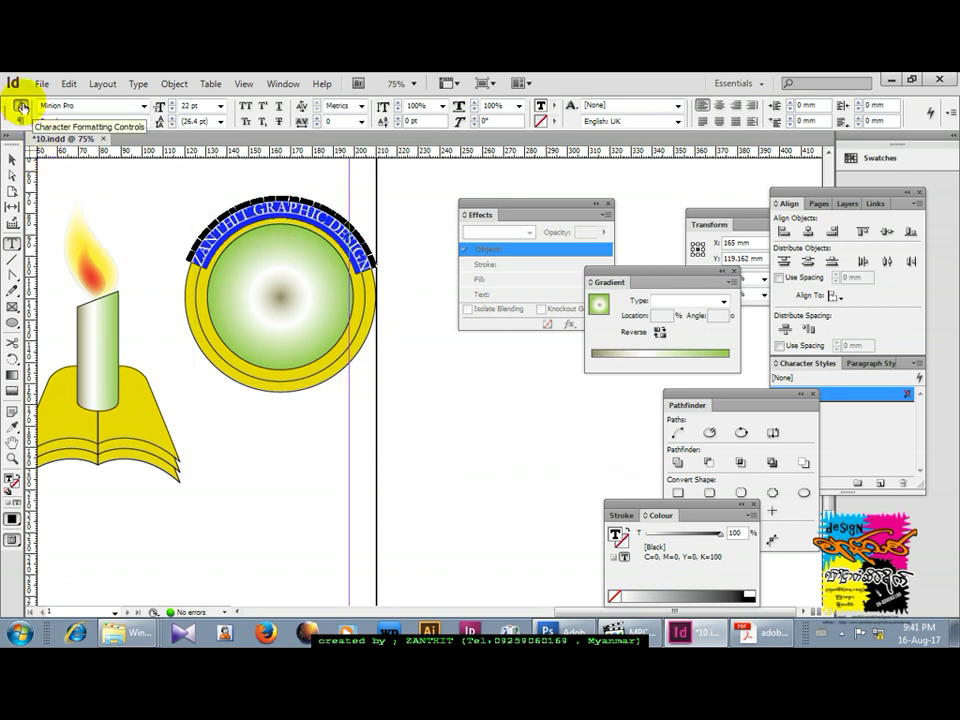
Lower the curved text's baseline shift to -8 pt.
click(398, 126)
click(398, 126)
click(398, 126)
click(398, 126)
click(398, 126)
click(398, 126)
click(398, 126)
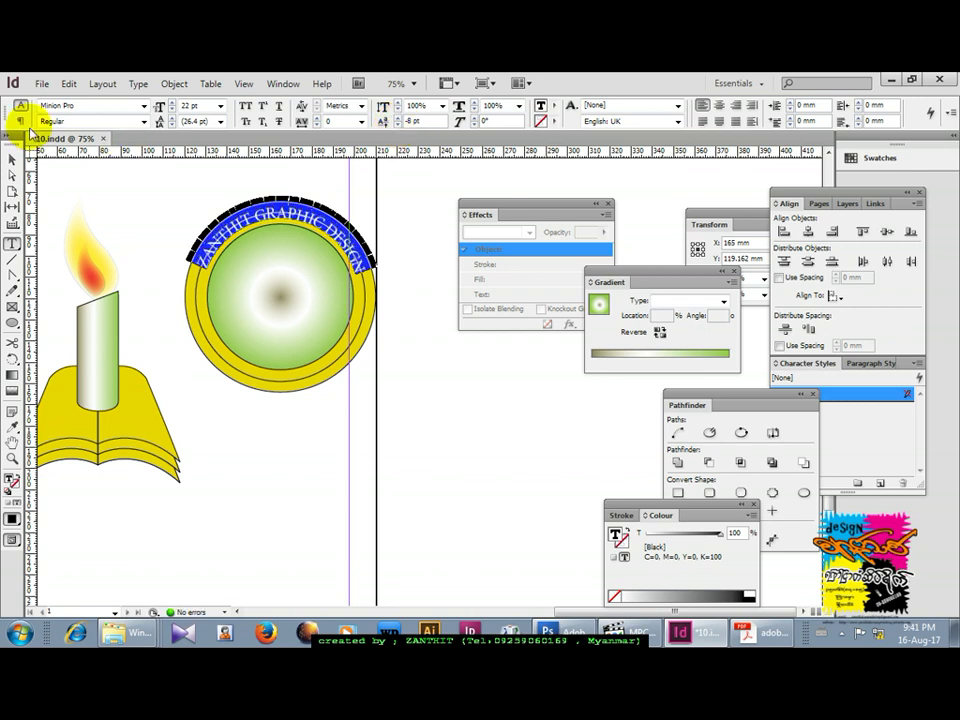
Deselect the text frame and select the badge circle.
click(11, 160)
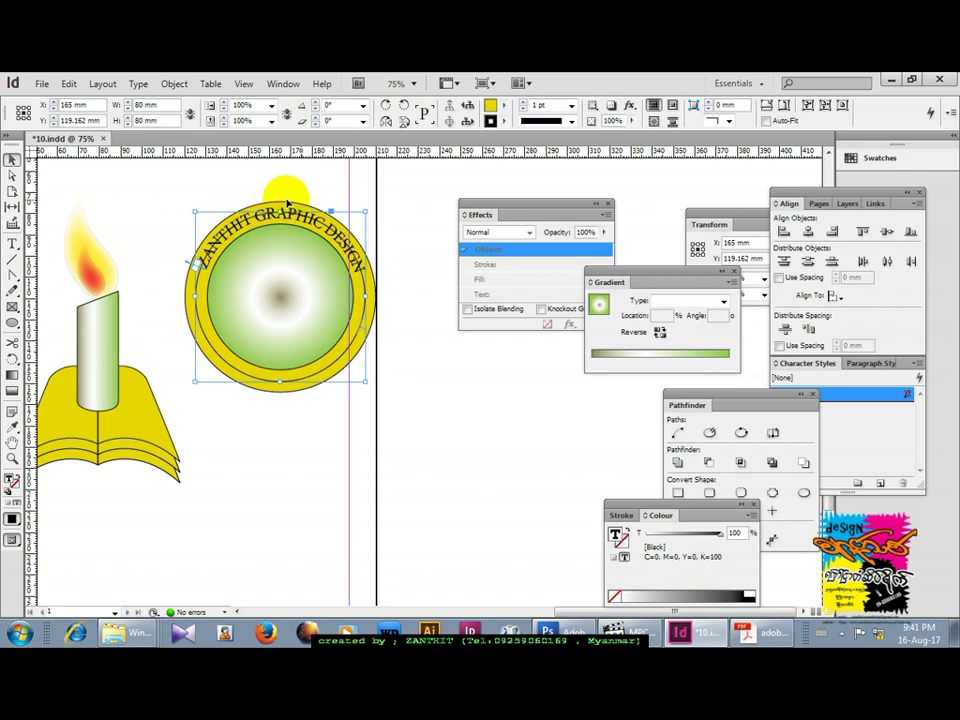
click(405, 216)
drag(349, 291, 363, 274)
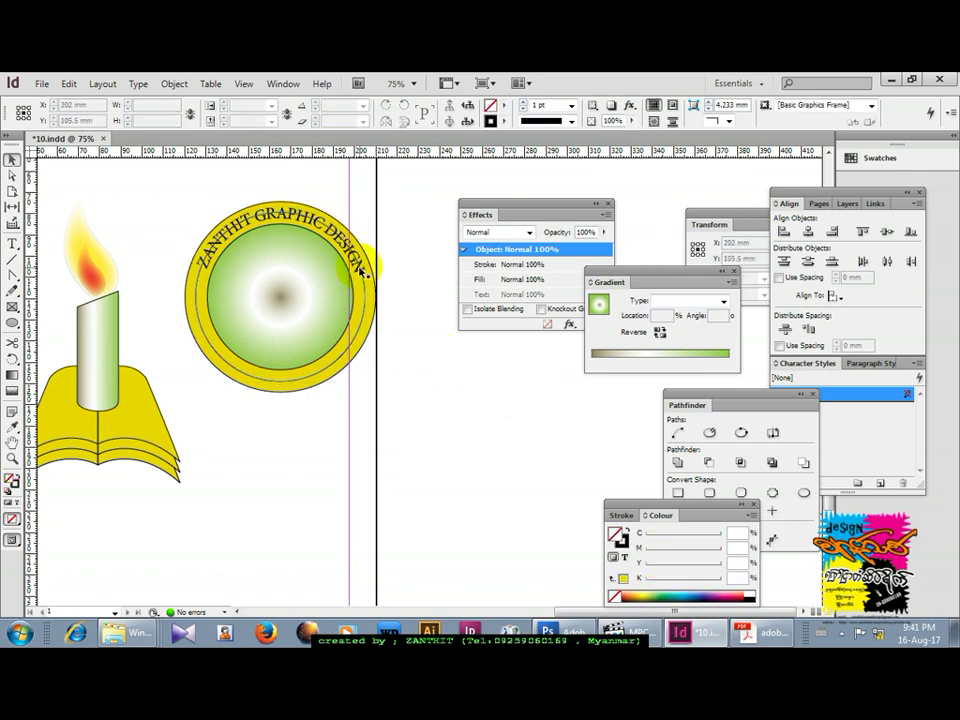
click(358, 270)
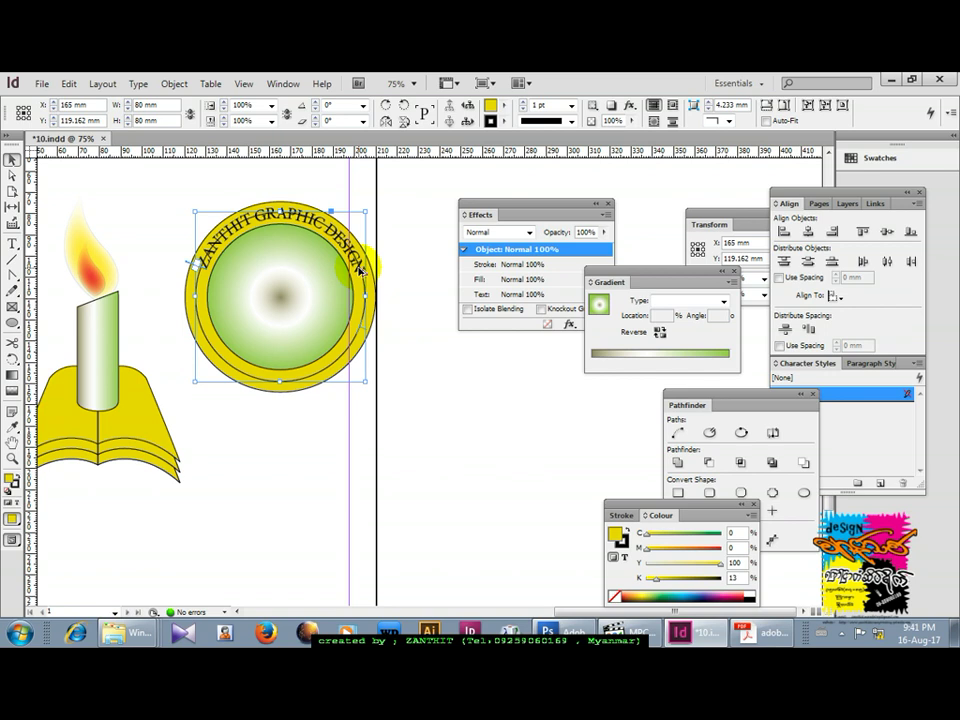
Paste a duplicate circle in place and set its fill to None.
key(ctrl+z)
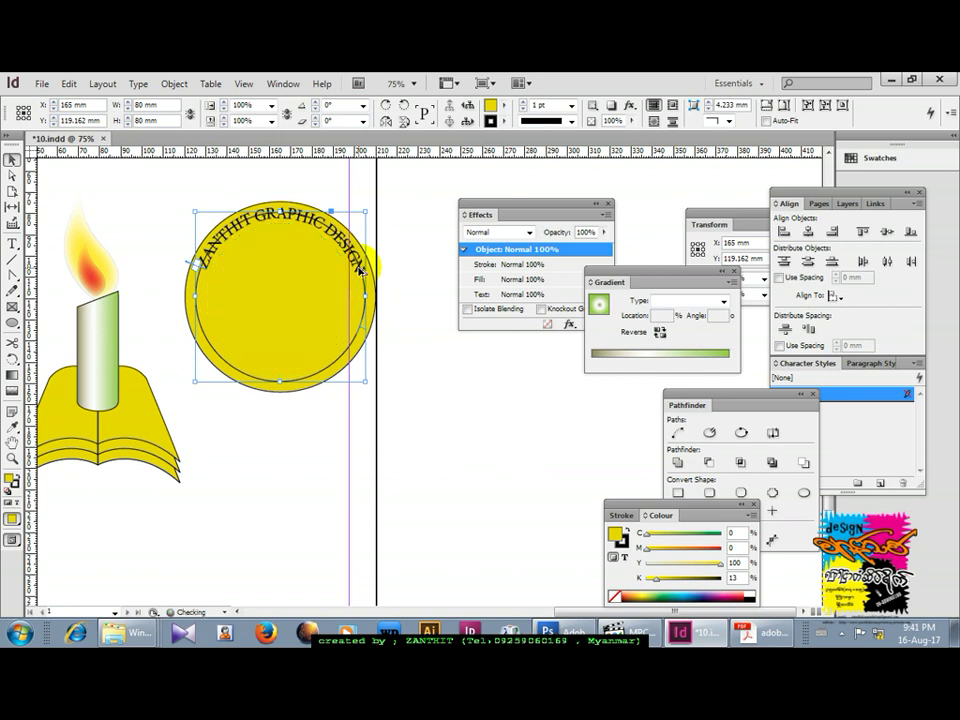
drag(359, 268, 471, 435)
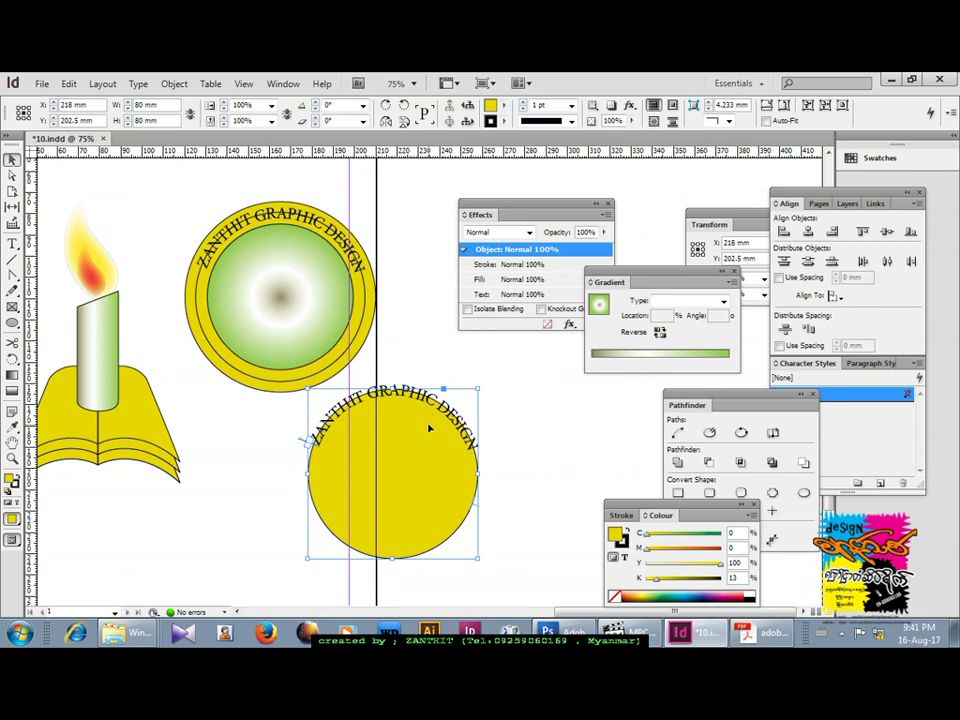
key(ctrl+z)
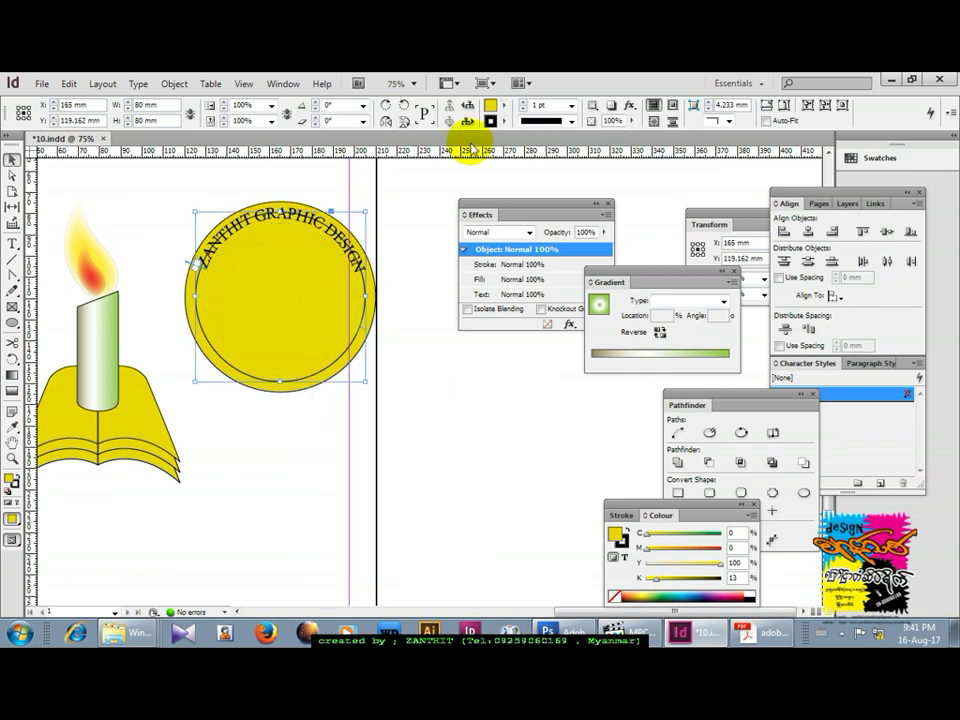
click(503, 107)
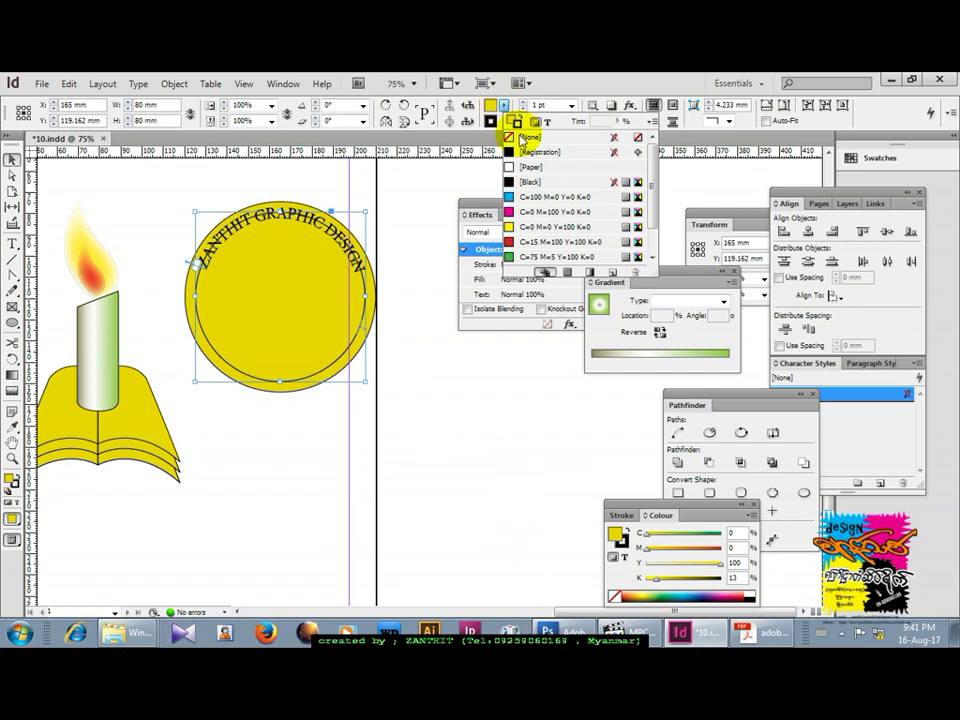
click(510, 137)
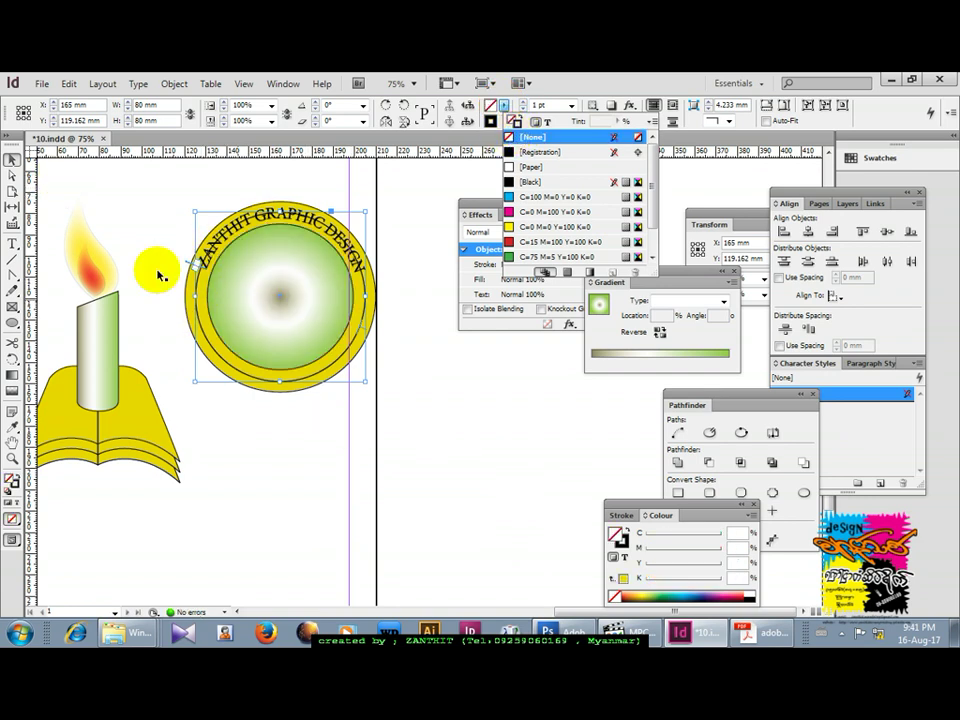
click(370, 325)
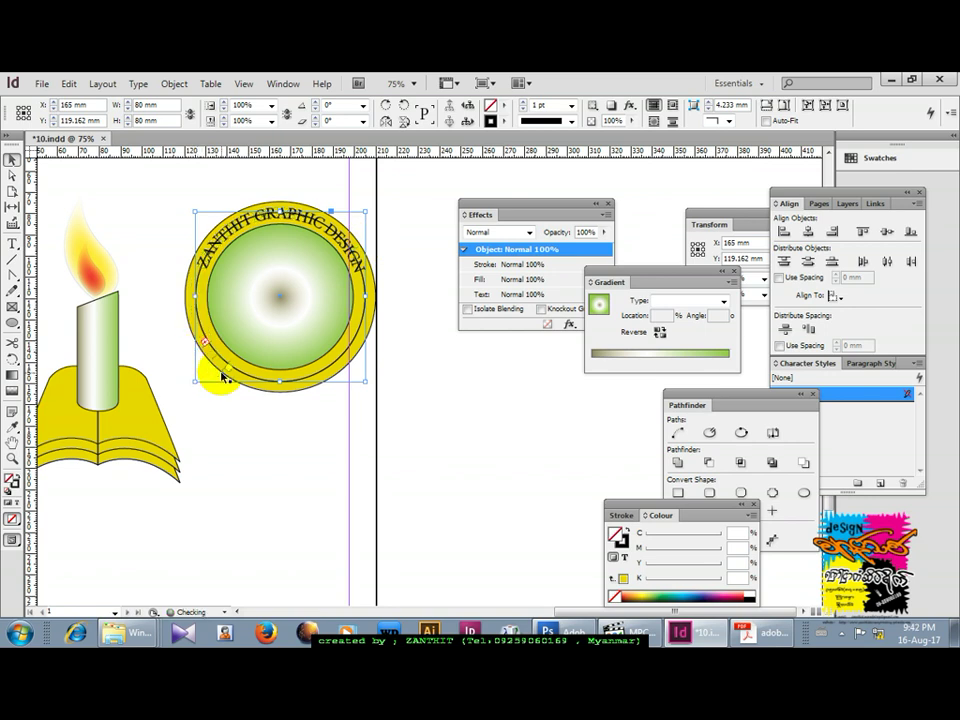
Position the second ZANTHIT GRAPHIC DESIGN text around the badge's lower half.
drag(342, 355, 373, 327)
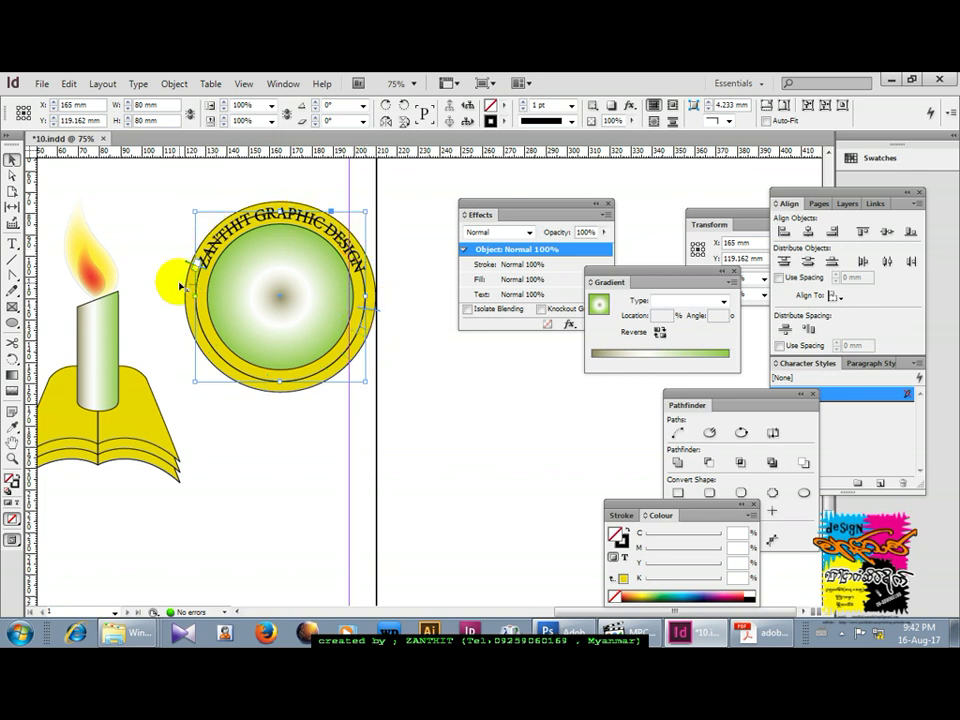
key(ctrl+v)
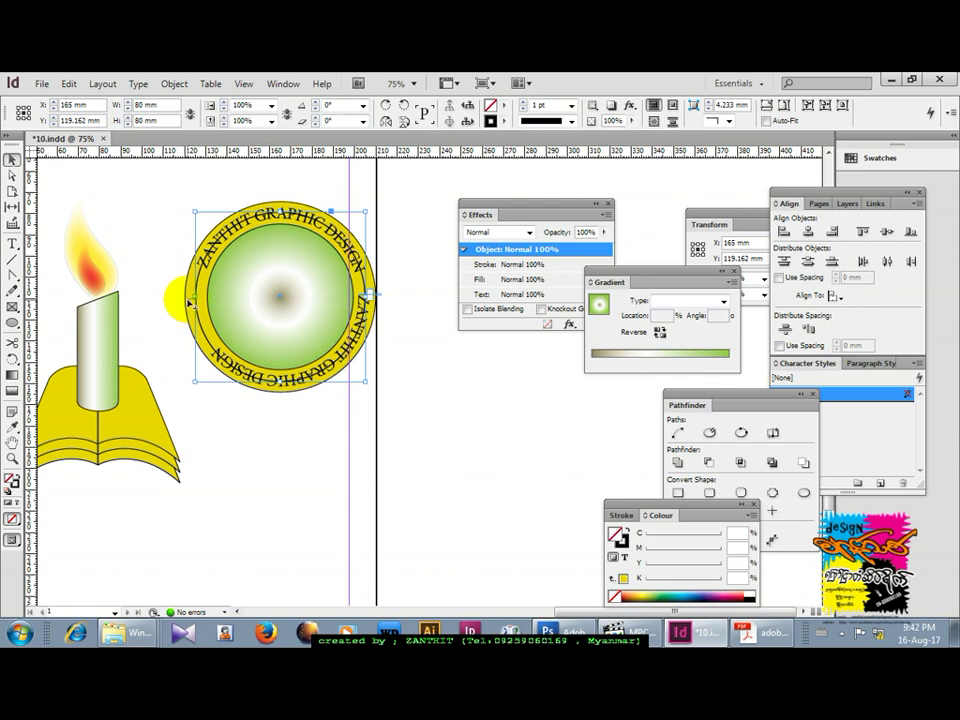
drag(187, 301, 184, 294)
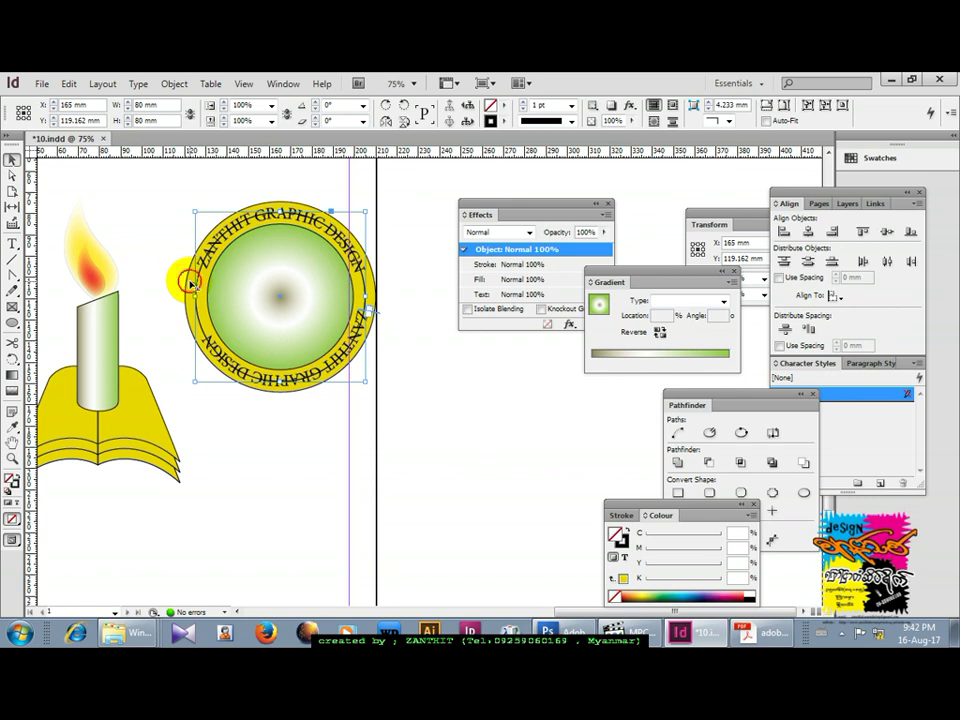
drag(218, 291, 228, 308)
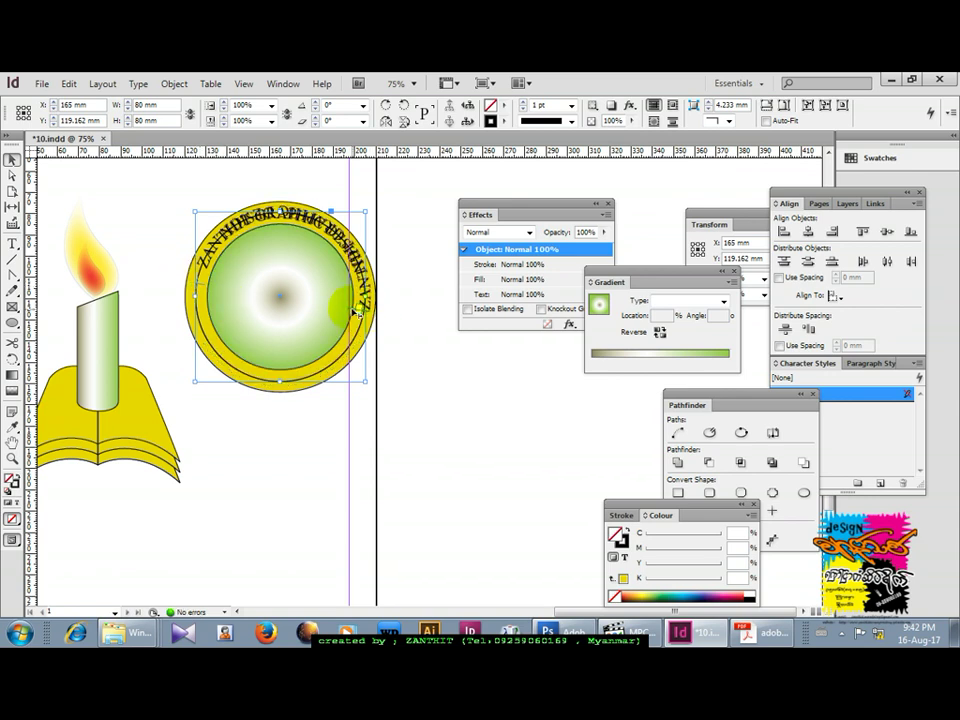
drag(355, 312, 285, 347)
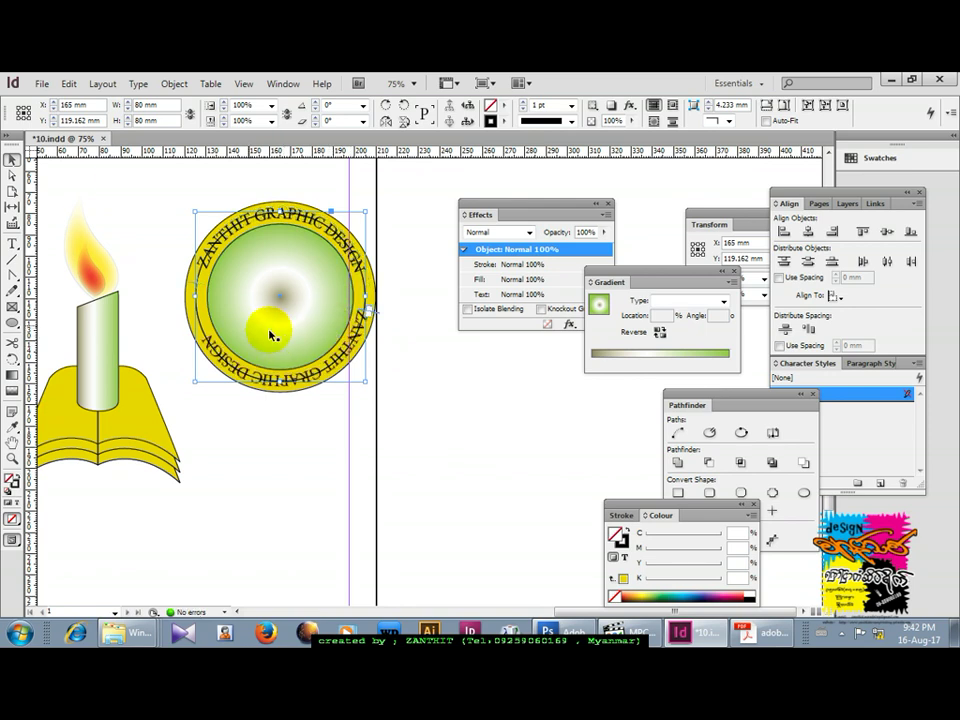
Select the badge group and bring up the Object menu commands.
click(244, 198)
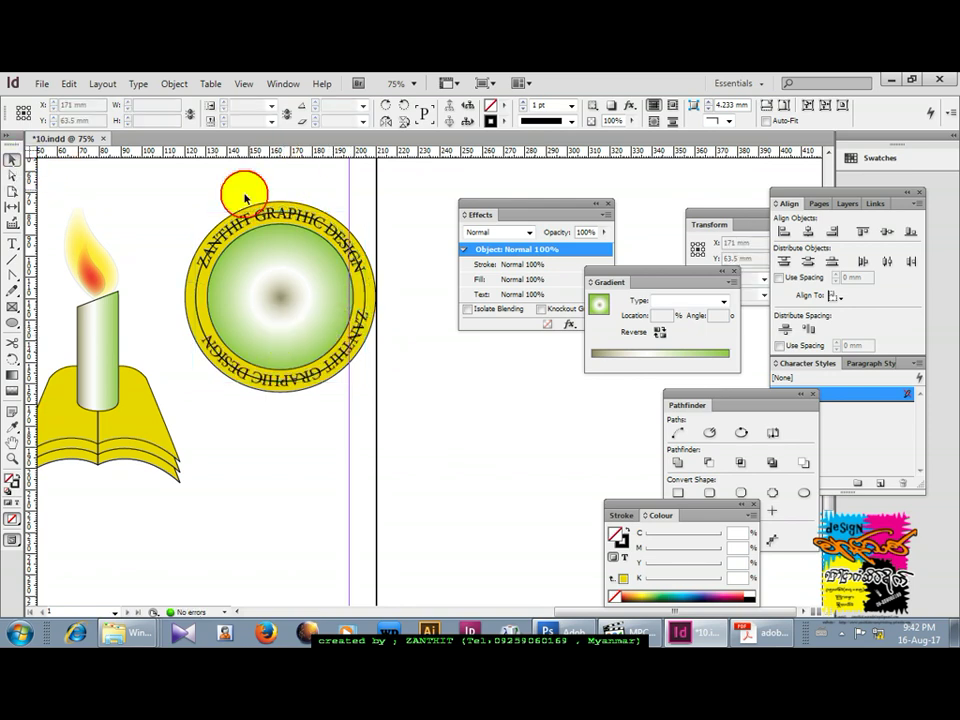
drag(244, 198, 200, 265)
click(364, 311)
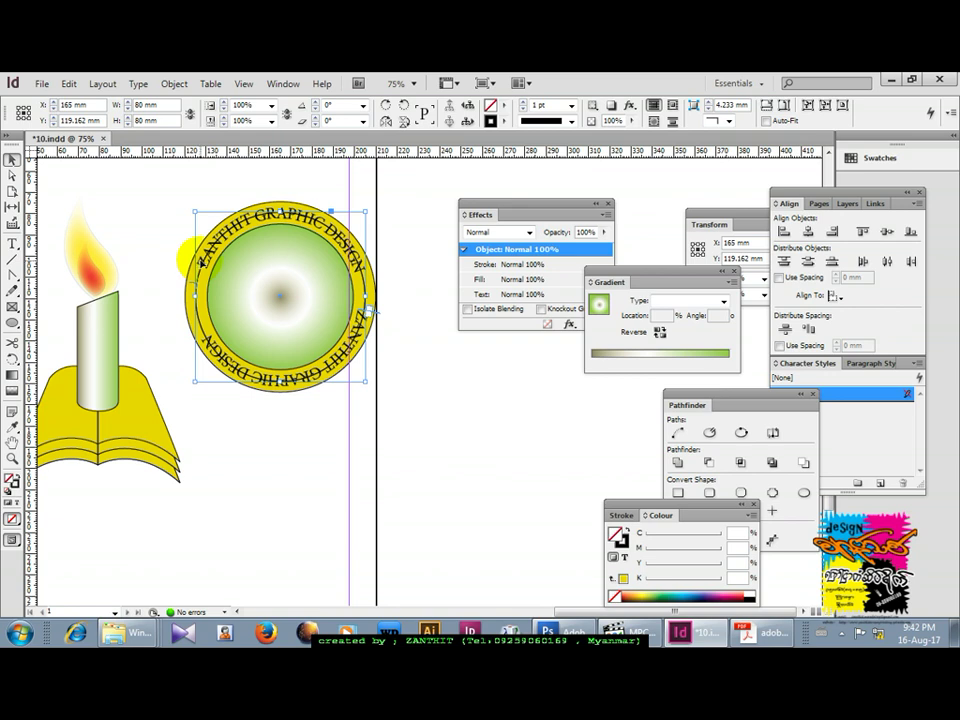
drag(200, 264, 178, 229)
drag(178, 229, 217, 236)
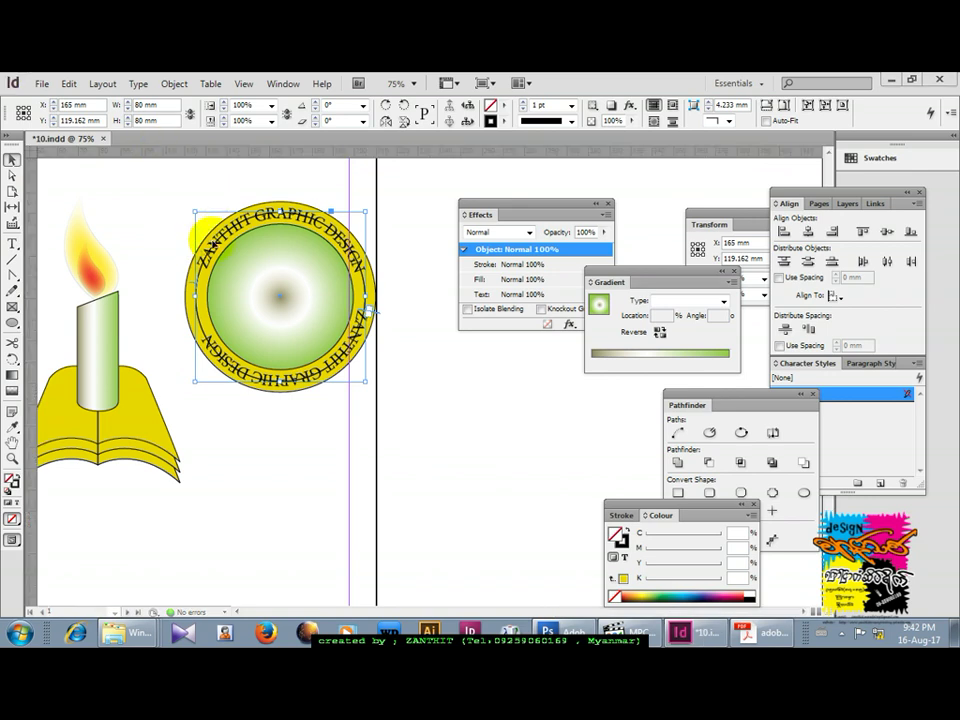
click(174, 84)
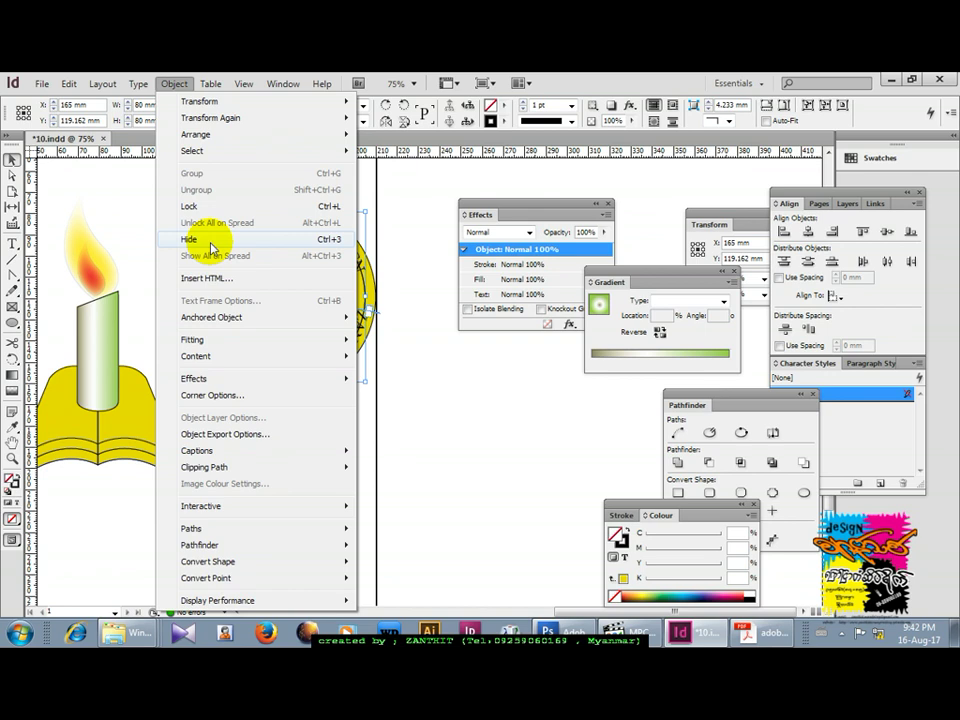
Hide the yellow duplicate circle so the circle carrying the curved text is reachable.
click(352, 240)
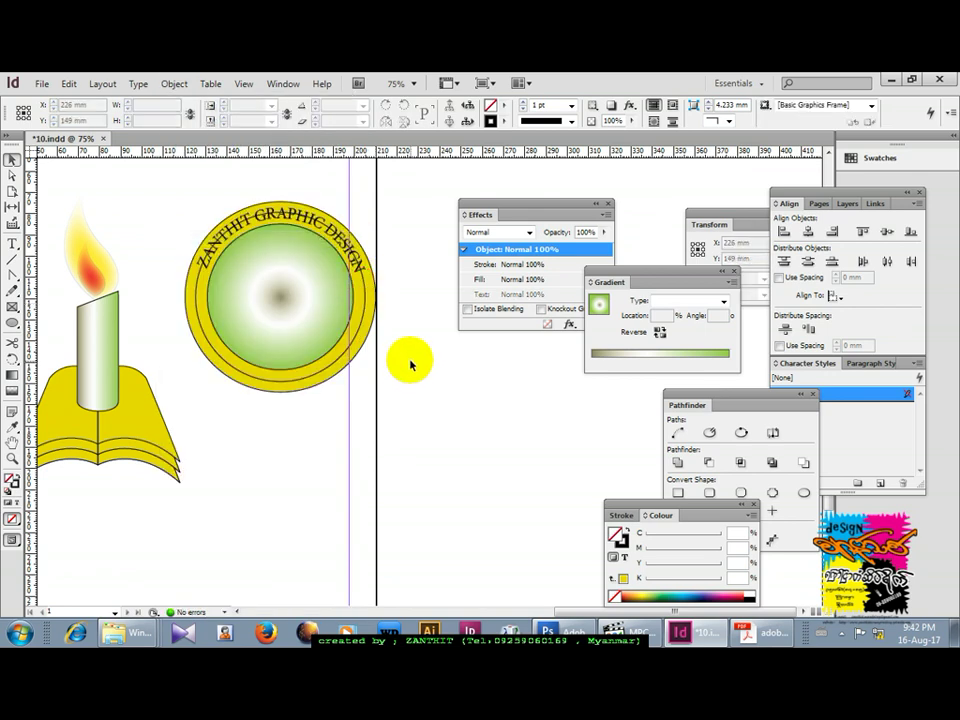
key(ctrl+alt+3)
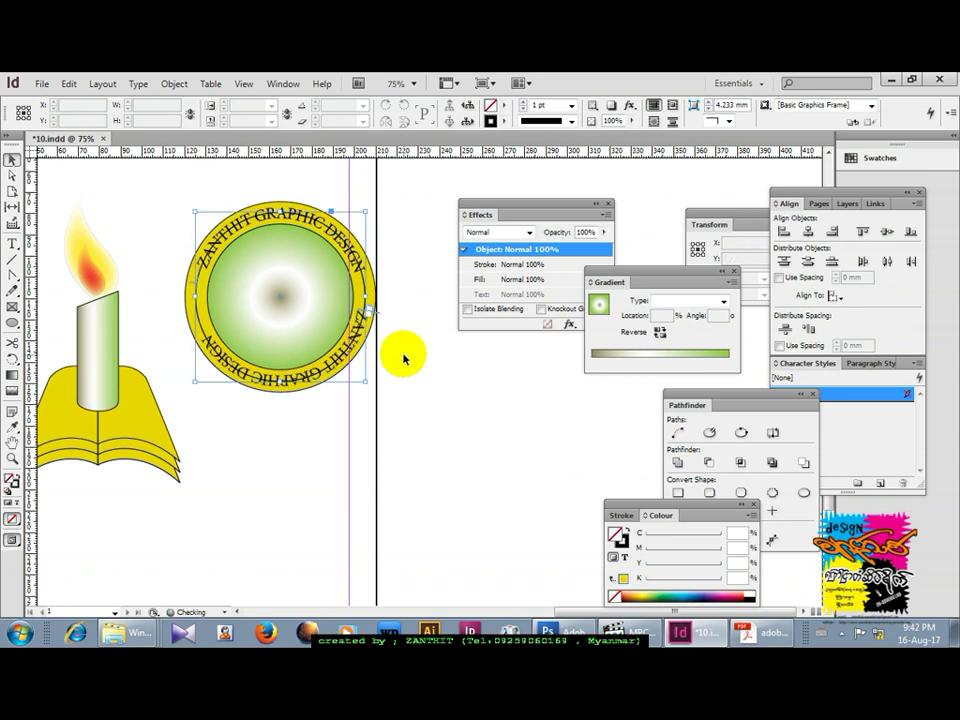
click(420, 342)
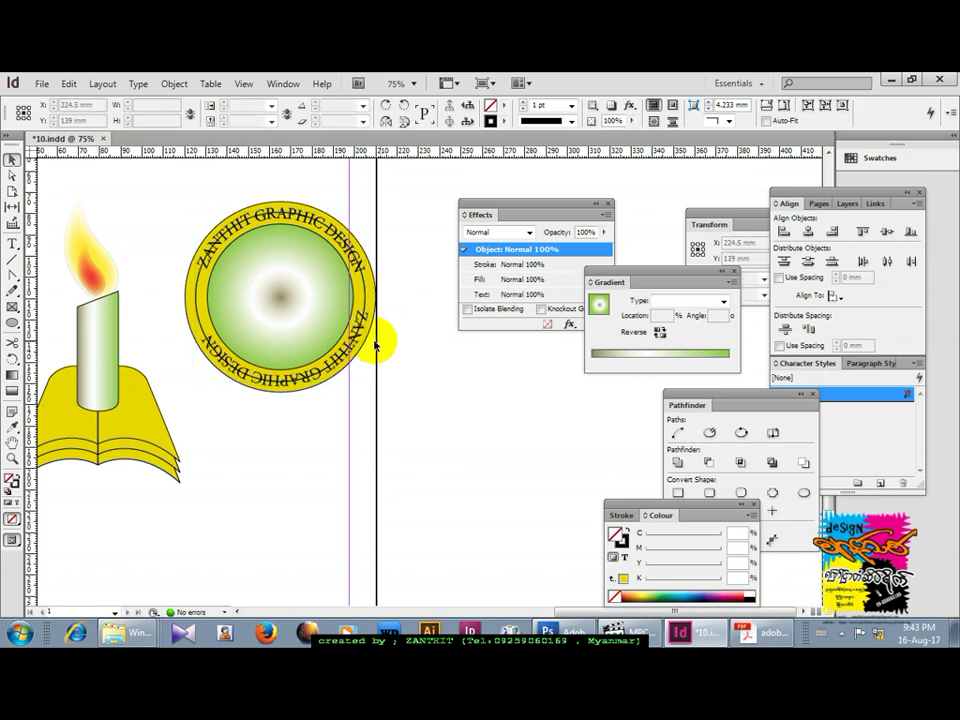
click(199, 266)
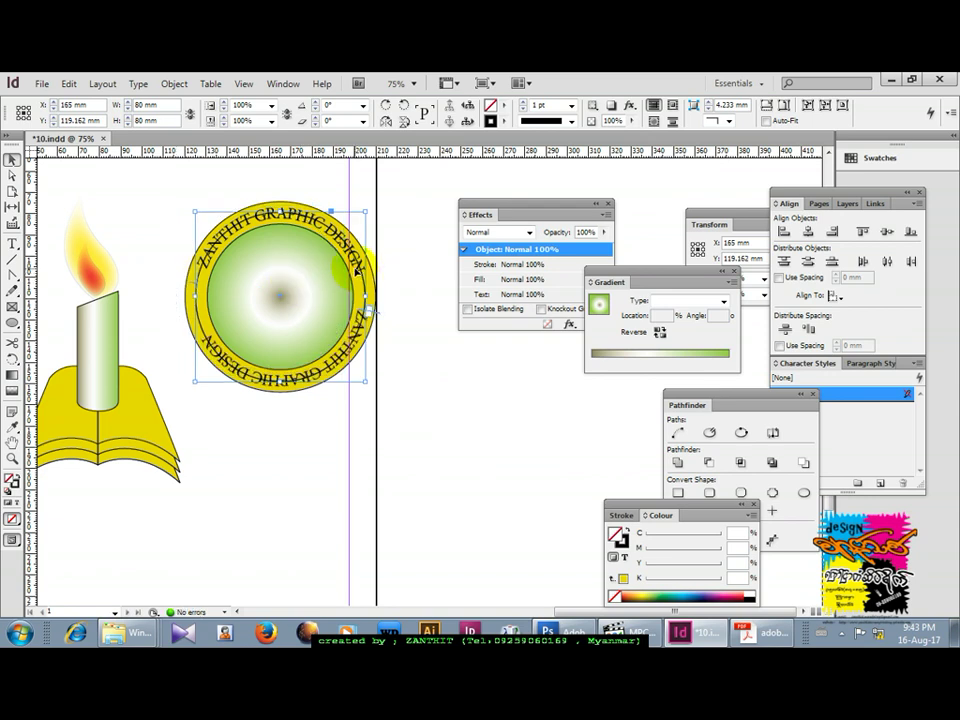
click(274, 197)
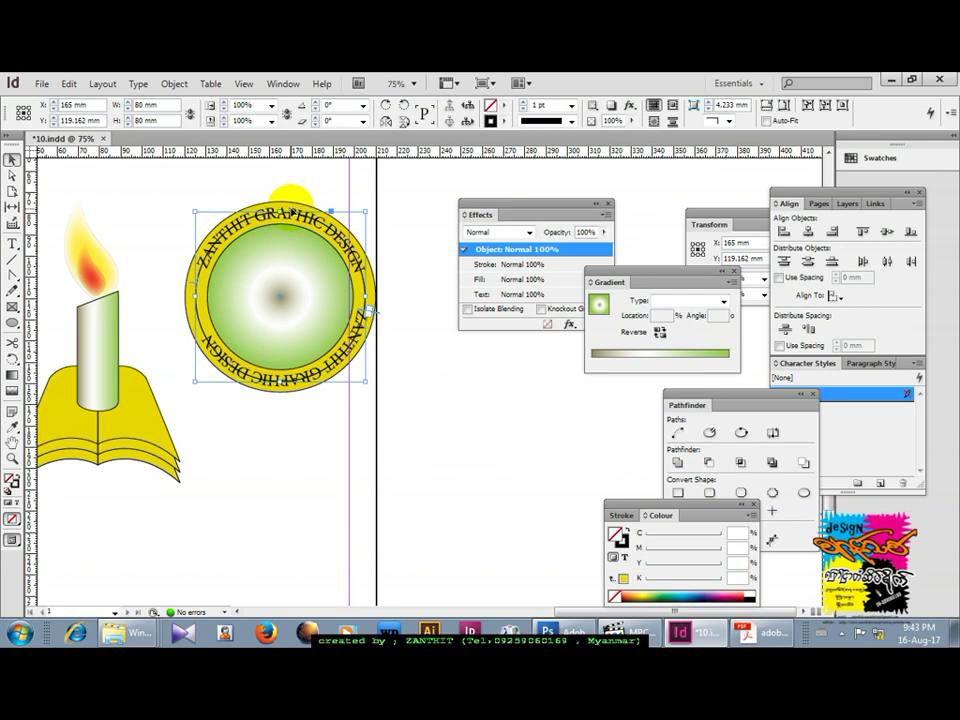
click(290, 196)
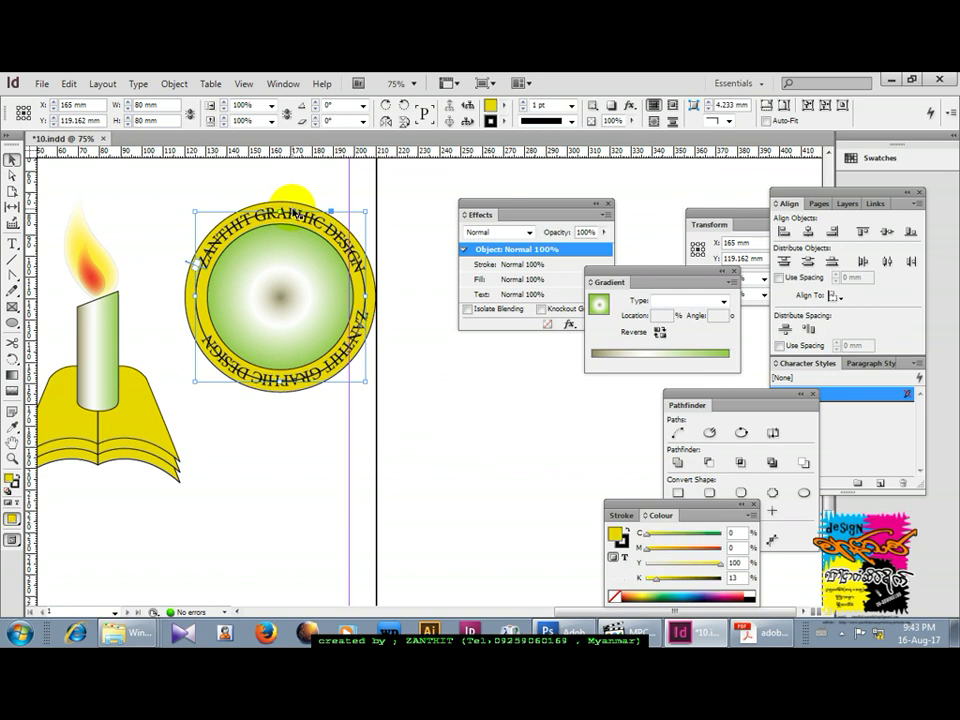
click(173, 85)
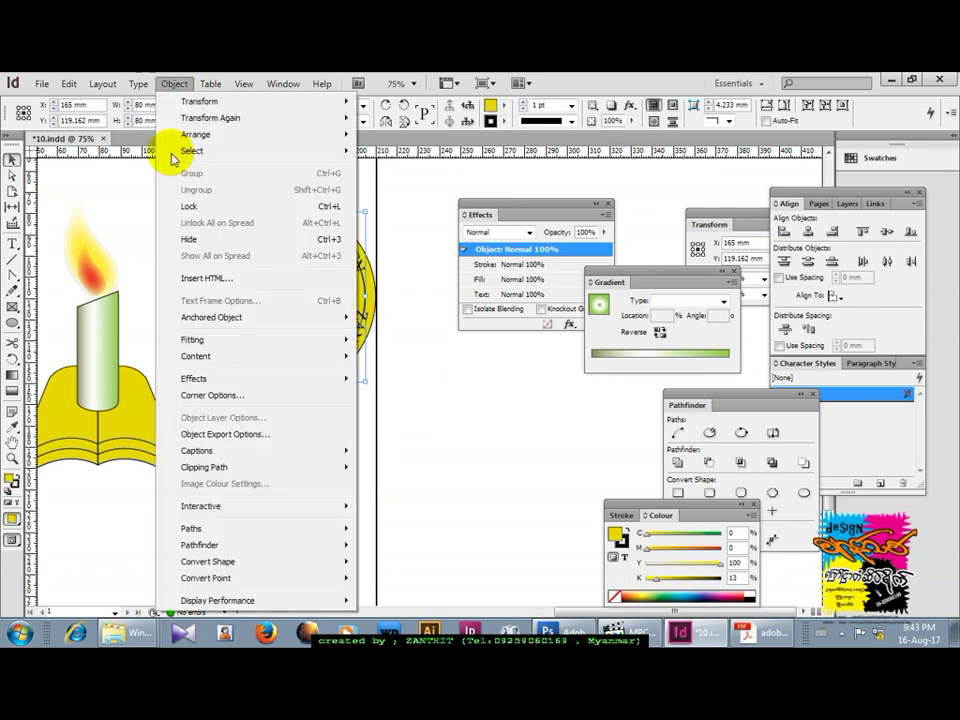
click(196, 238)
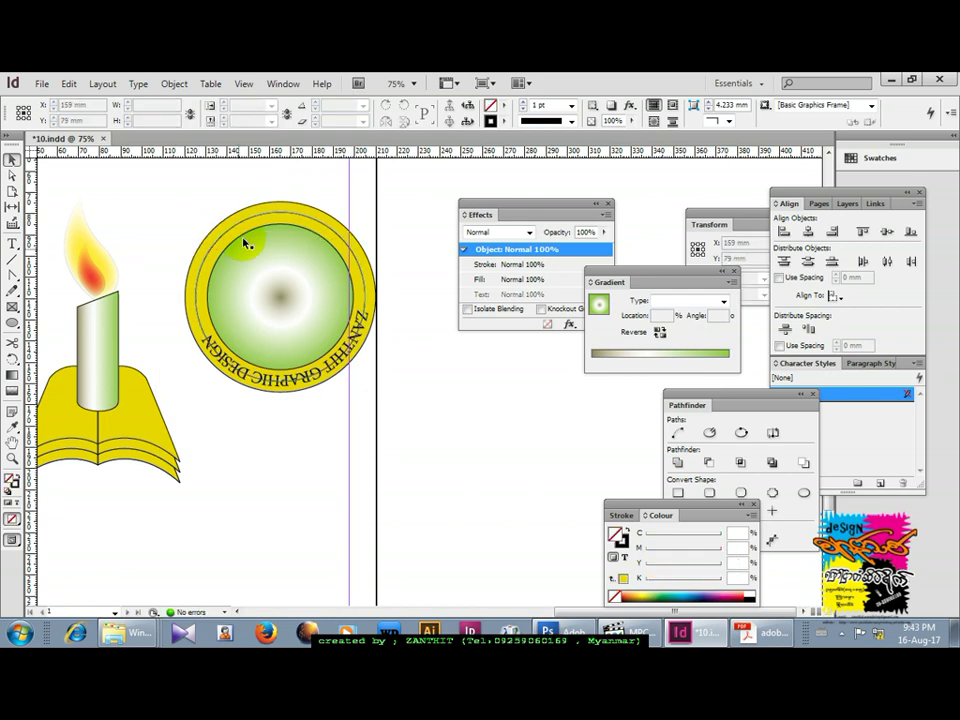
Select the text-carrying circle and drag its path-text bracket across to flip the text.
click(218, 355)
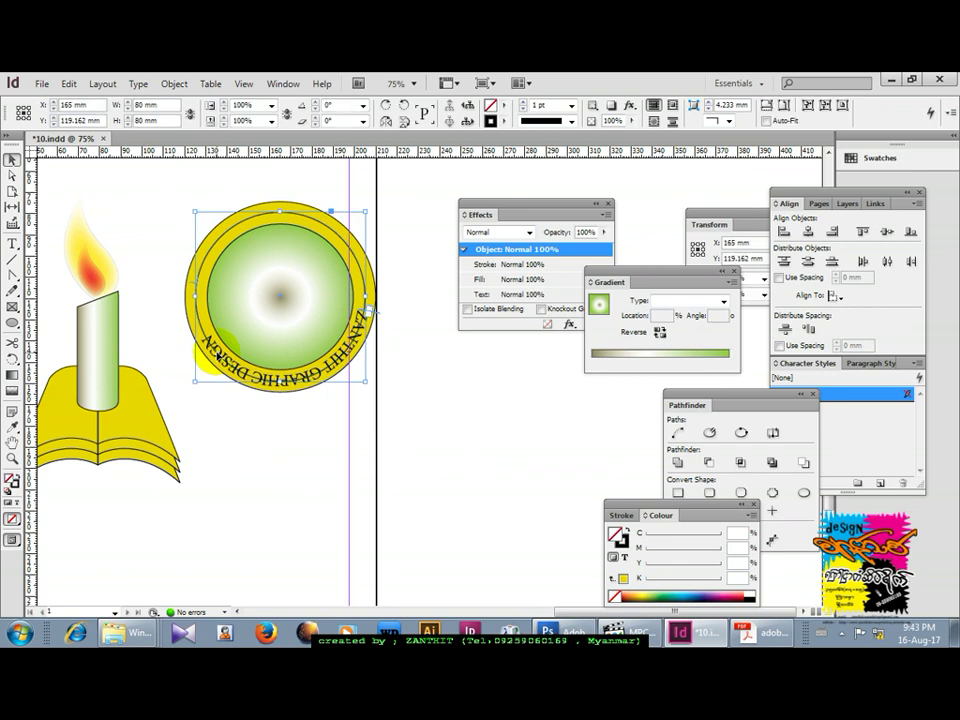
click(218, 355)
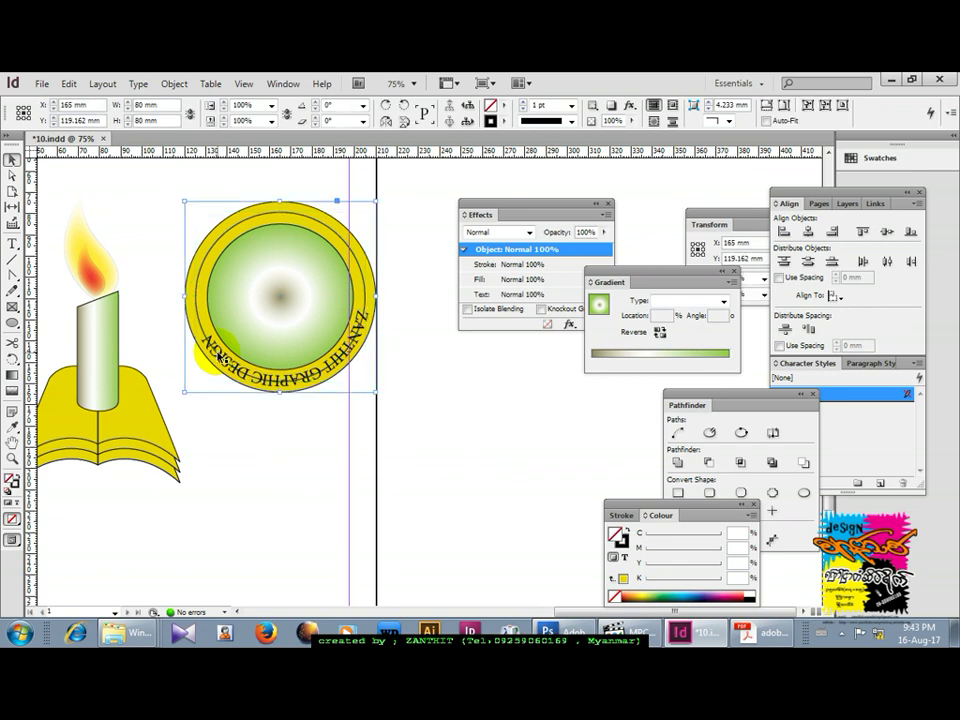
click(364, 313)
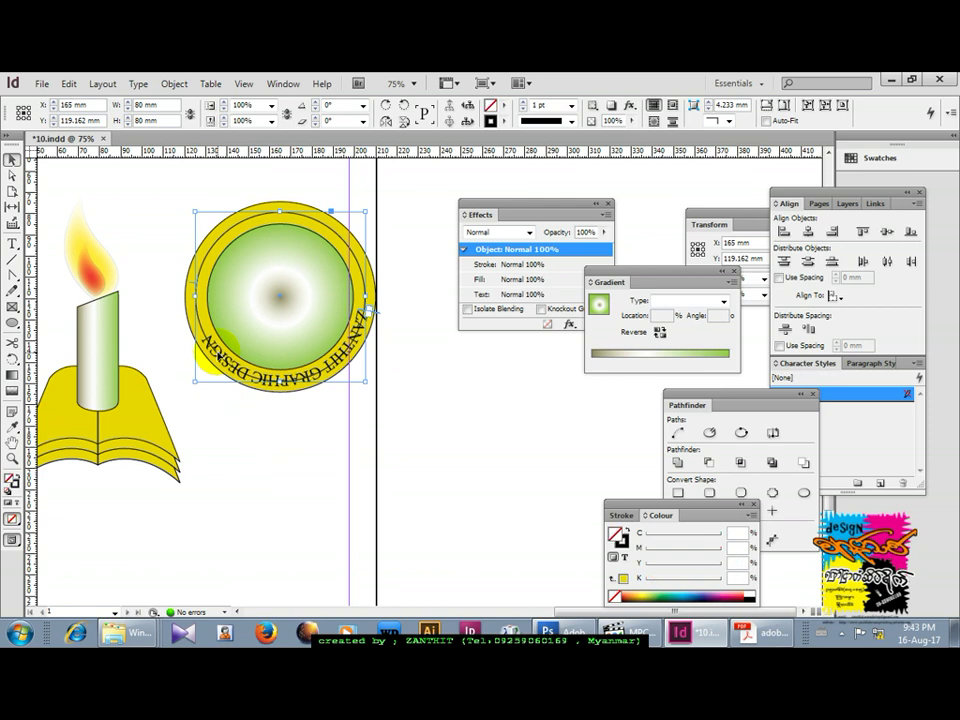
click(214, 381)
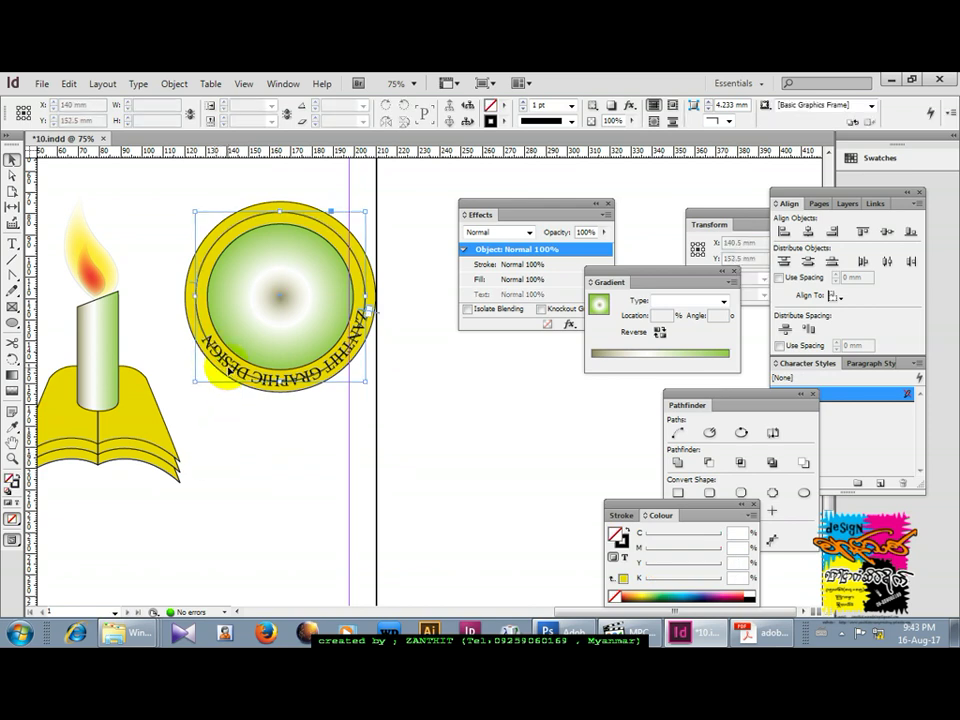
click(230, 370)
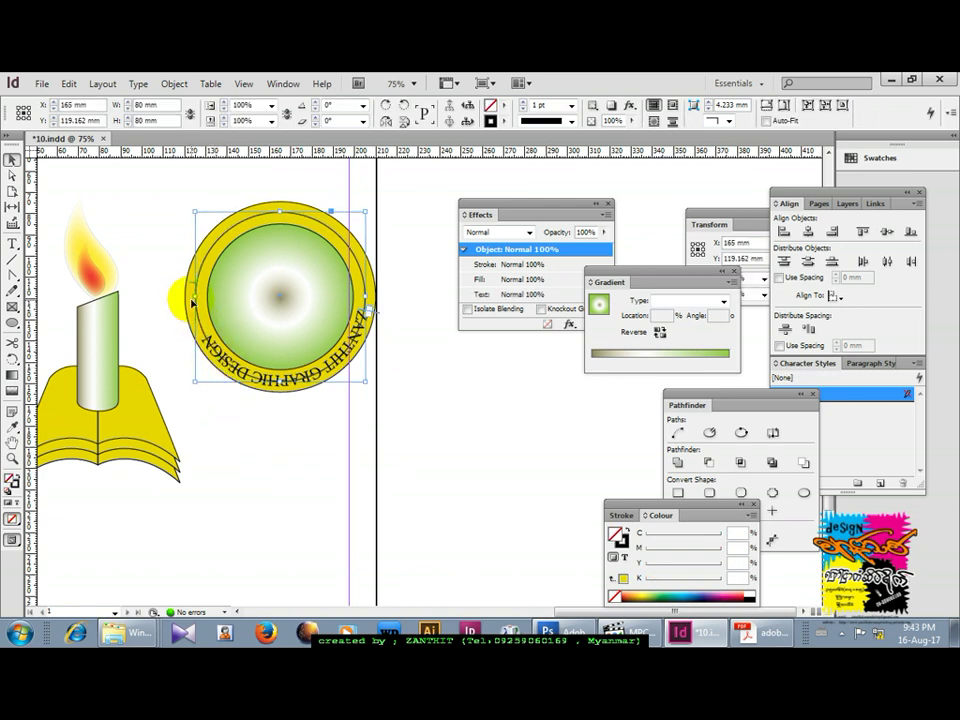
drag(190, 287, 221, 289)
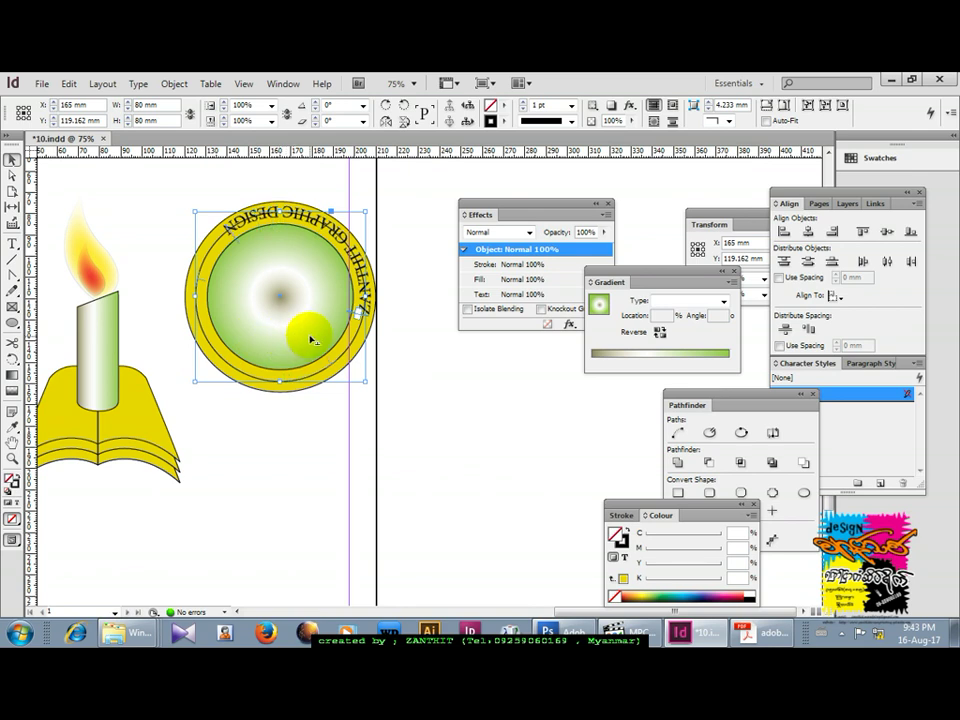
Bring the ZANTHIT GRAPHIC DESIGN text onto the bottom arc with four undos and place the text cursor in it.
key(ctrl+z)
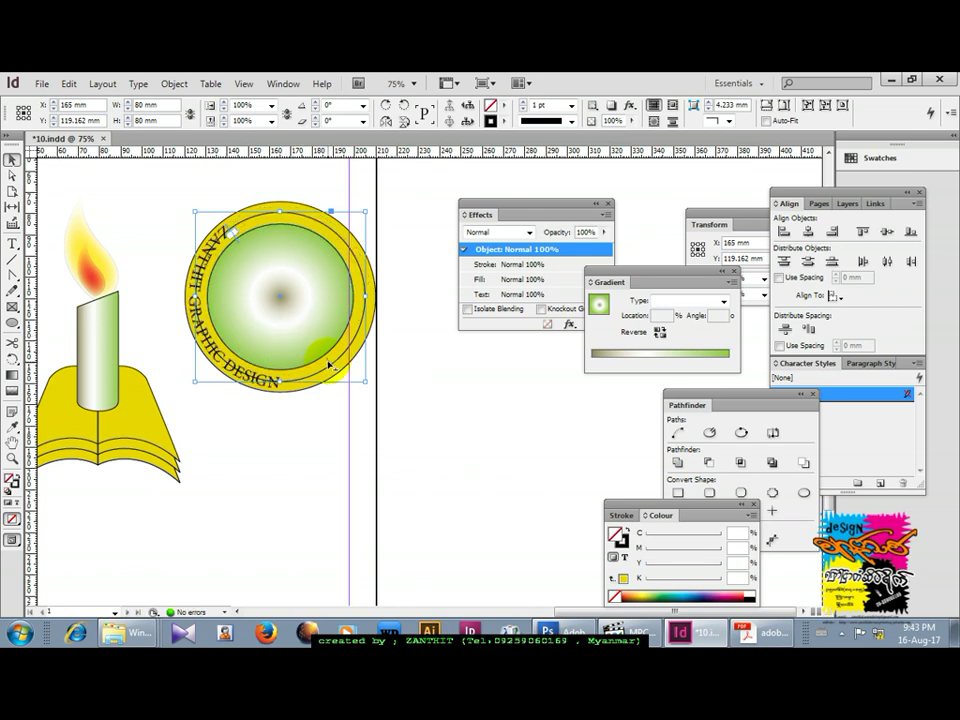
key(ctrl+z)
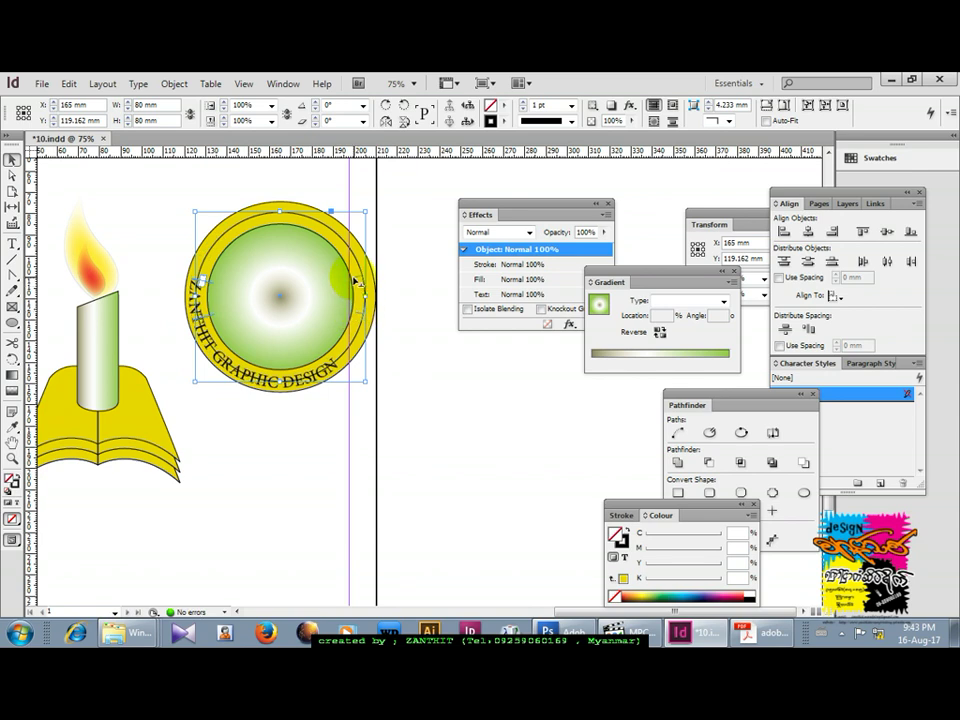
key(ctrl+z)
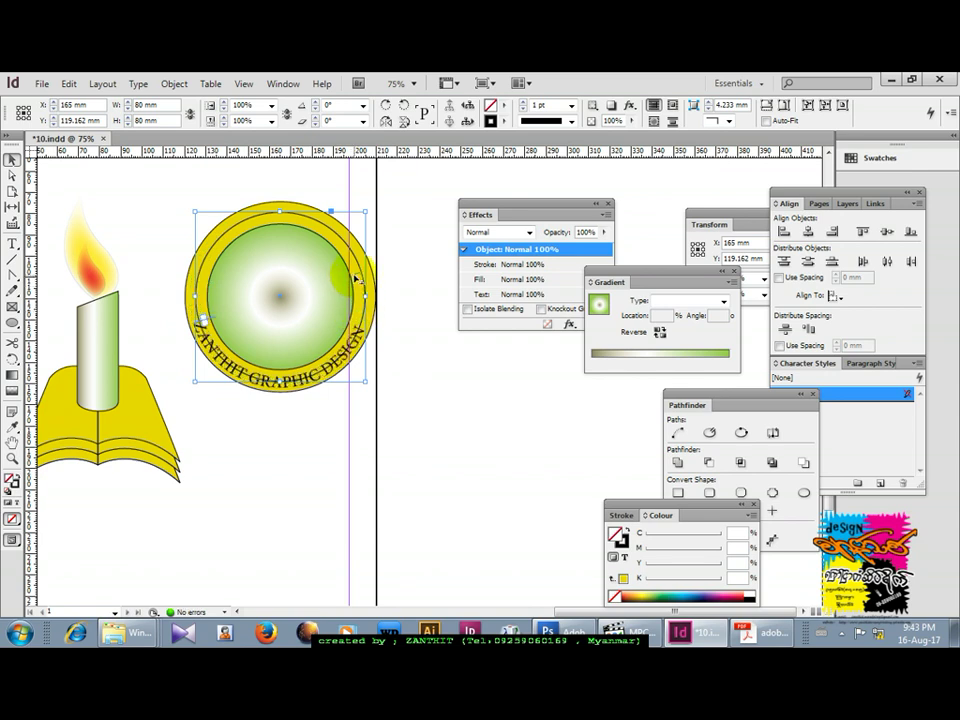
key(ctrl+z)
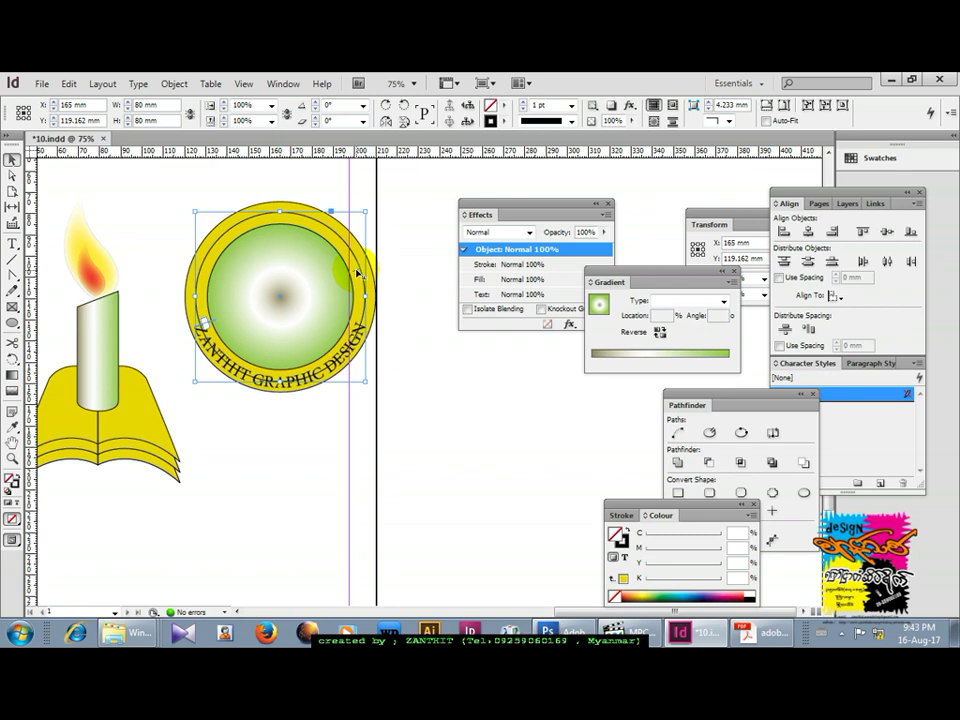
click(12, 245)
click(257, 385)
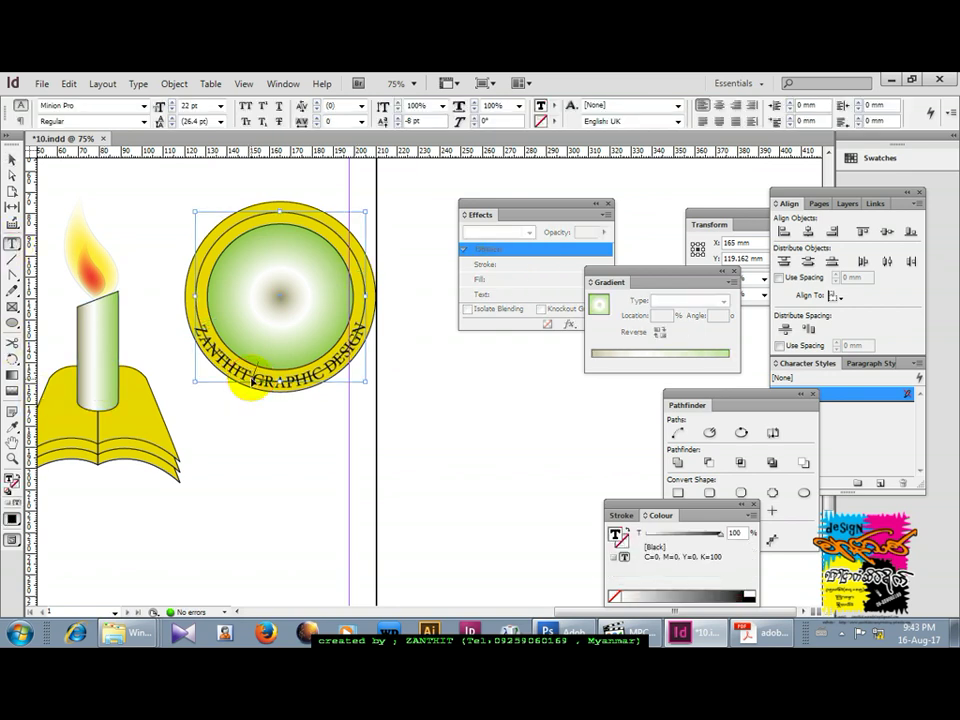
Replace all the curved text with MANDALAY and the phone number.
key(ctrl+a)
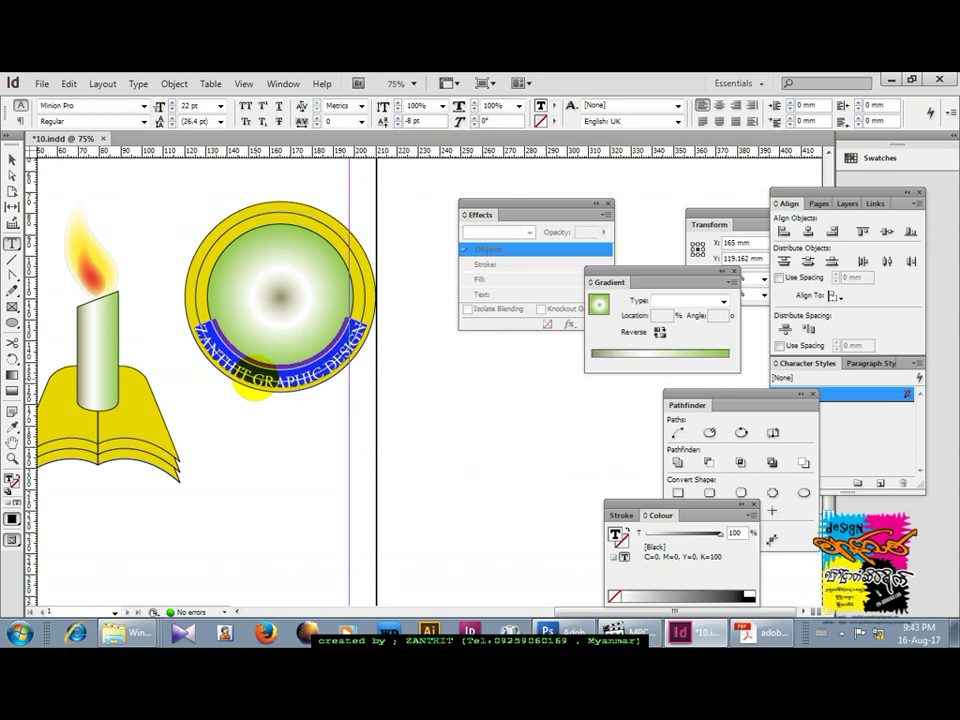
text(MAN)
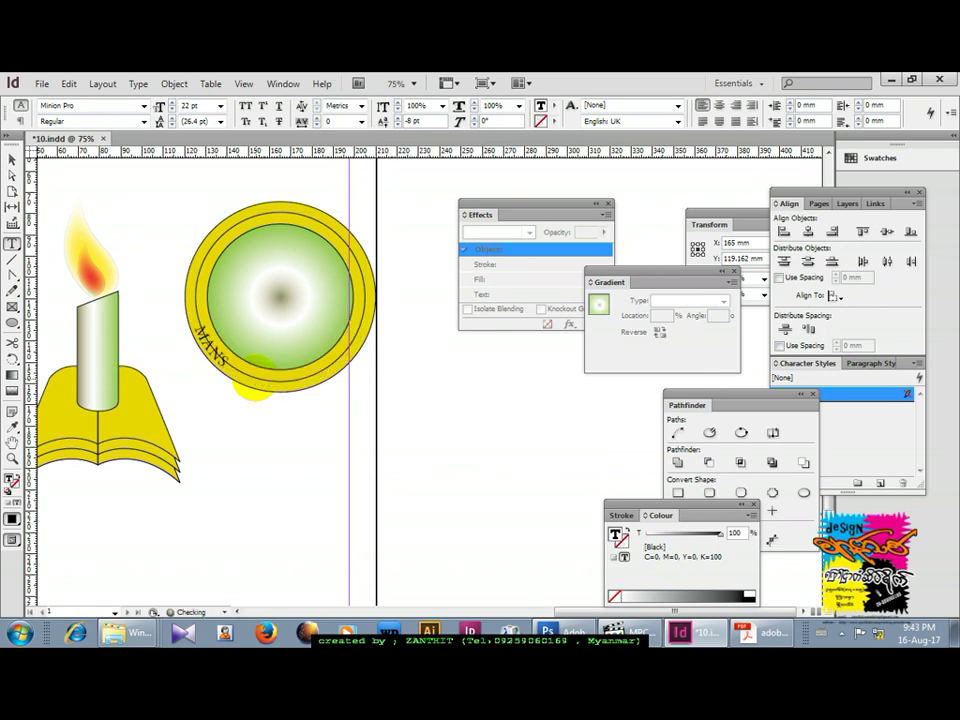
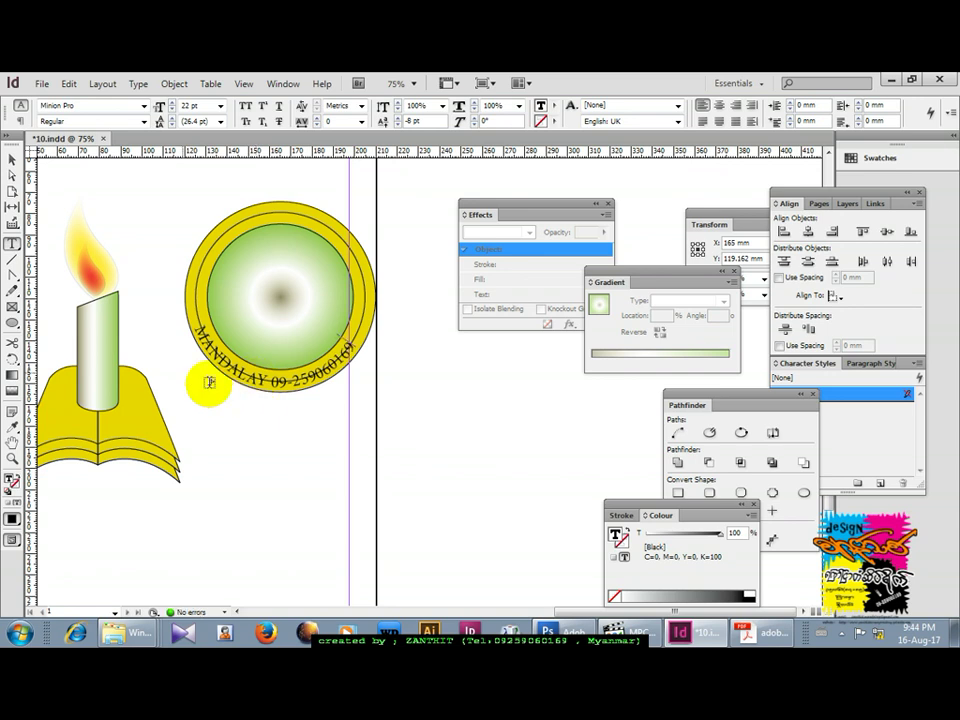
Select the text circle as an object and nudge the path text back to the bottom edge.
click(12, 157)
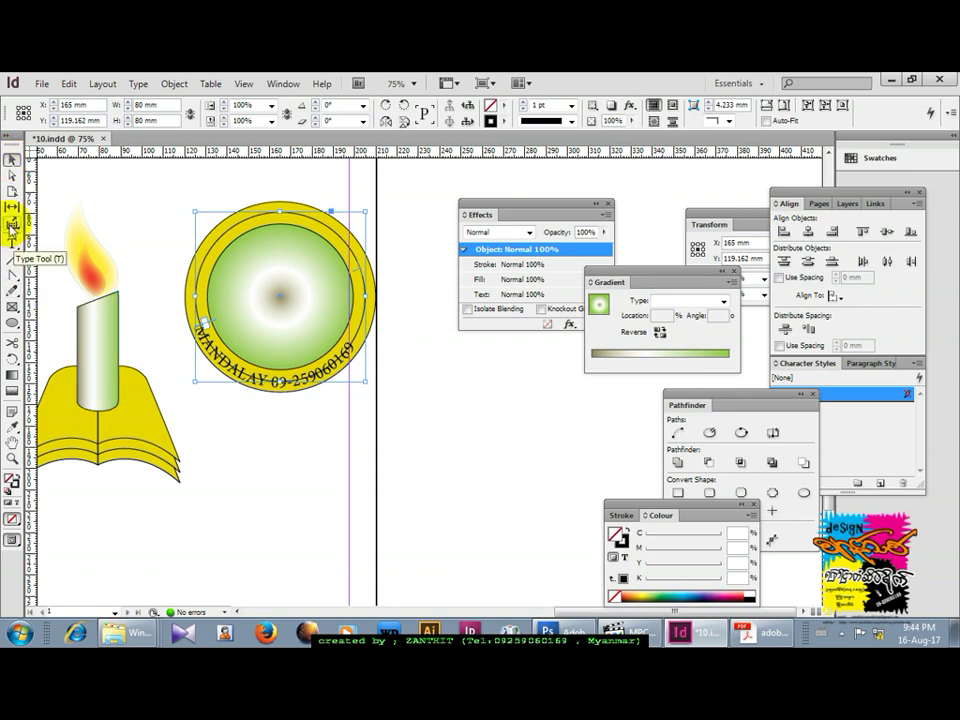
click(326, 381)
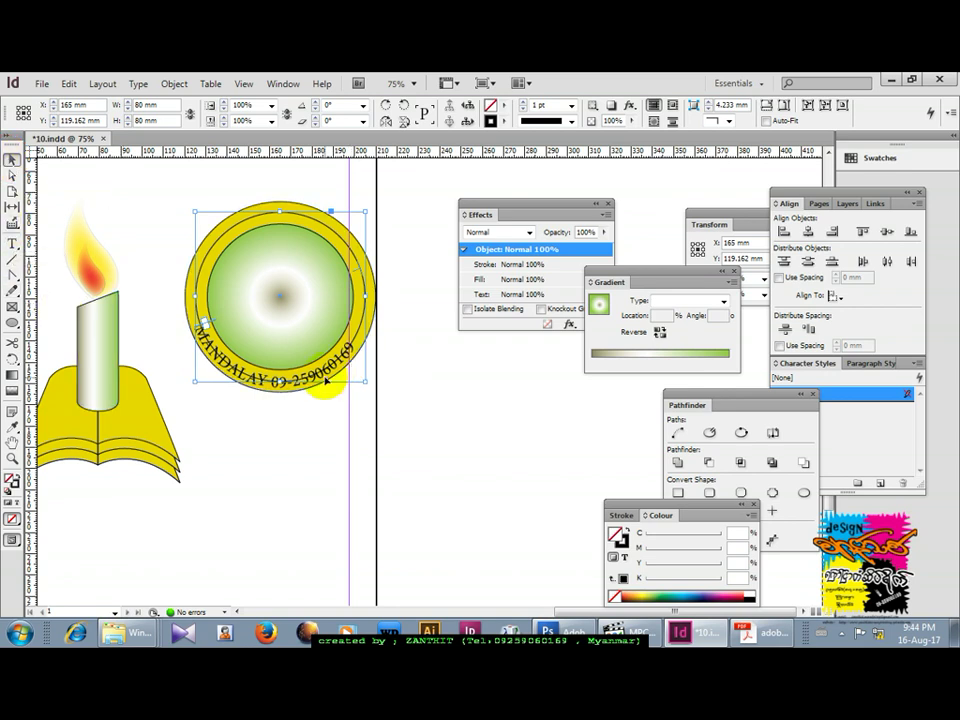
click(356, 263)
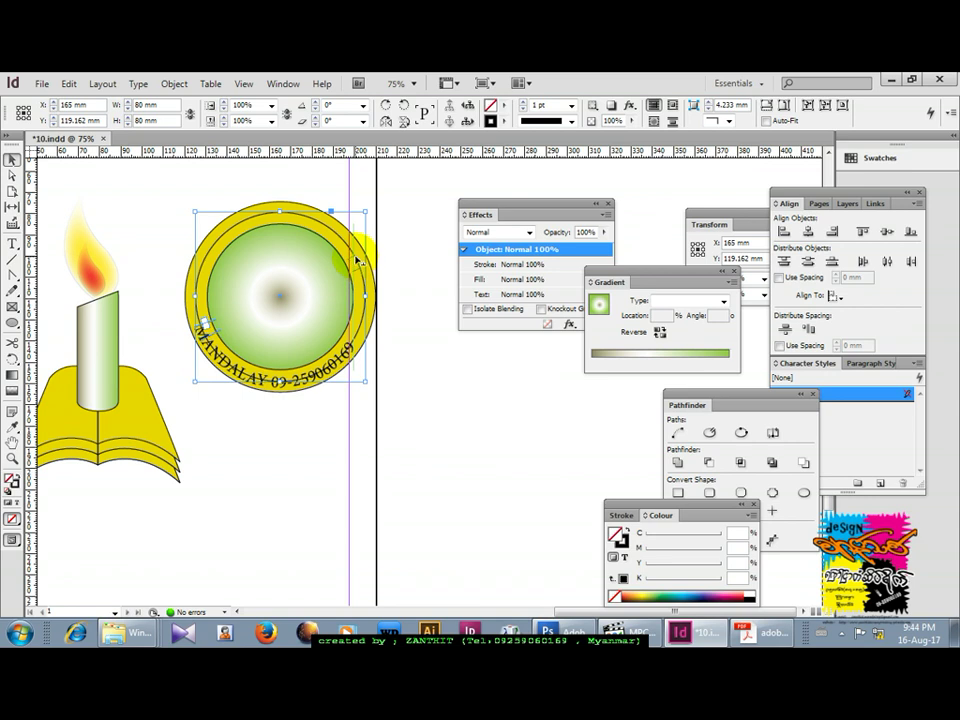
drag(355, 262, 353, 267)
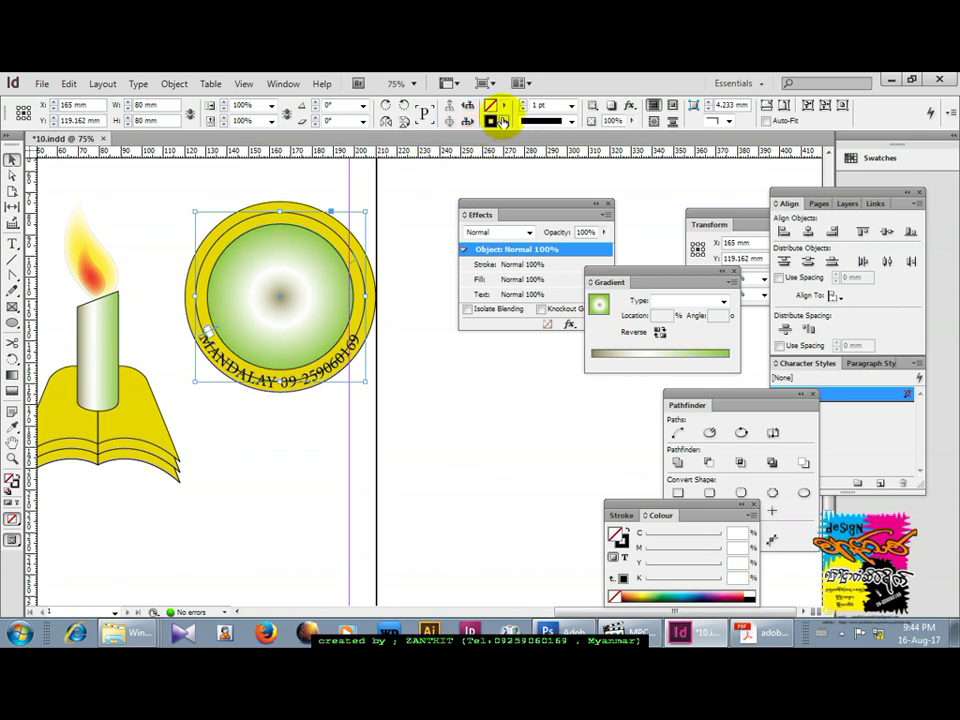
Reveal the hidden ZANTHIT GRAPHIC DESIGN ring with Object > Show All on Spread.
click(500, 106)
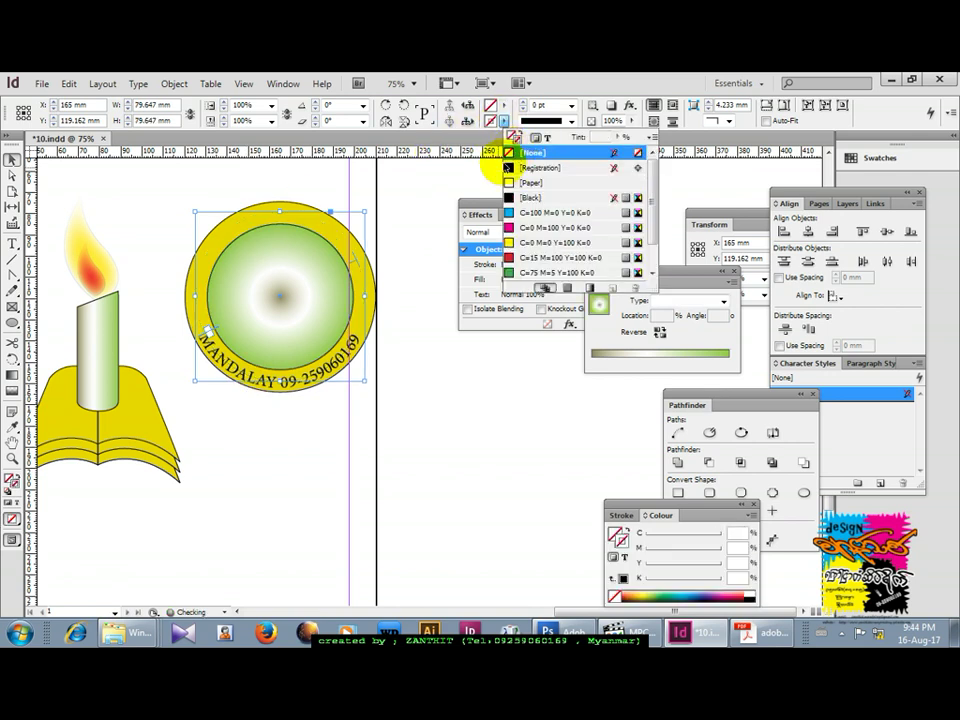
click(414, 196)
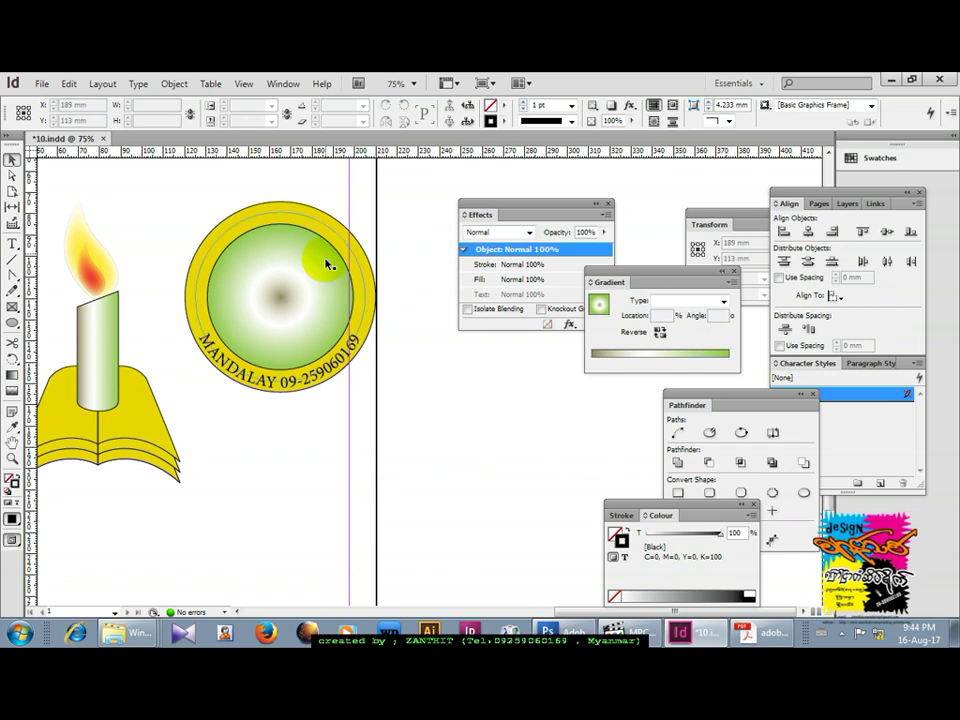
click(207, 313)
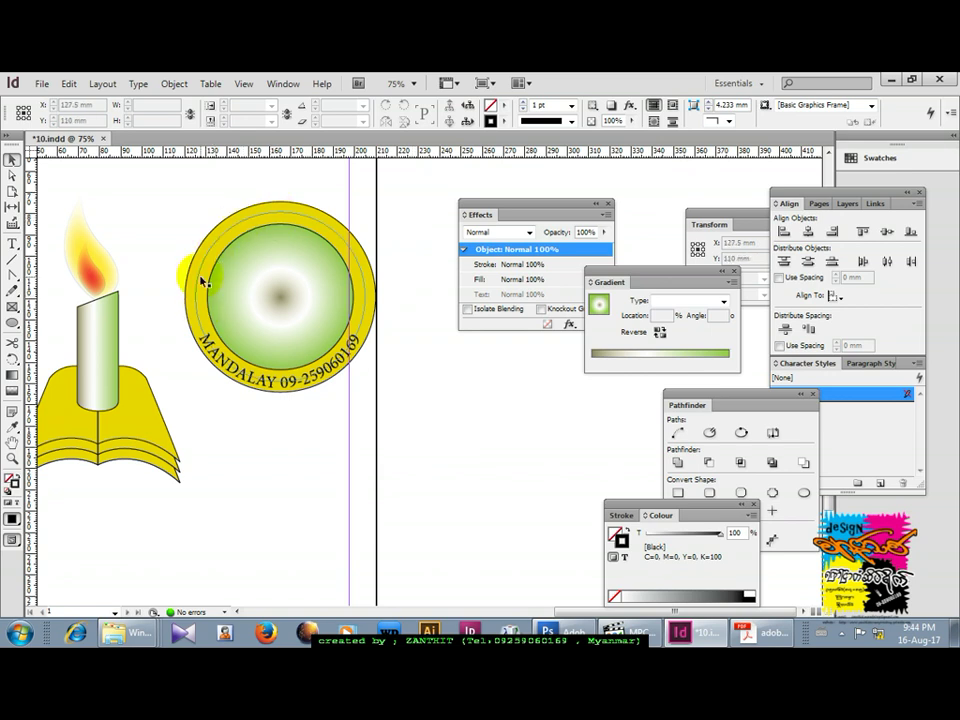
click(225, 278)
click(225, 278)
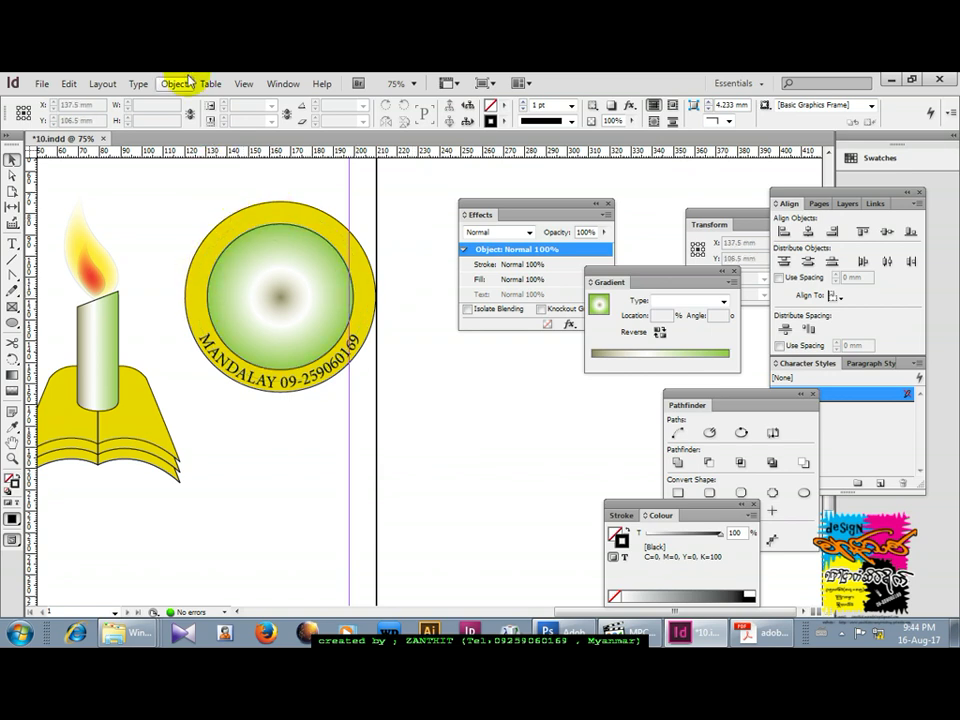
click(175, 84)
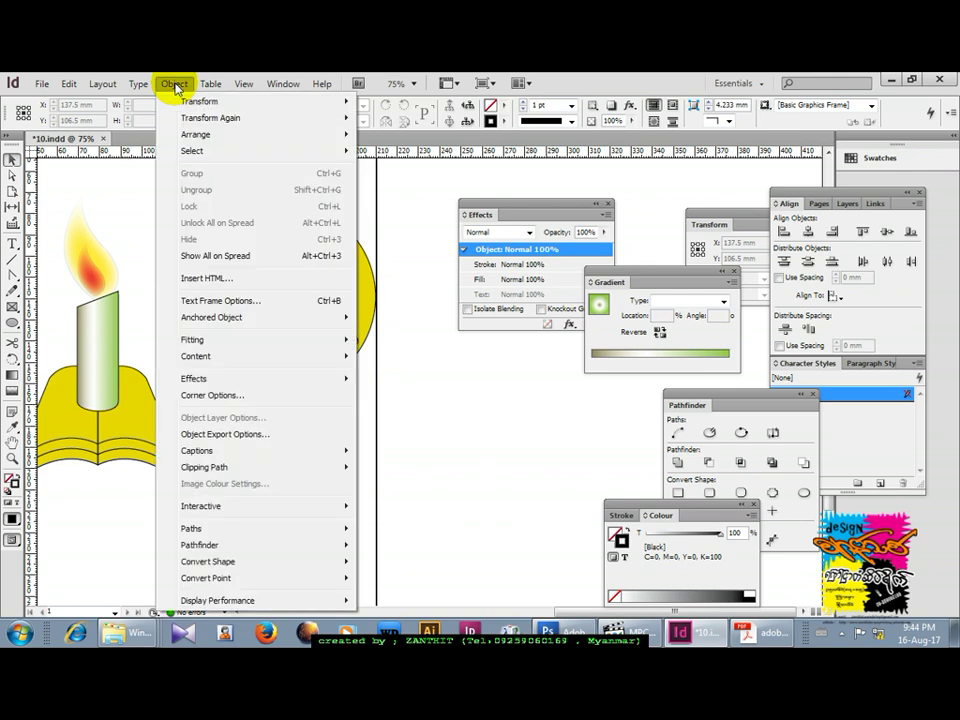
click(214, 256)
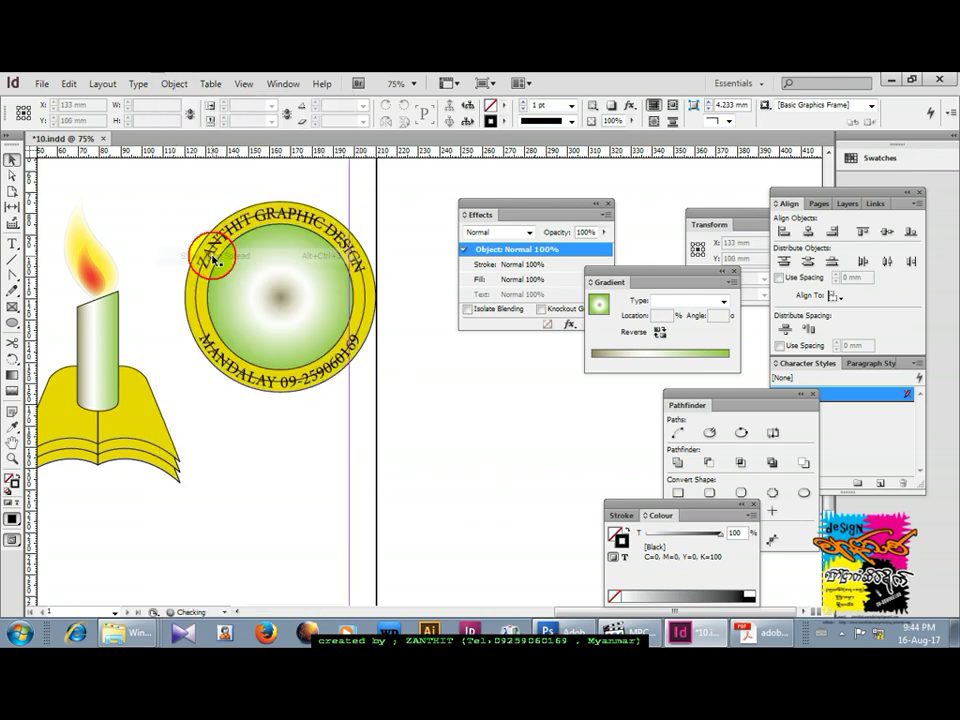
Check the inner circle's stroke colour swatch and switch to the Ellipse tool.
click(175, 84)
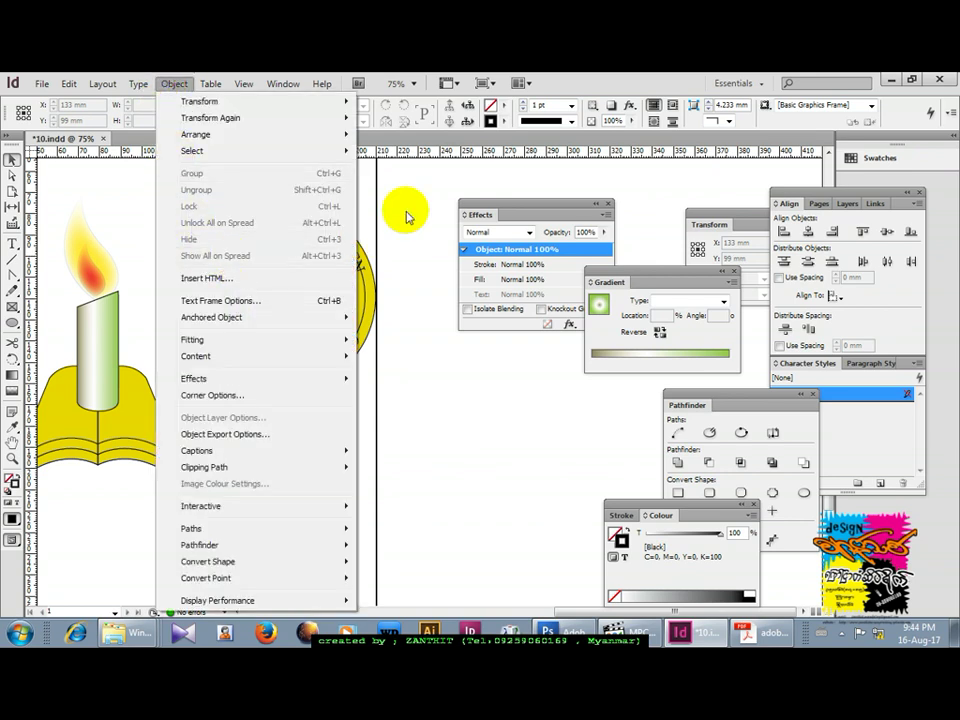
click(395, 260)
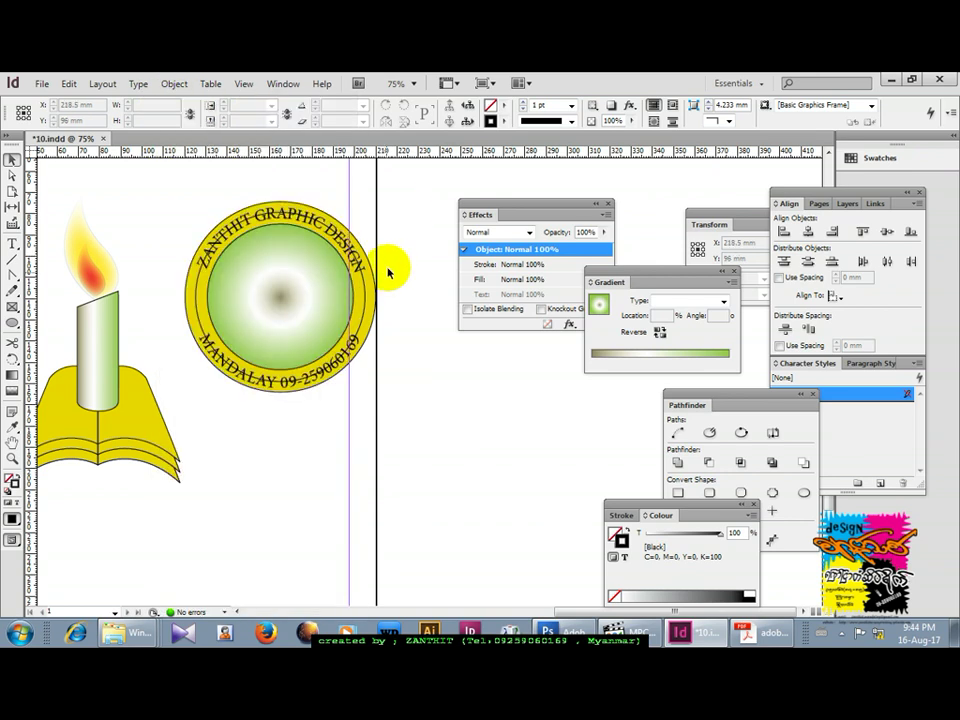
click(260, 219)
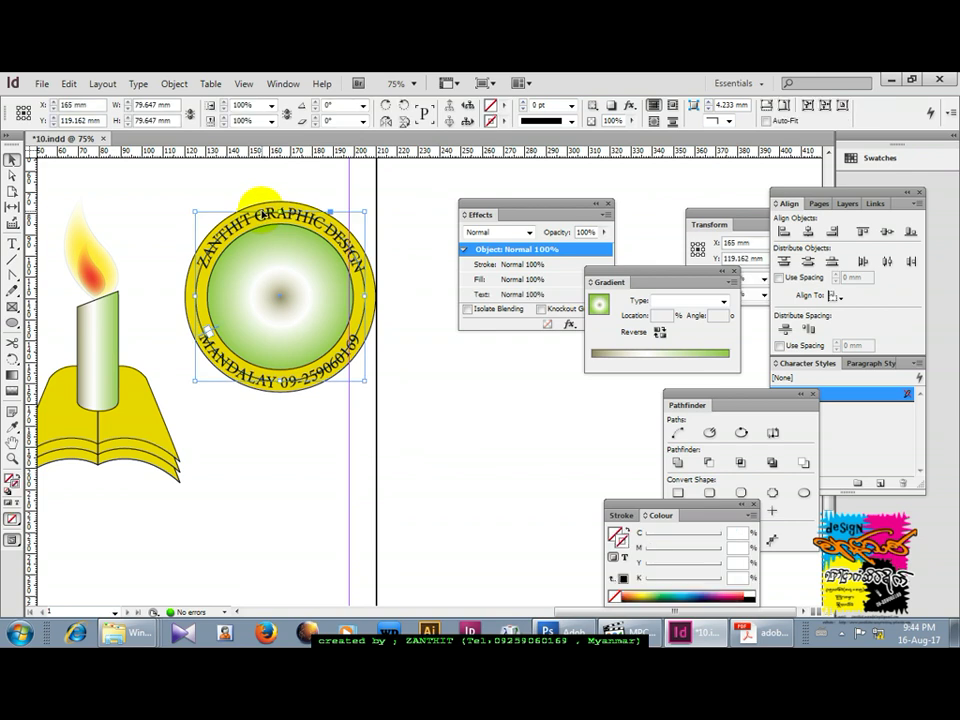
click(258, 270)
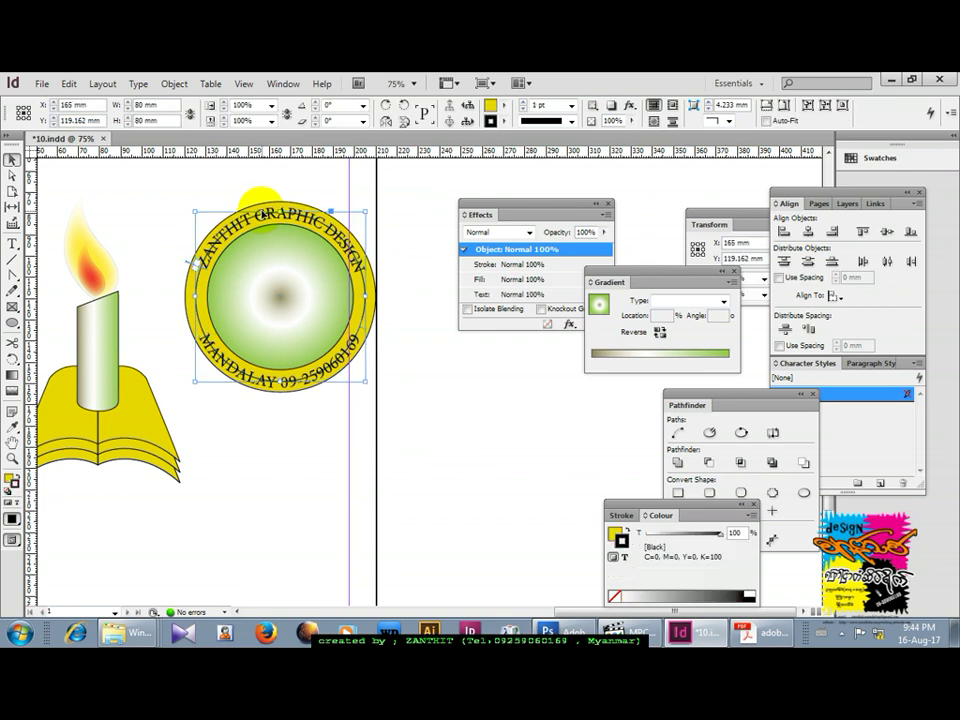
click(505, 124)
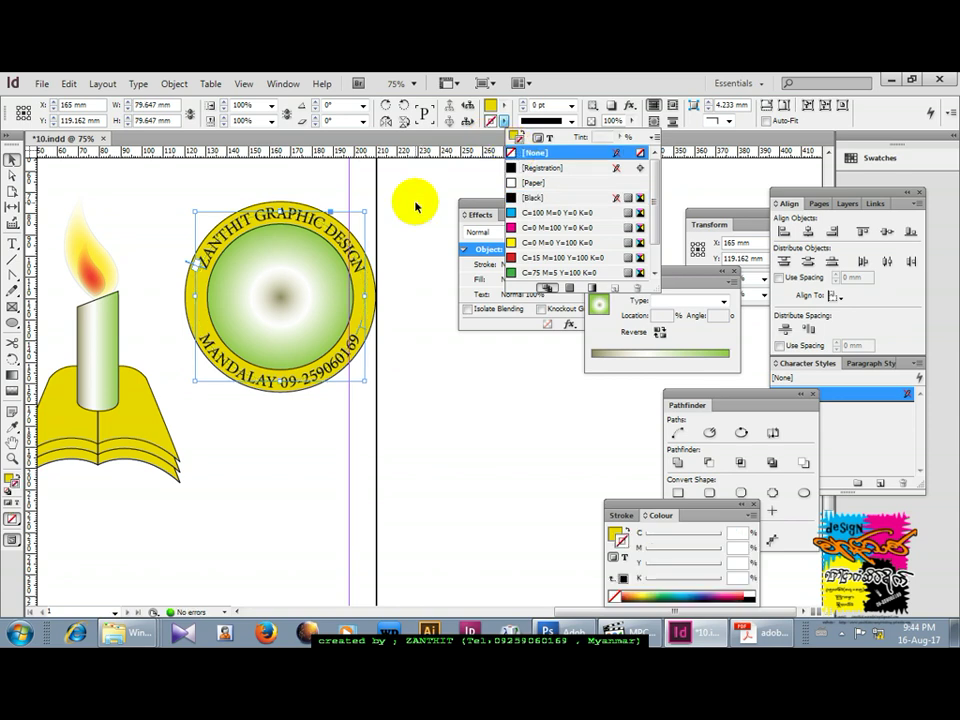
click(381, 263)
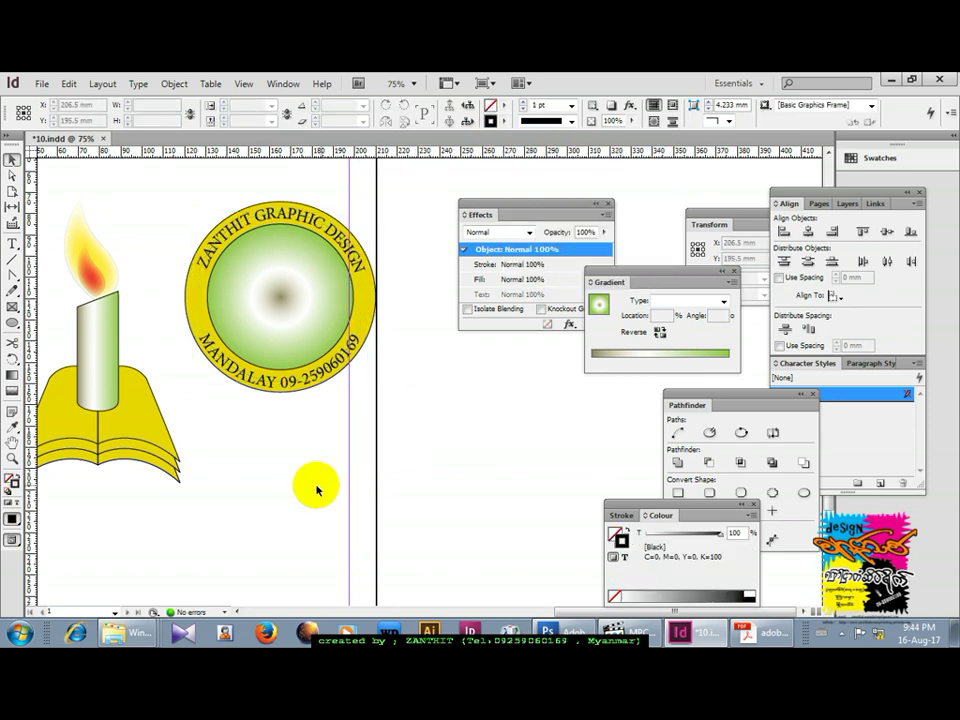
click(12, 322)
Draw a small ellipse at the ring's left edge and shift it down along the ring.
drag(193, 293, 199, 300)
click(12, 159)
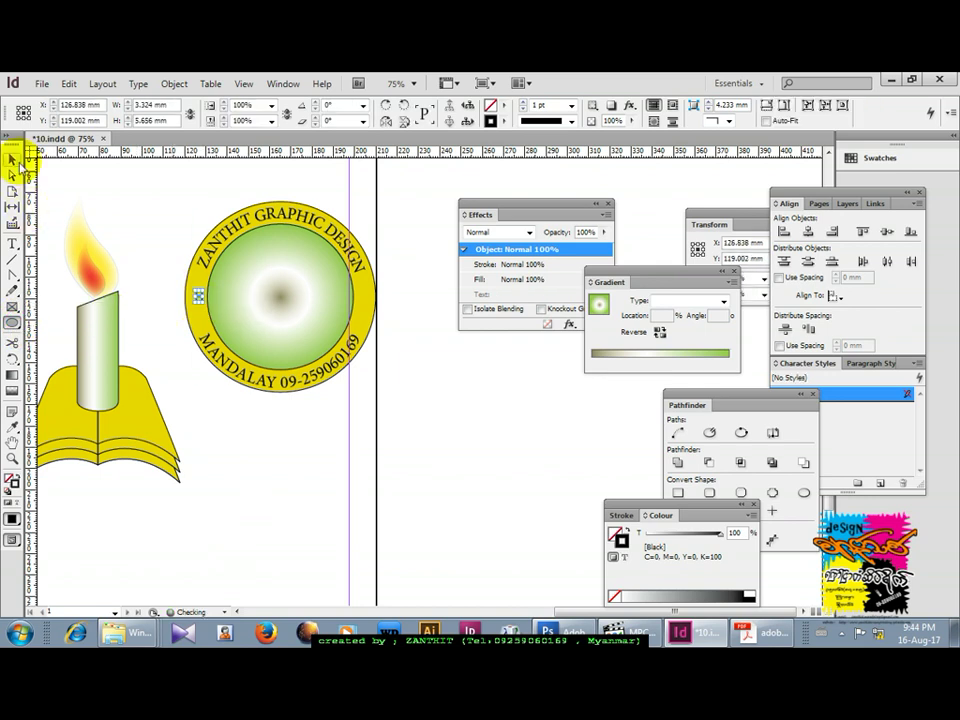
click(222, 343)
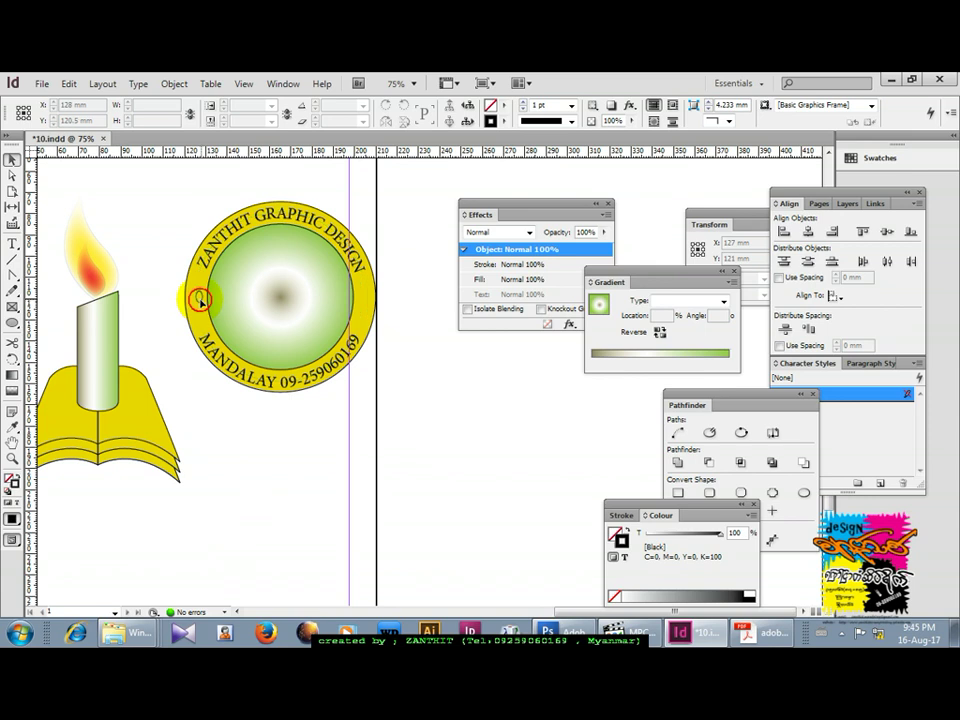
click(200, 299)
drag(200, 303, 202, 333)
Draw a 7.5 mm circle, fill it Black and move it onto the ring's left edge.
click(130, 236)
drag(252, 428, 271, 447)
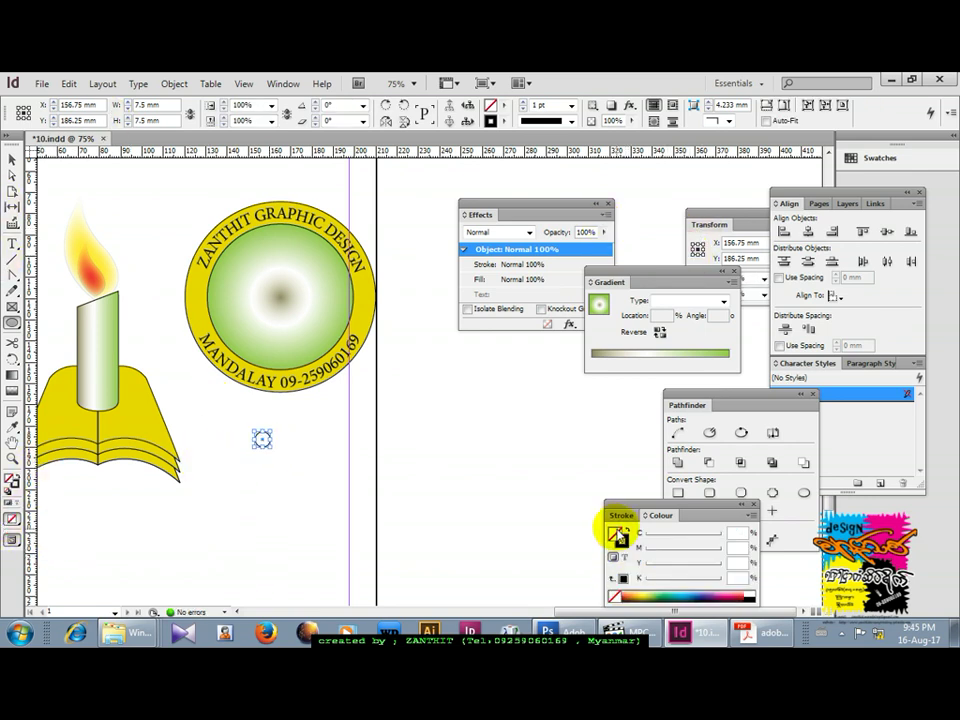
click(612, 575)
click(12, 159)
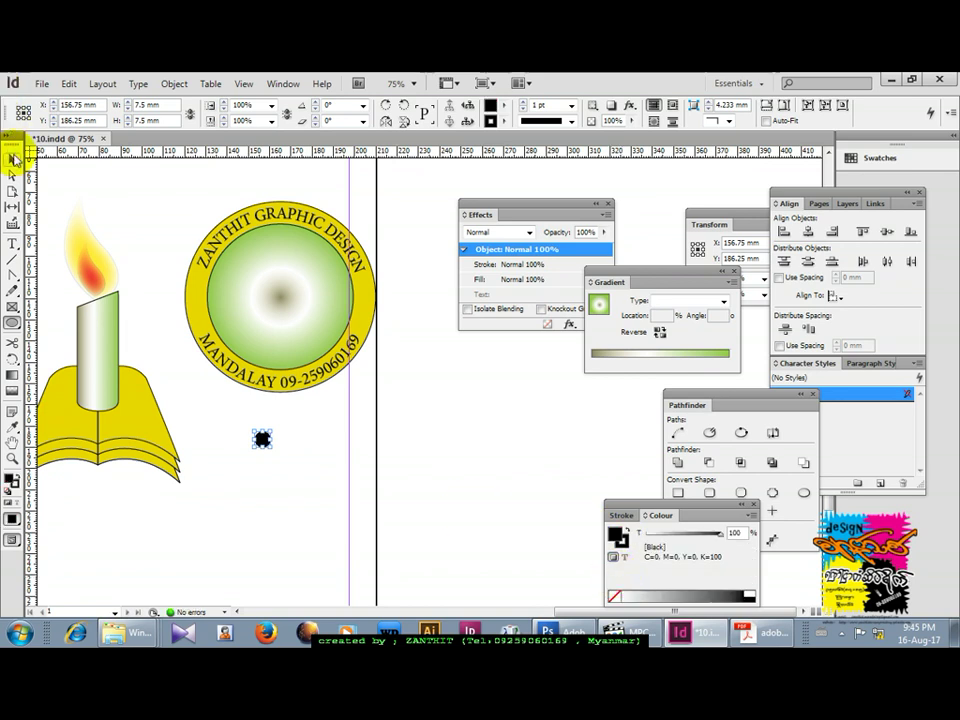
click(306, 439)
drag(262, 441, 199, 306)
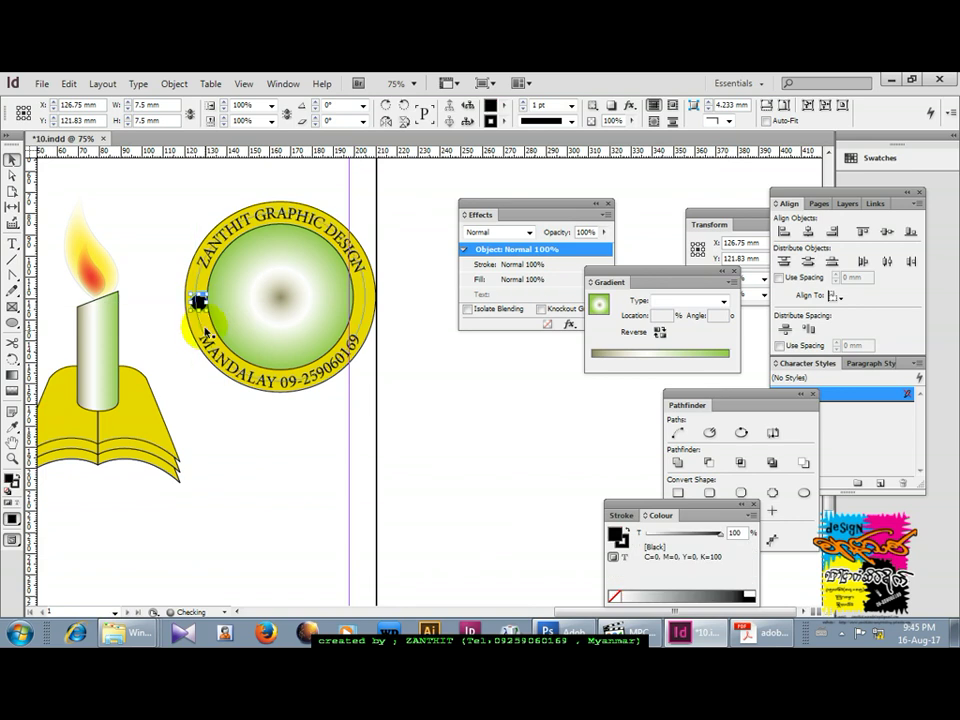
Zoom in to nudge the black dot into place on the ring, then zoom back to 75%.
key(ctrl+space)
drag(110, 150, 335, 455)
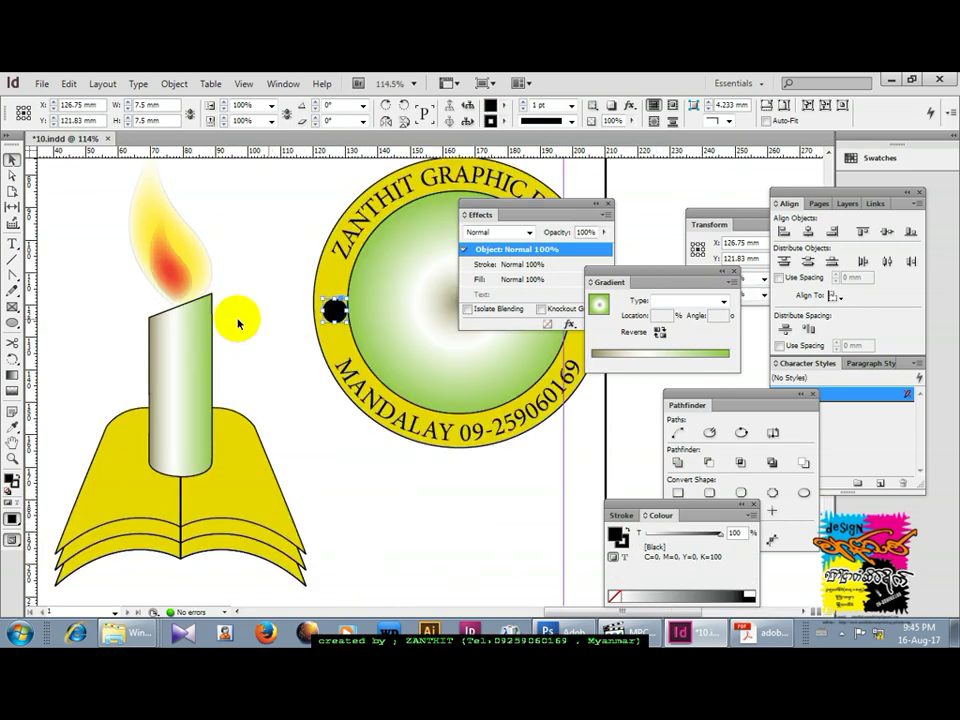
drag(343, 302, 340, 306)
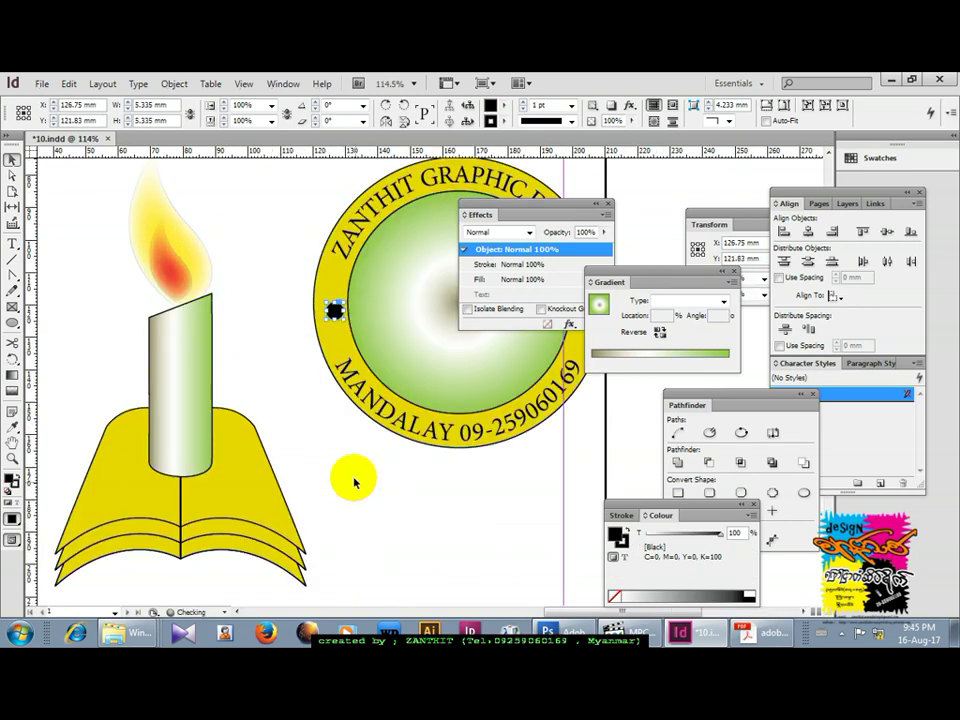
click(320, 314)
click(334, 312)
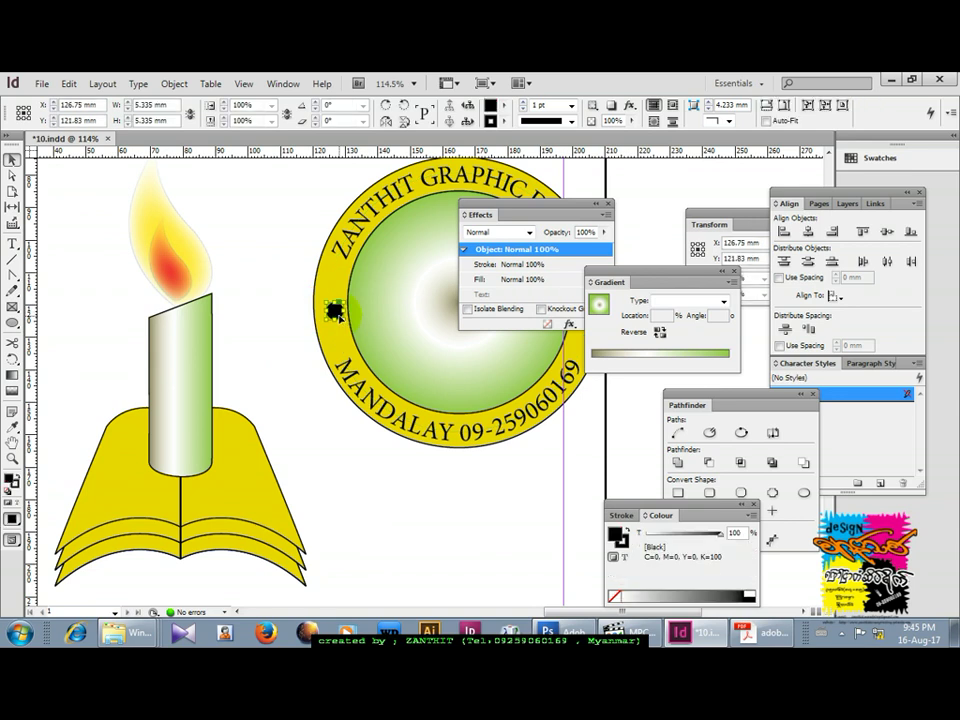
click(375, 510)
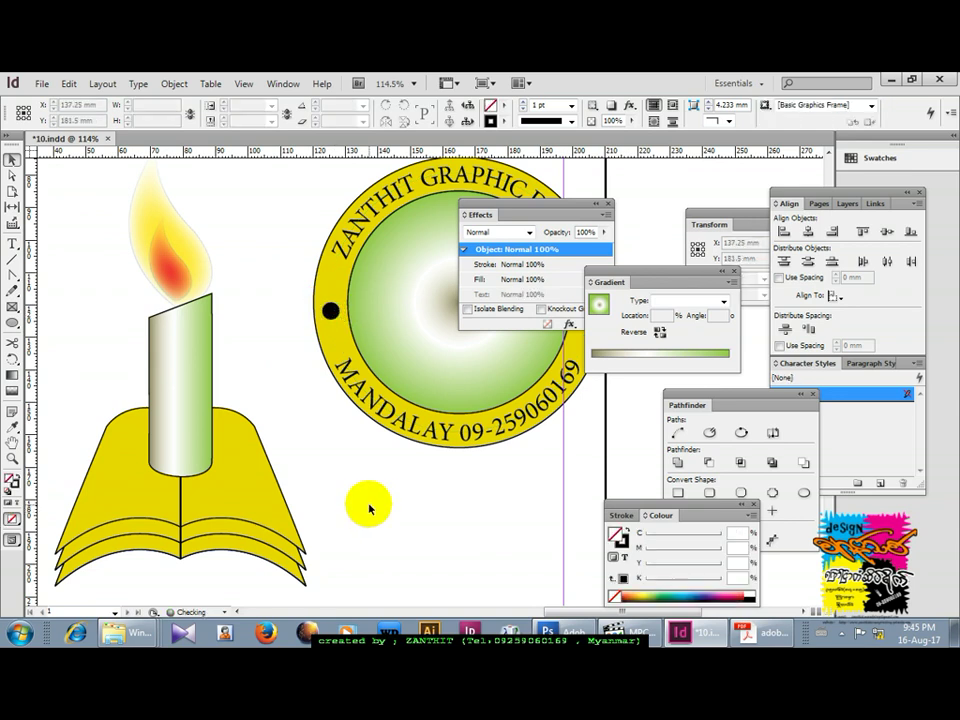
key(ctrl+minus)
key(ctrl+minus)
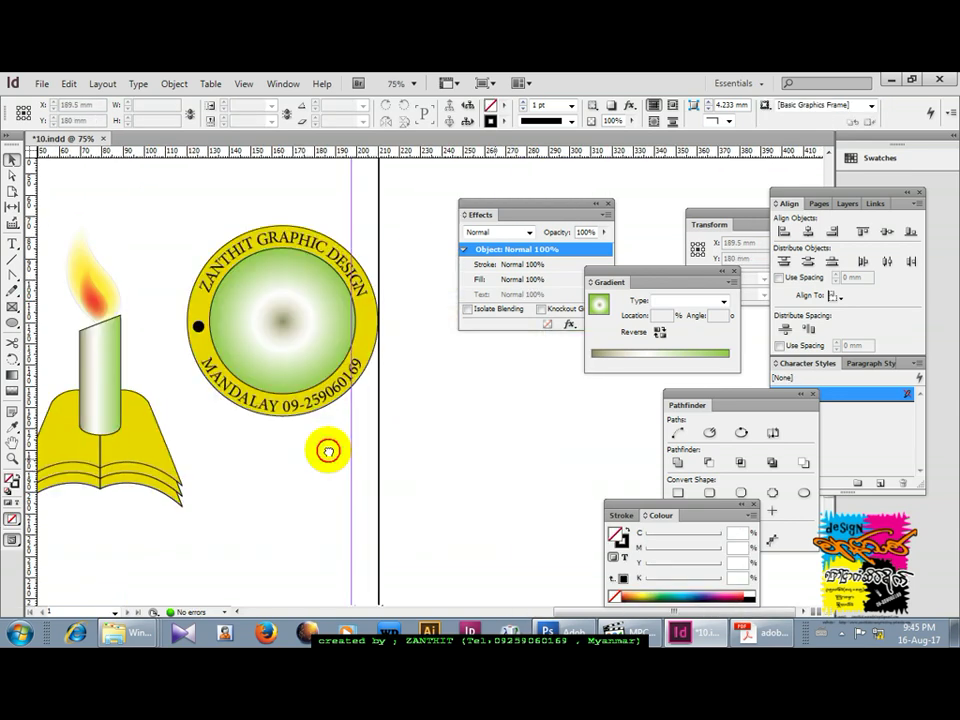
Alt-drag a copy of the black dot to the ring's right edge.
click(196, 320)
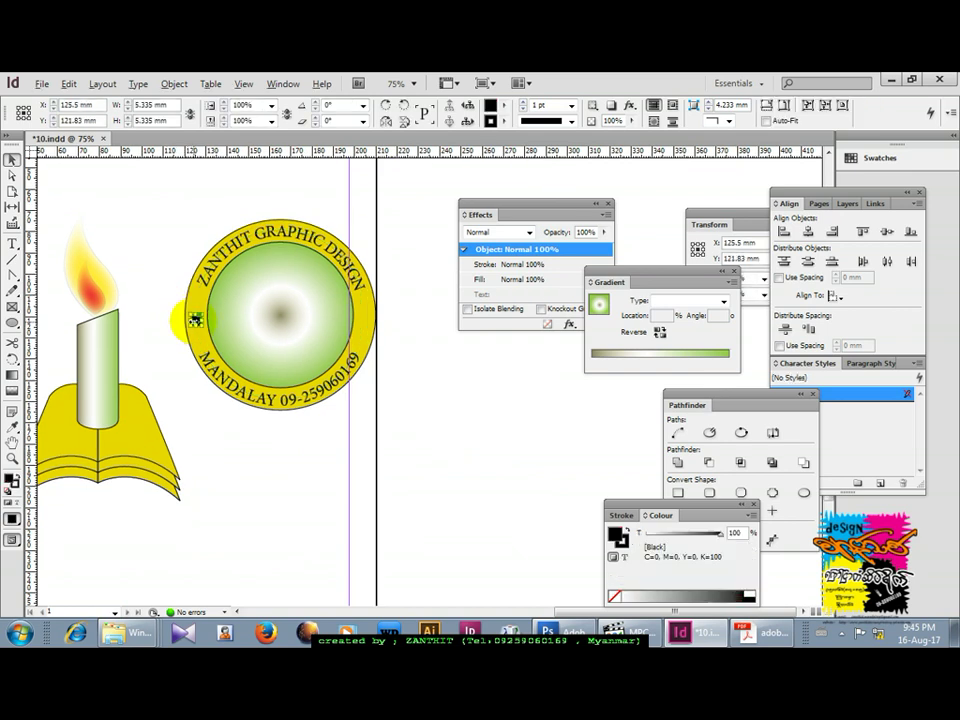
drag(199, 320, 368, 320)
click(403, 386)
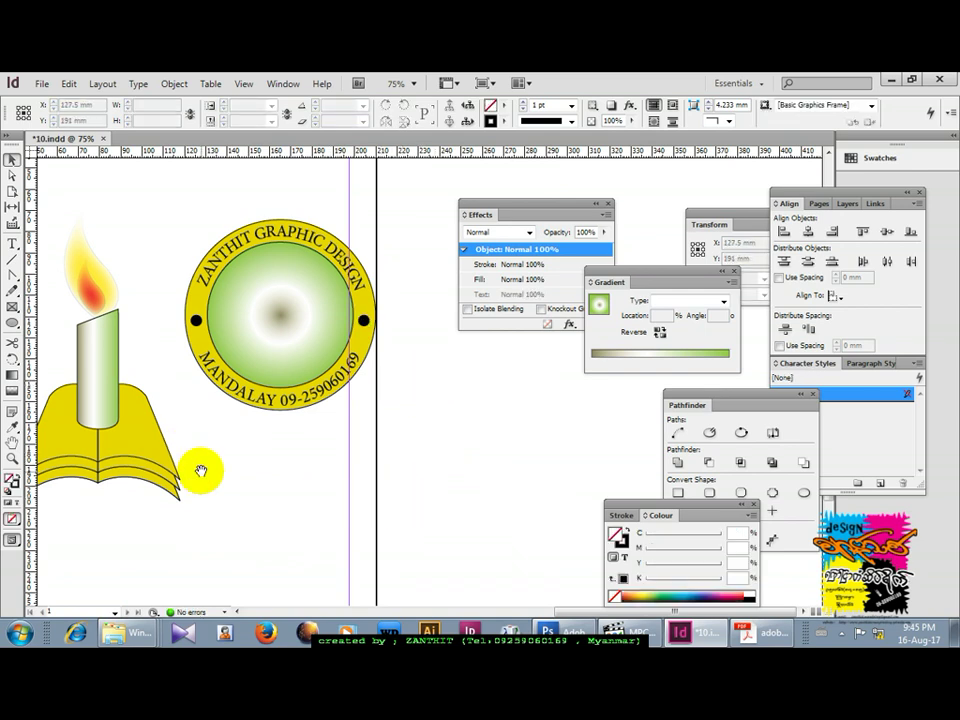
Select the flame, candle and book artwork together.
drag(197, 461, 240, 467)
click(138, 274)
drag(71, 206, 171, 508)
Undo a trial shrink of the candle artwork and reselect the flame with the candle and book.
drag(229, 213, 199, 294)
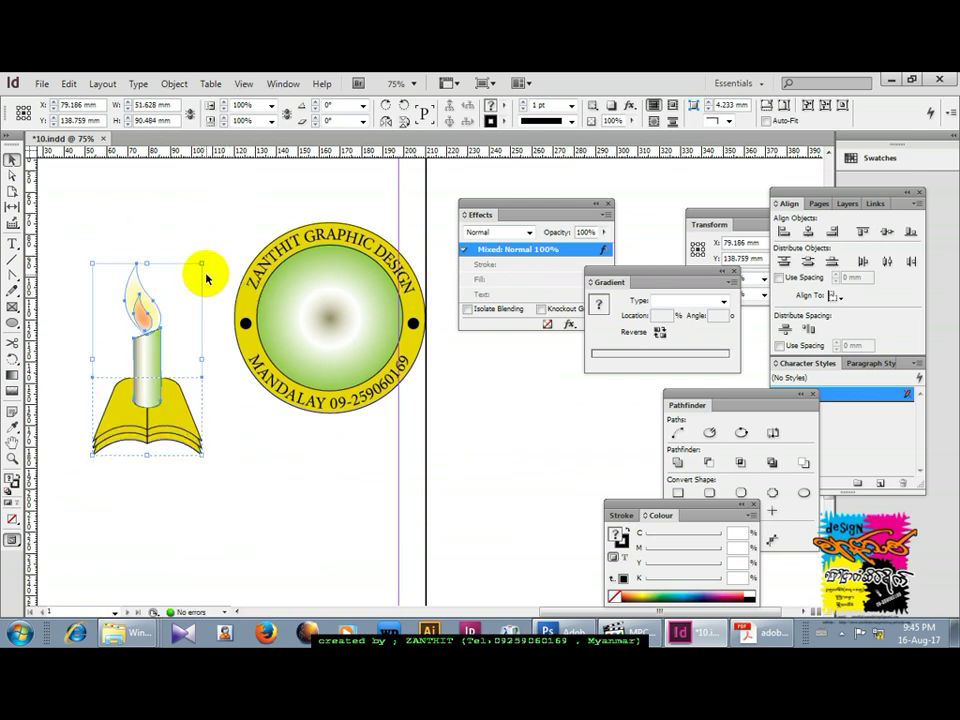
key(ctrl+z)
click(153, 287)
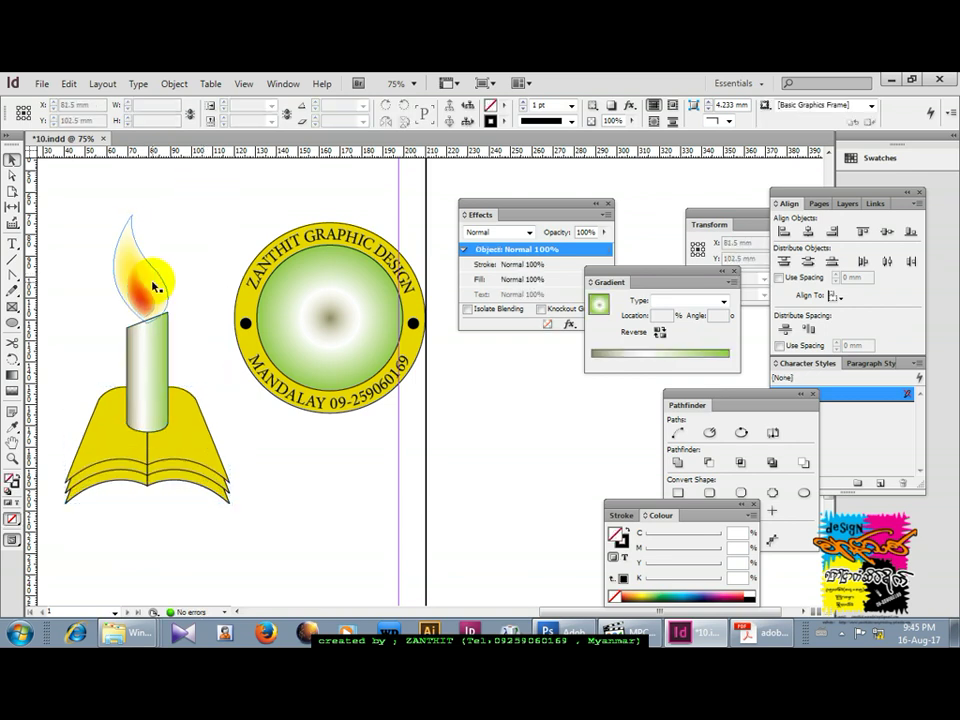
drag(59, 197, 193, 514)
shift+click(158, 266)
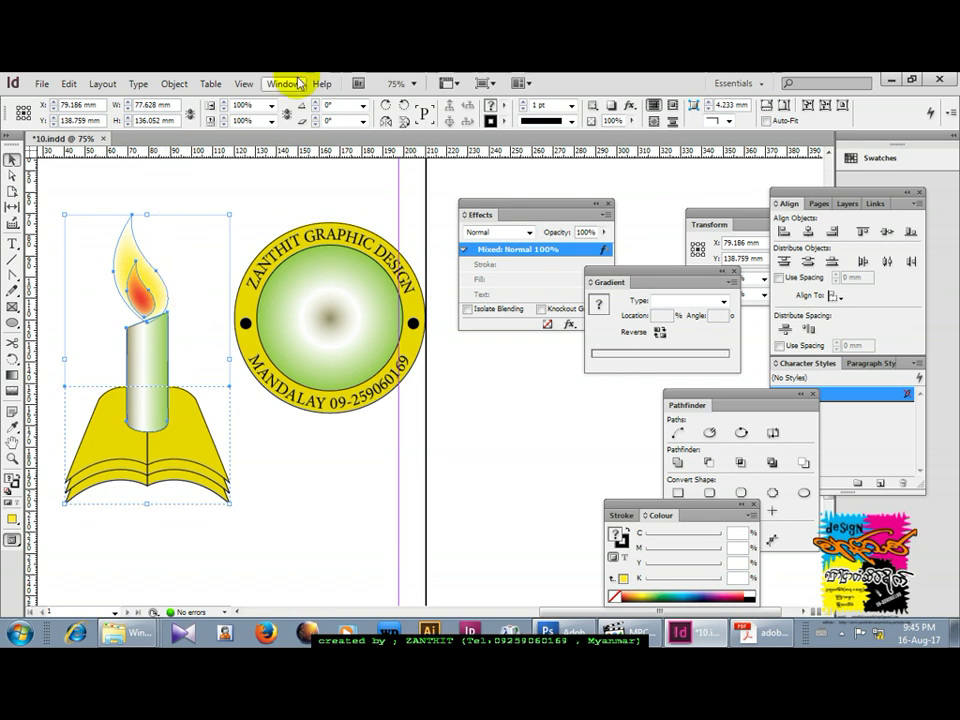
Scale the candle-and-book artwork down twice, undo both, and check the Transform panel options.
drag(735, 210, 660, 199)
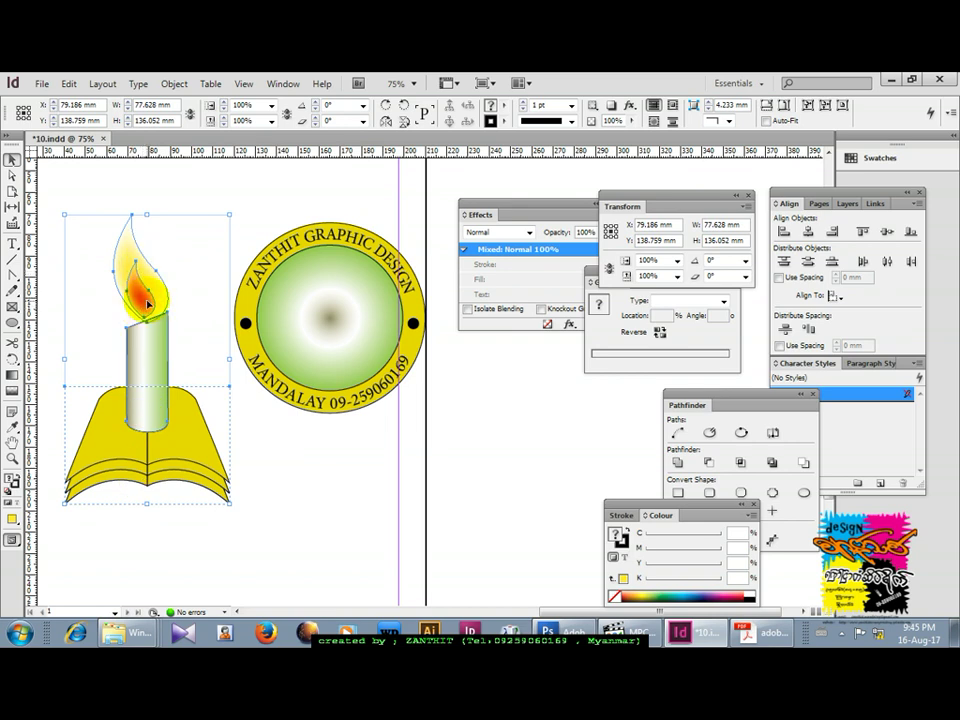
drag(231, 213, 213, 246)
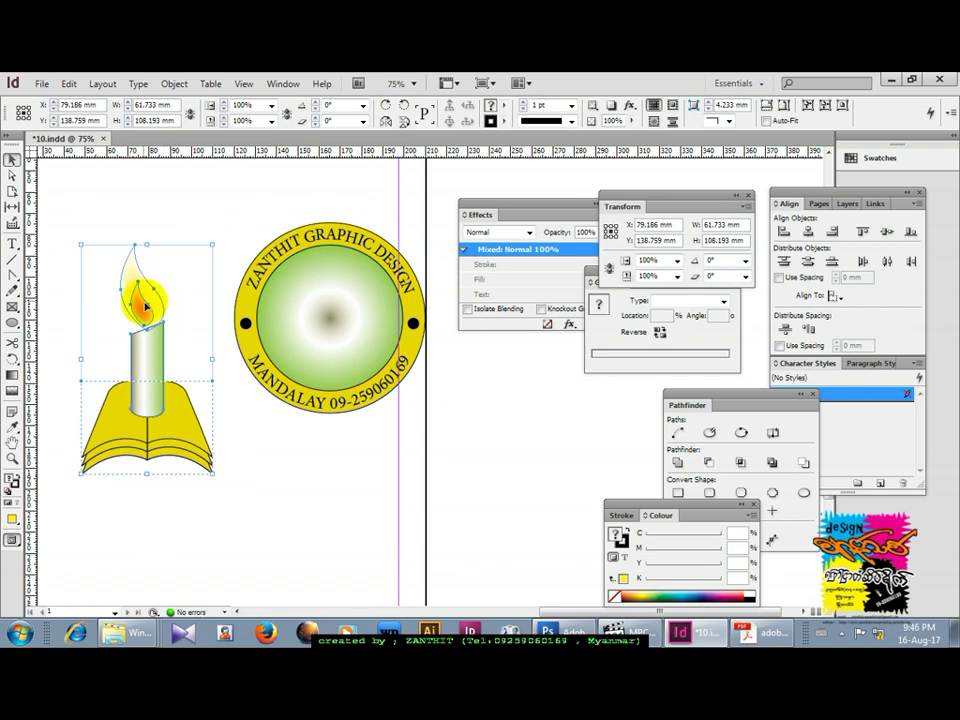
drag(211, 246, 196, 273)
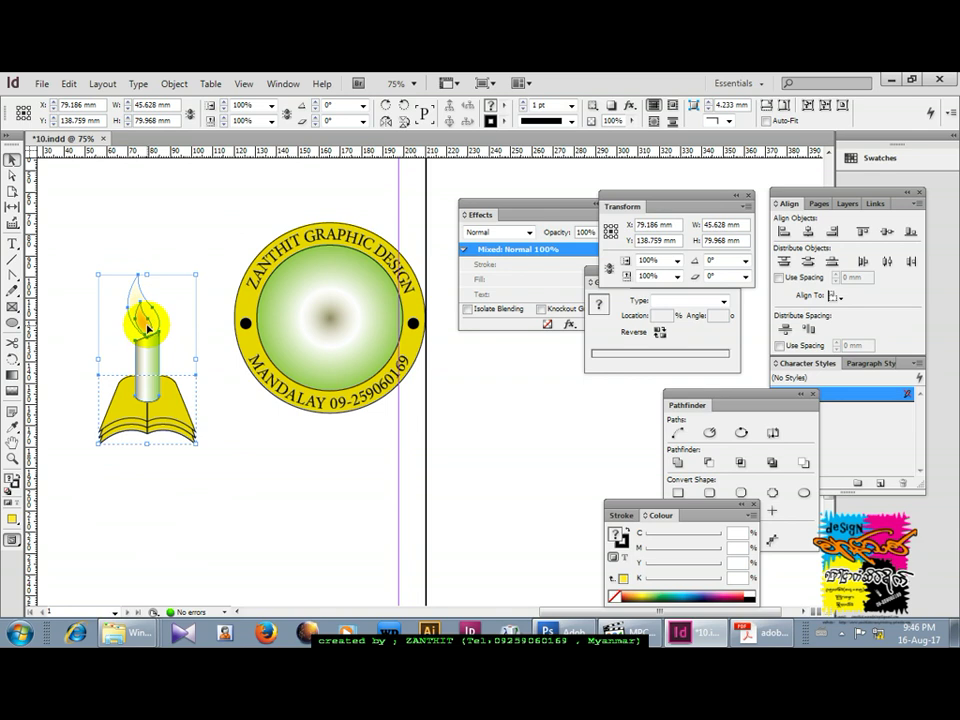
key(ctrl+z)
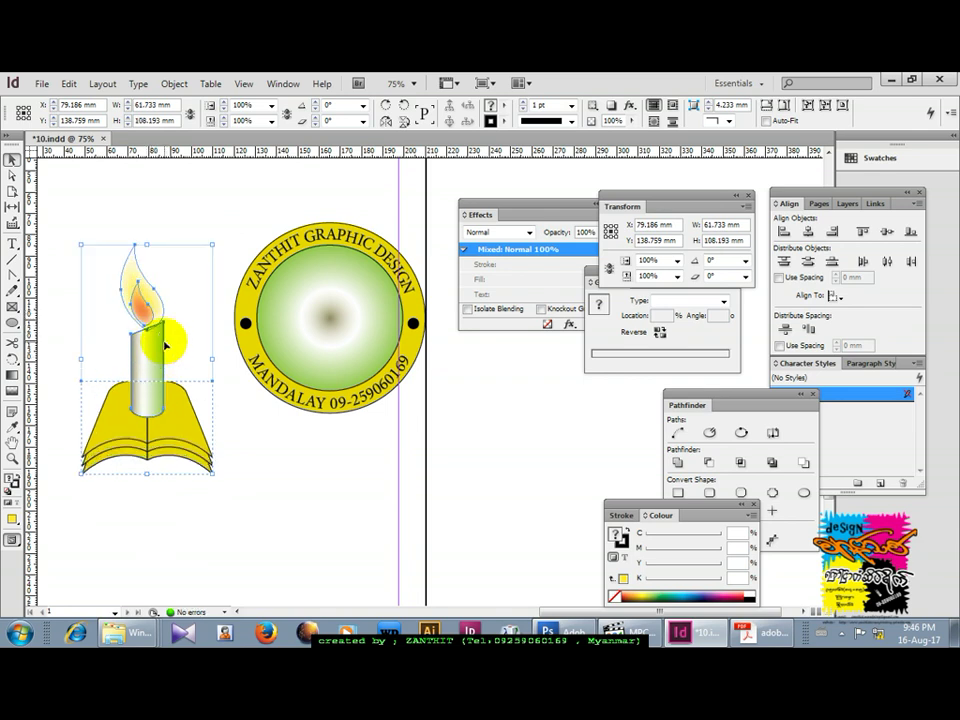
key(ctrl+z)
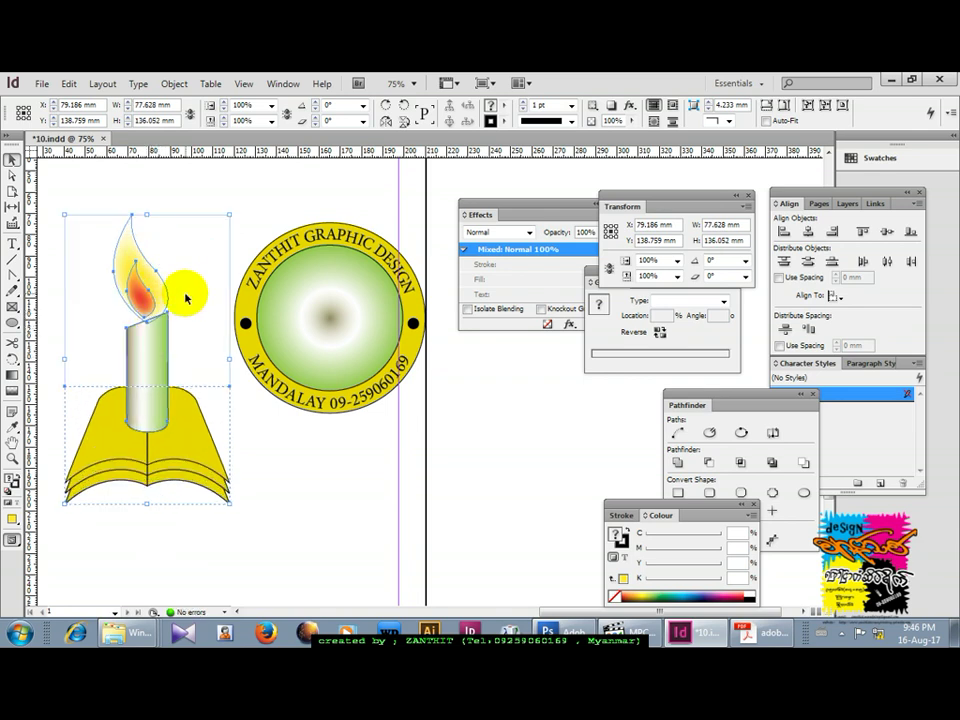
click(746, 209)
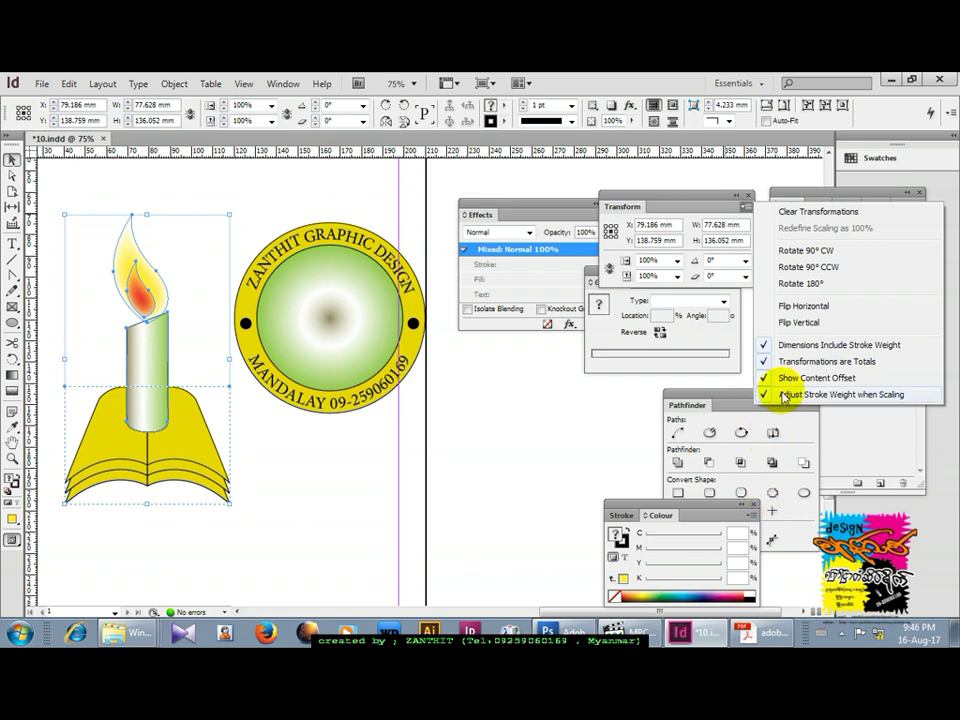
click(636, 403)
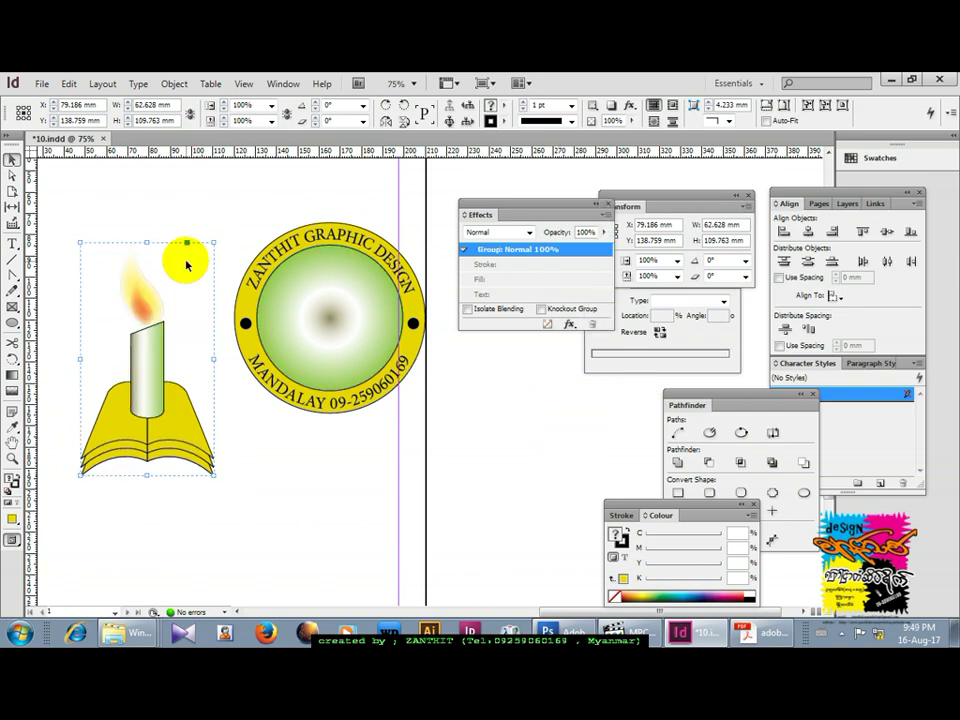
Move the candle group onto the centre of the badge's green circle.
click(190, 283)
drag(148, 320, 318, 345)
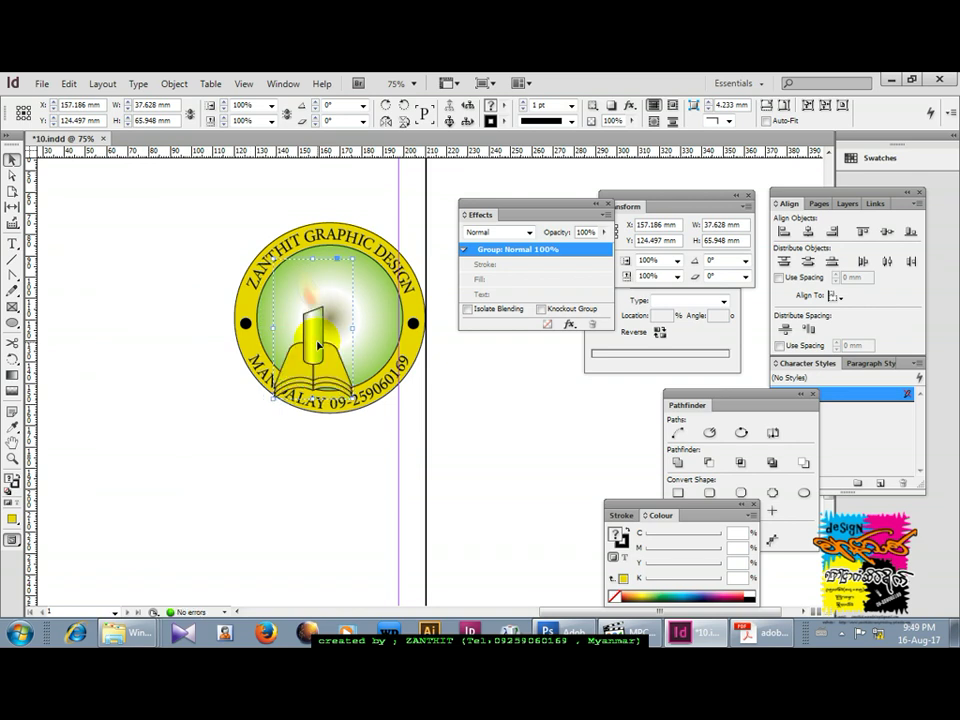
drag(318, 342, 334, 331)
drag(370, 240, 366, 254)
Shrink the candle group to about 34 mm wide and zoom in on the badge.
click(680, 632)
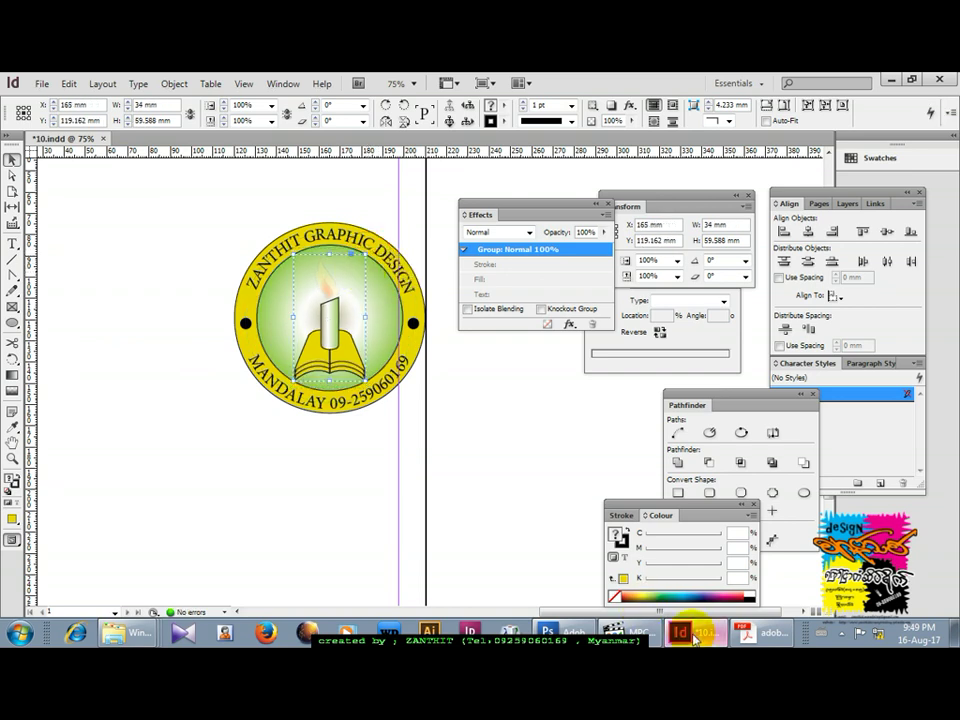
click(843, 630)
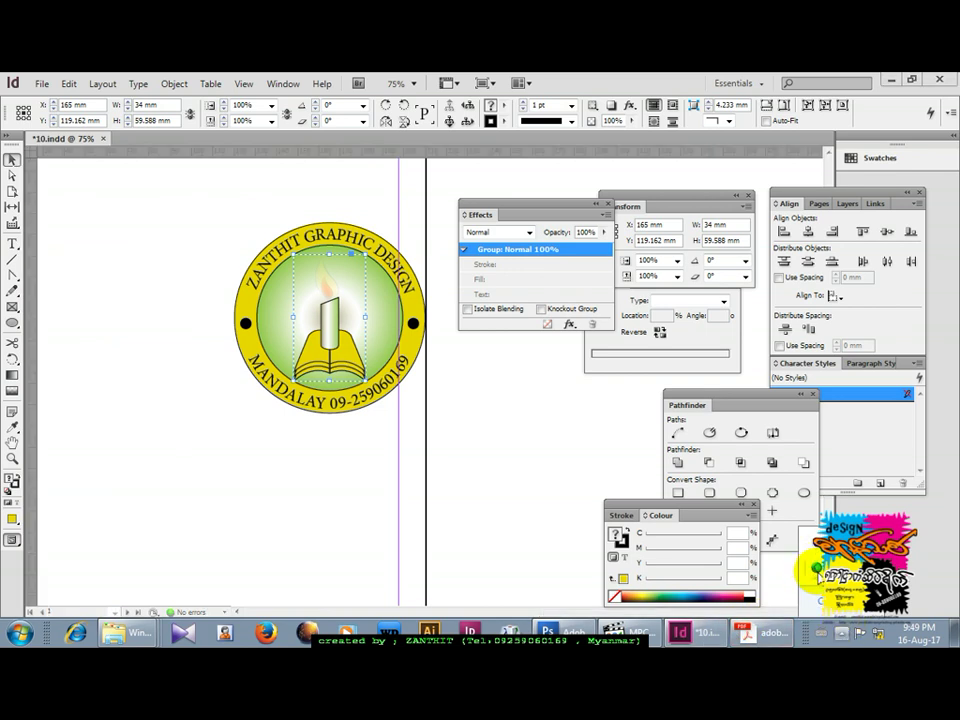
click(816, 570)
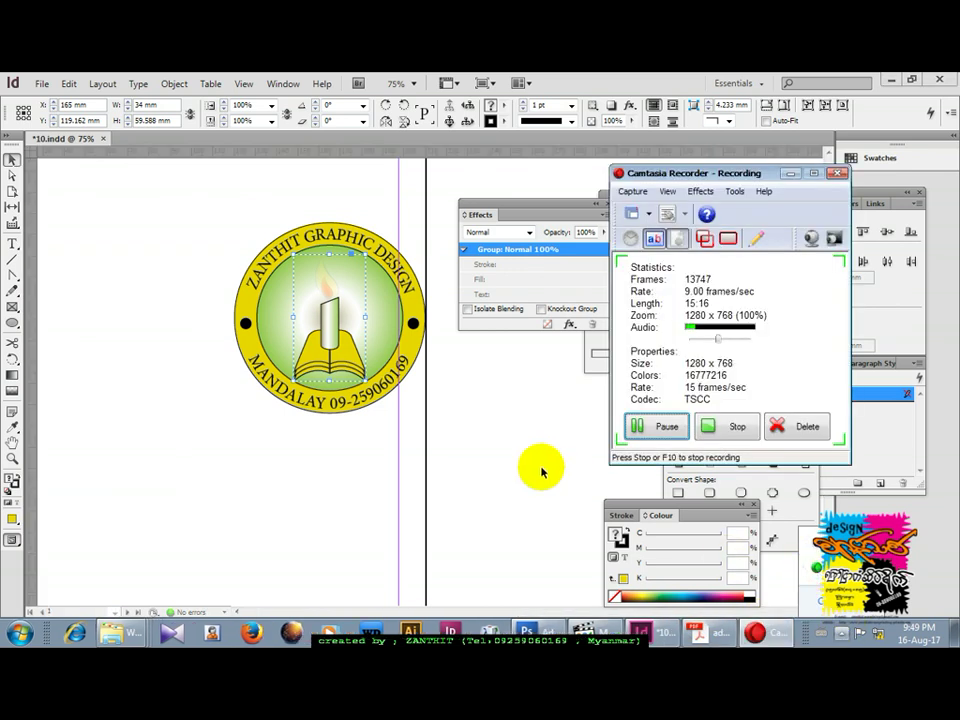
click(514, 437)
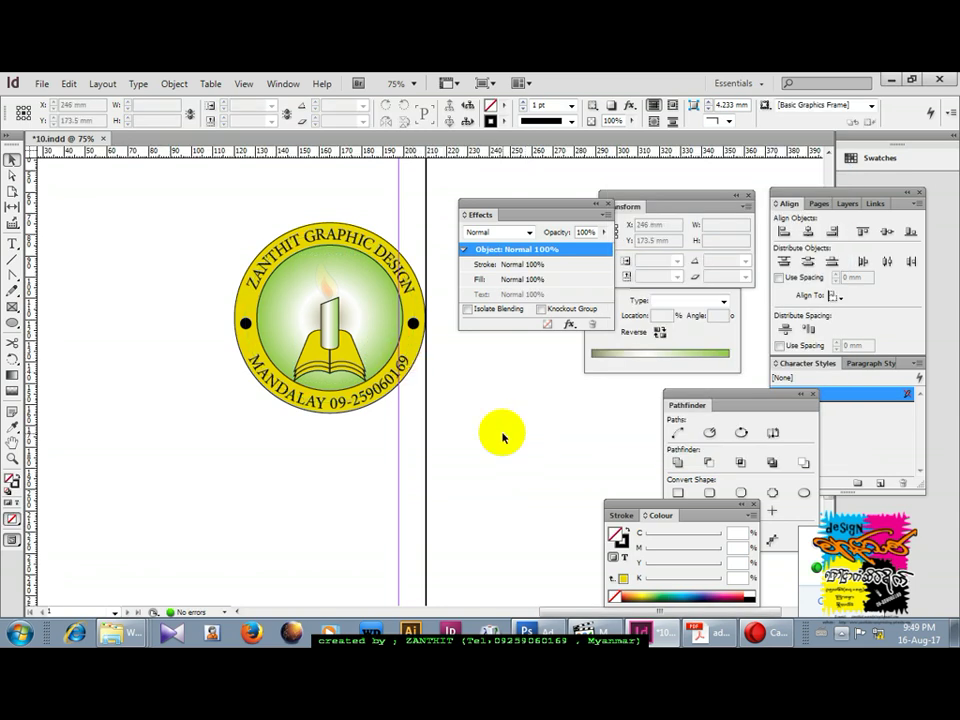
key(ctrl+equal)
key(ctrl+equal)
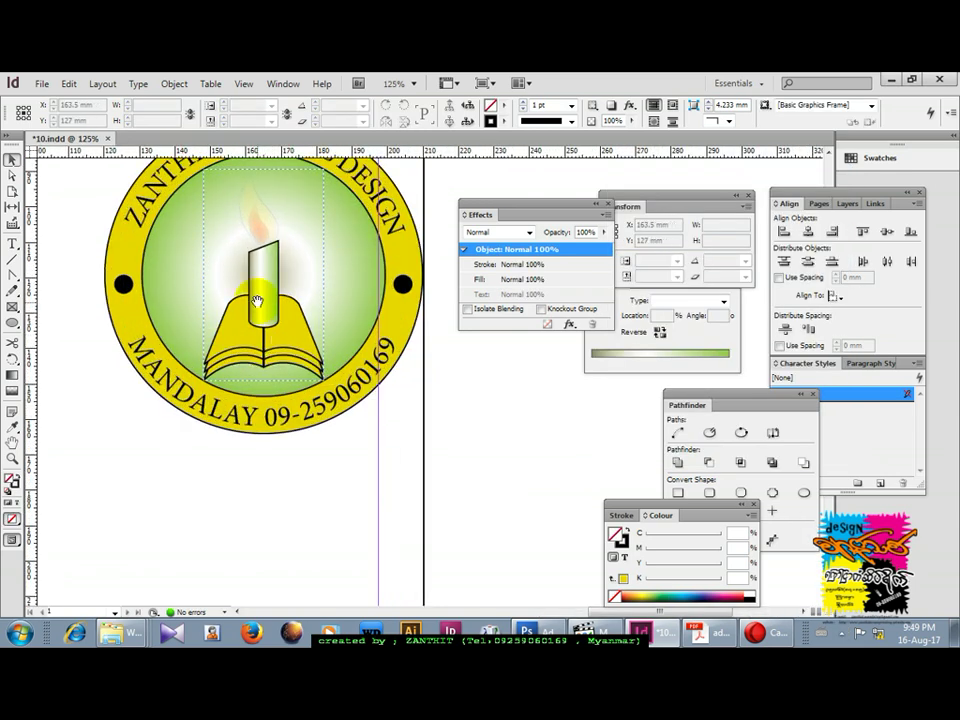
Zoom to 125% and select the candle-and-book group, dismissing its context menu.
click(270, 368)
key(ctrl+minus)
click(317, 452)
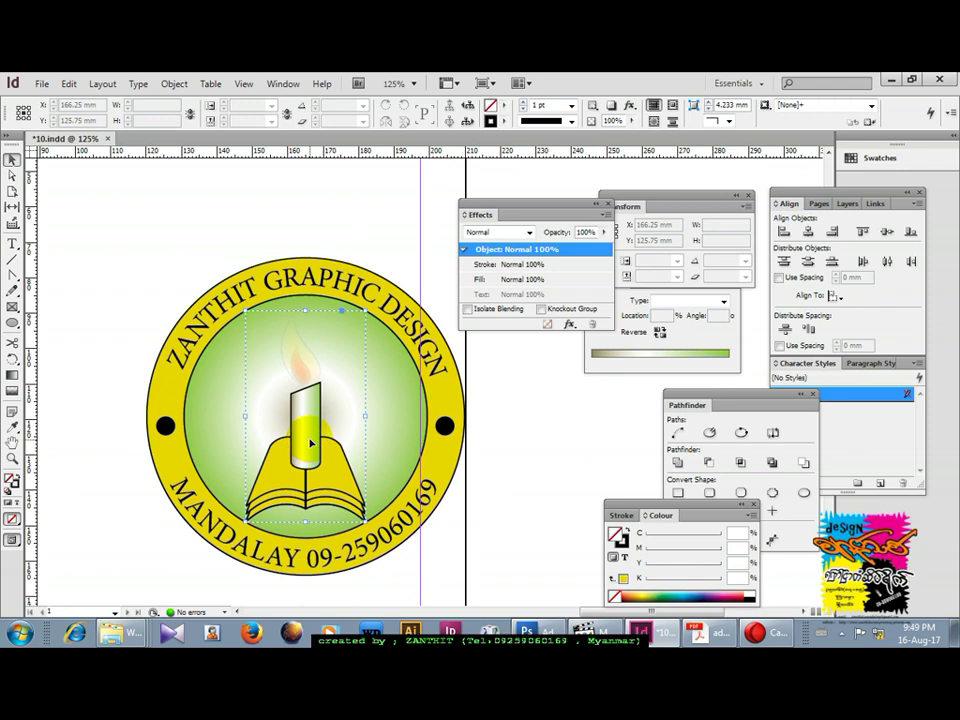
key(ctrl+equal)
click(313, 404)
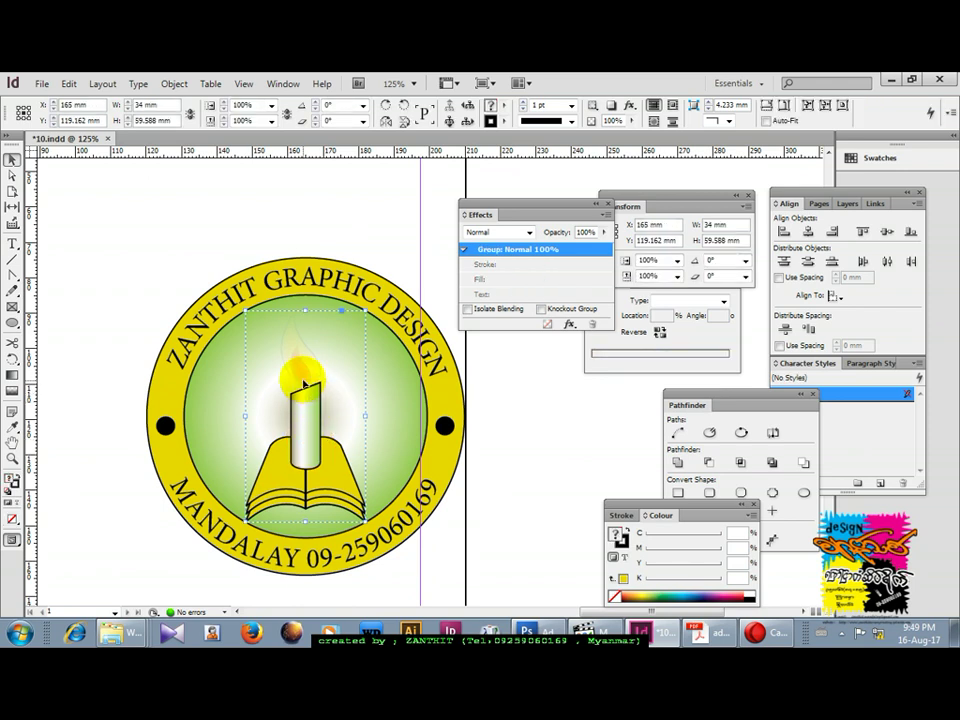
right_click(304, 373)
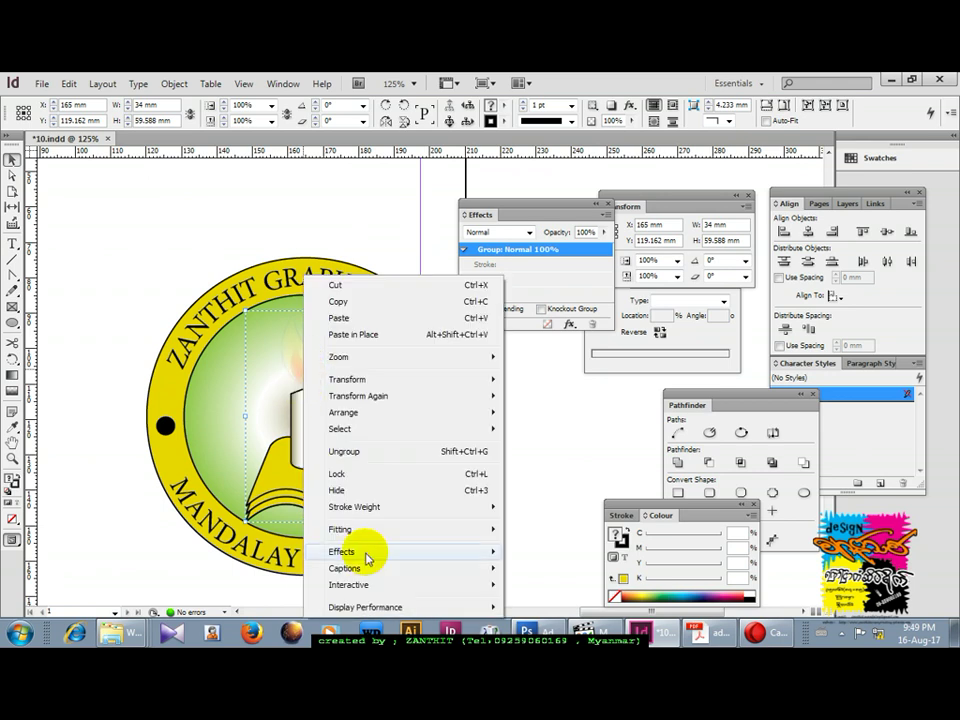
mouse_move(366, 556)
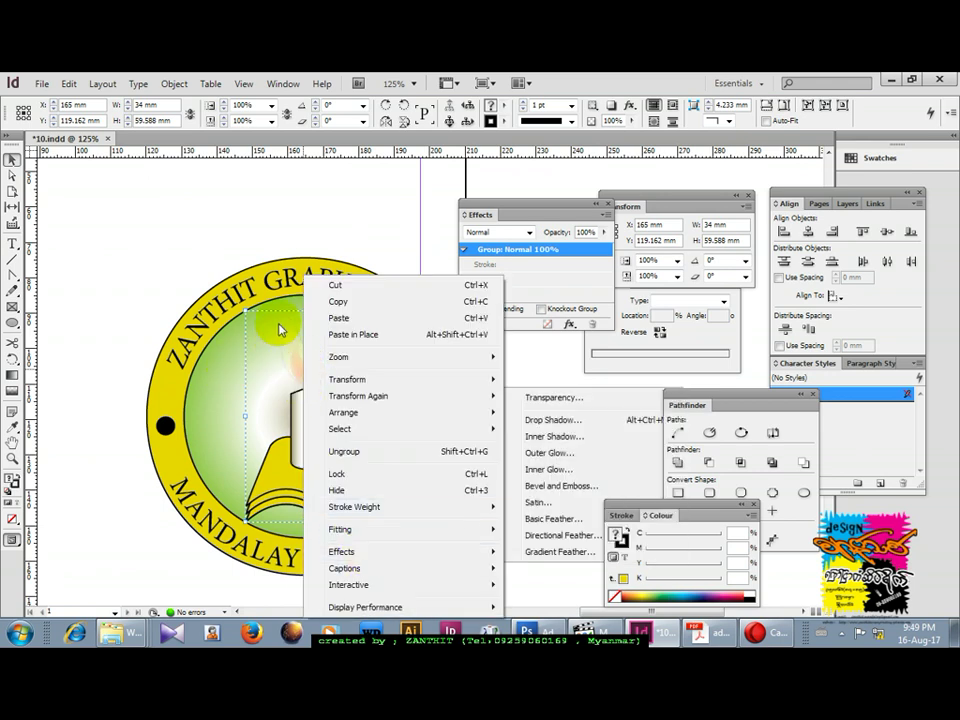
key(Escape)
Ungroup the candle-and-book emblem and select the yellow flame on its own.
click(310, 375)
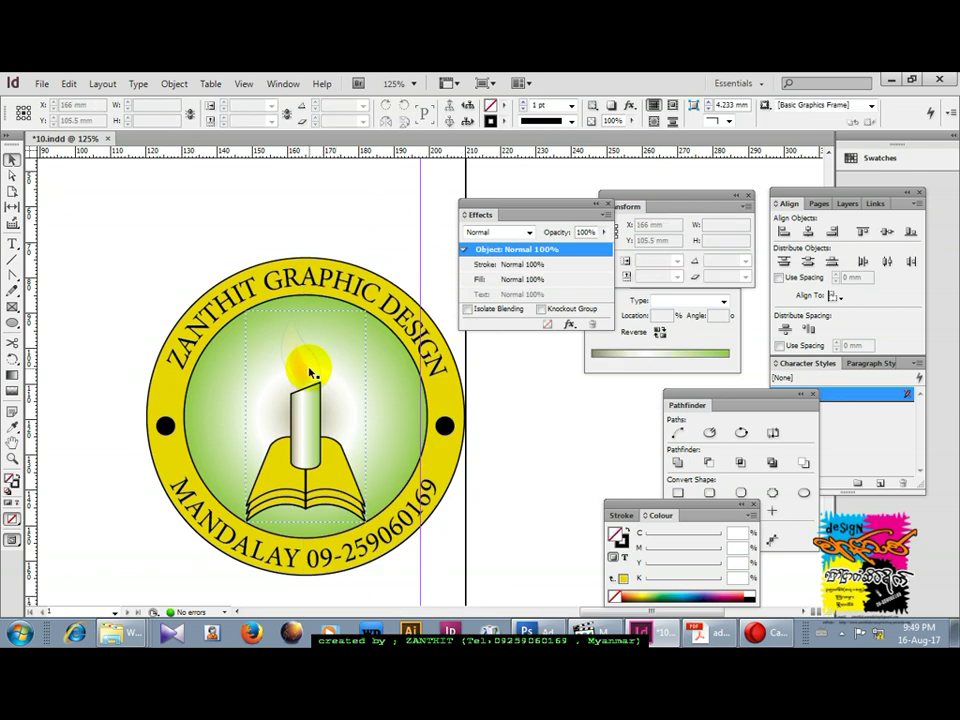
click(310, 373)
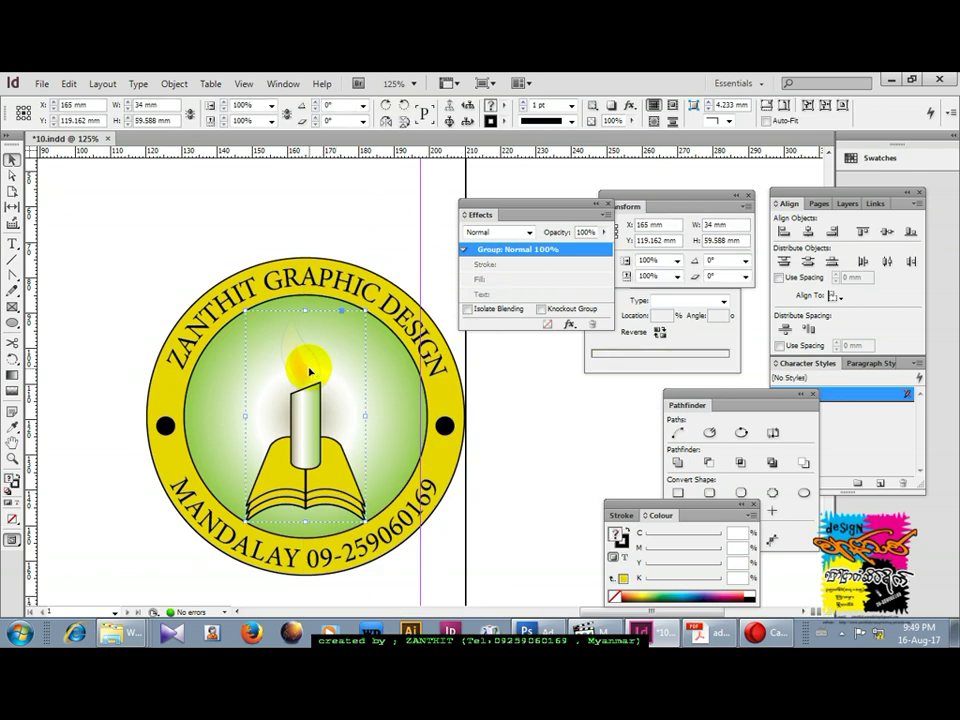
right_click(310, 373)
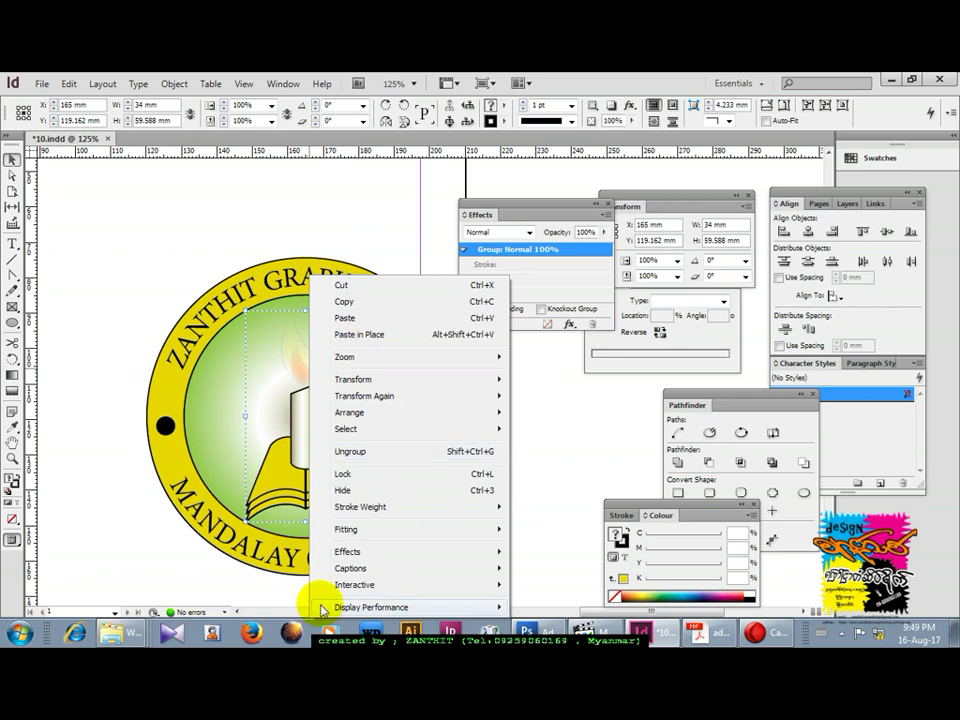
mouse_move(352, 556)
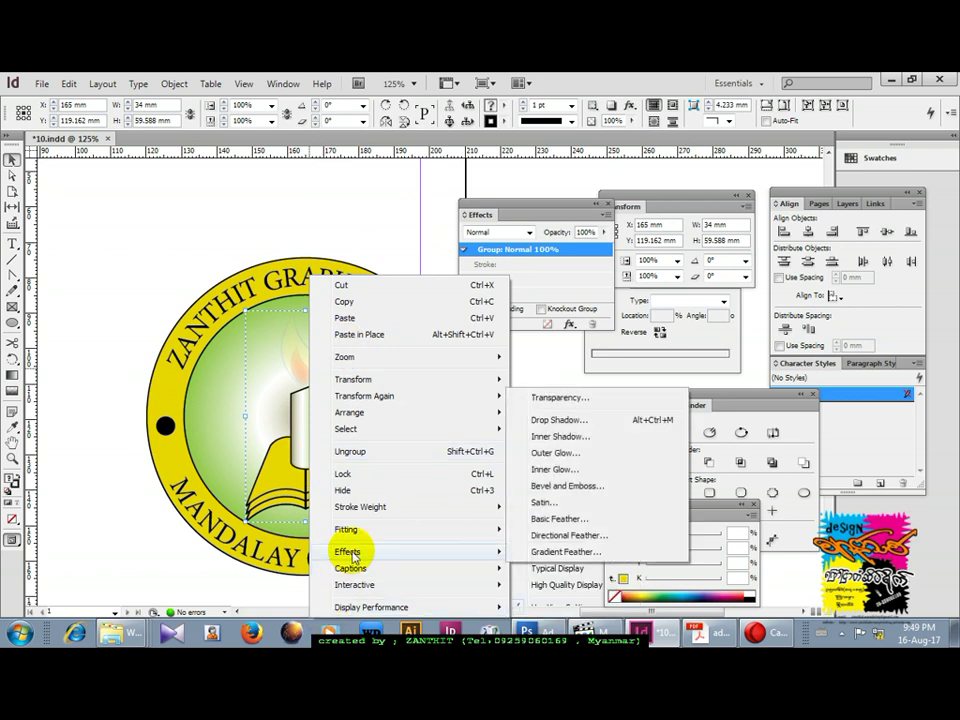
click(353, 452)
click(316, 362)
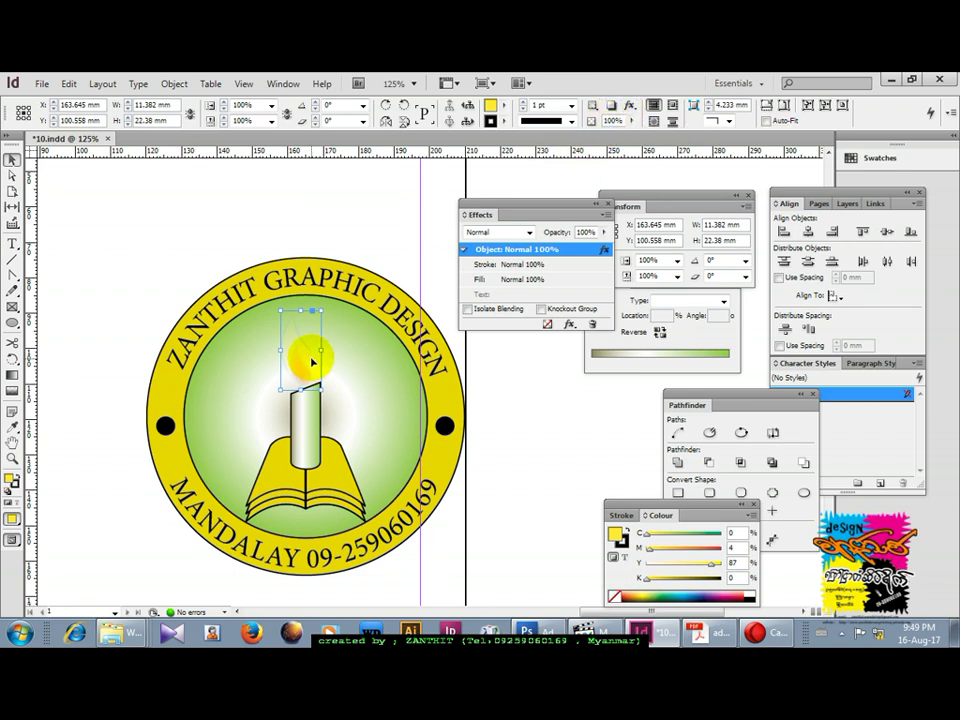
click(281, 84)
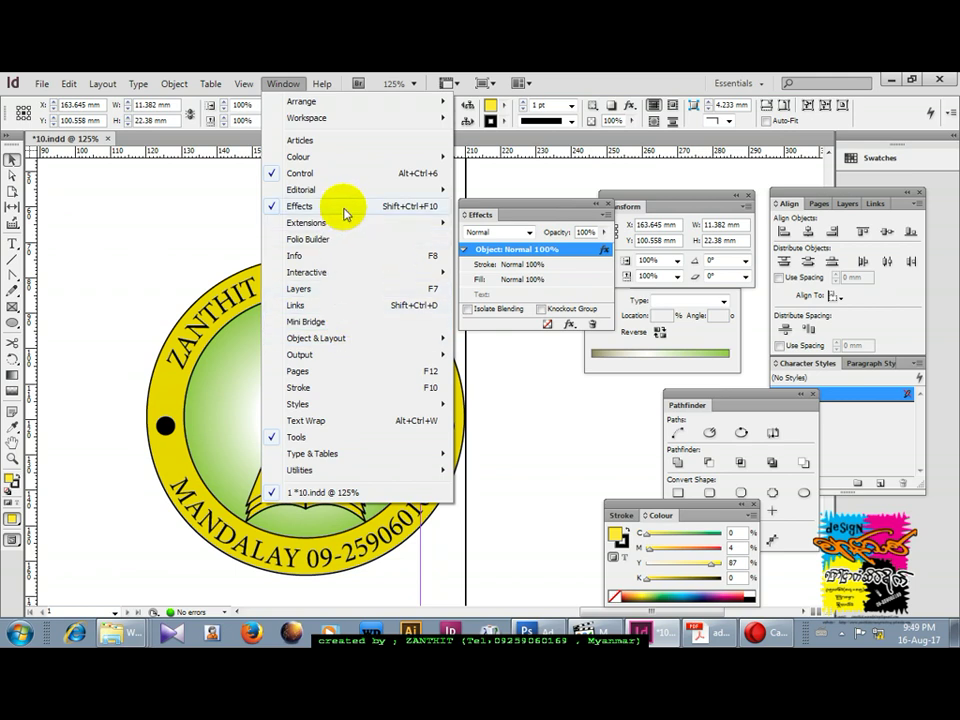
Give the yellow flame a 3 mm Basic Feather effect.
click(514, 321)
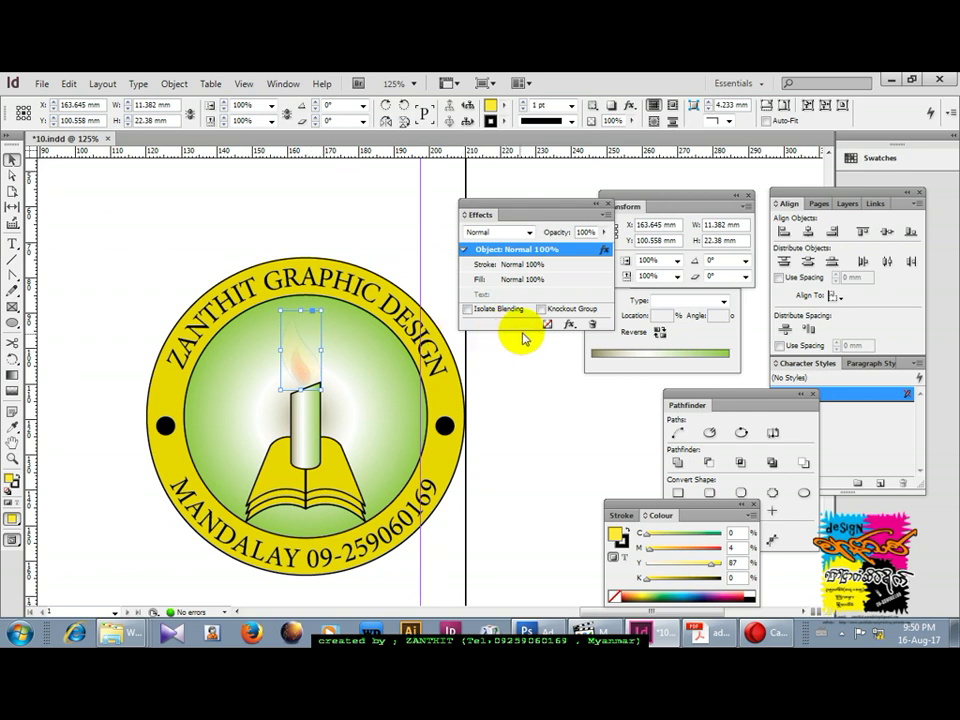
click(569, 324)
click(620, 449)
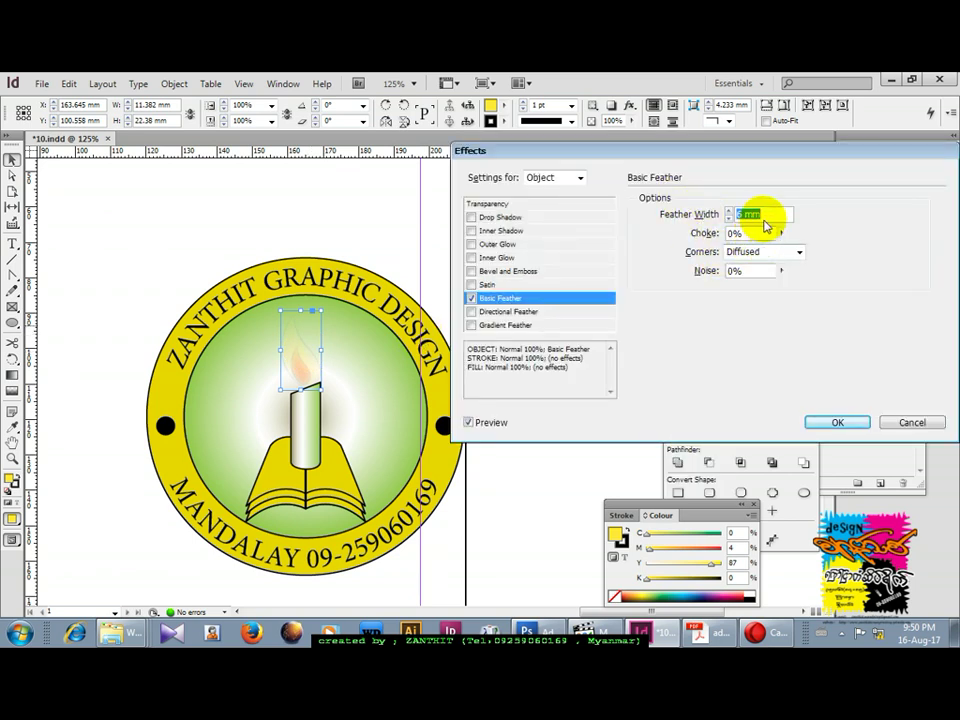
click(731, 218)
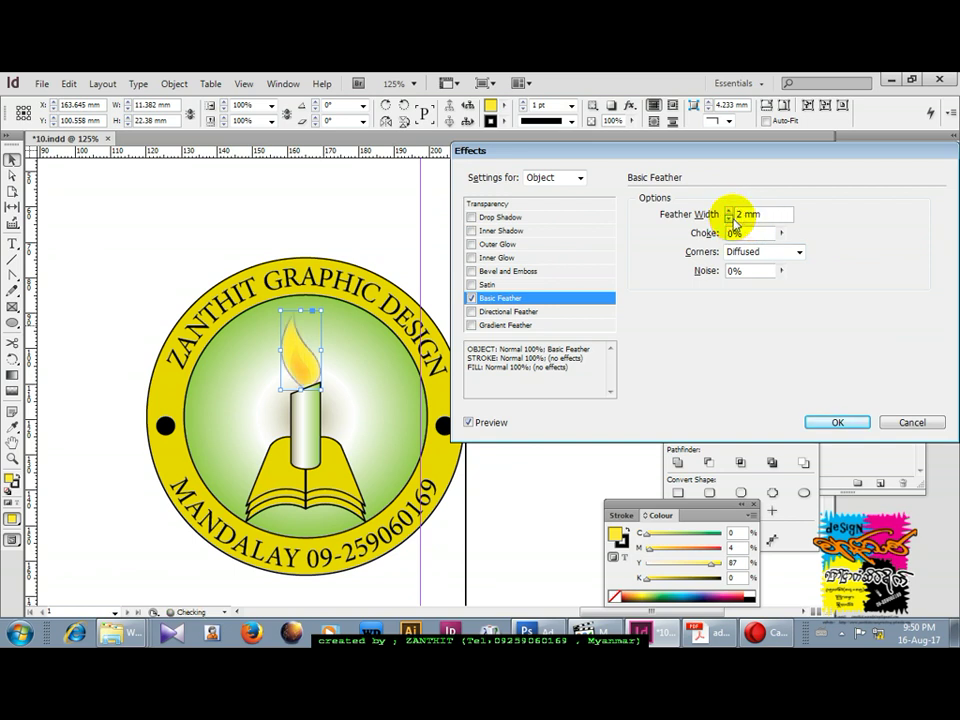
click(828, 422)
Apply a 2 mm Basic Feather to the red inner flame.
click(393, 226)
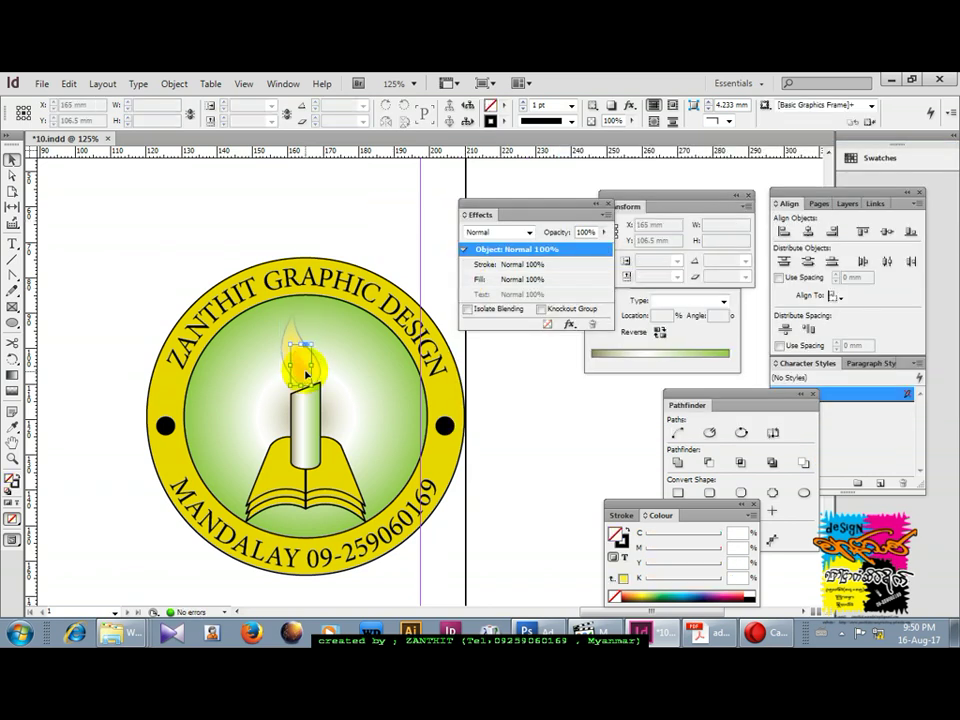
click(307, 371)
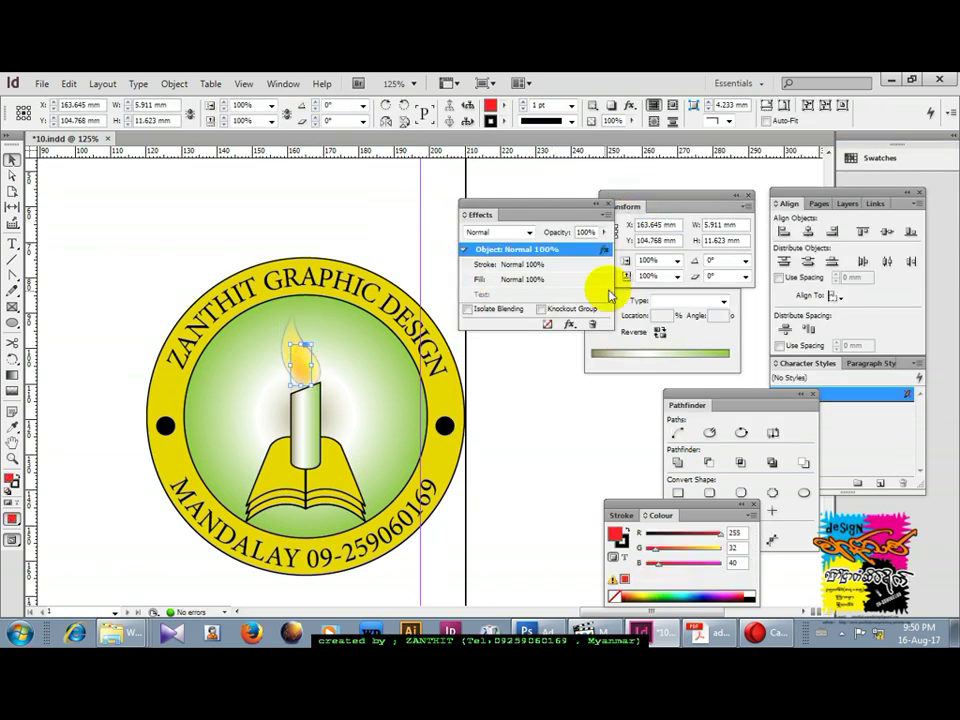
click(569, 324)
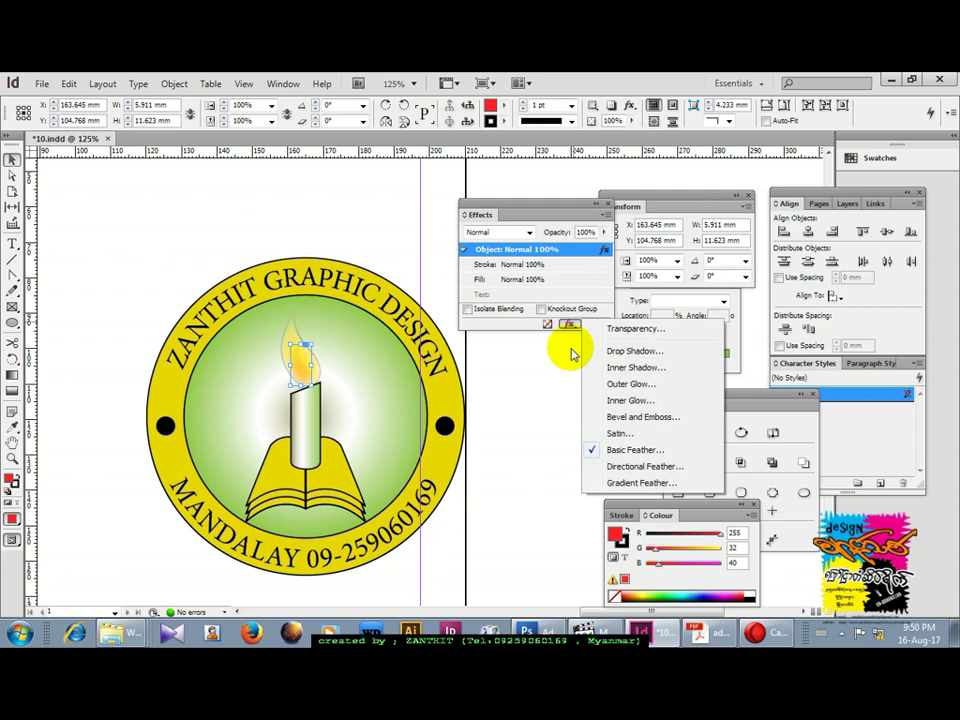
click(623, 452)
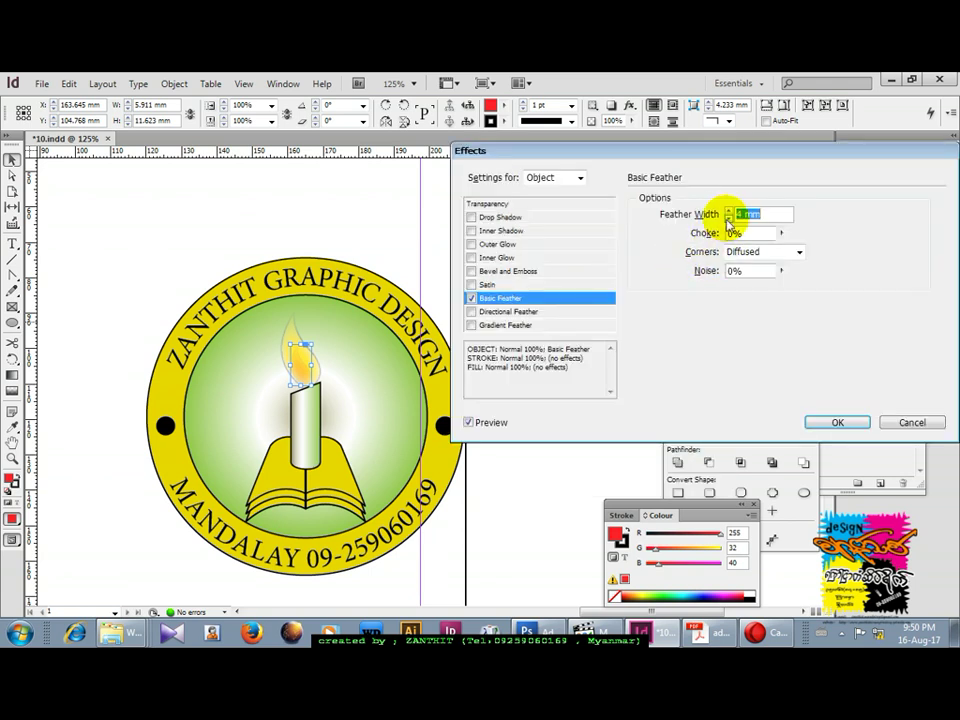
click(729, 219)
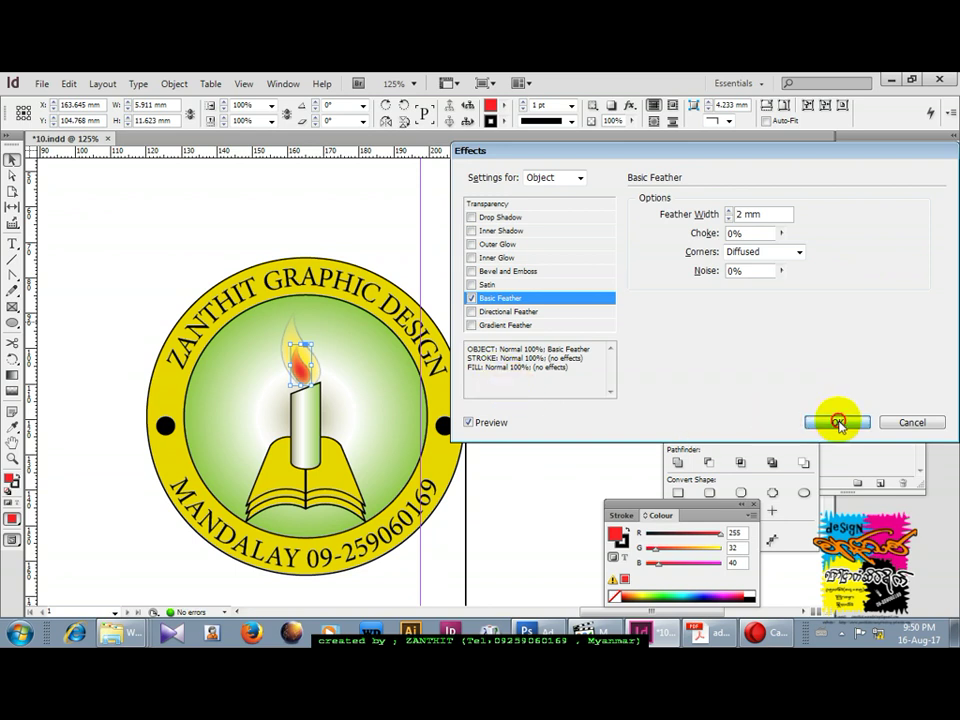
click(838, 422)
Nudge the flames and candle-and-book artwork slightly up and right.
click(403, 222)
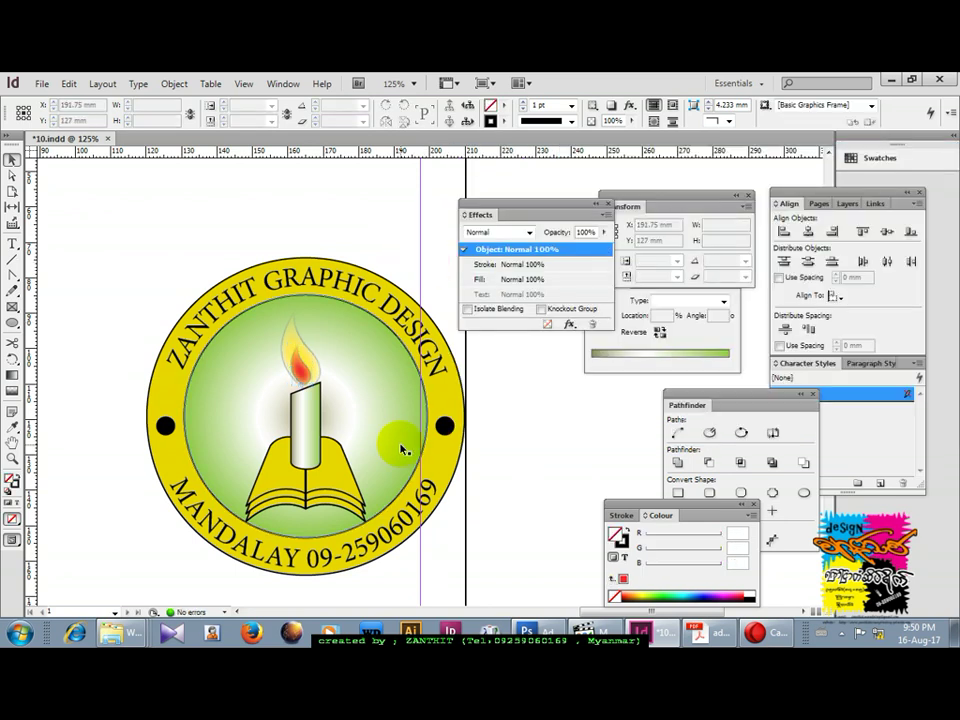
click(340, 492)
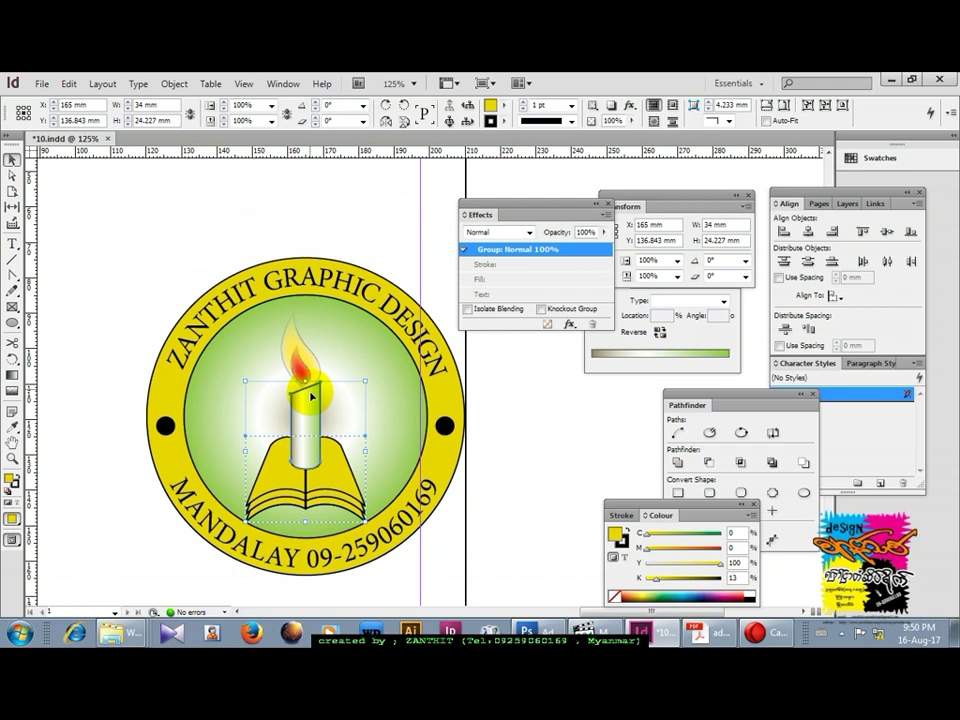
shift+click(300, 340)
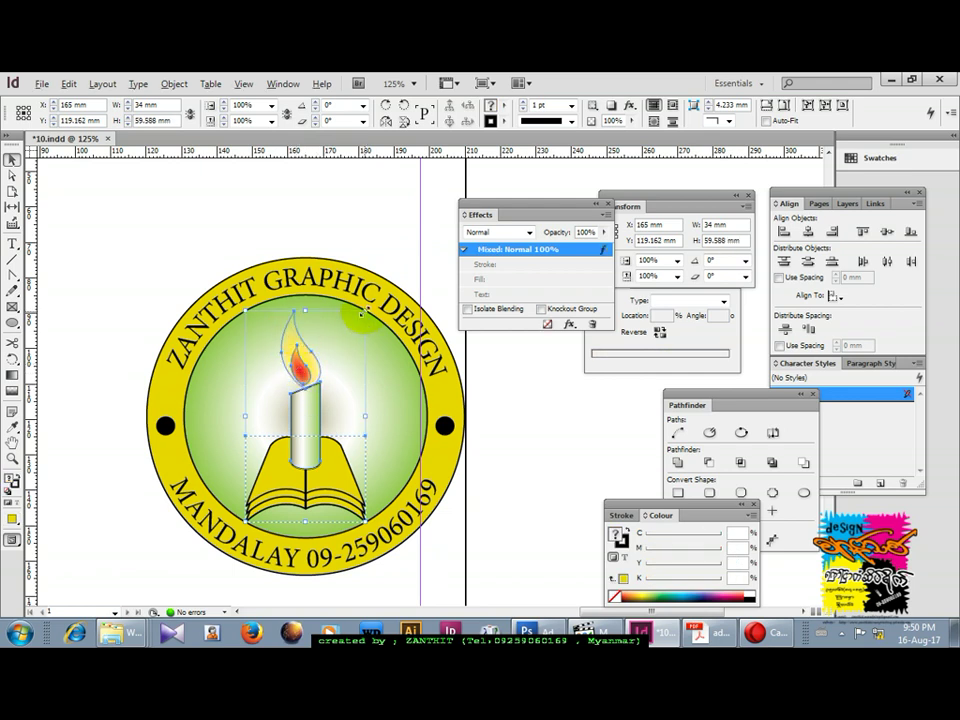
key(Up)
key(Up)
key(Up)
key(Up)
key(Up)
key(Up)
key(Right)
key(Right)
key(Right)
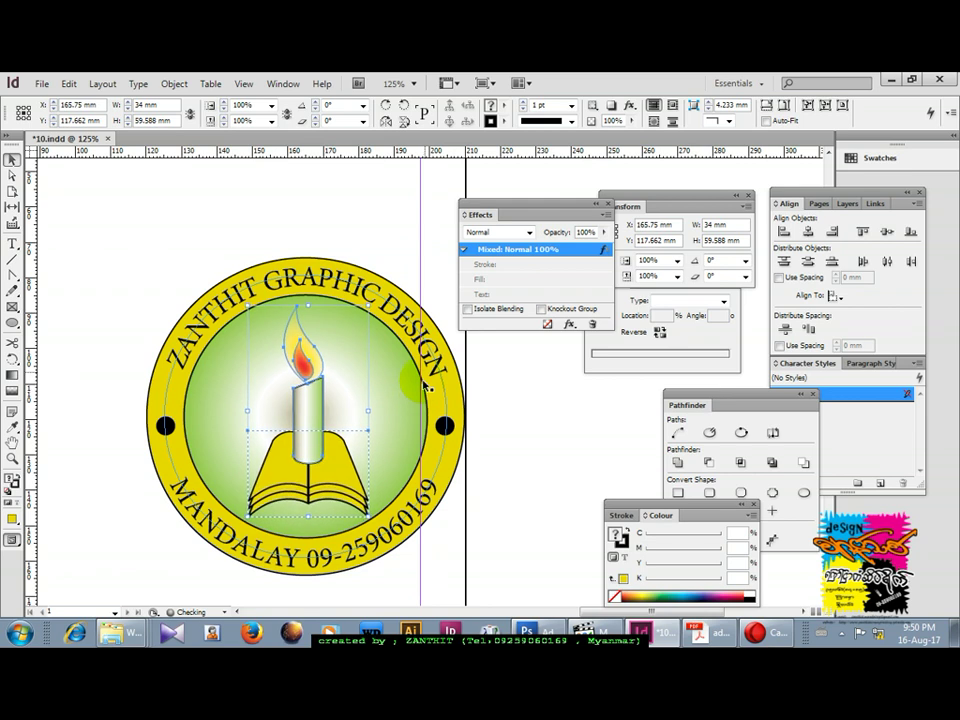
Zoom out and move the whole badge left on the page.
click(380, 233)
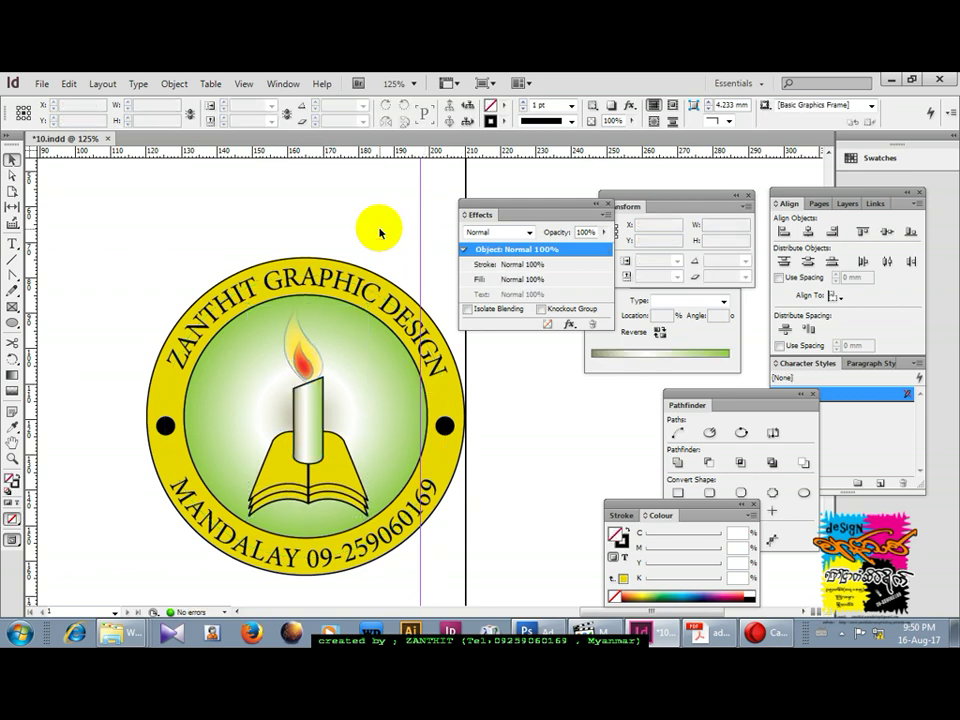
key(ctrl+minus)
key(ctrl+minus)
drag(328, 310, 520, 447)
drag(489, 381, 417, 378)
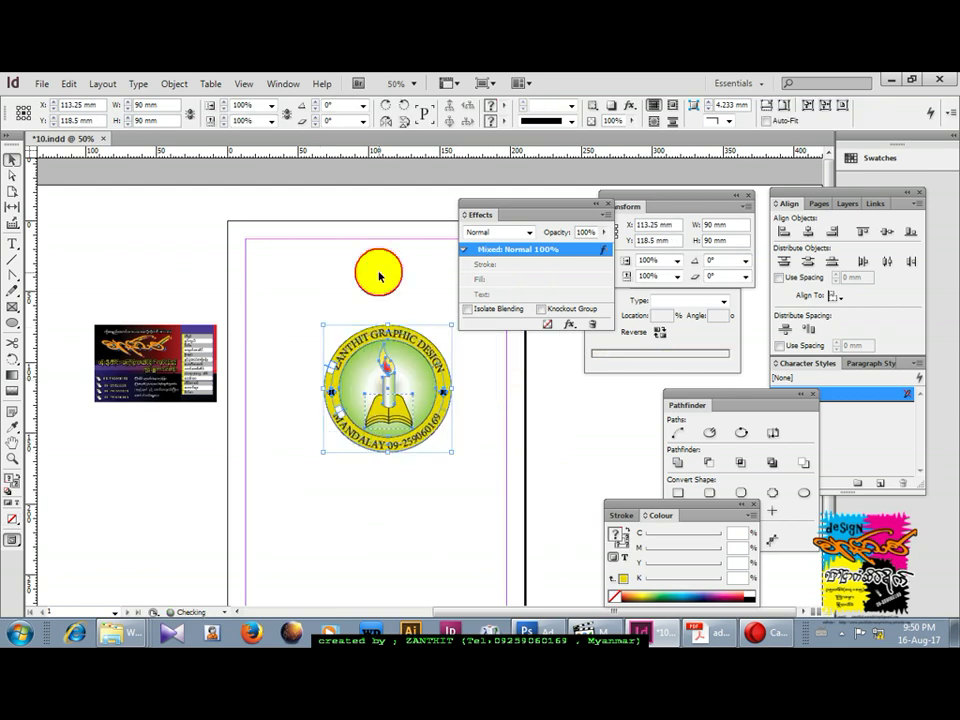
click(379, 274)
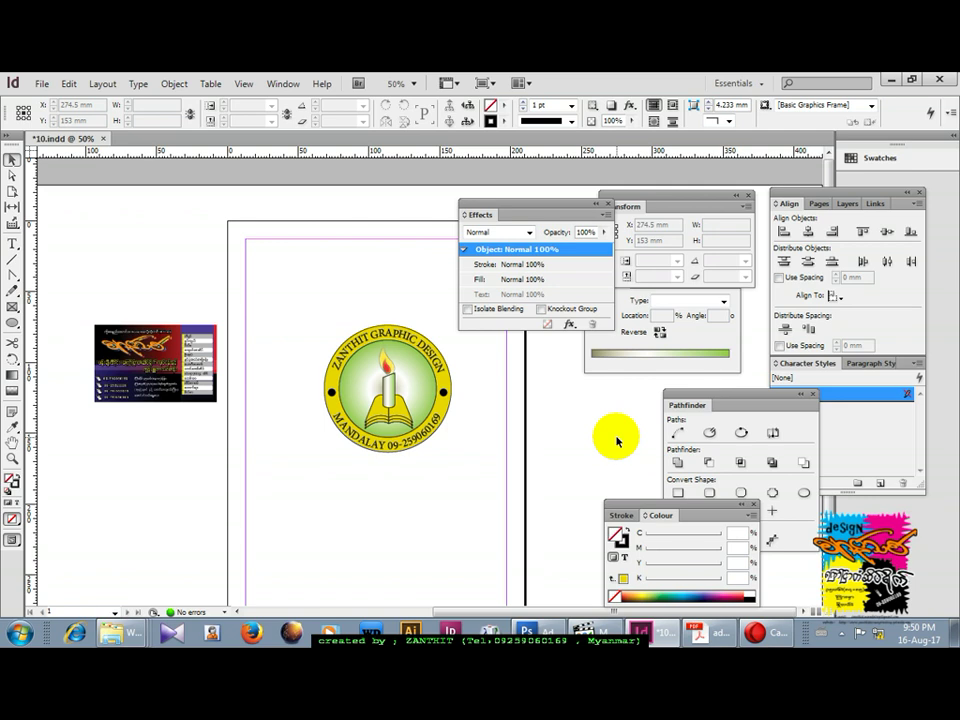
click(96, 306)
drag(279, 339, 547, 490)
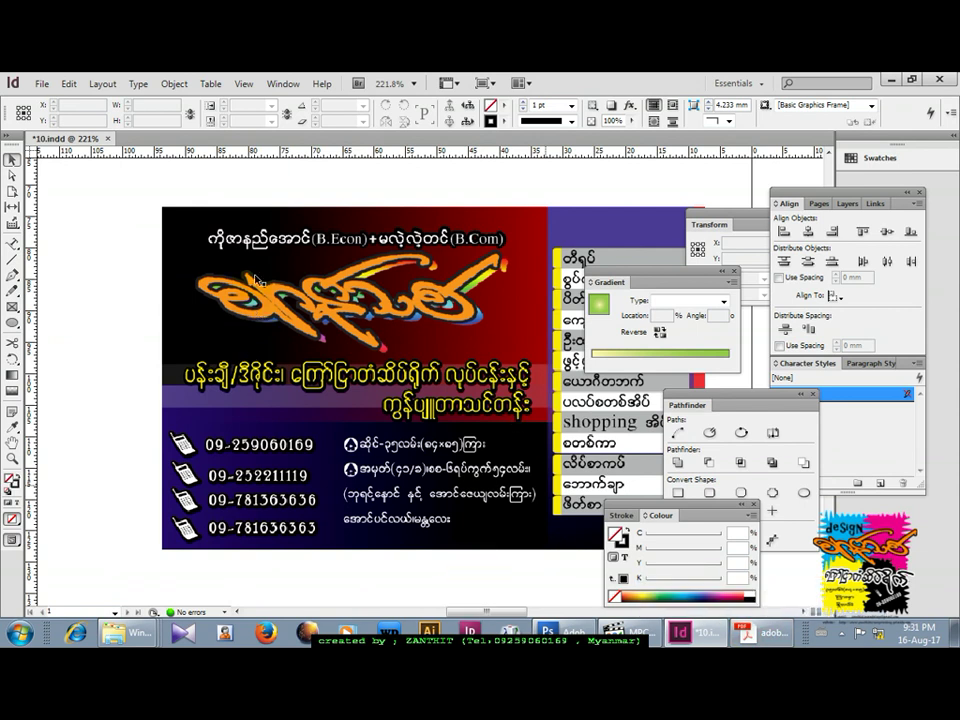
key(ctrl+minus)
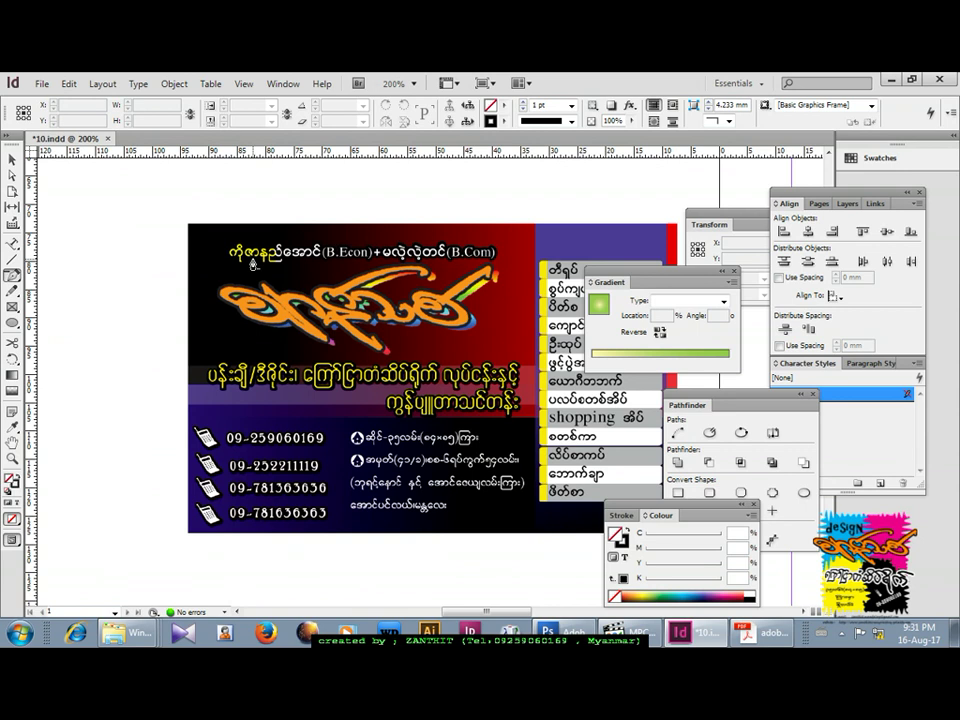
key(ctrl+minus)
key(ctrl+minus)
key(ctrl+minus)
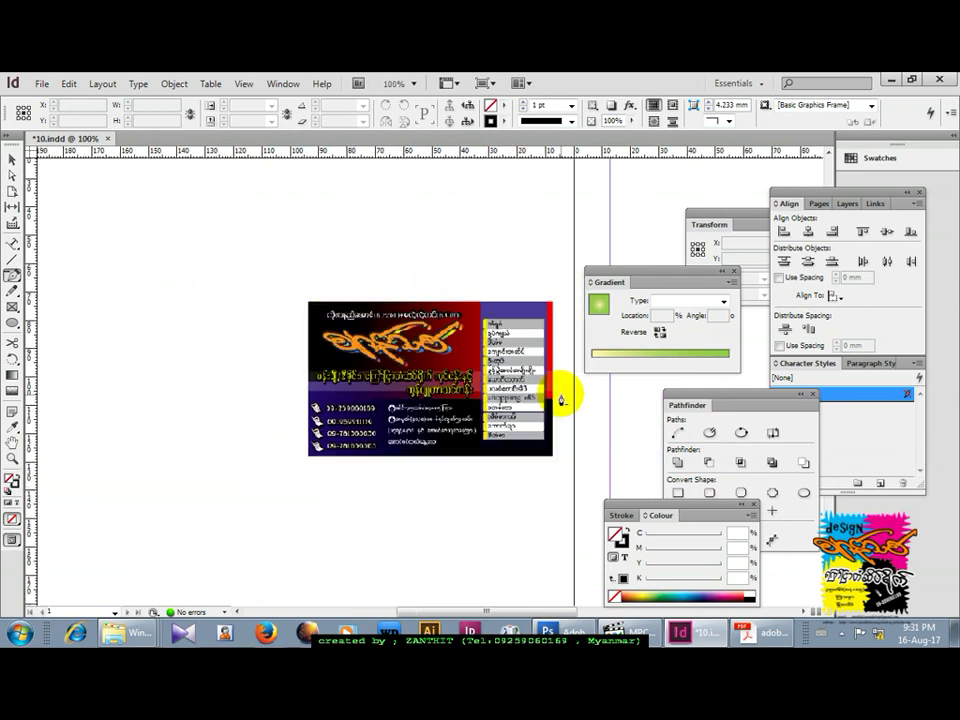
drag(556, 388, 241, 364)
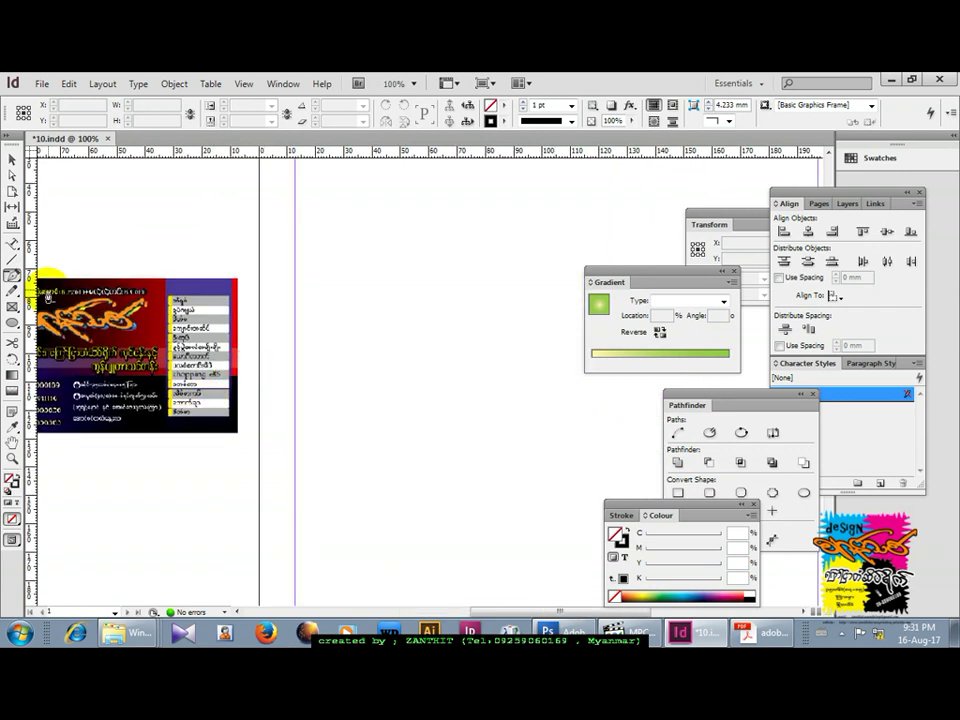
click(12, 322)
drag(343, 246, 407, 354)
key(ctrl+z)
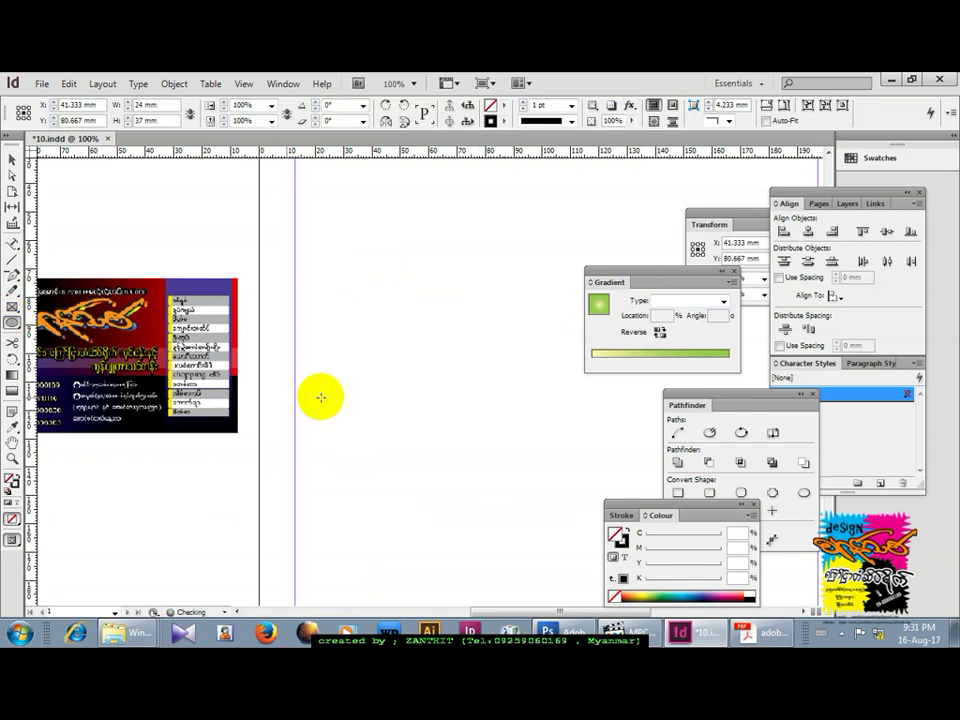
Pen-draw a closed diamond through top, left, bottom and right points on the empty page.
click(13, 275)
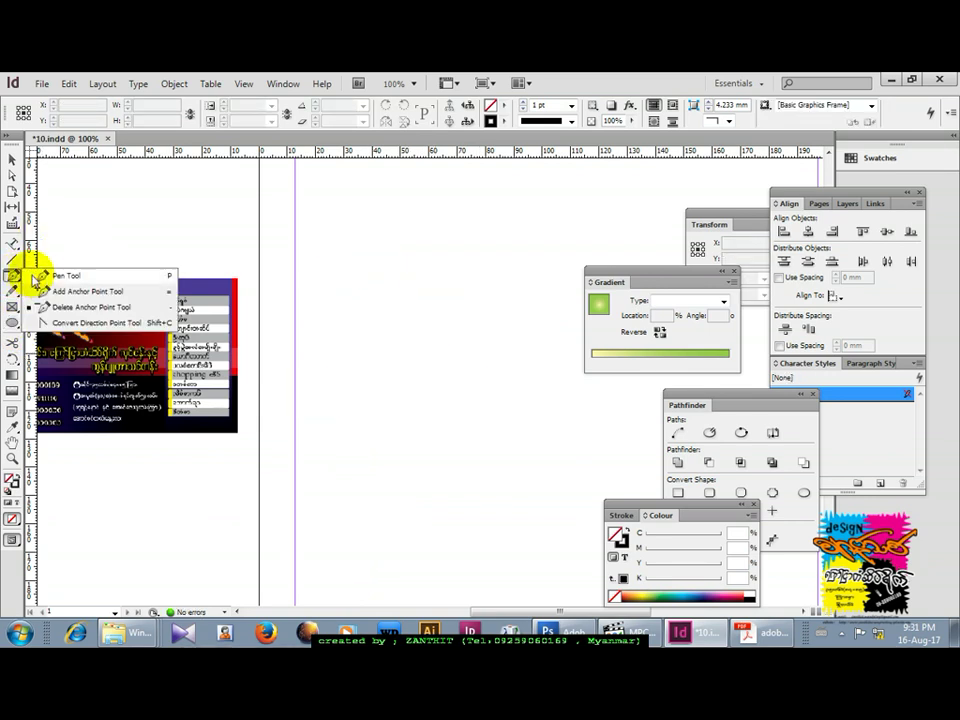
click(42, 278)
drag(400, 272, 302, 325)
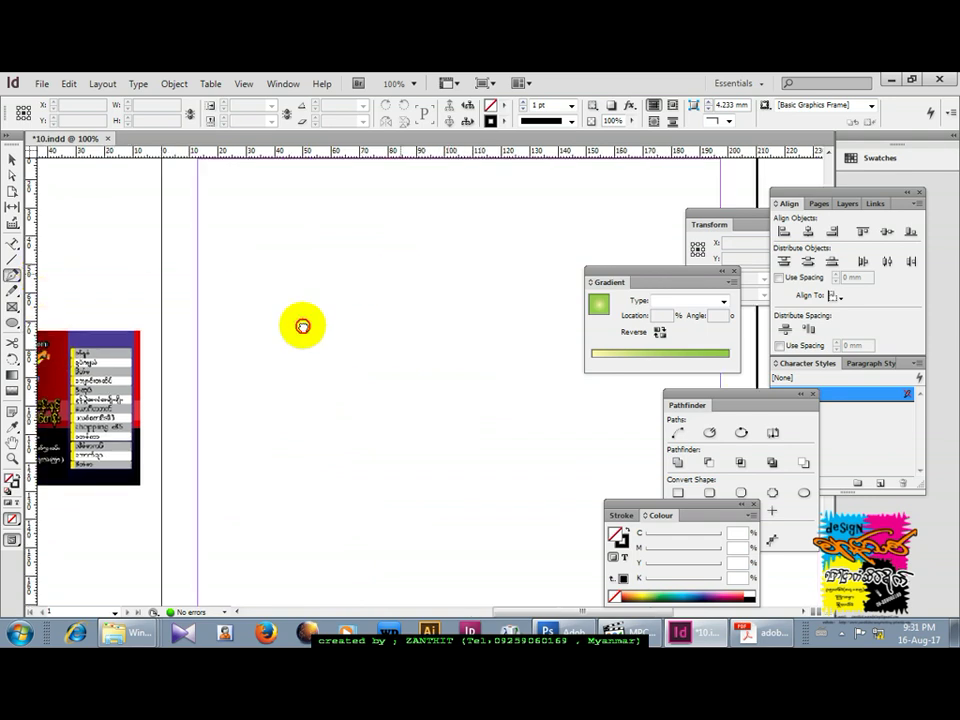
click(390, 238)
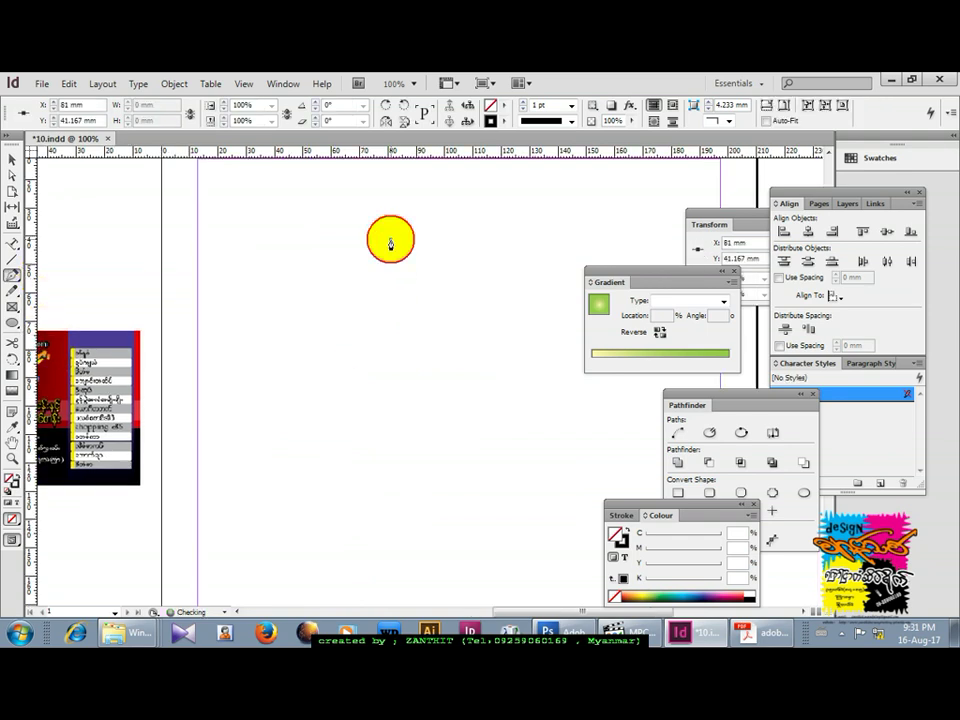
click(358, 338)
click(417, 428)
click(450, 325)
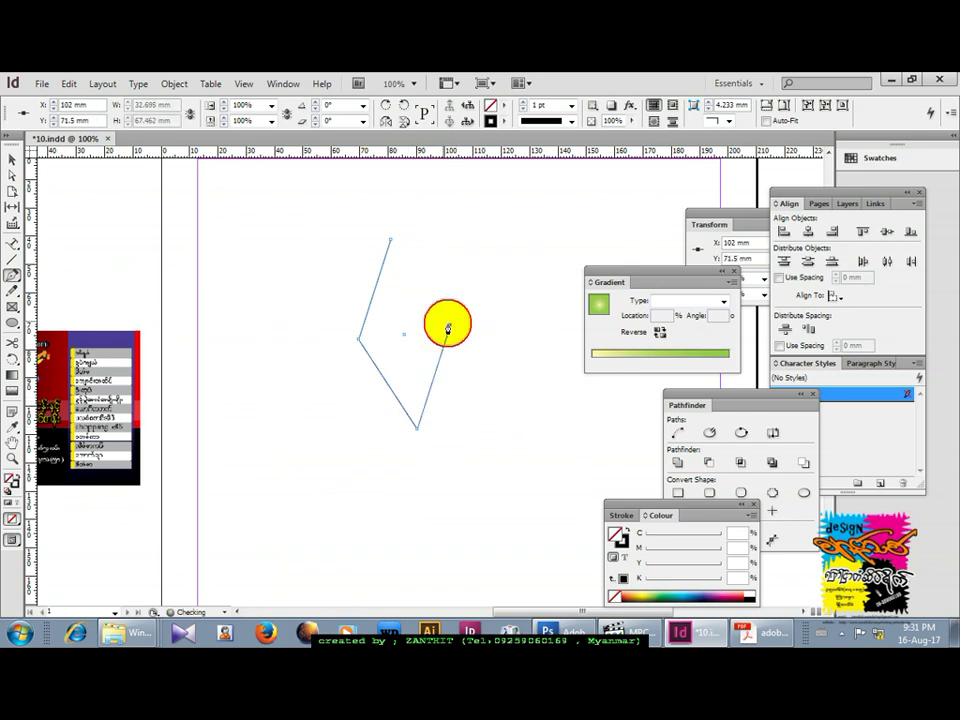
click(390, 239)
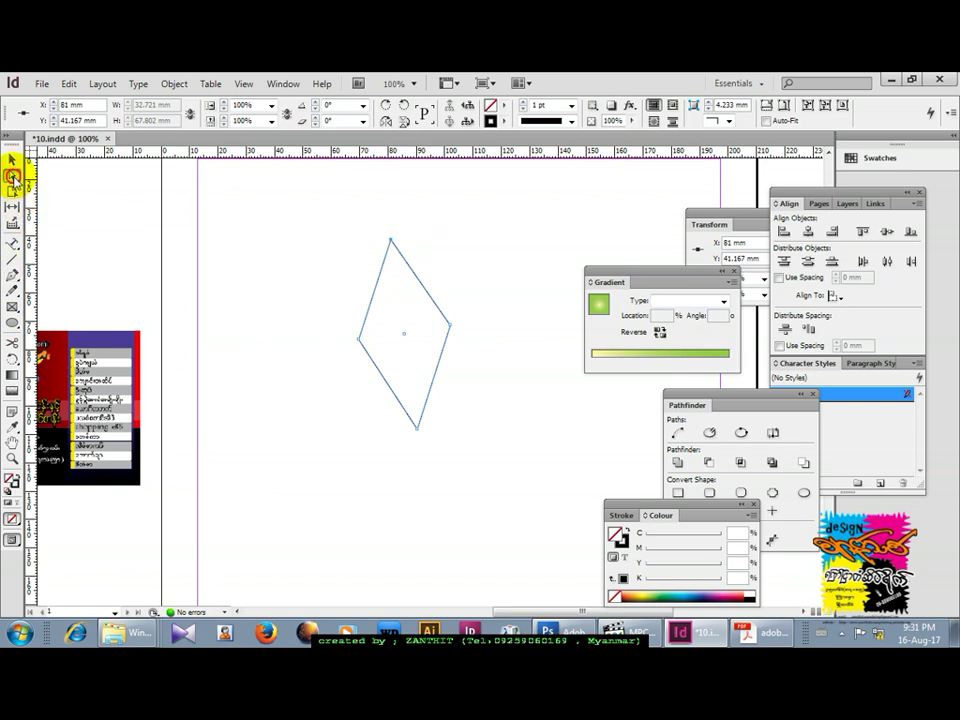
Select the diamond's left and top anchors with the Direct Selection tool and open the Pen flyout.
click(13, 178)
click(360, 343)
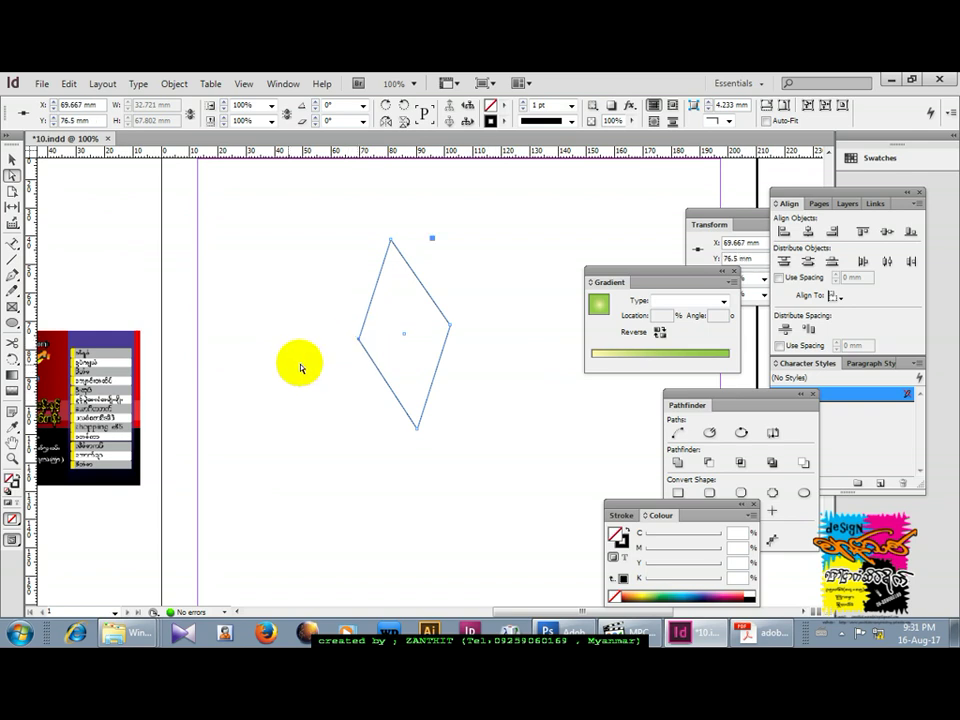
drag(422, 229, 456, 268)
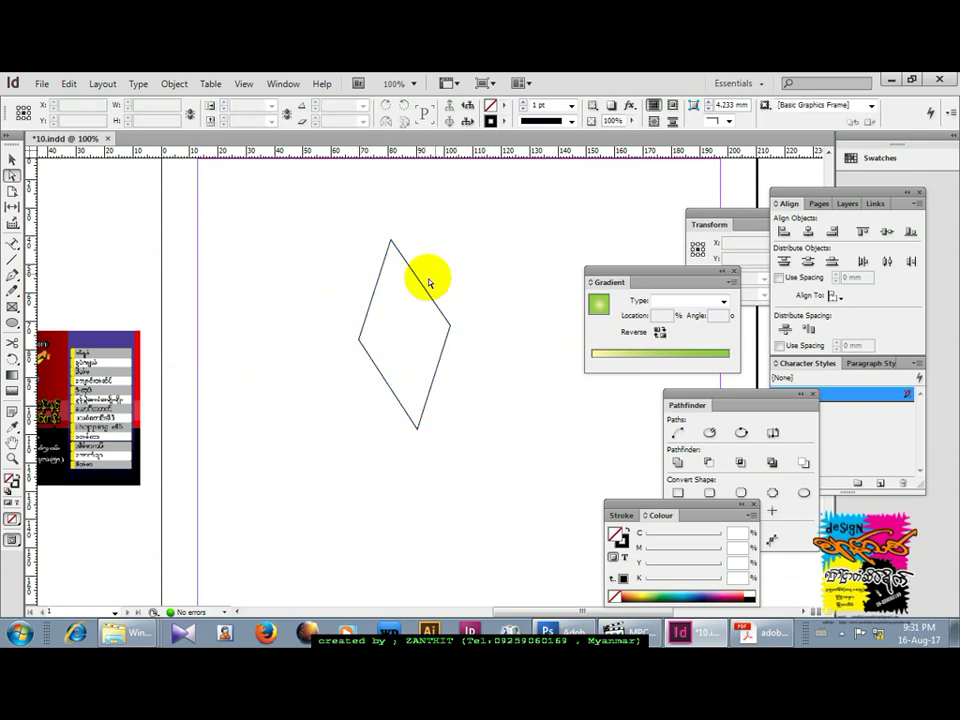
click(360, 343)
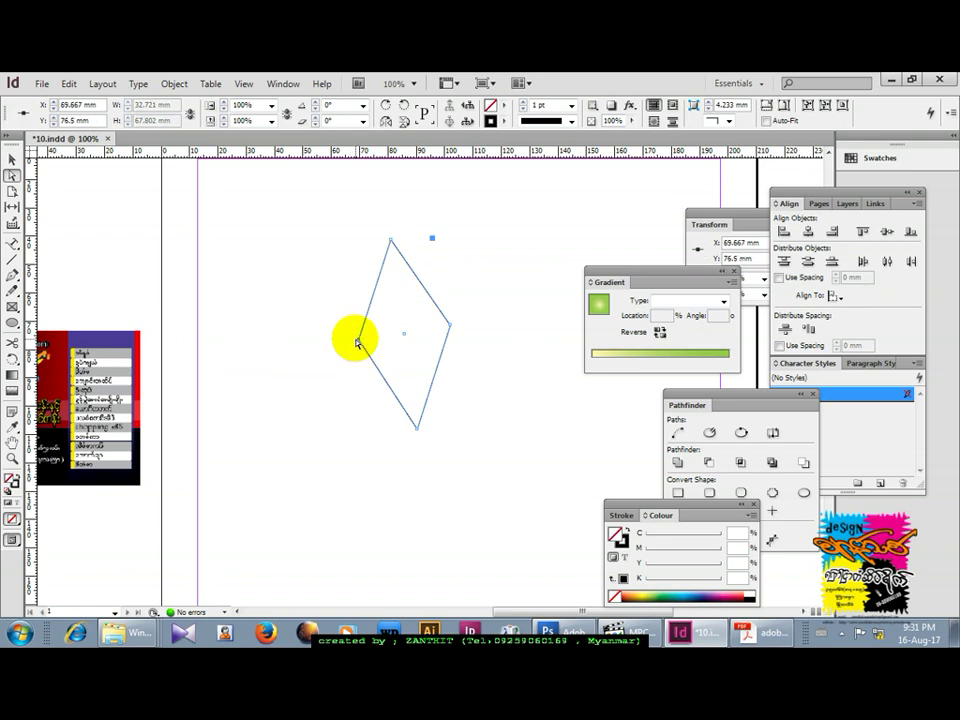
click(13, 280)
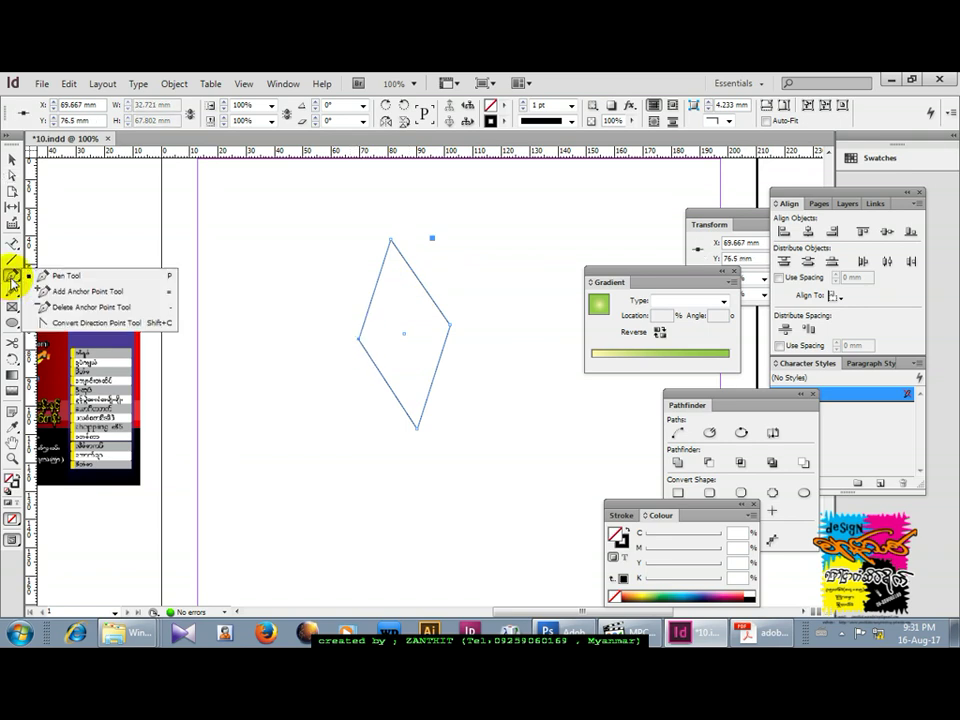
Convert the diamond's corners into curves, shaping a pointed teardrop flame about 34.225 × 67.296 mm.
click(52, 322)
drag(358, 340, 362, 413)
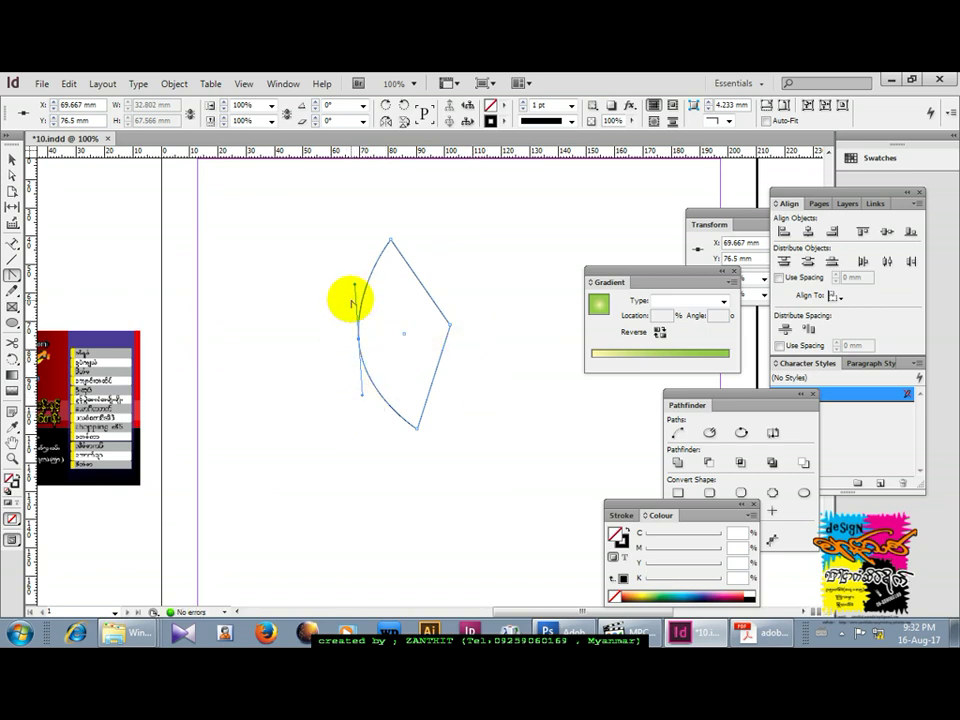
drag(356, 286, 354, 292)
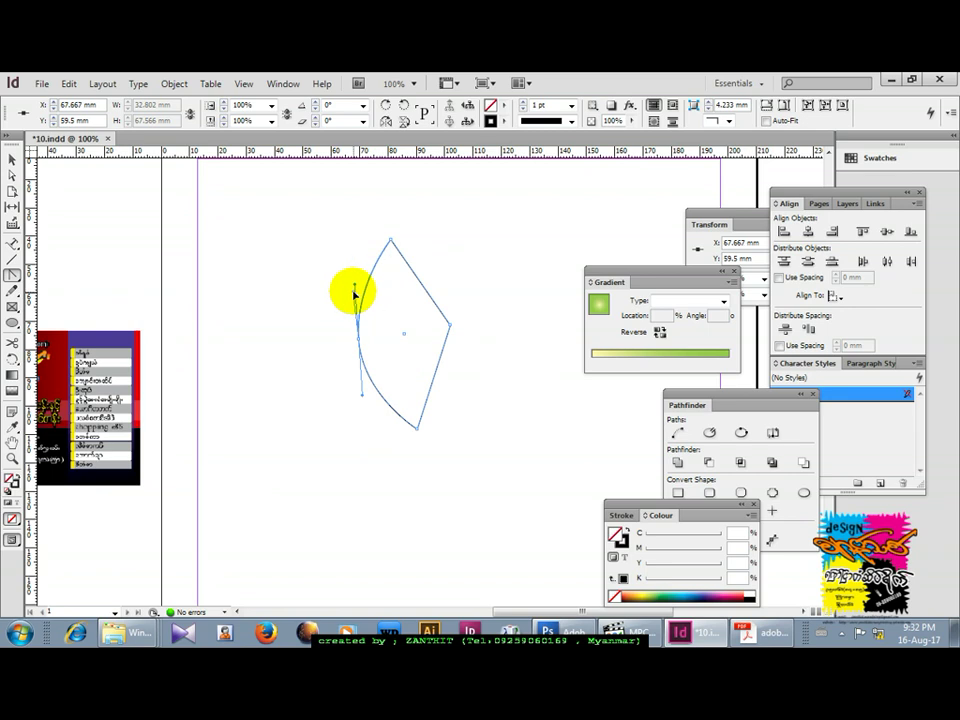
drag(449, 327, 401, 288)
drag(461, 379, 494, 400)
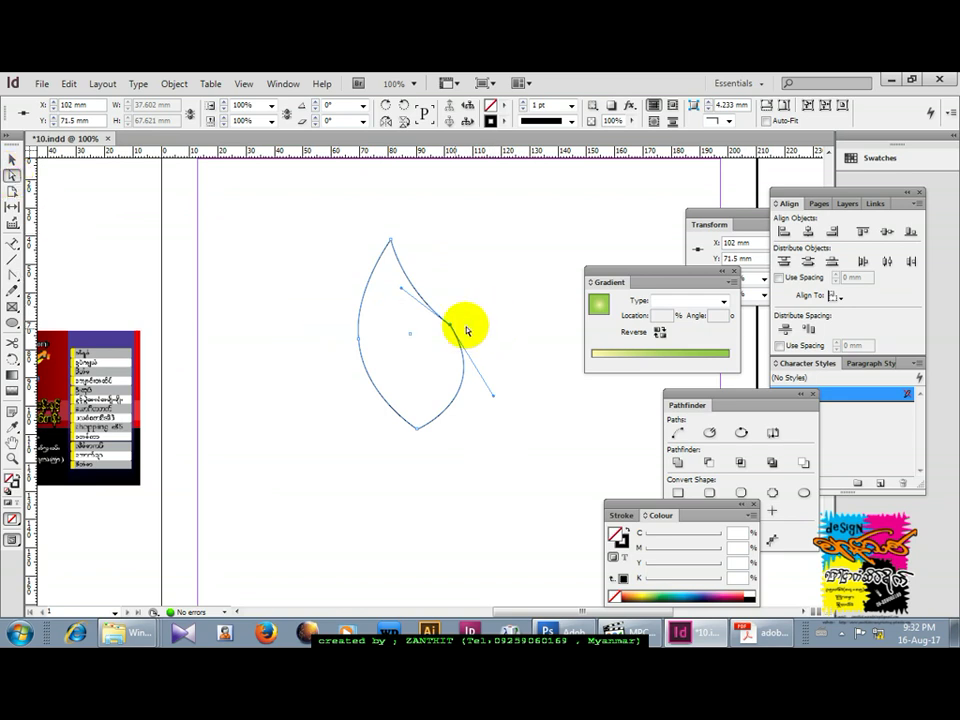
drag(450, 325, 435, 341)
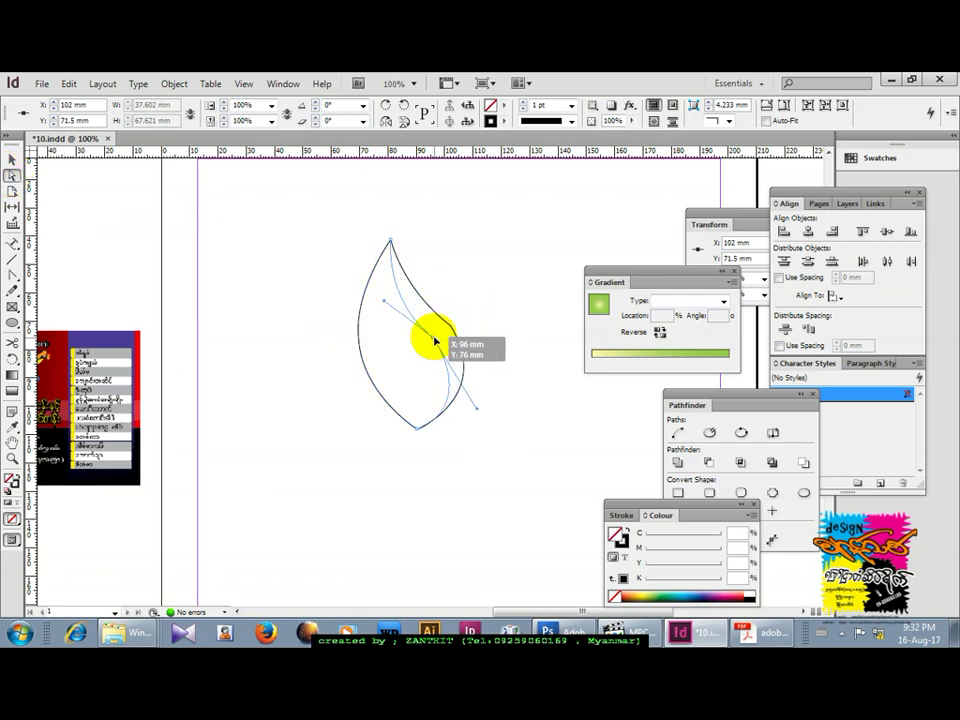
drag(388, 306, 382, 279)
drag(477, 411, 488, 407)
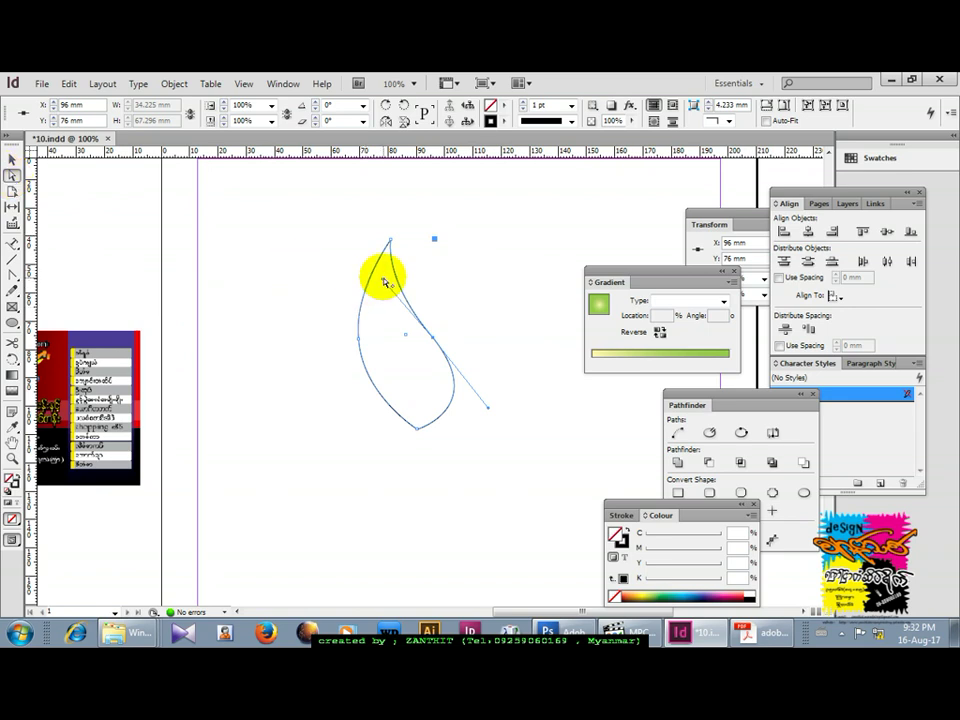
drag(385, 282, 379, 286)
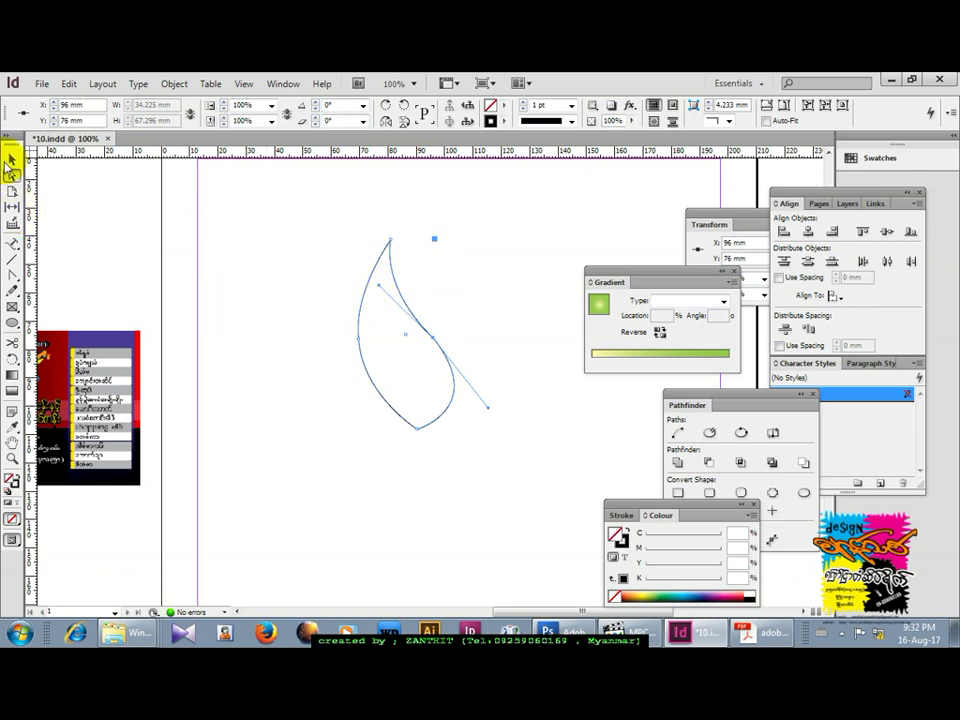
click(10, 160)
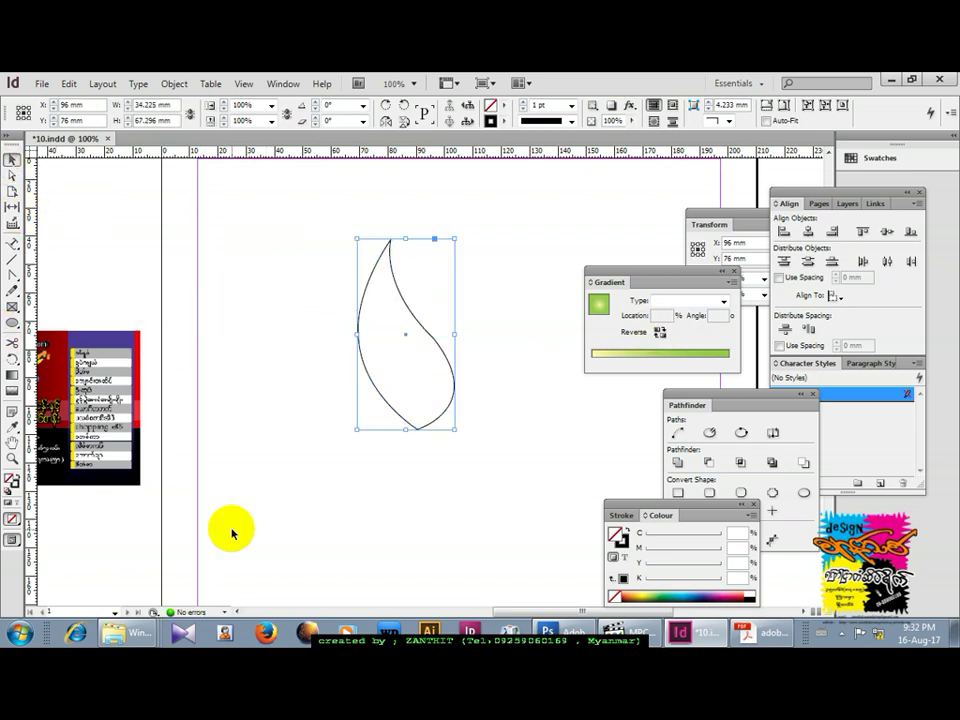
Fill the flame with yellow (C0 M4 Y87 K0) and shift it slightly down and left.
click(640, 600)
drag(435, 392, 401, 416)
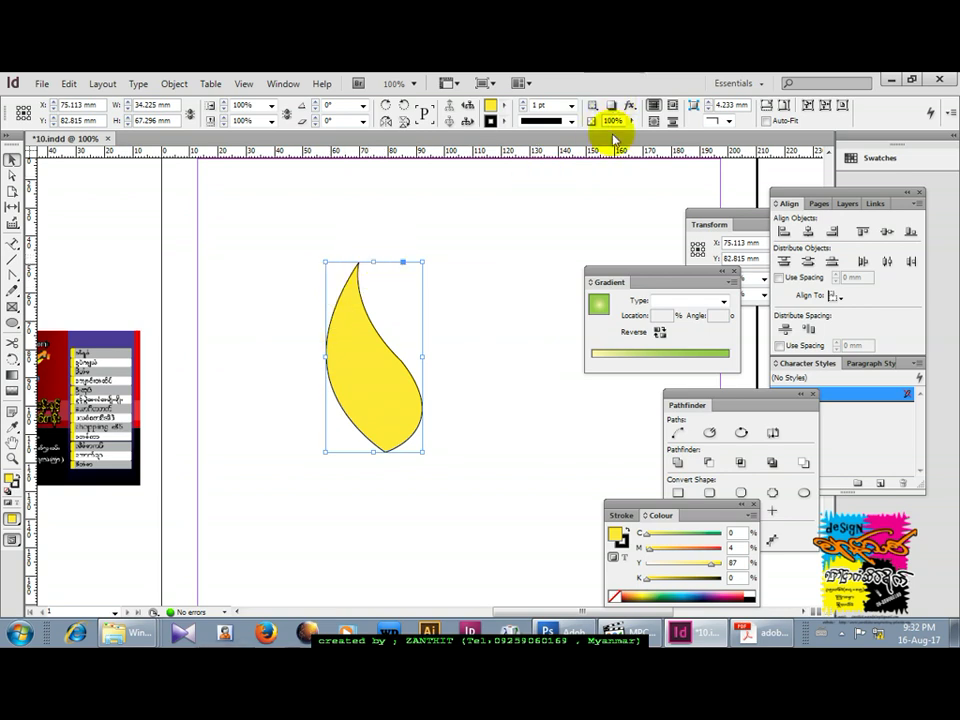
click(628, 105)
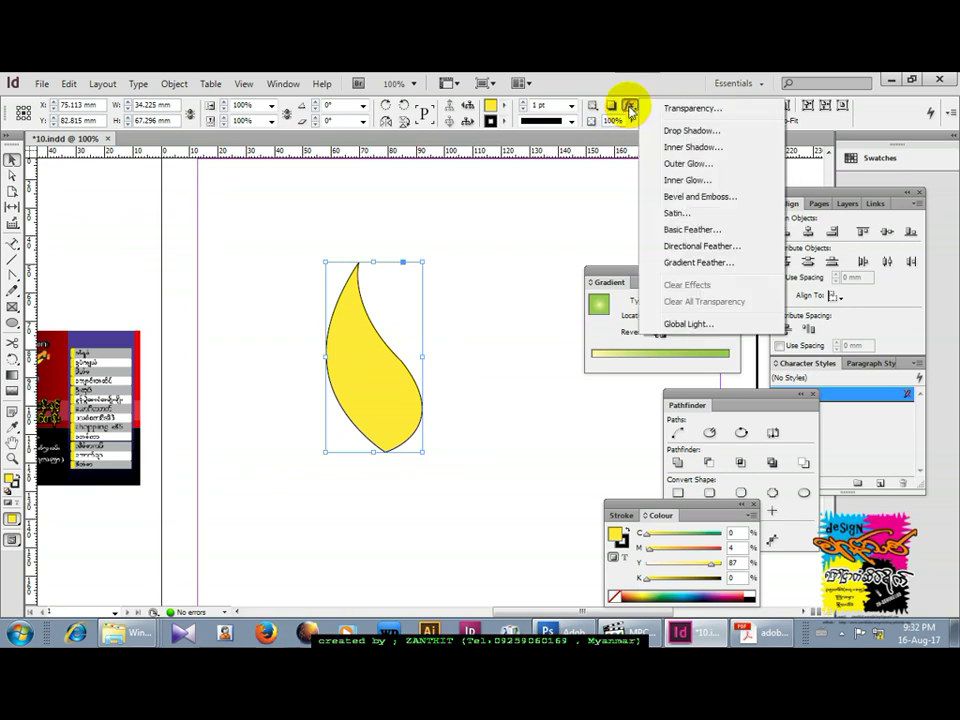
Apply a Basic Feather to the yellow flame, raising the Feather Width two steps.
click(672, 232)
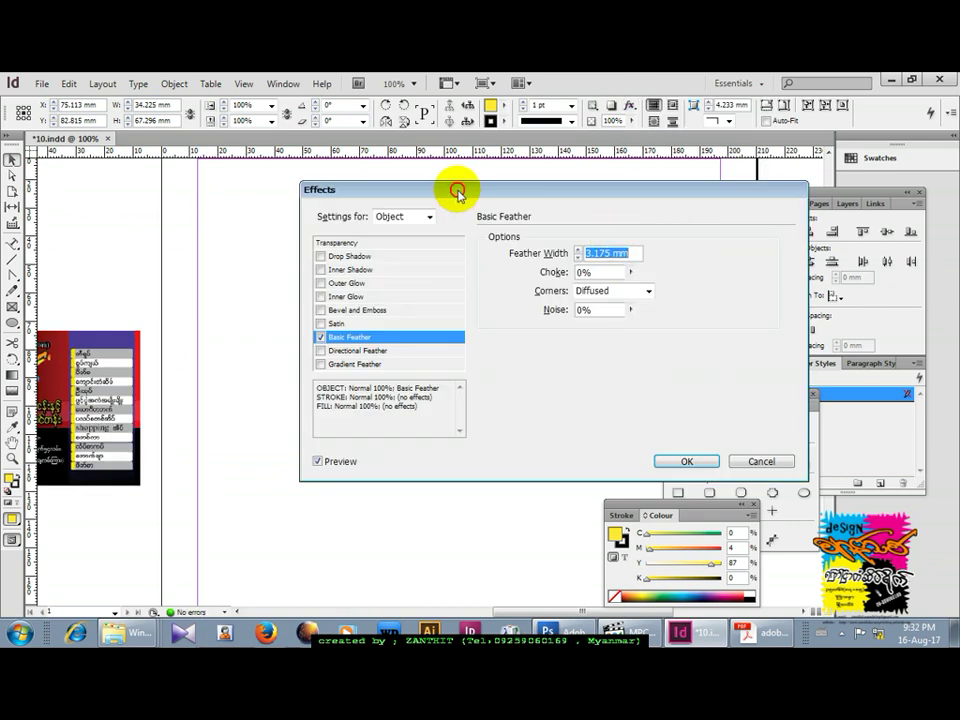
drag(457, 190, 619, 150)
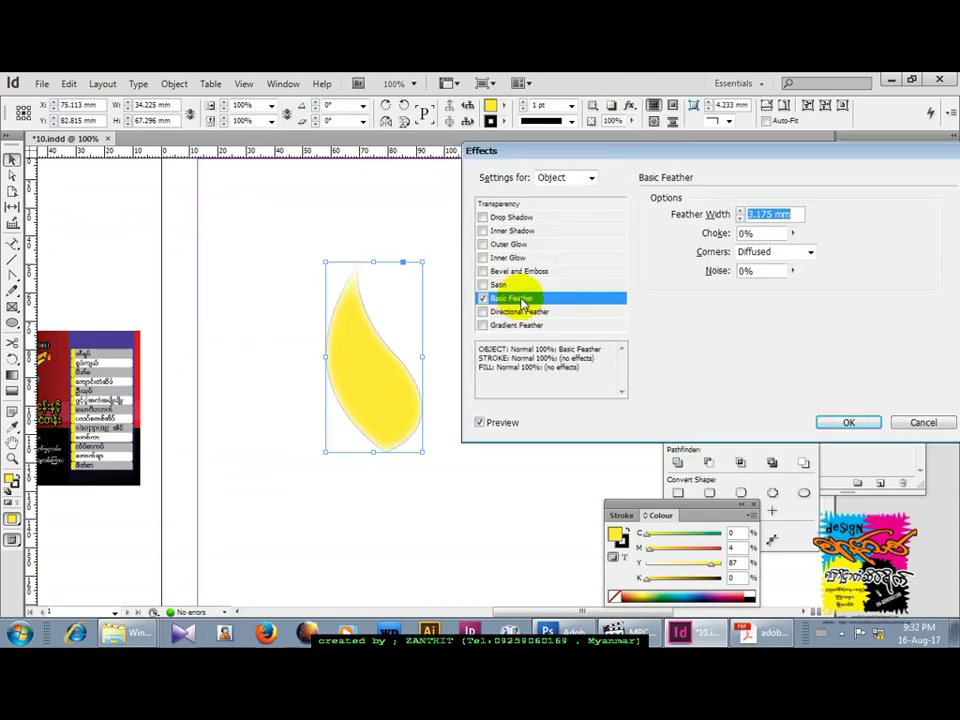
click(740, 217)
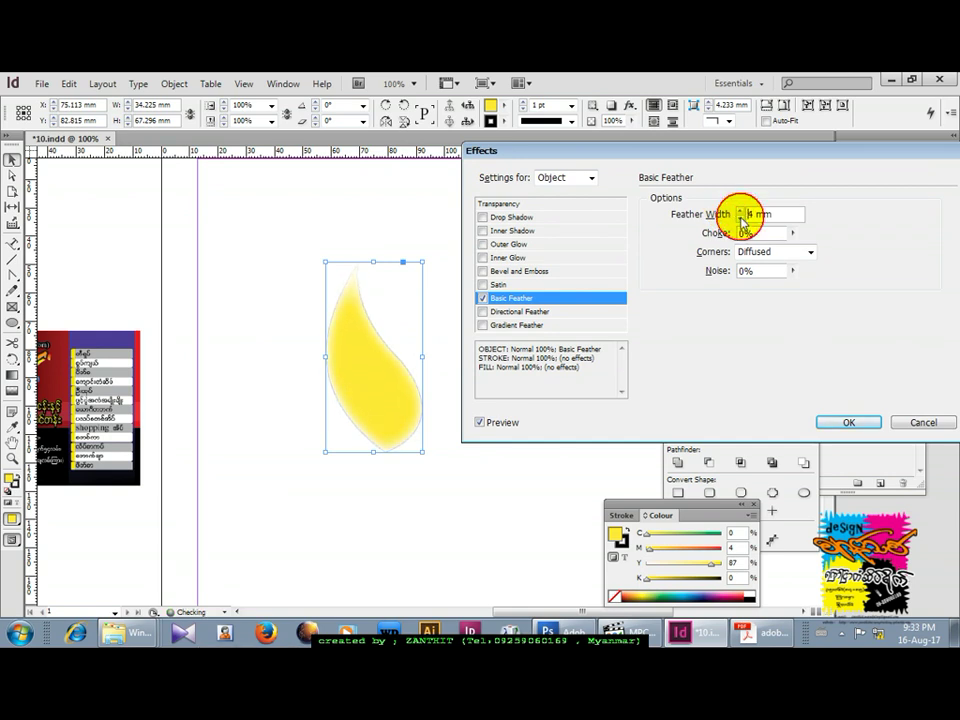
click(740, 217)
click(834, 422)
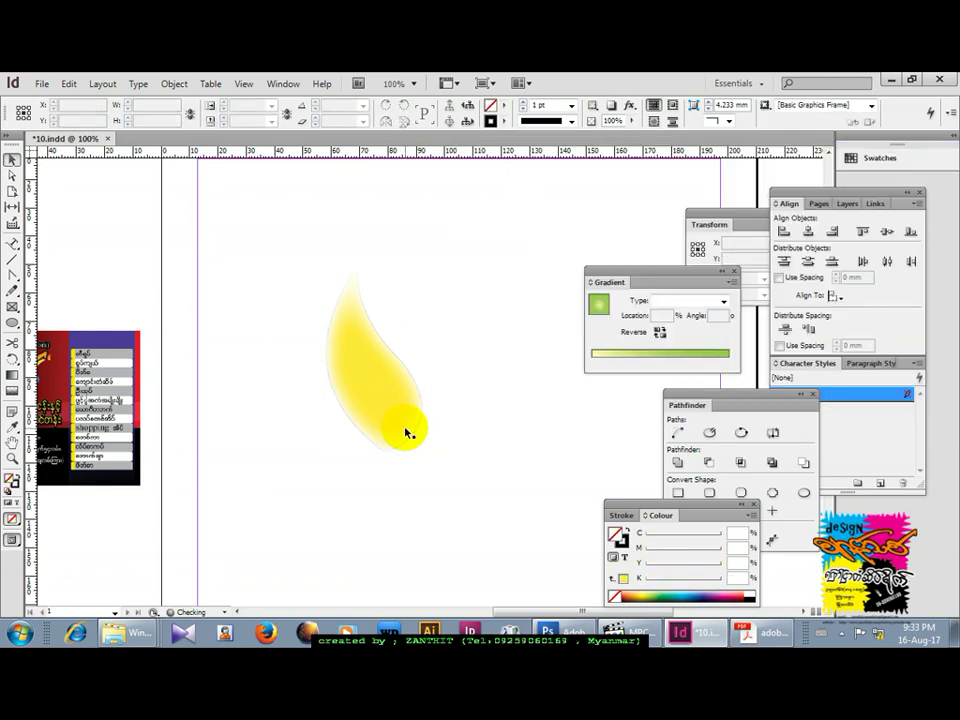
click(402, 428)
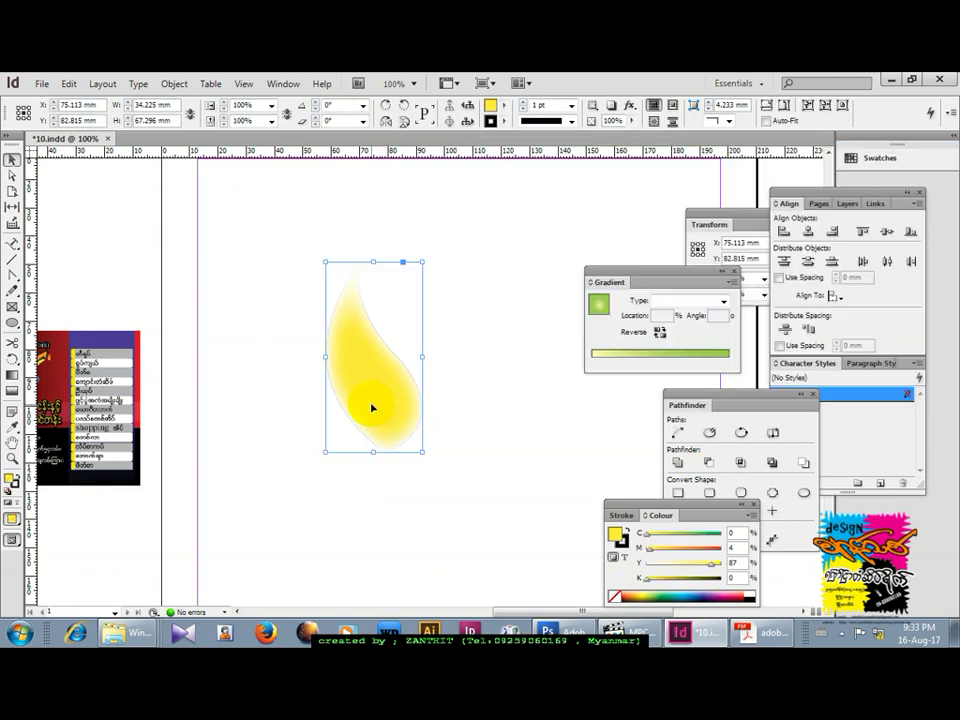
click(496, 121)
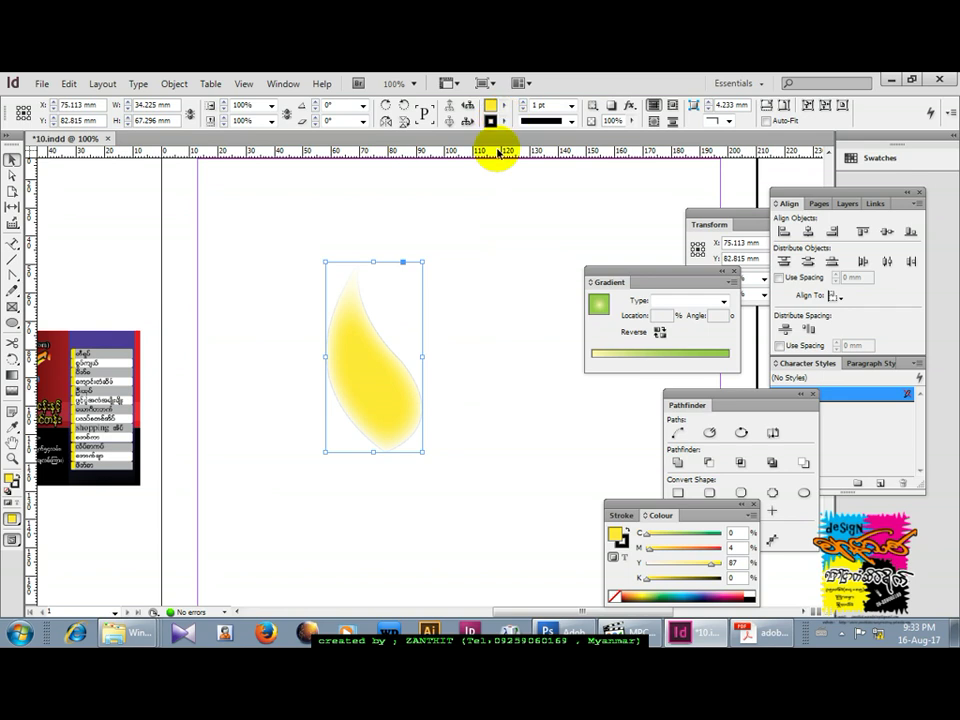
Duplicate the flame, make the copy red, and shrink it to 17.775 × 34.949 mm inside the yellow flame's base.
drag(366, 395, 443, 377)
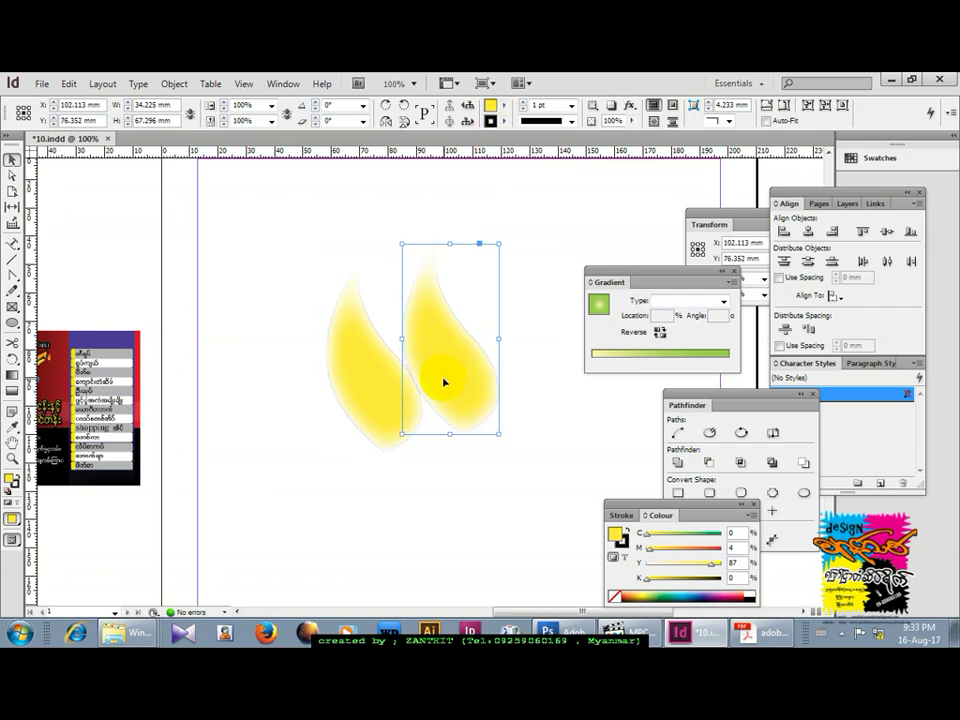
click(506, 108)
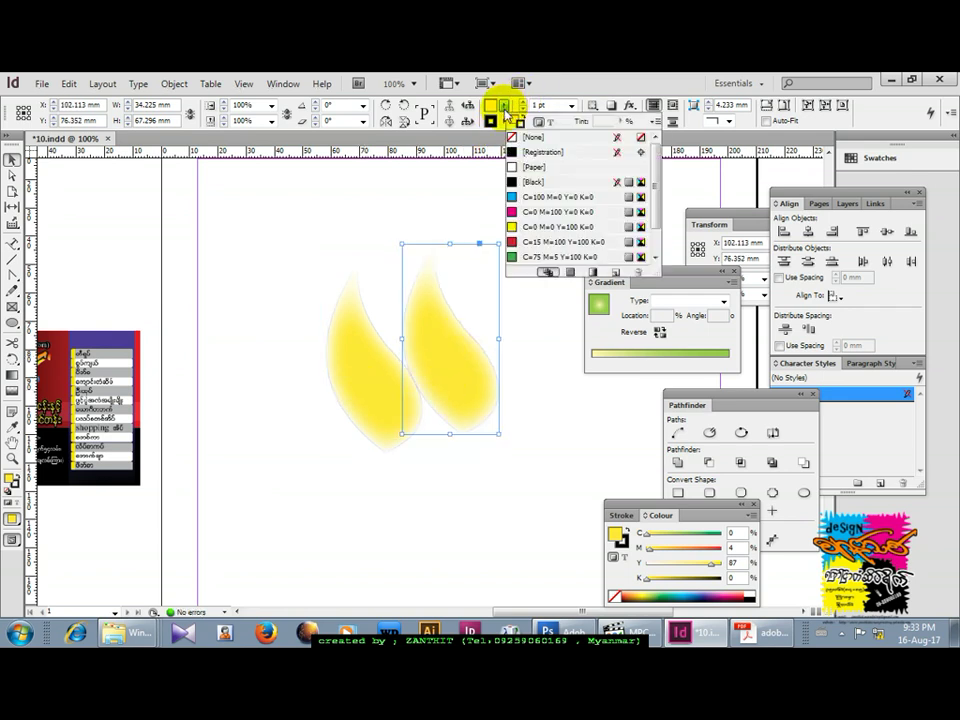
click(510, 212)
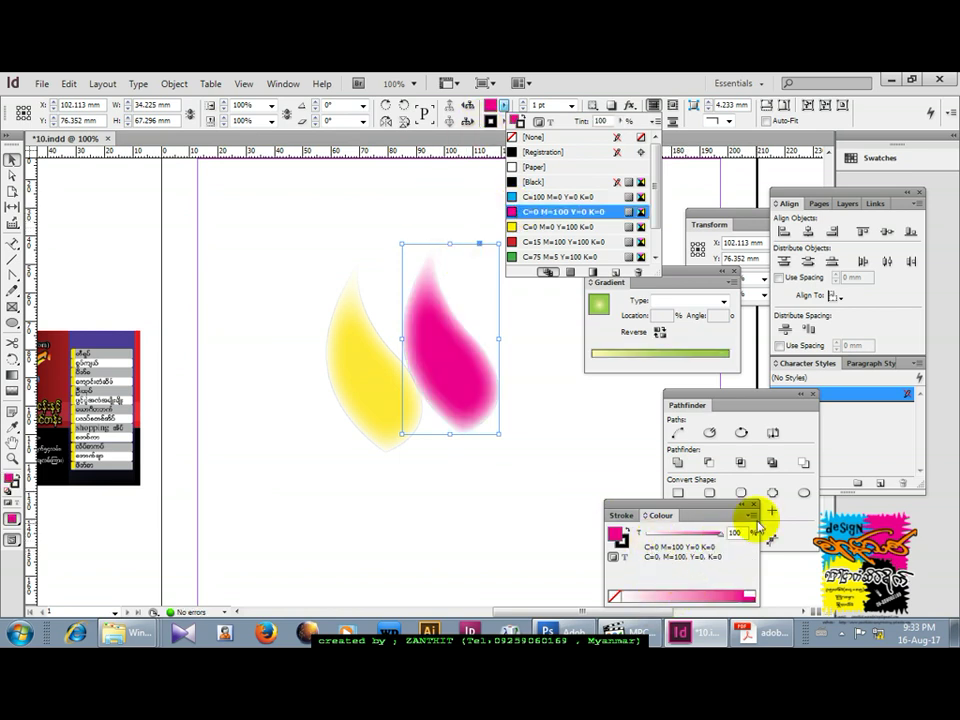
click(753, 515)
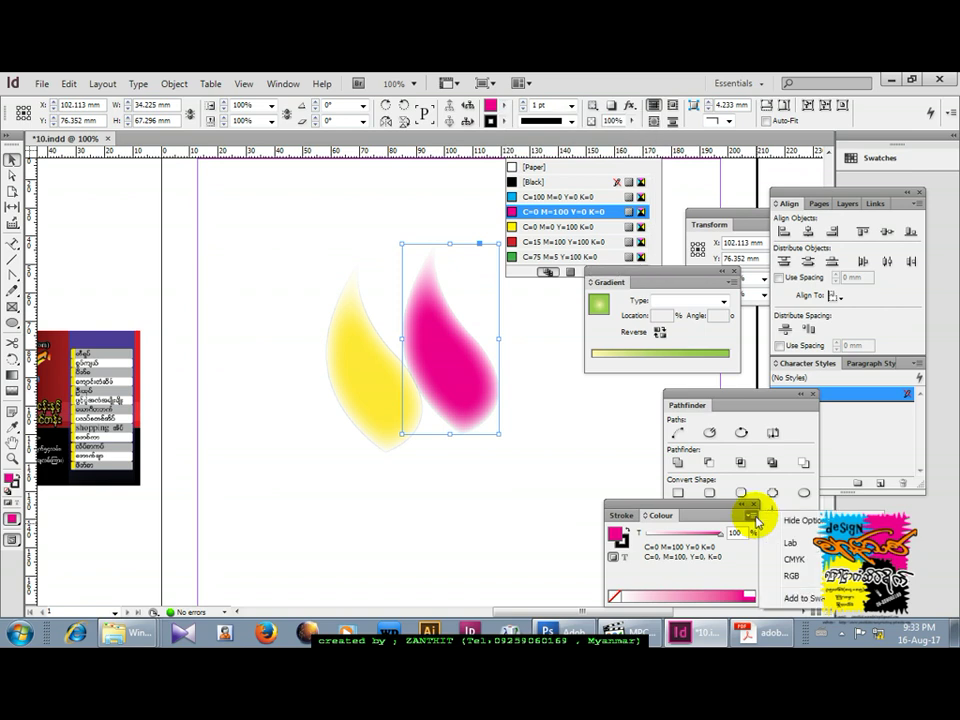
click(790, 575)
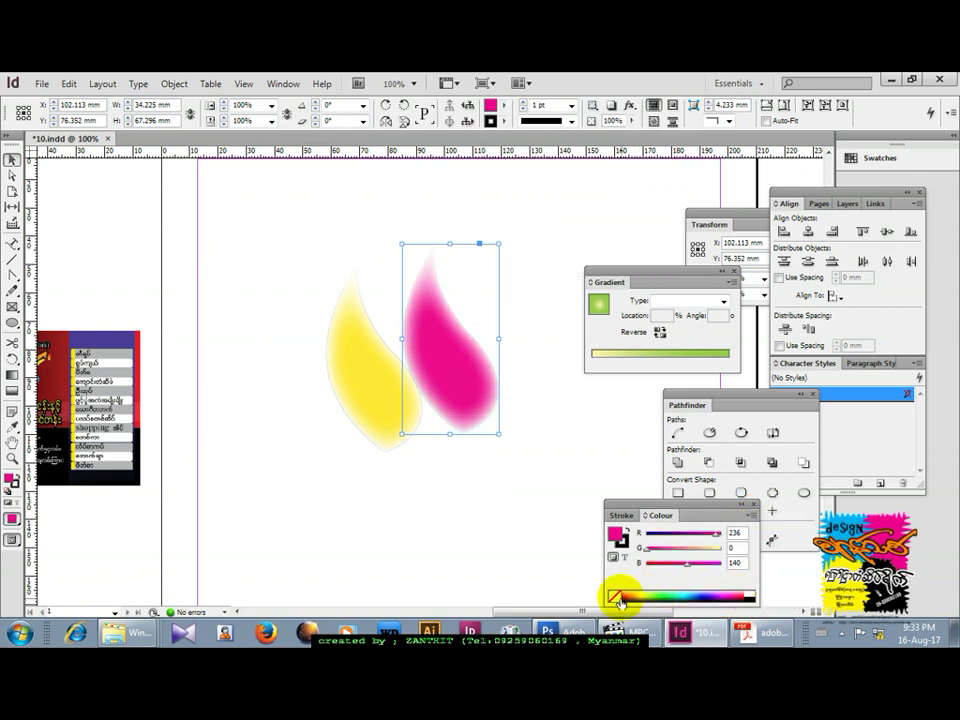
click(739, 596)
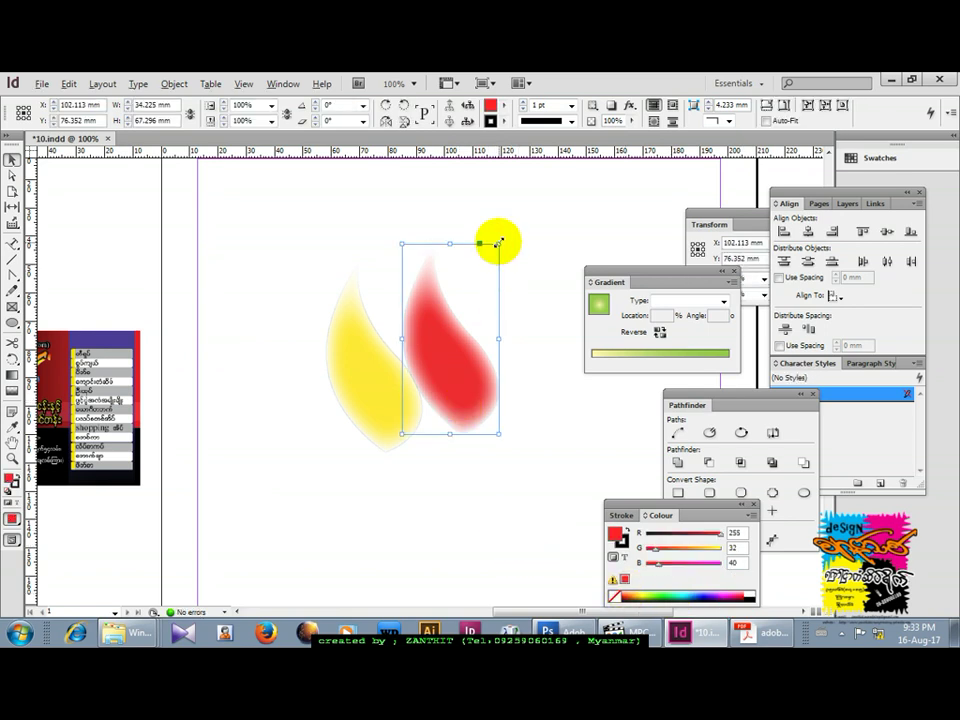
drag(499, 242, 476, 313)
drag(456, 364, 391, 424)
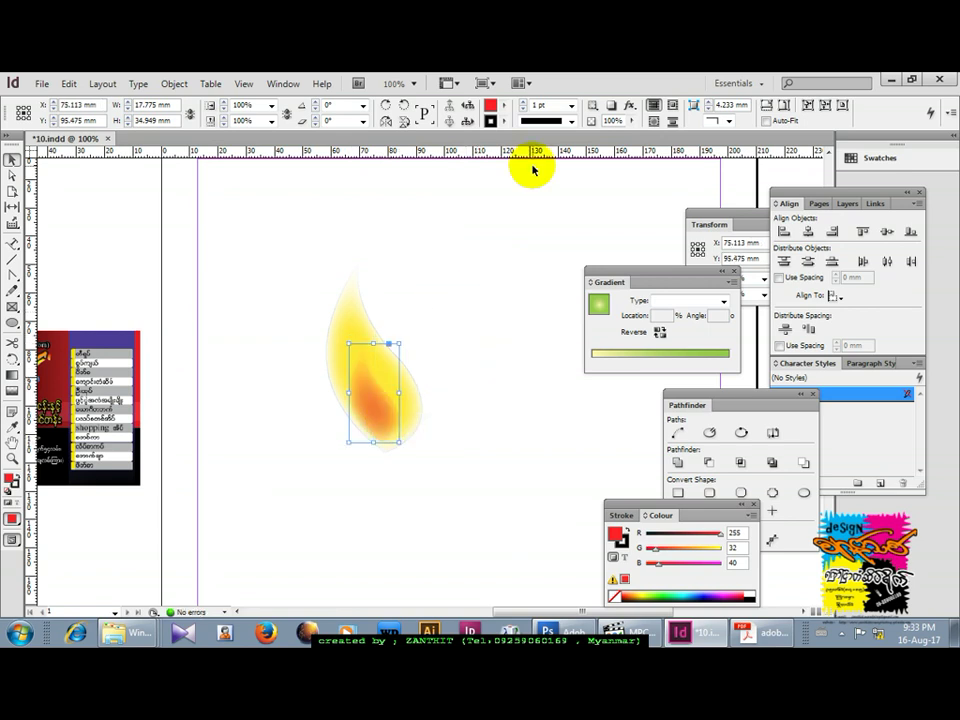
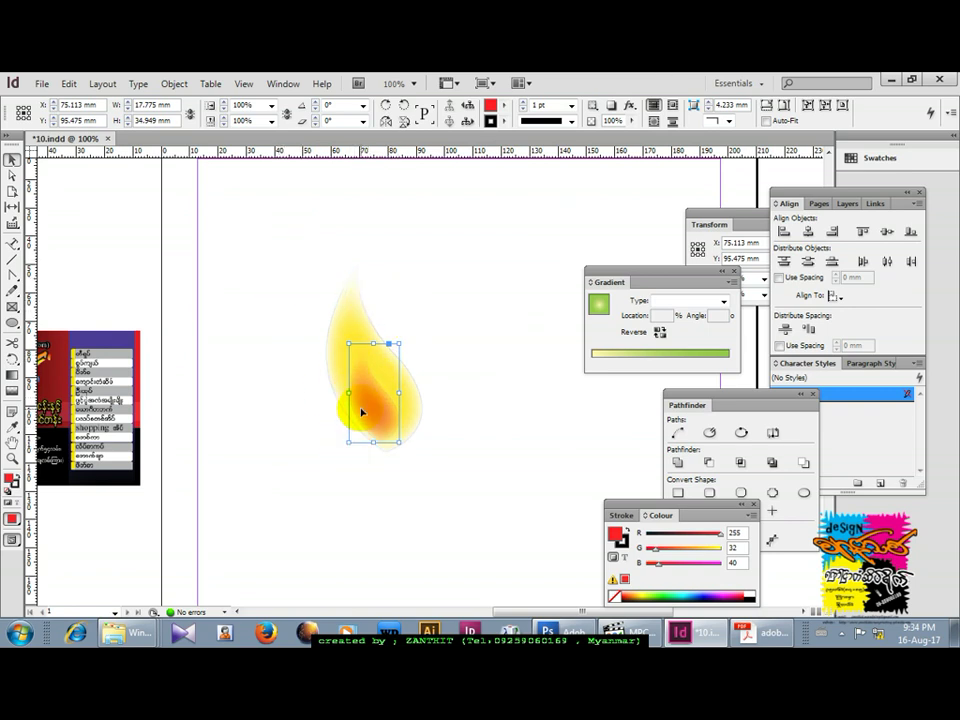
Apply a 4 mm Basic Feather to the inner orange flame shape.
click(285, 84)
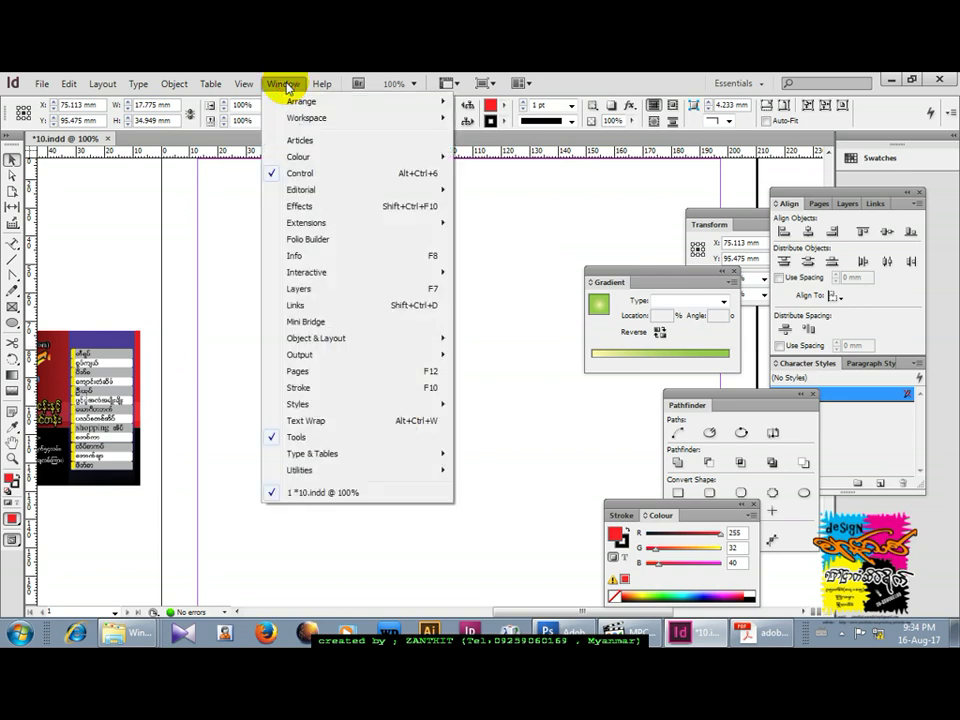
click(330, 207)
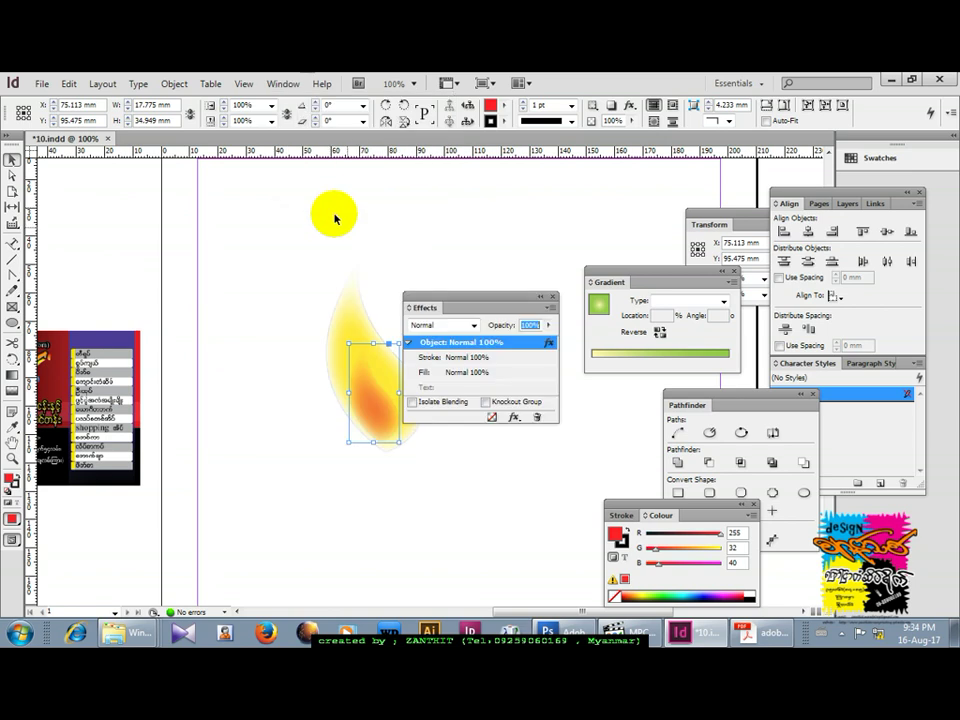
drag(518, 296, 561, 212)
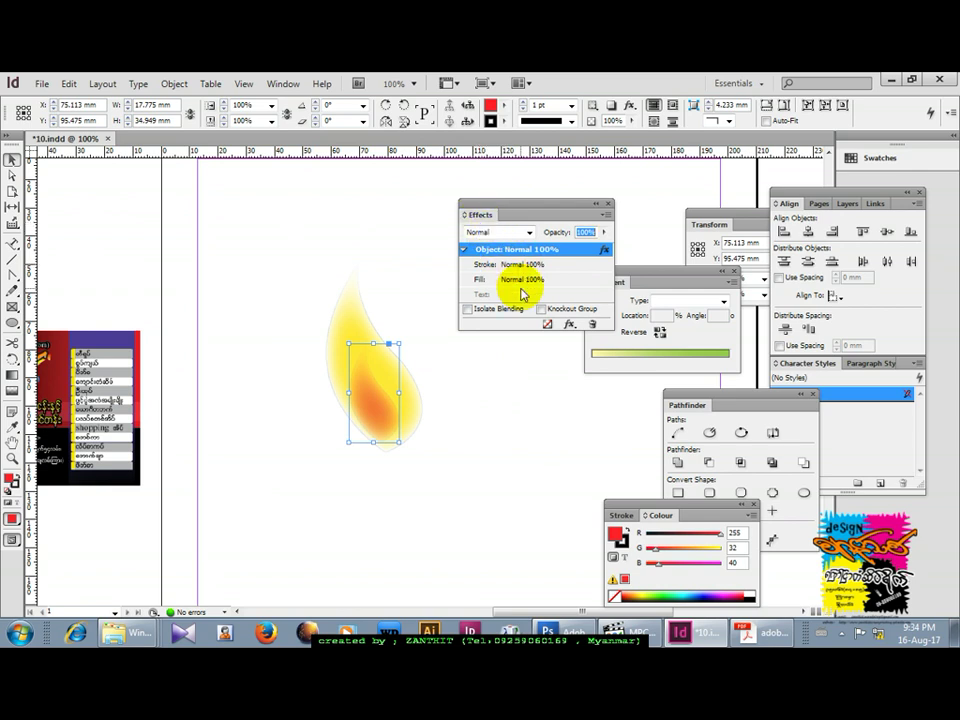
click(571, 326)
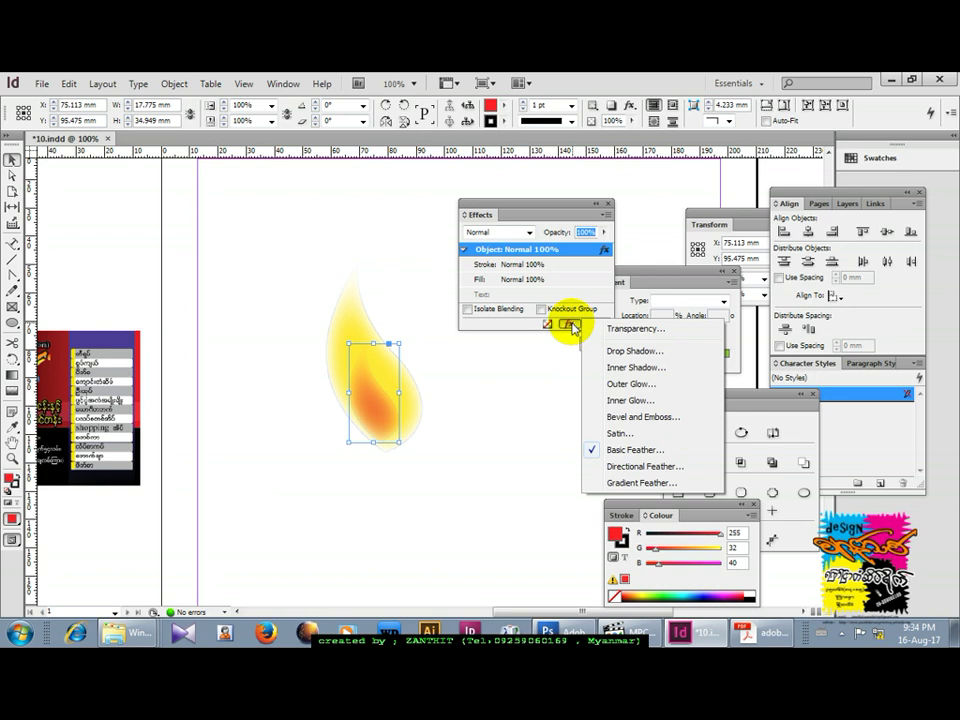
click(622, 452)
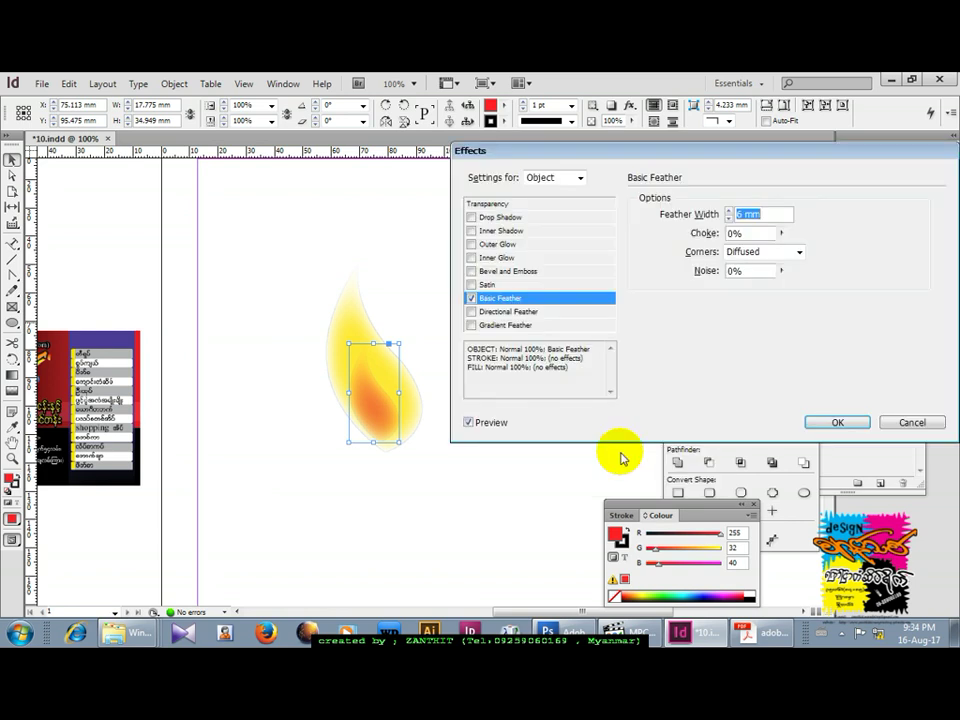
click(729, 218)
click(729, 218)
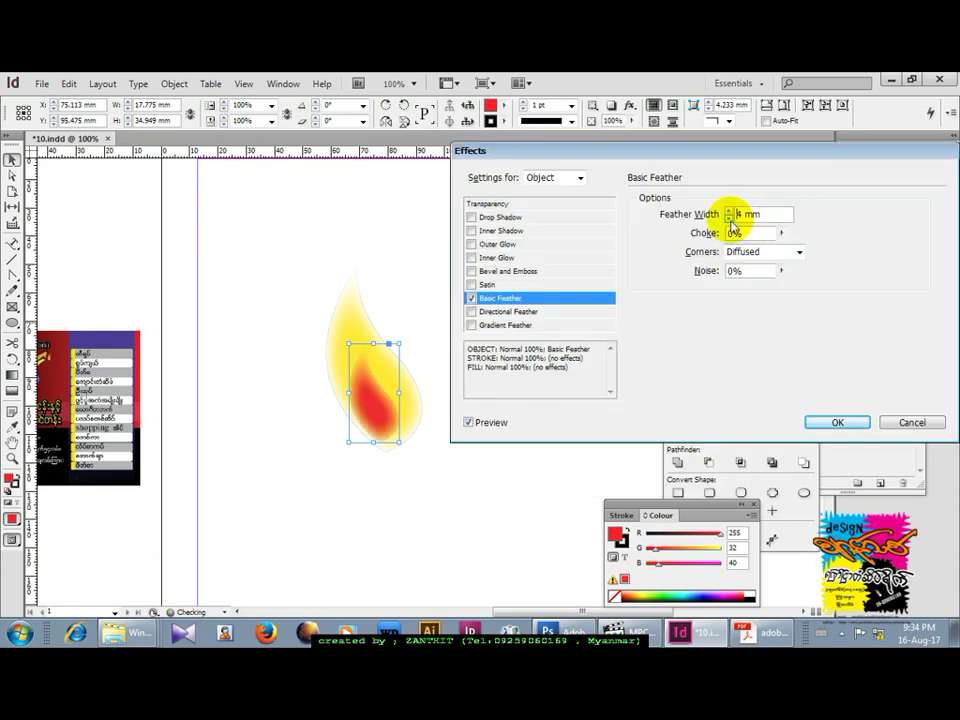
click(838, 422)
click(463, 414)
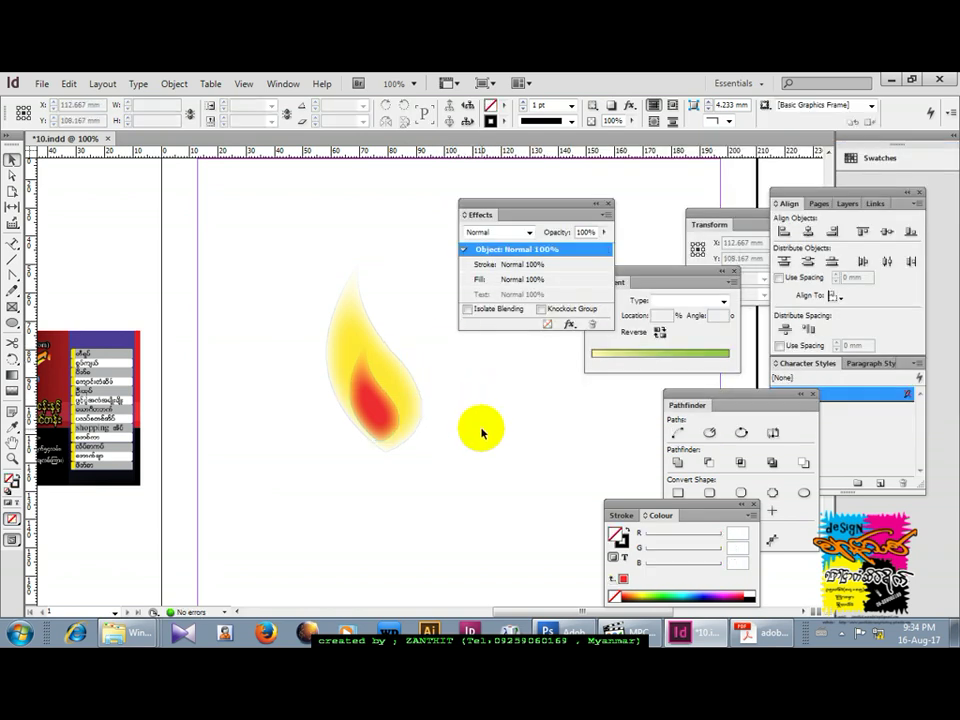
Draw a tall rectangle, lower its top-left corner to slant the top, and move it under the flame.
drag(478, 465, 440, 370)
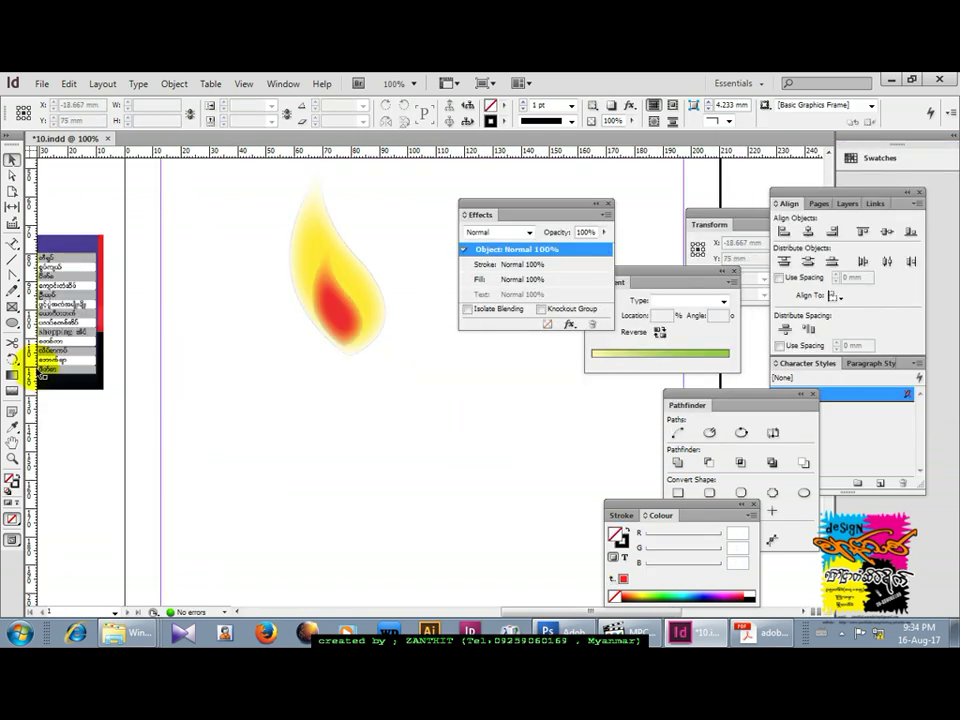
click(11, 326)
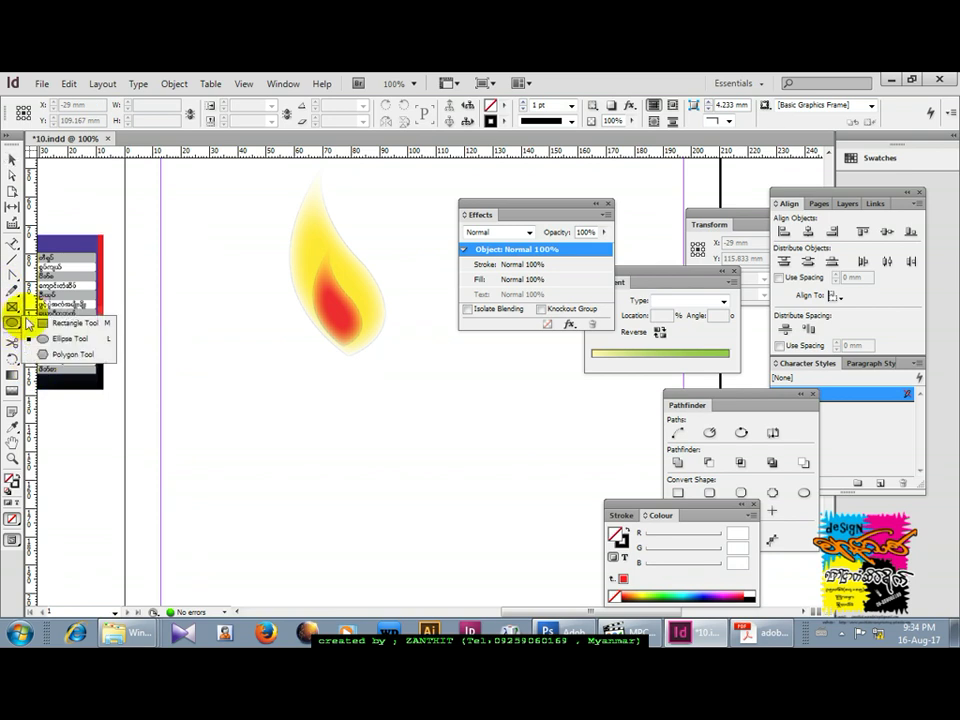
click(61, 323)
drag(313, 355, 386, 549)
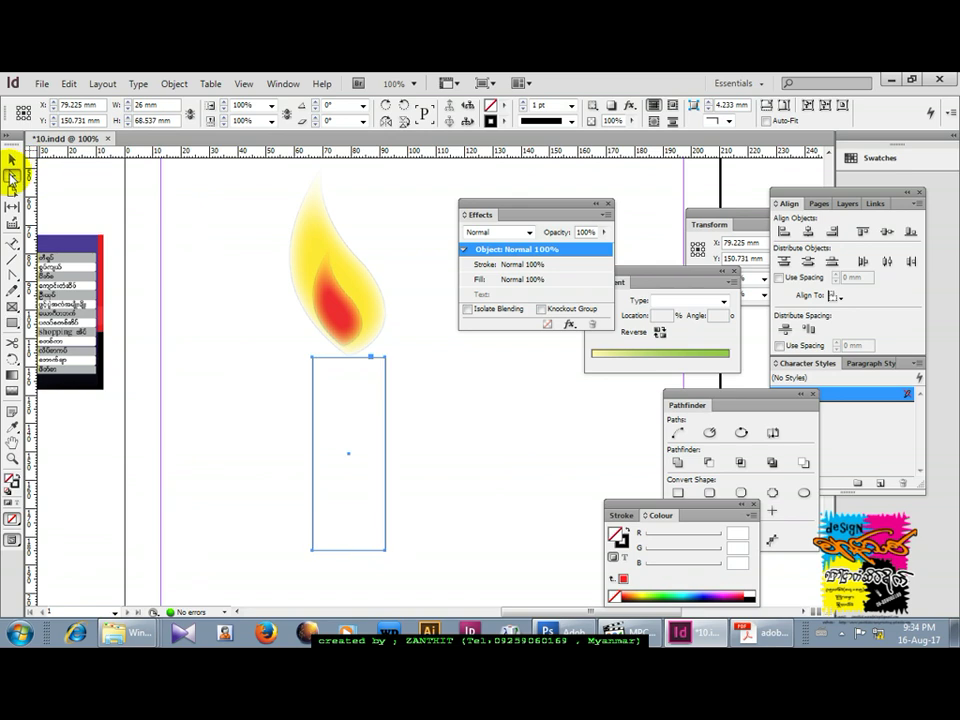
click(12, 177)
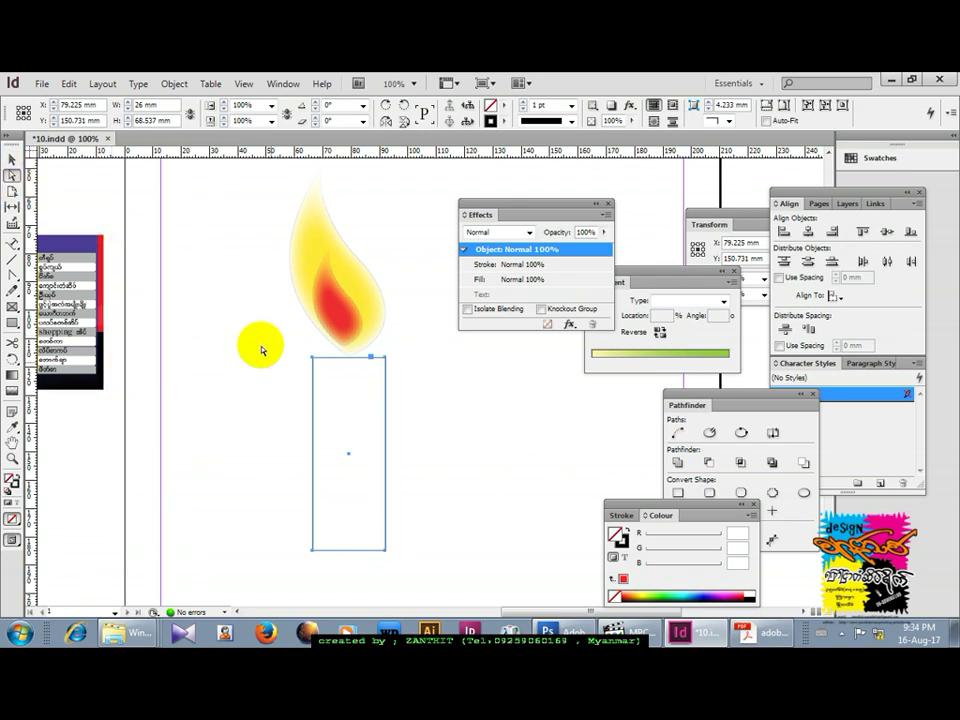
drag(310, 357, 313, 398)
click(311, 371)
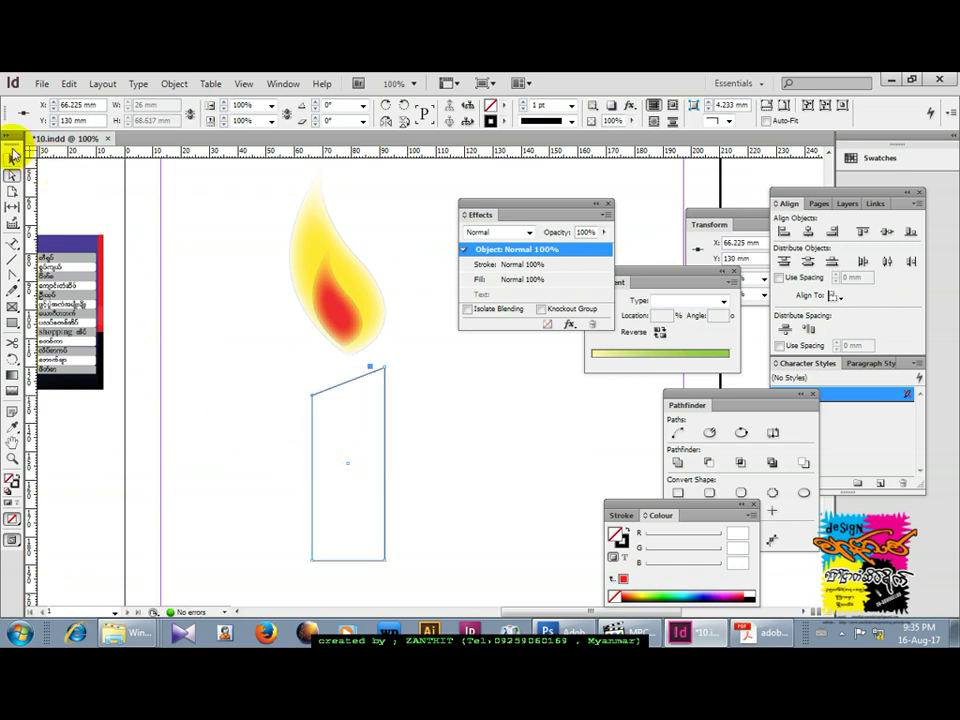
click(12, 160)
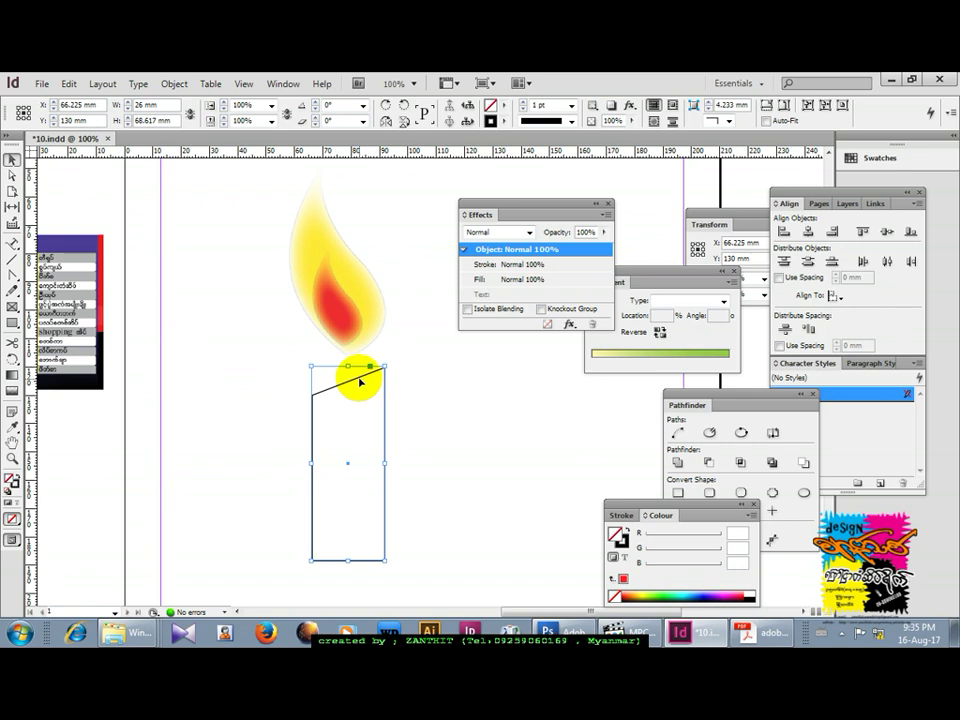
drag(360, 378, 355, 350)
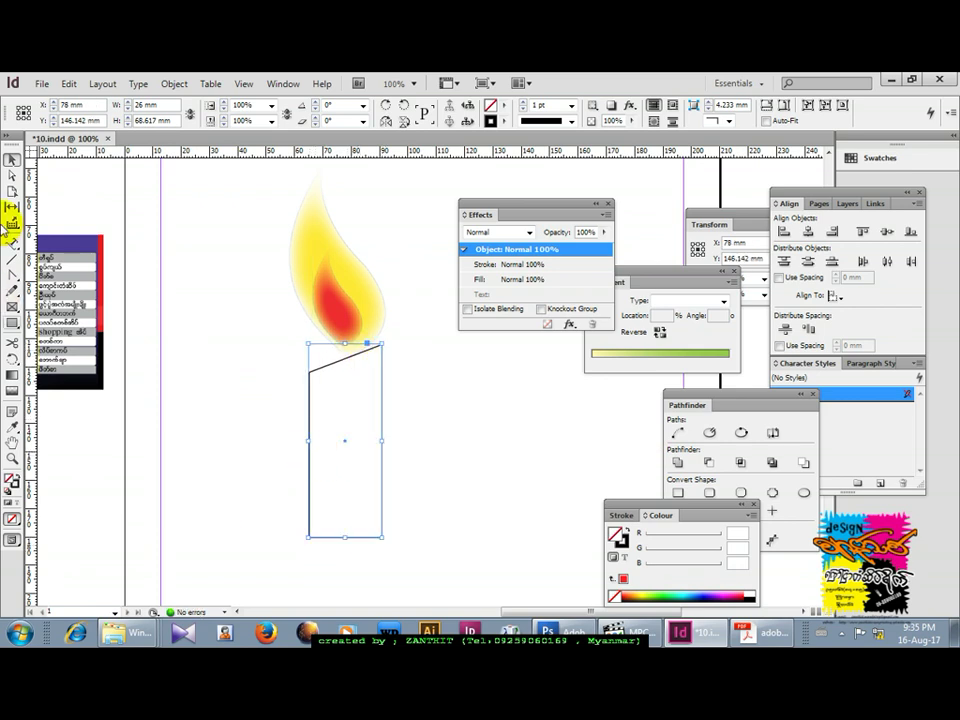
Curve the candle's bottom corners into a rounded base.
click(15, 276)
drag(313, 541, 309, 558)
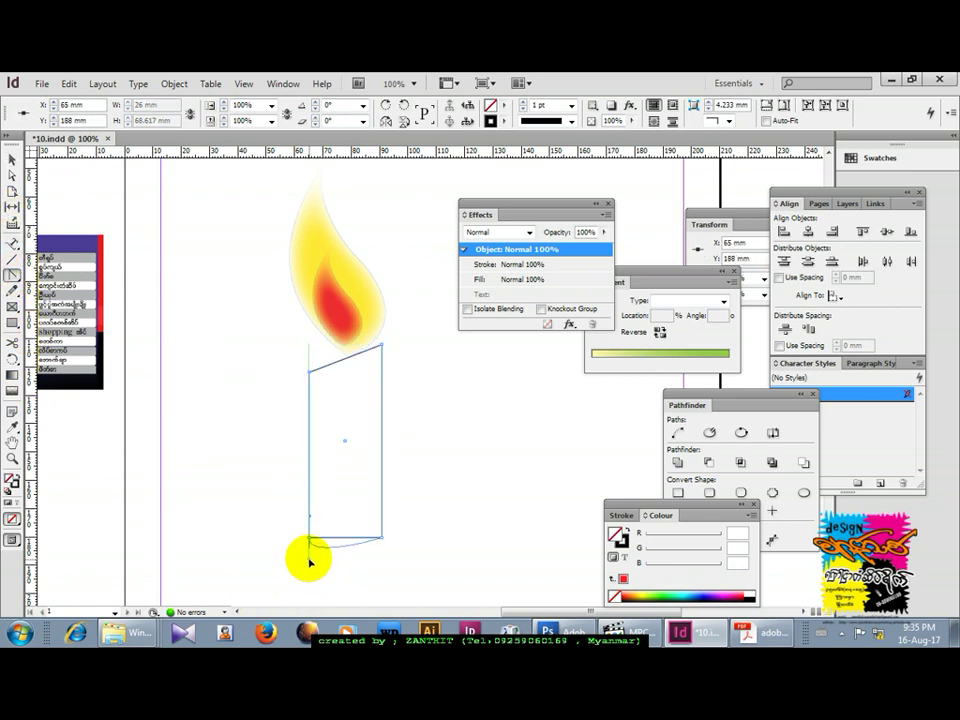
drag(379, 540, 384, 522)
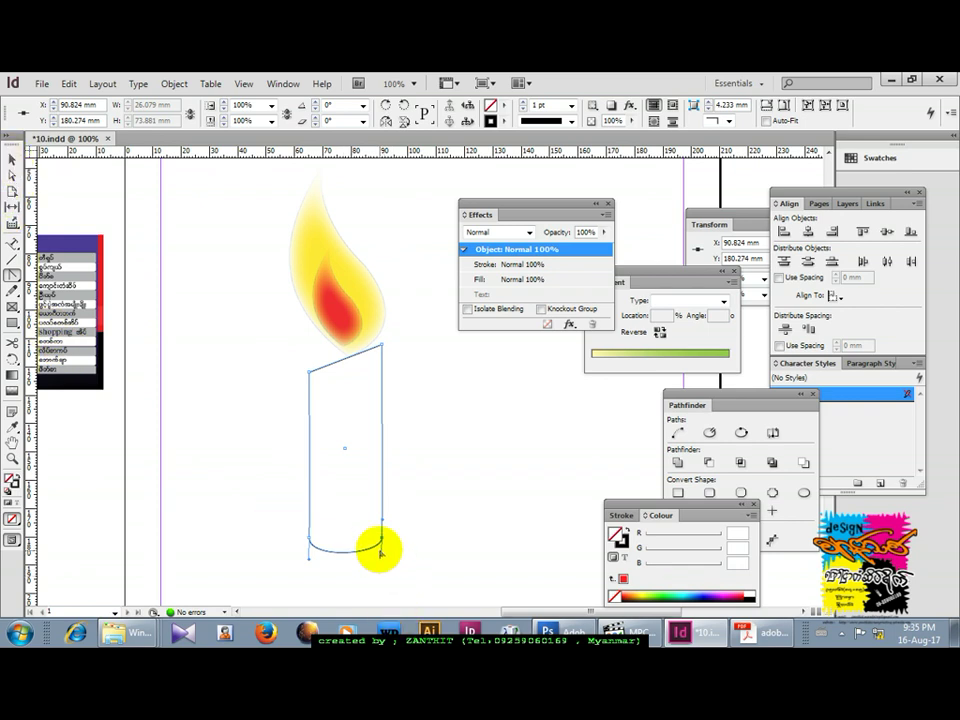
drag(382, 555, 381, 564)
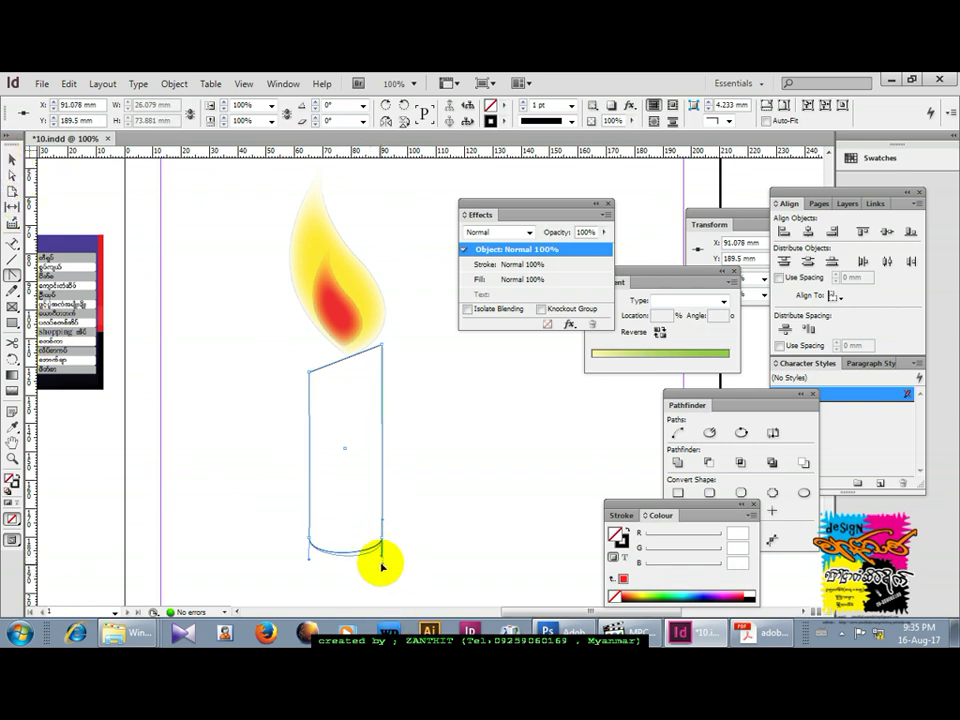
click(11, 159)
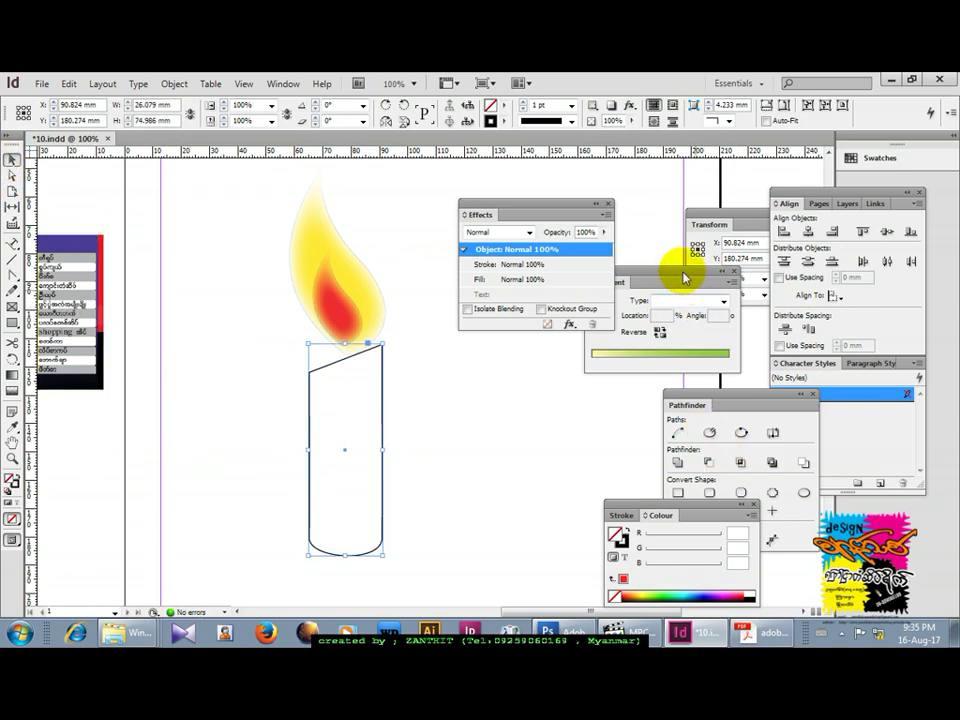
Set the candle's gradient type to Linear and select its left colour stop.
click(595, 283)
click(723, 301)
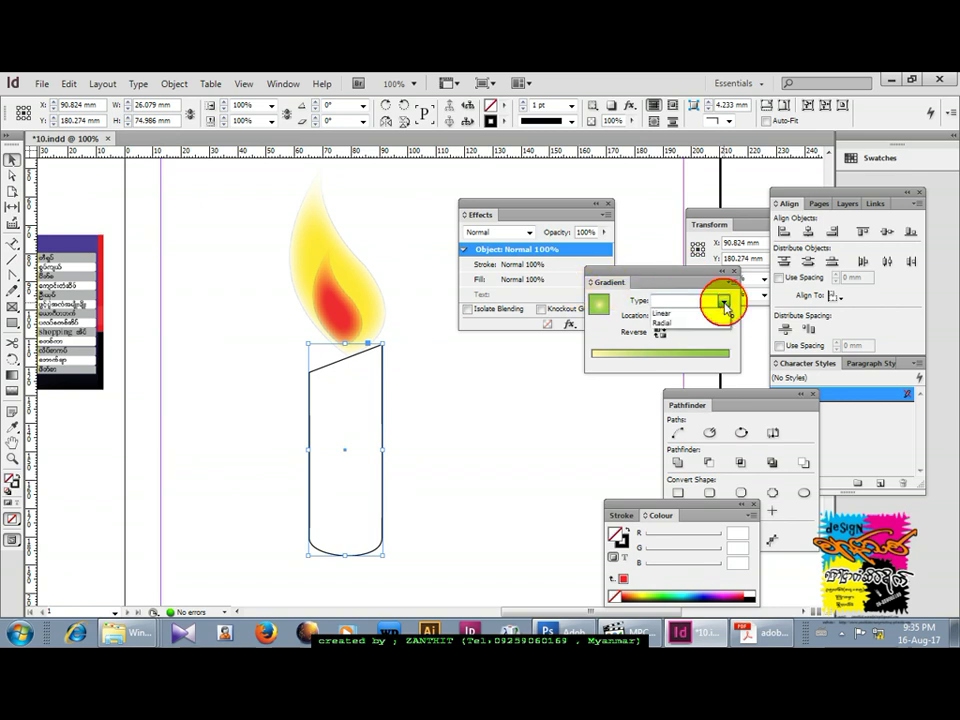
click(714, 313)
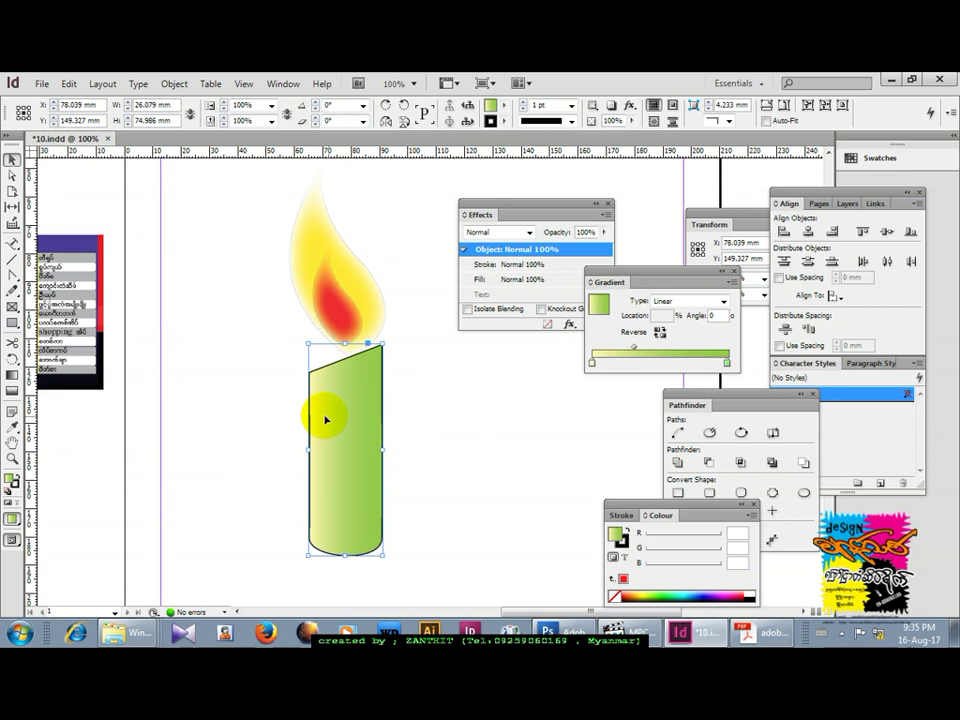
click(593, 365)
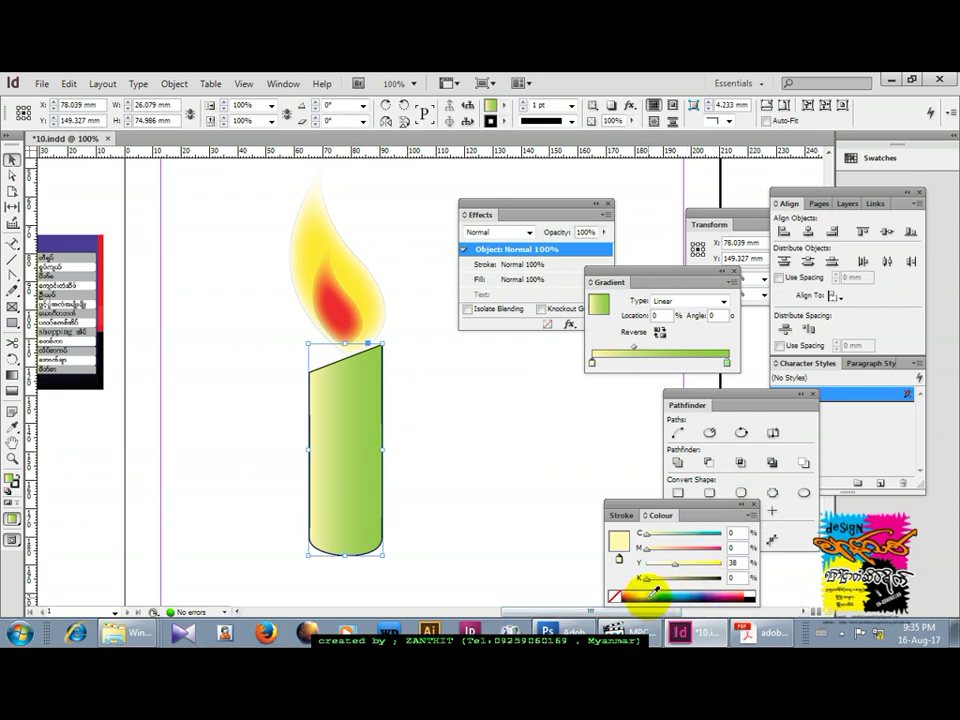
Pick a dark olive green fill for the candle in the Colour Picker, with lightness about 25.
click(619, 538)
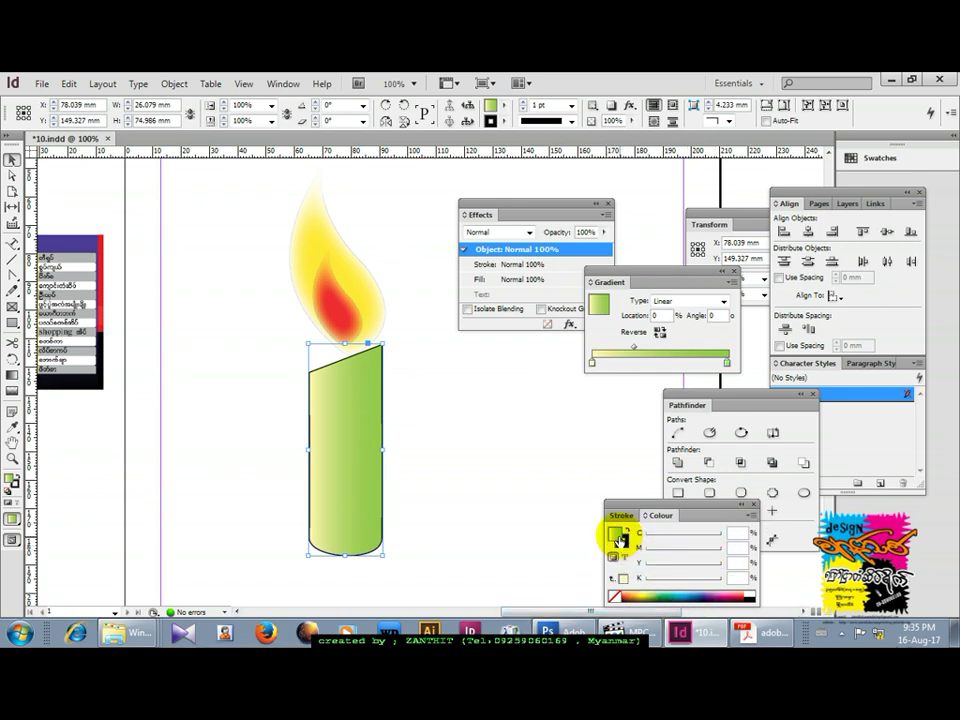
double_click(616, 537)
drag(406, 317, 612, 326)
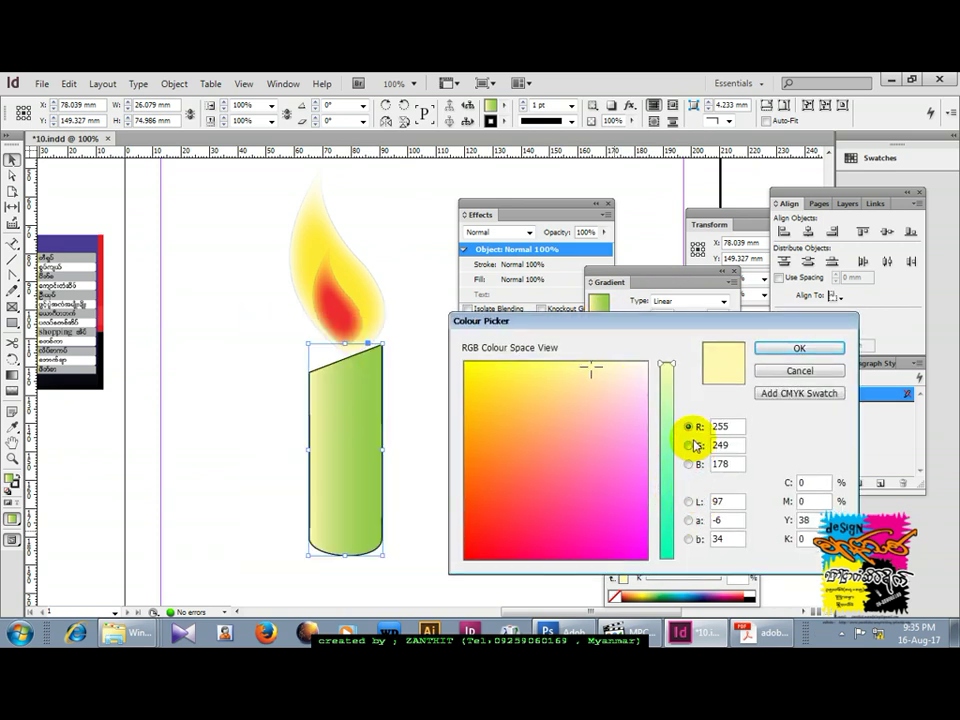
click(690, 502)
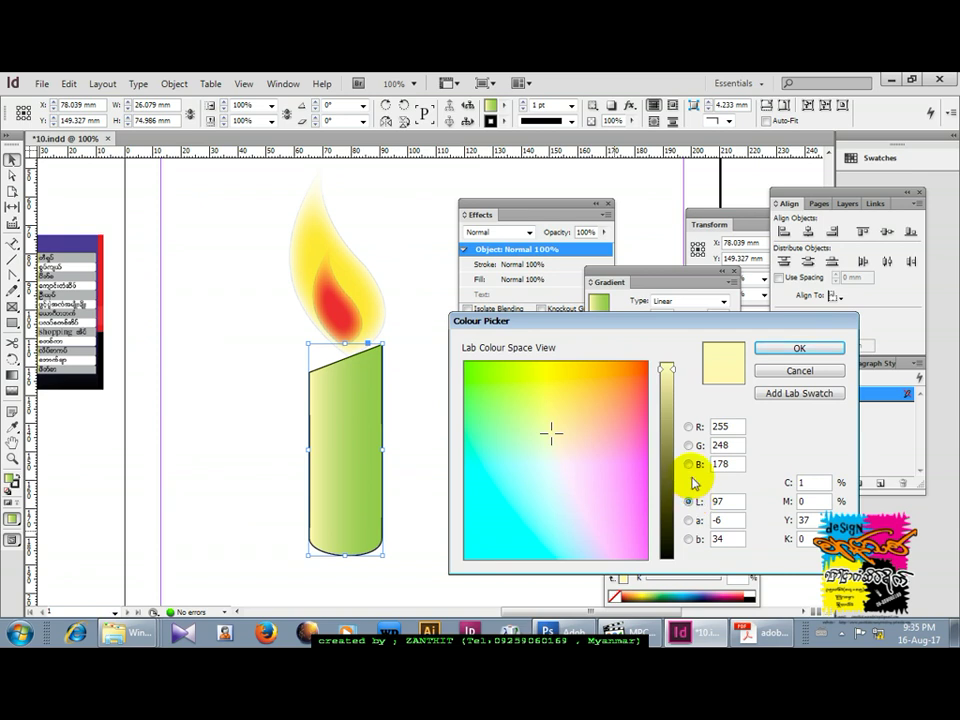
click(665, 508)
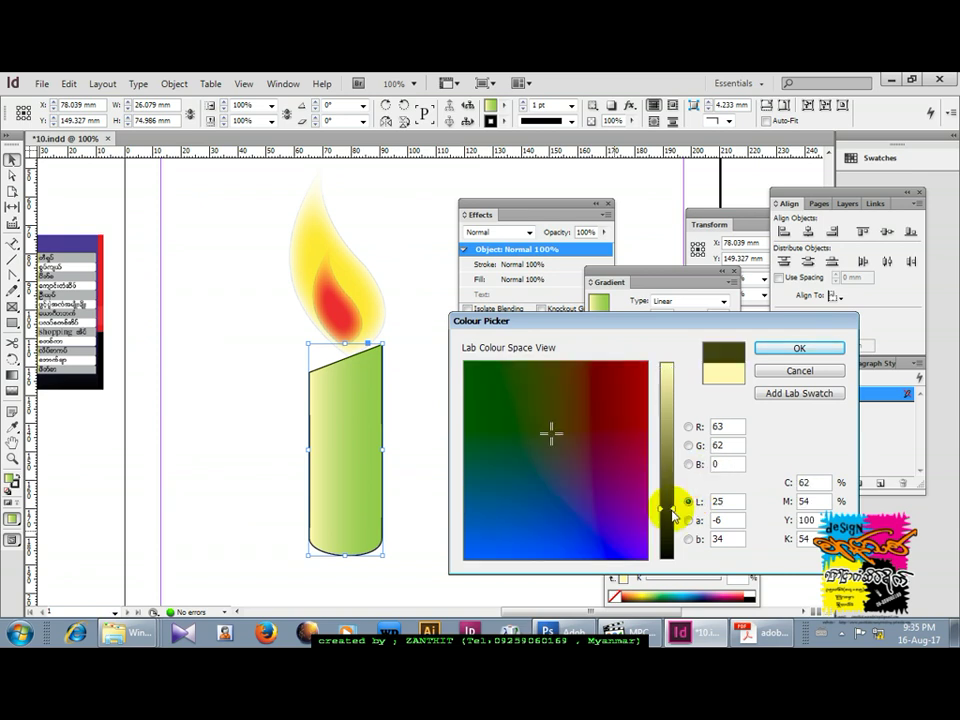
click(688, 426)
click(688, 445)
click(688, 464)
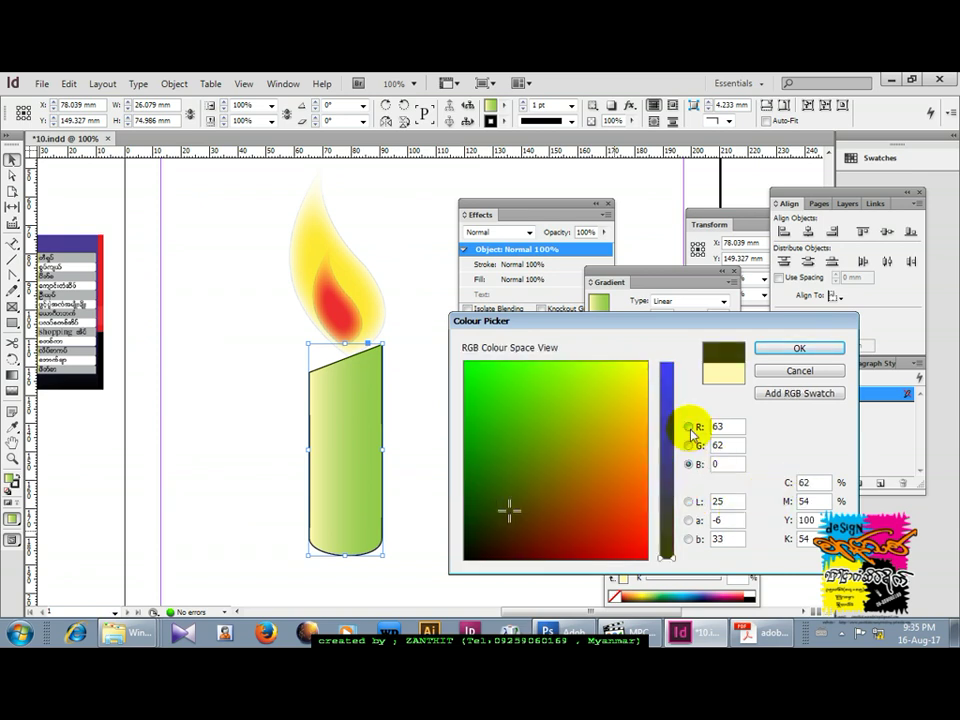
click(688, 427)
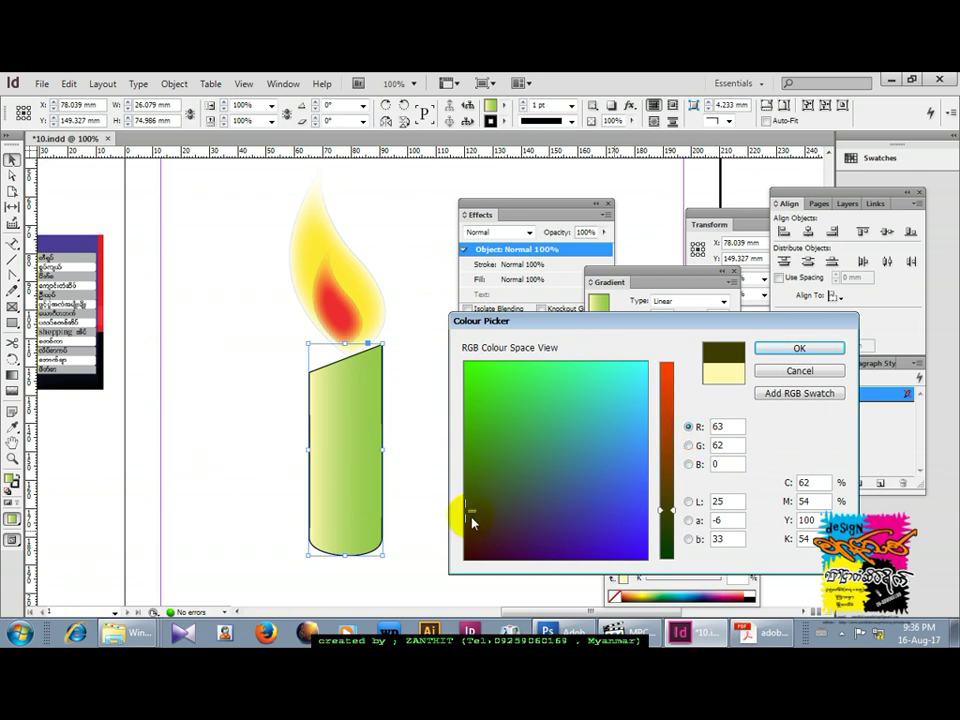
click(688, 520)
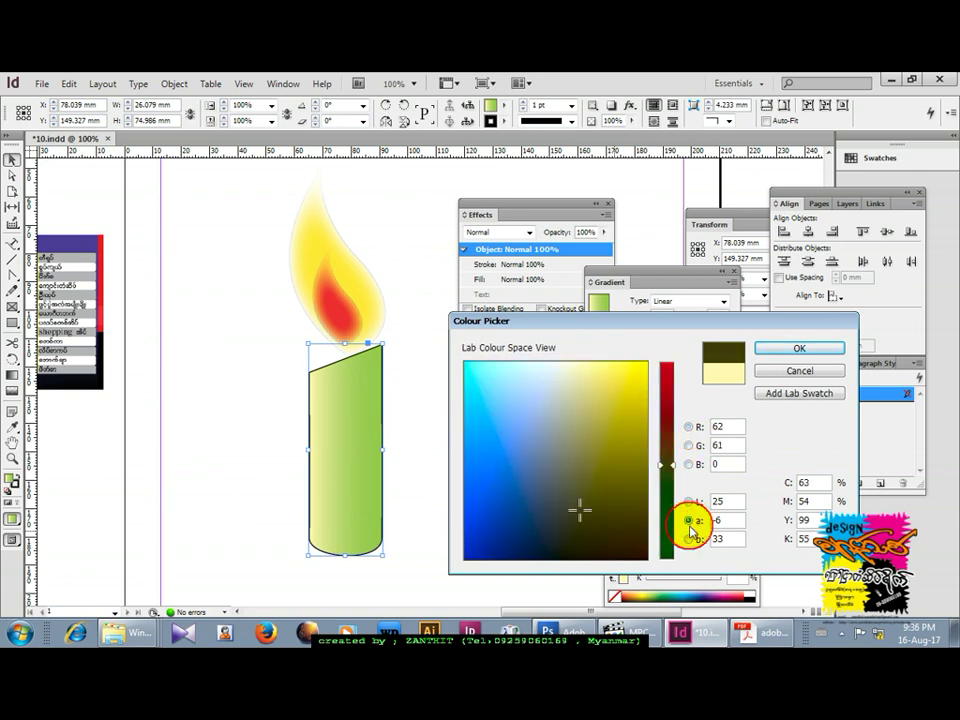
click(688, 539)
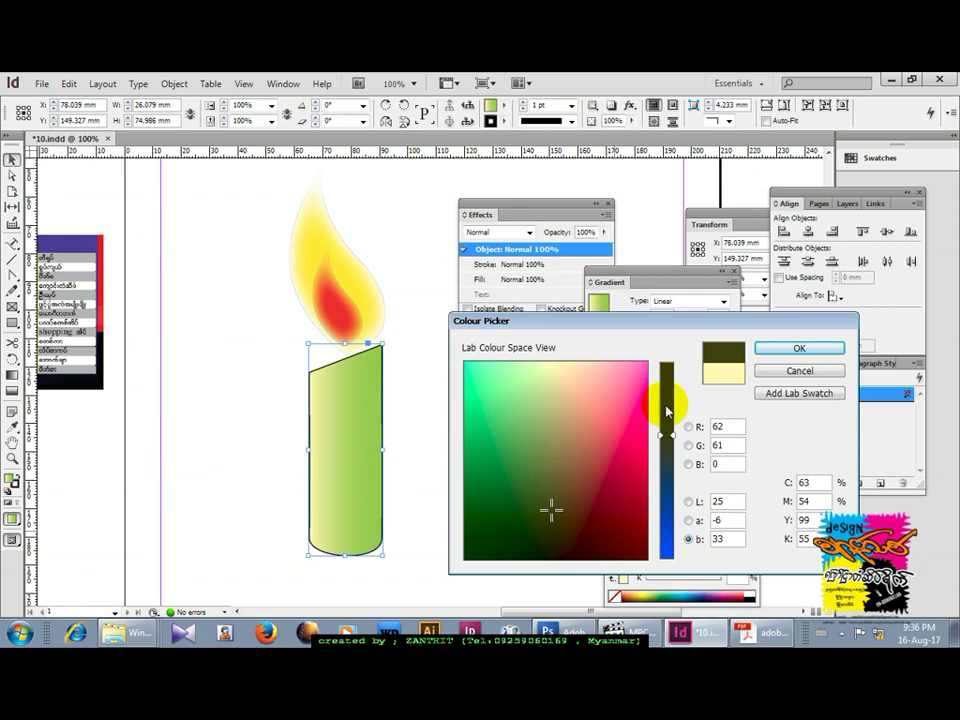
drag(665, 410, 664, 369)
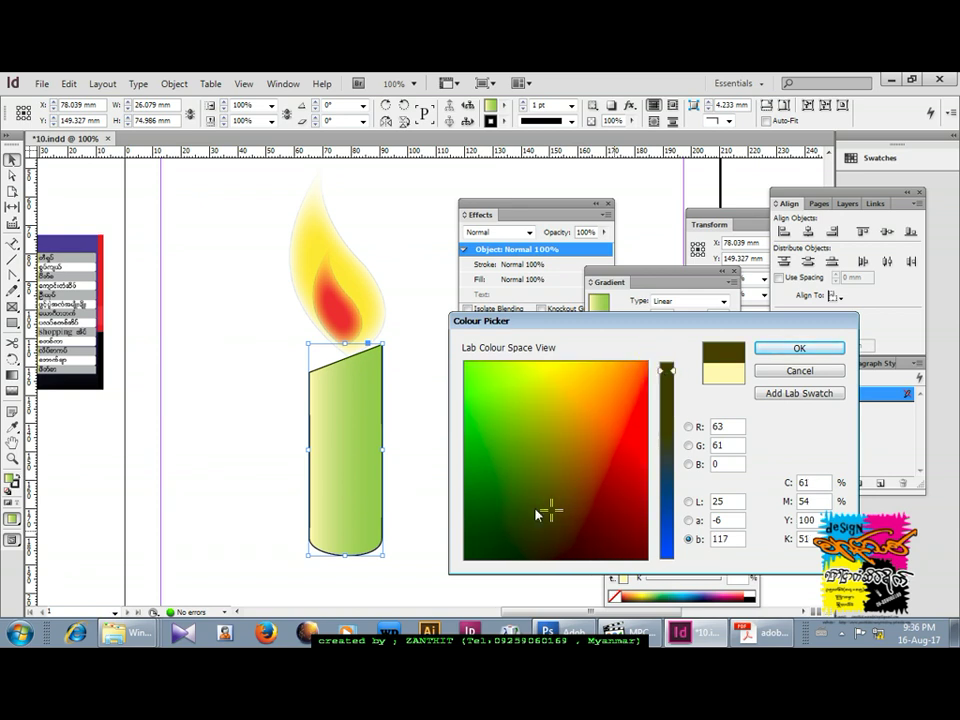
click(533, 515)
click(799, 349)
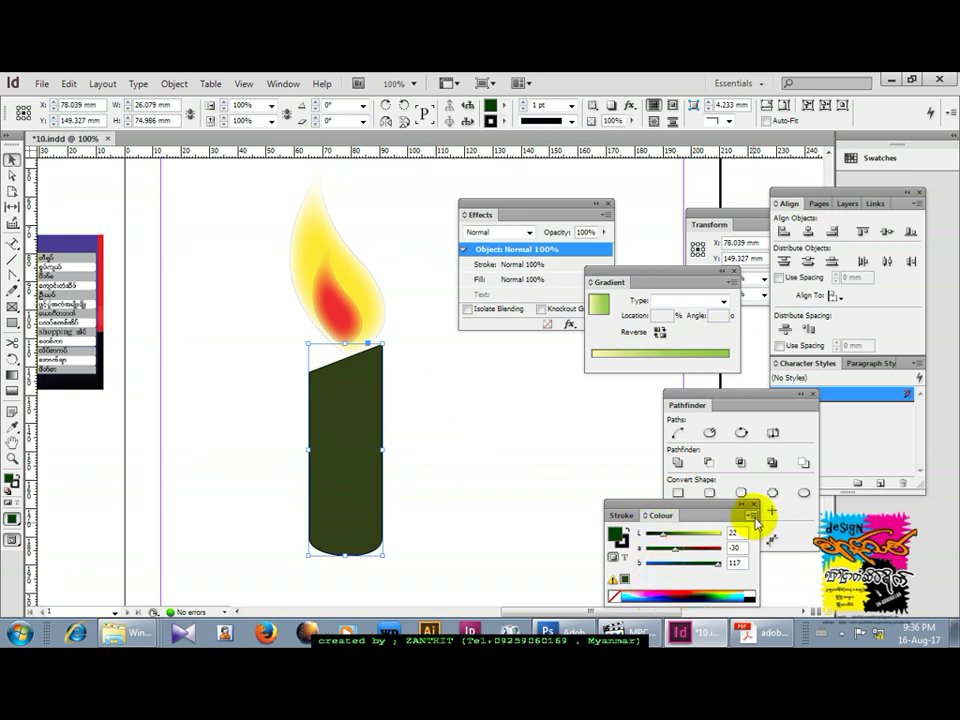
Give the candle a linear gradient with an olive left stop and a white middle stop, then nudge it up.
click(700, 302)
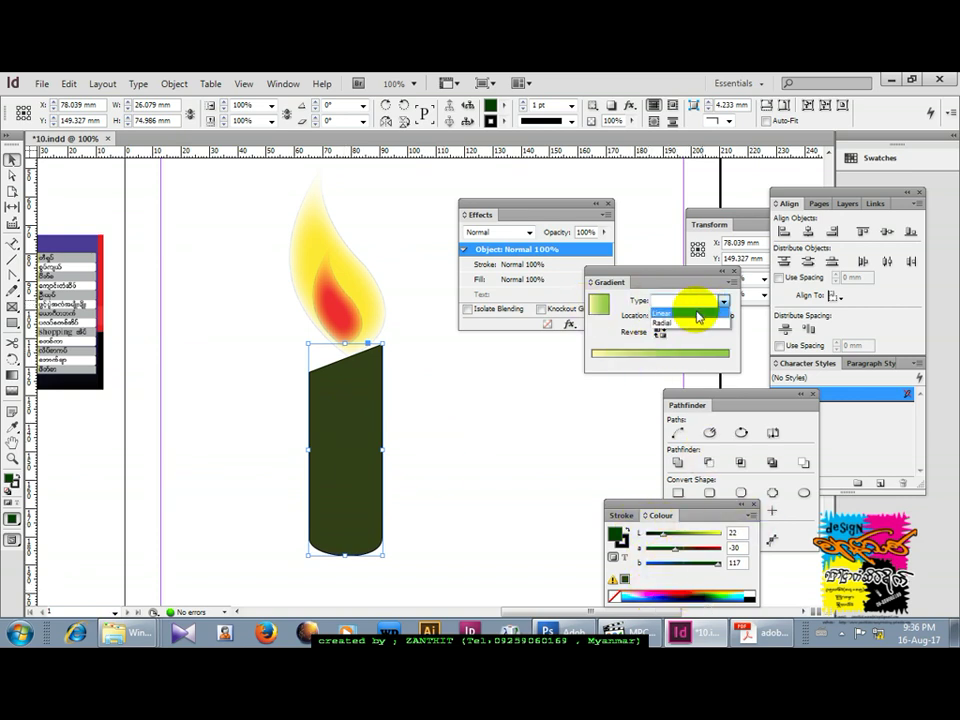
click(696, 314)
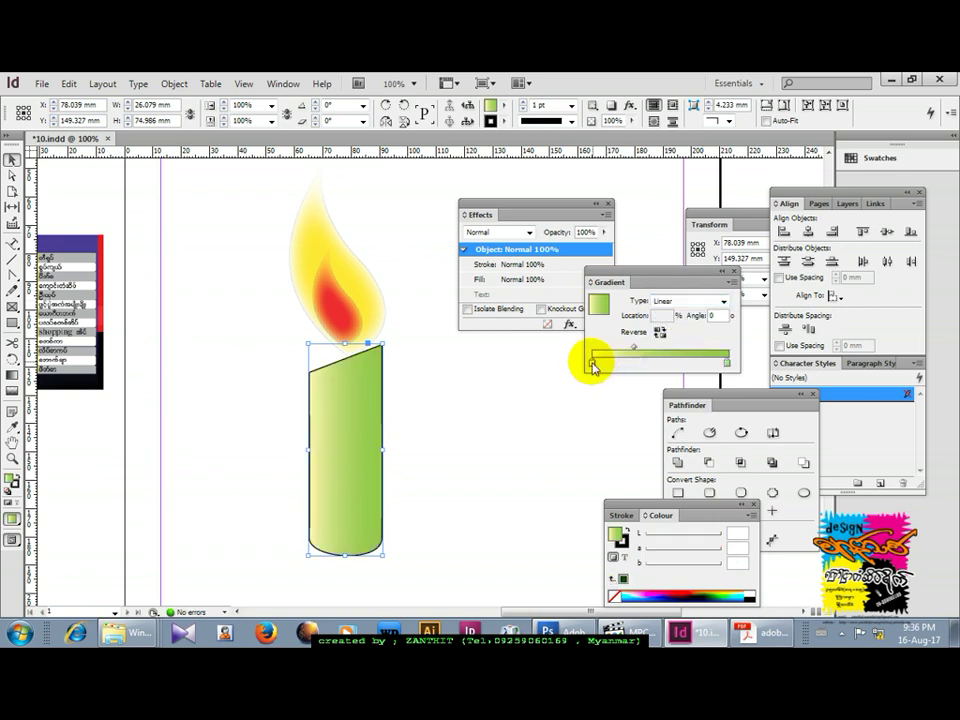
click(591, 363)
drag(645, 579, 687, 586)
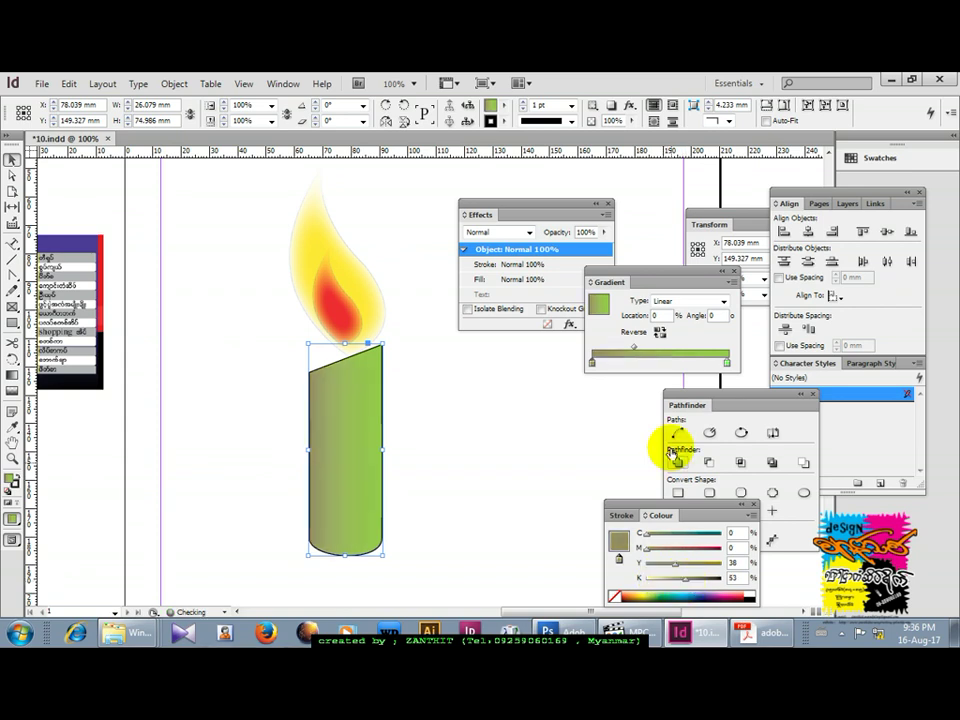
click(647, 364)
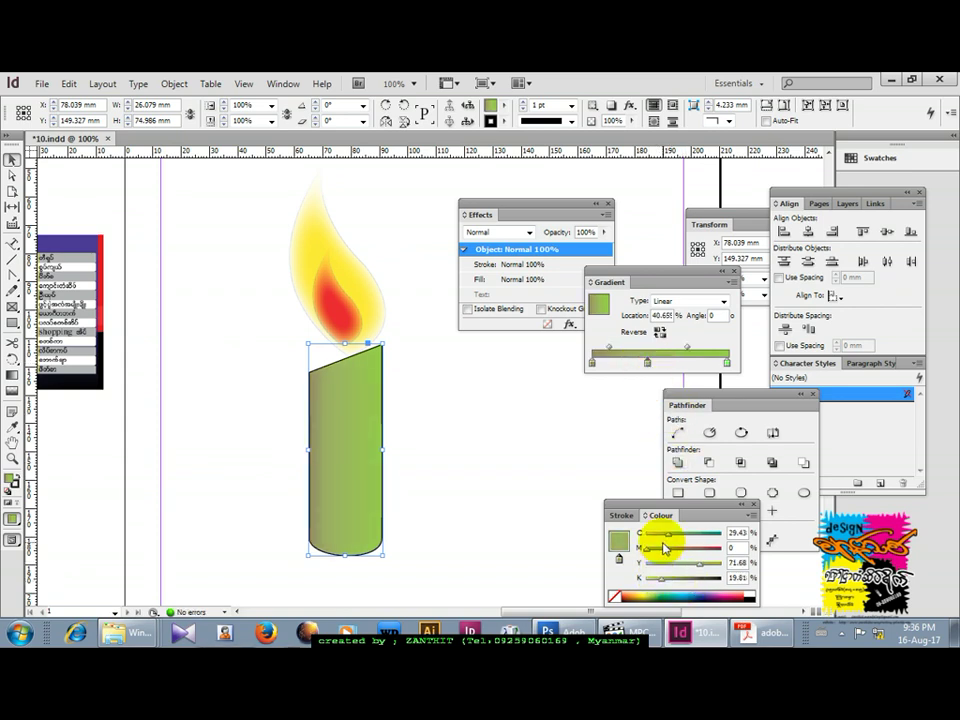
drag(668, 540, 645, 536)
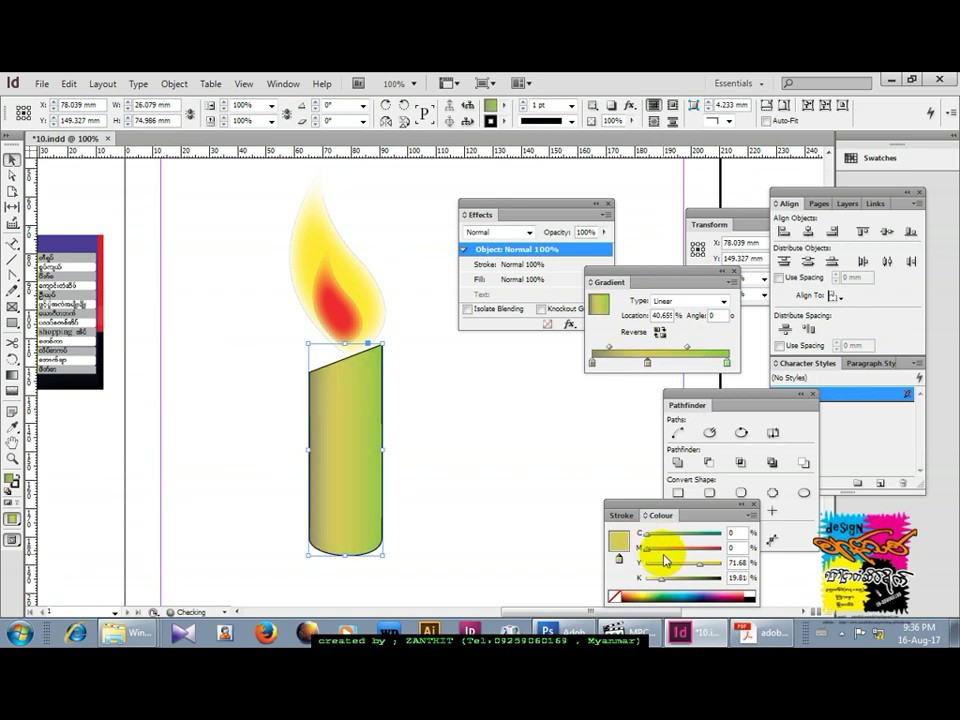
drag(699, 567, 645, 588)
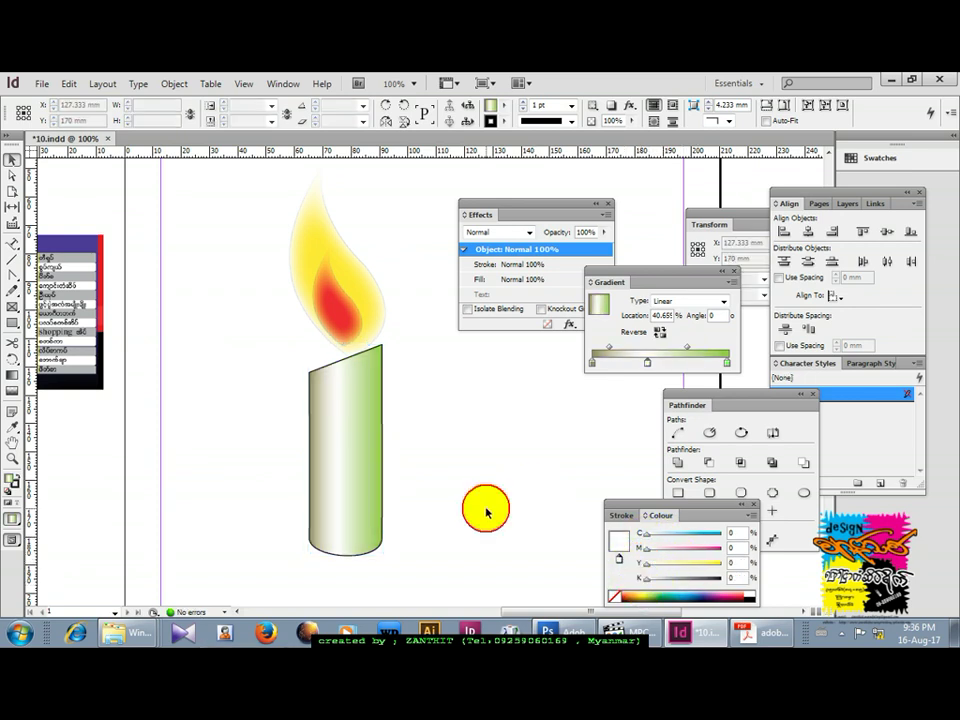
drag(358, 495, 366, 481)
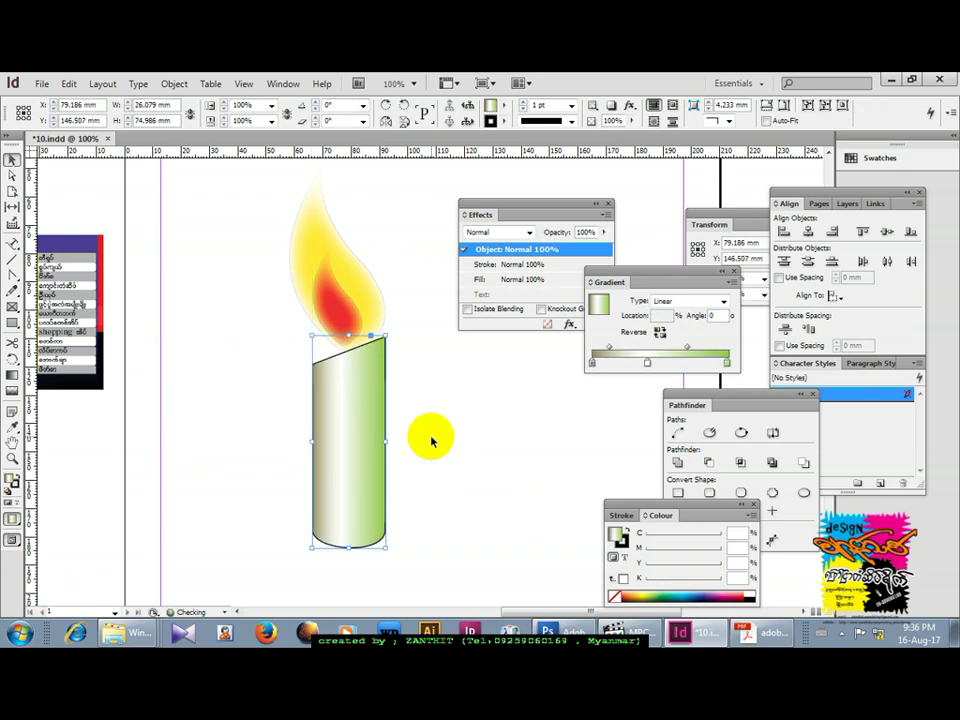
Draw a rectangle below the candle for the first book page.
click(486, 470)
key(ctrl+minus)
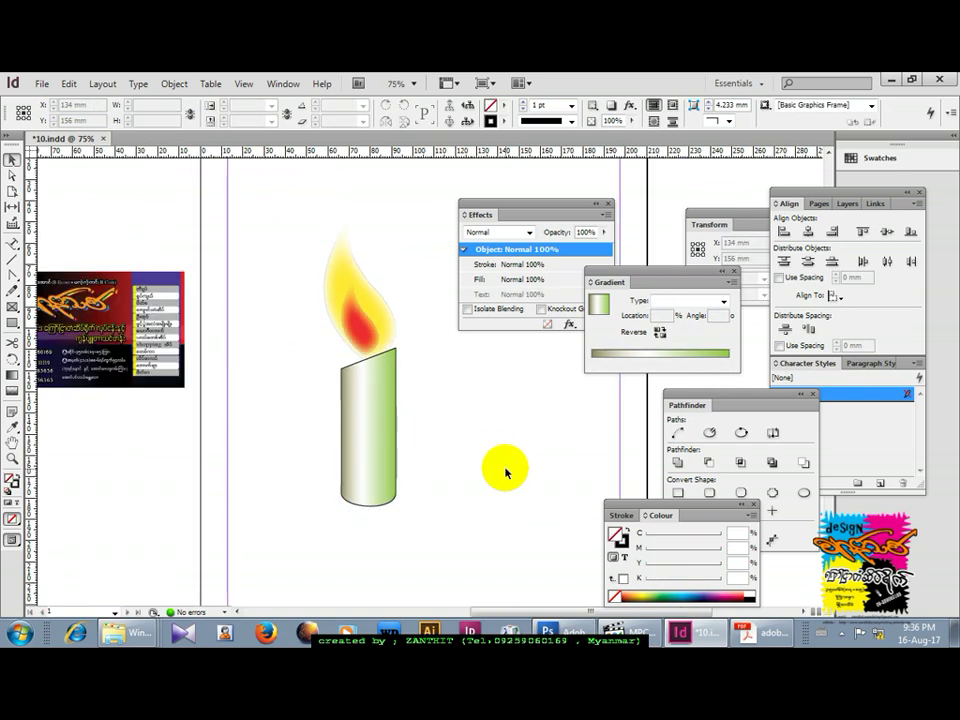
scroll(396, 493, down, 1)
click(12, 322)
mouse_move(286, 423)
mouse_down()
mouse_move(375, 522)
mouse_move(375, 544)
mouse_up()
Reshape the rectangle's corners and bend its edges into a curved page shape.
click(12, 175)
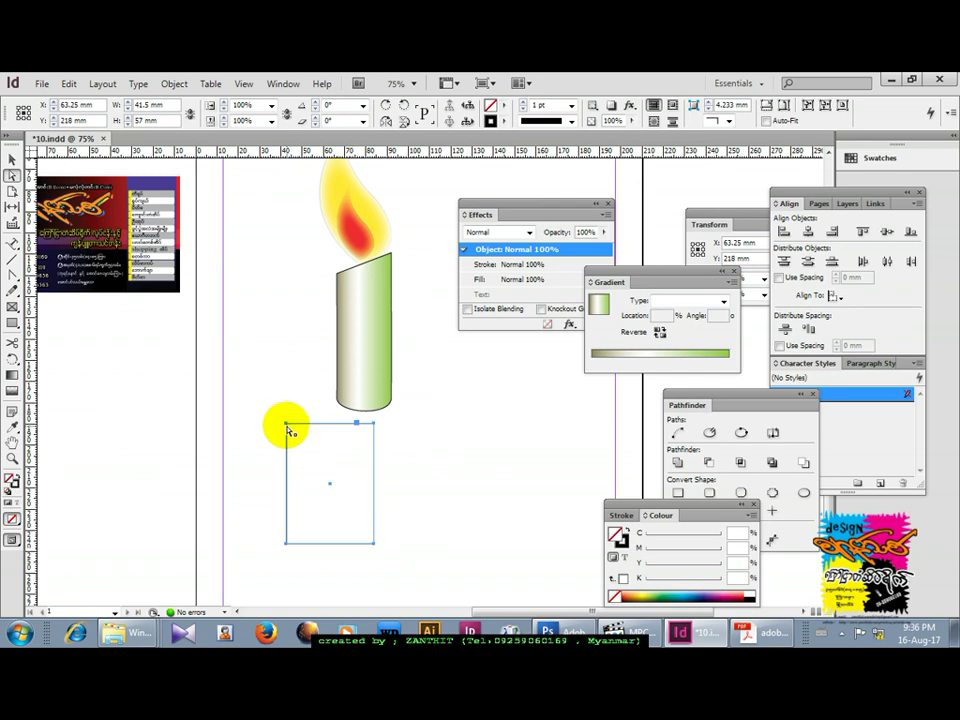
drag(288, 426, 295, 428)
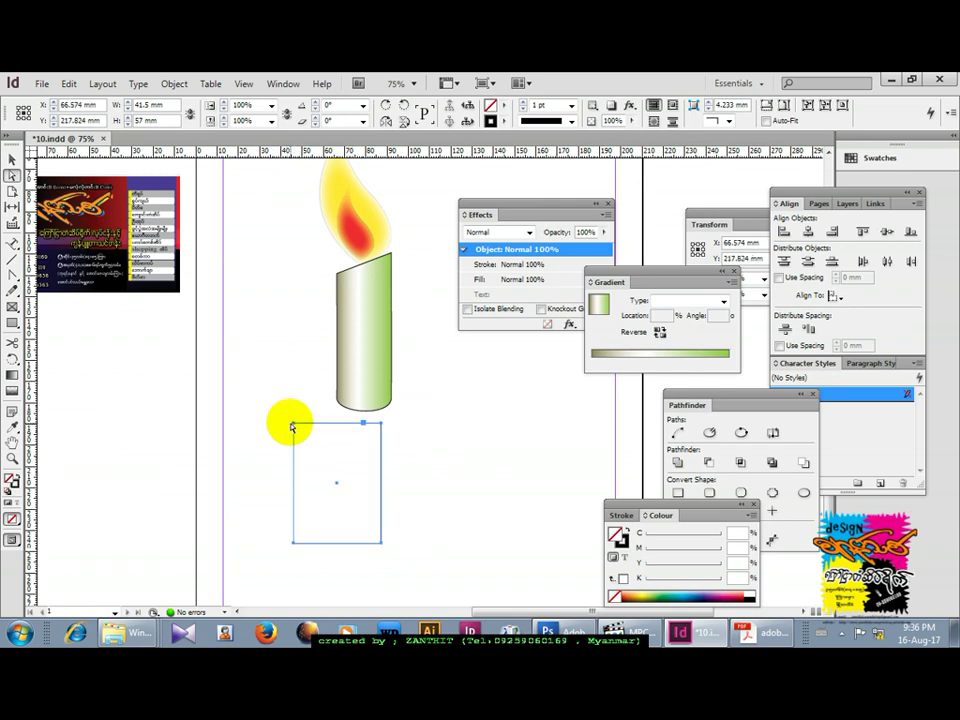
click(295, 427)
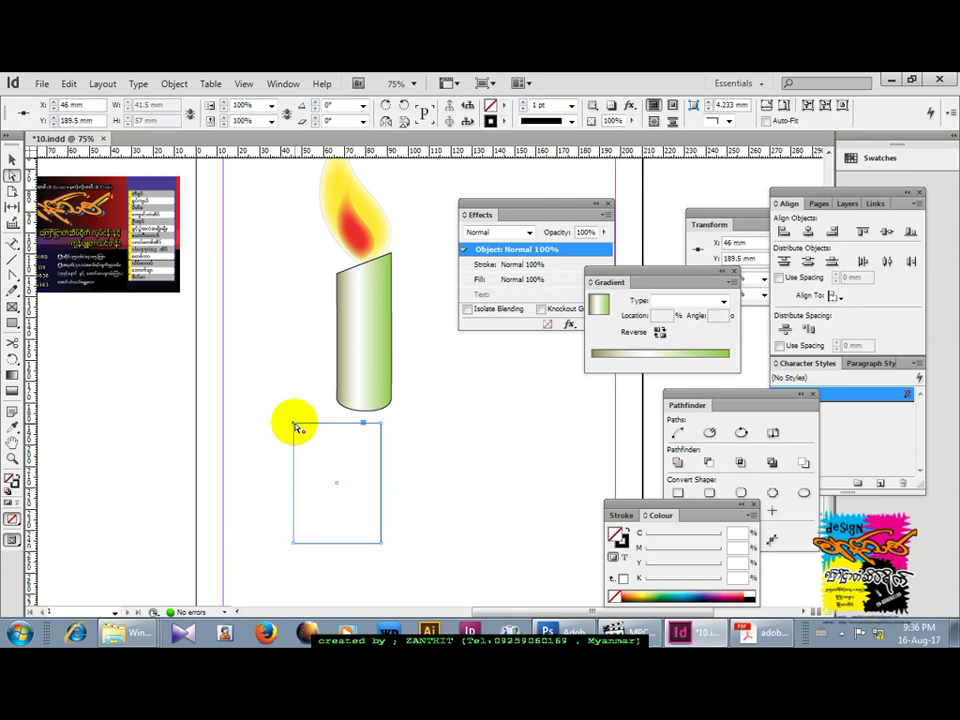
drag(295, 427, 302, 437)
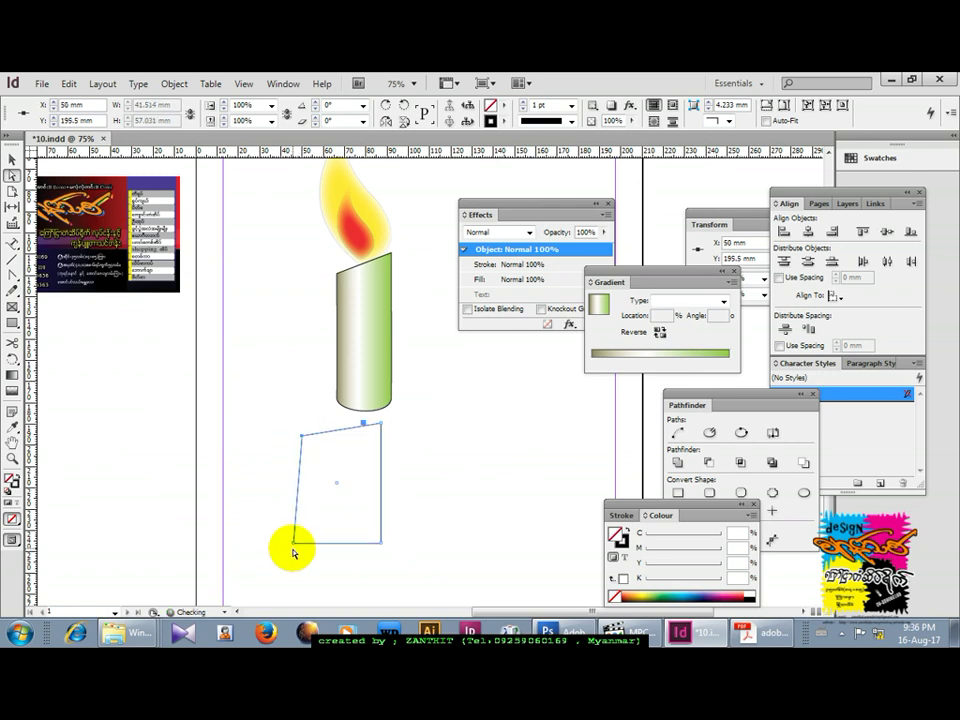
drag(295, 546, 247, 576)
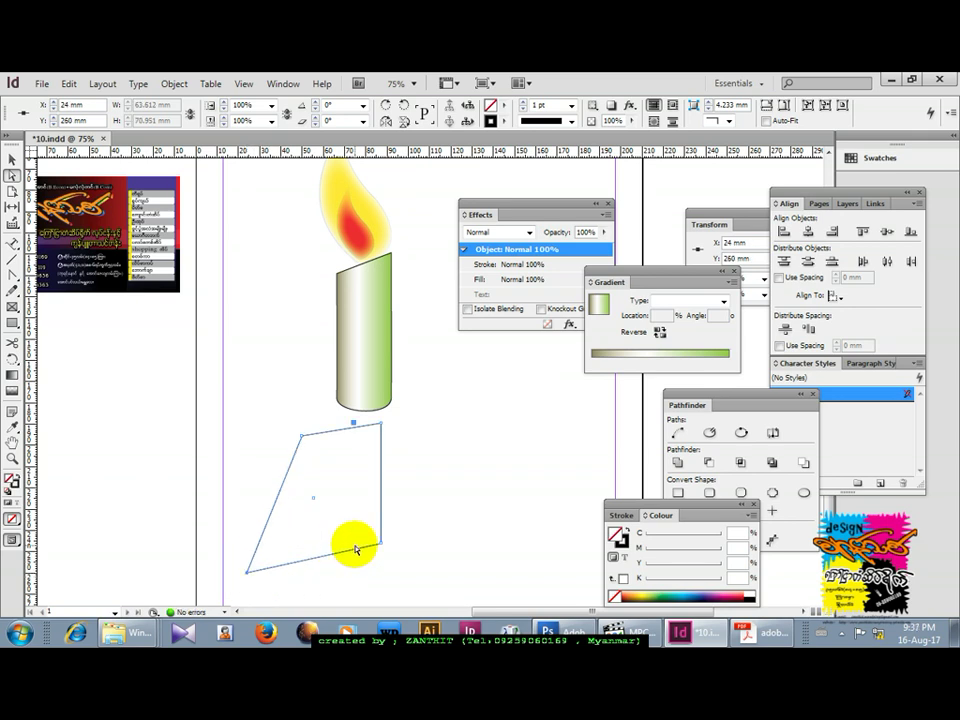
click(13, 279)
drag(248, 573, 328, 400)
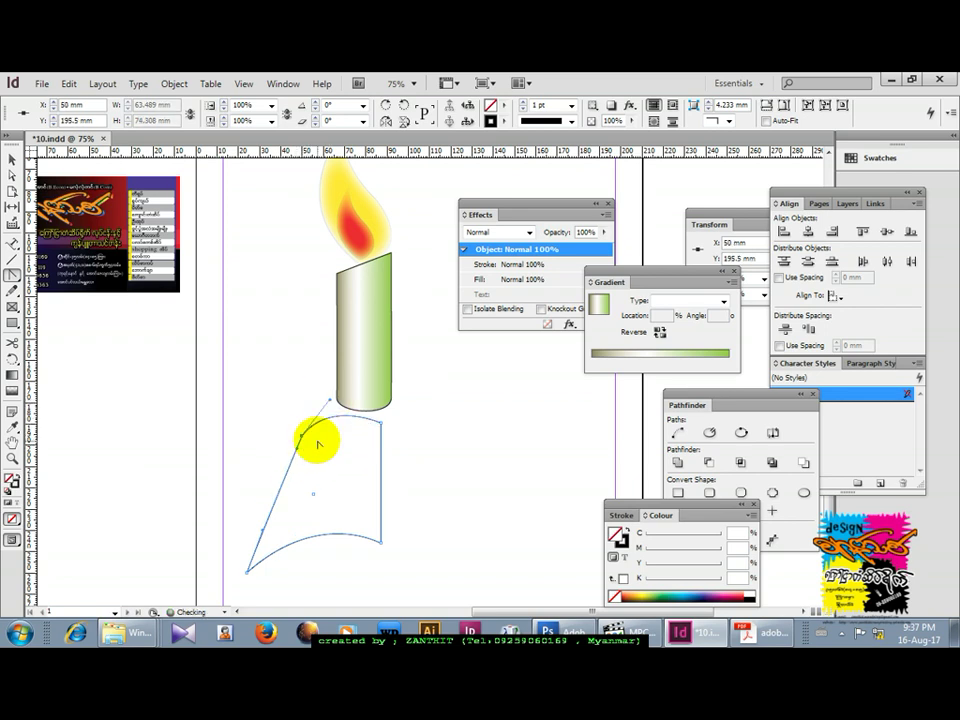
click(11, 160)
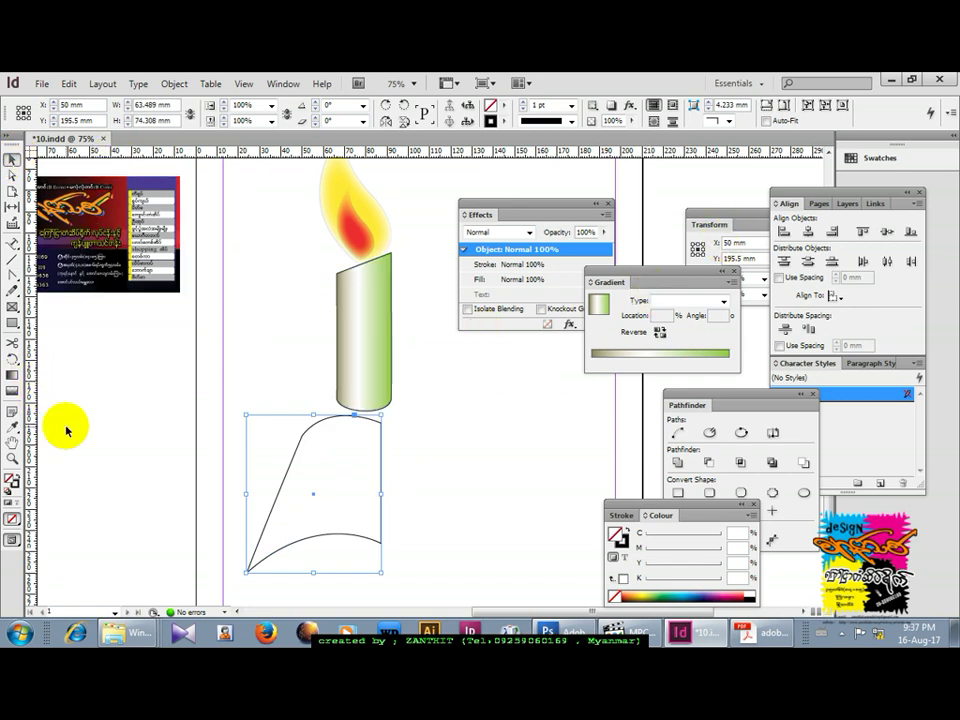
Fill the page yellow (C0 M0 Y100 K13) and move it against the candle's base.
click(628, 596)
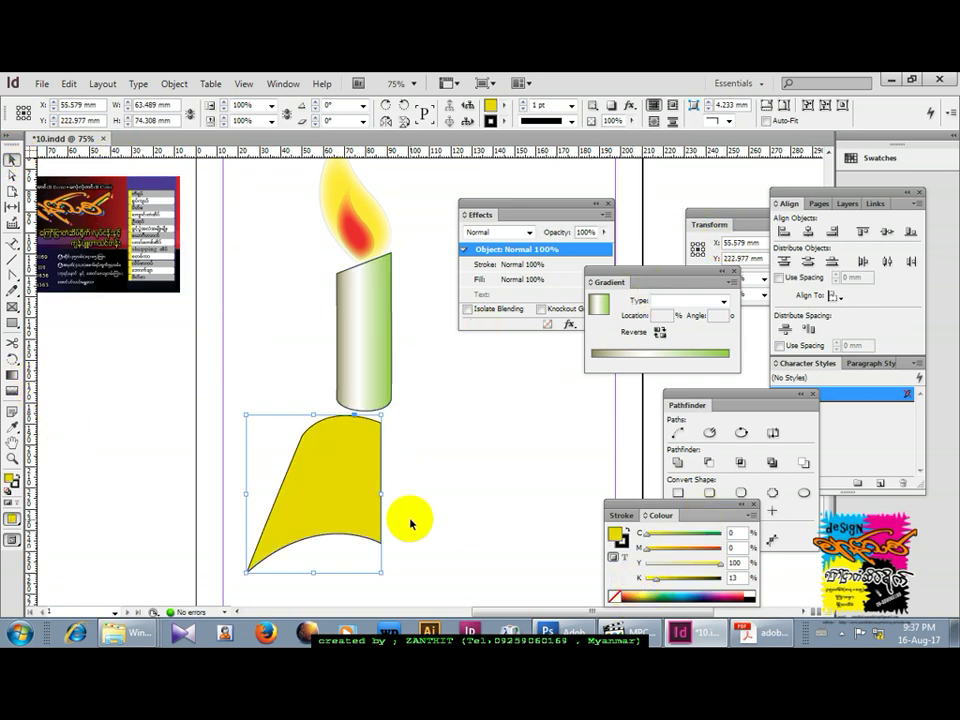
click(454, 564)
drag(321, 499, 314, 458)
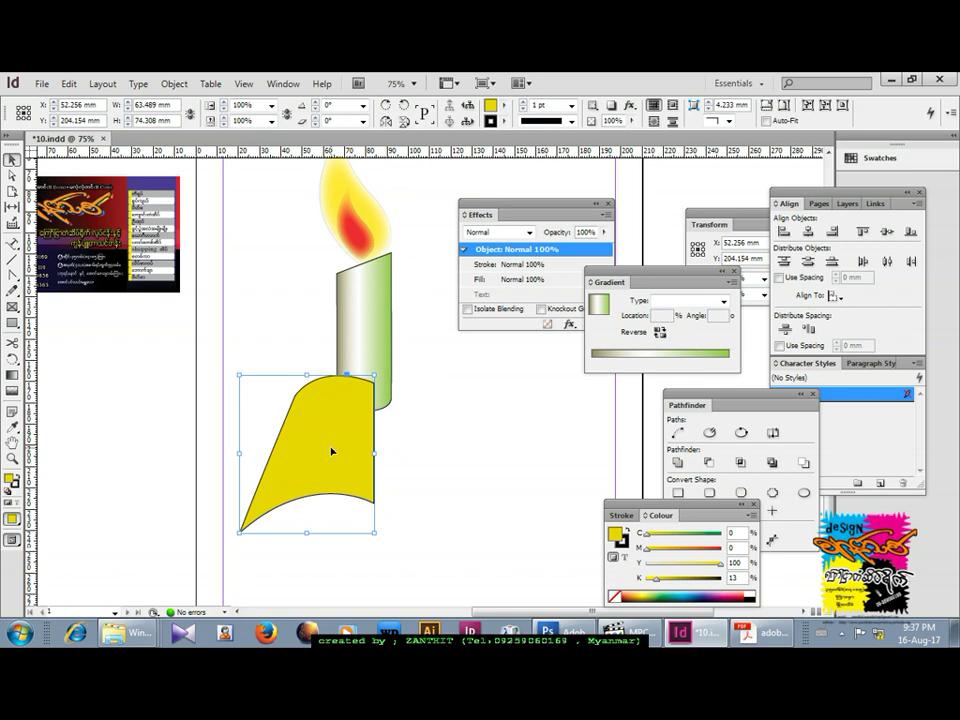
Duplicate the page, flip the copy horizontally to the right, and group both halves into a book.
click(425, 444)
drag(341, 437, 393, 434)
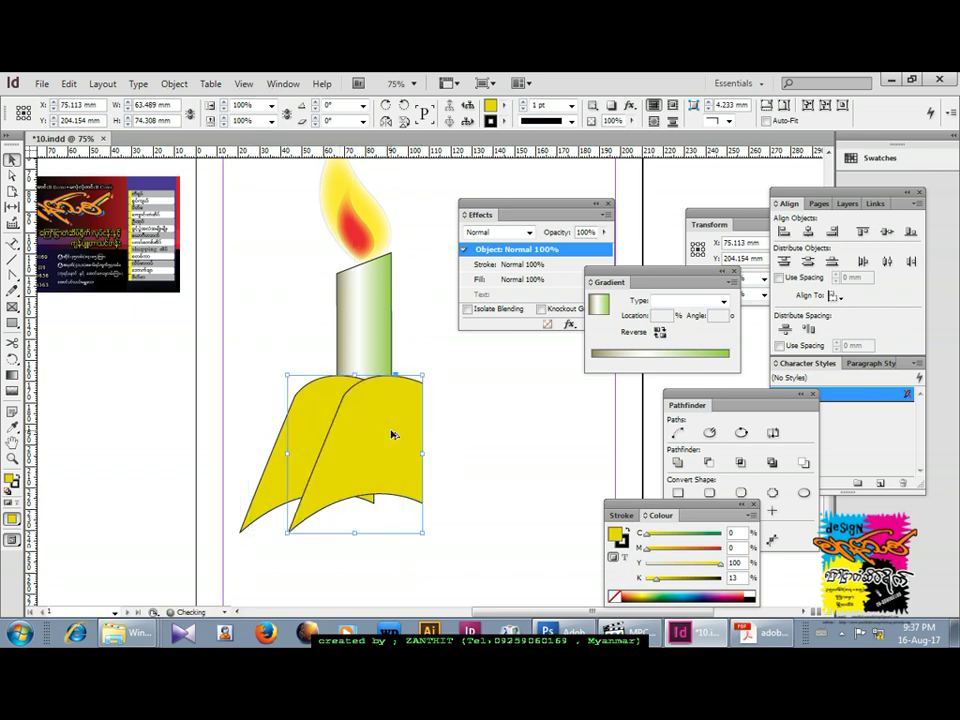
click(387, 122)
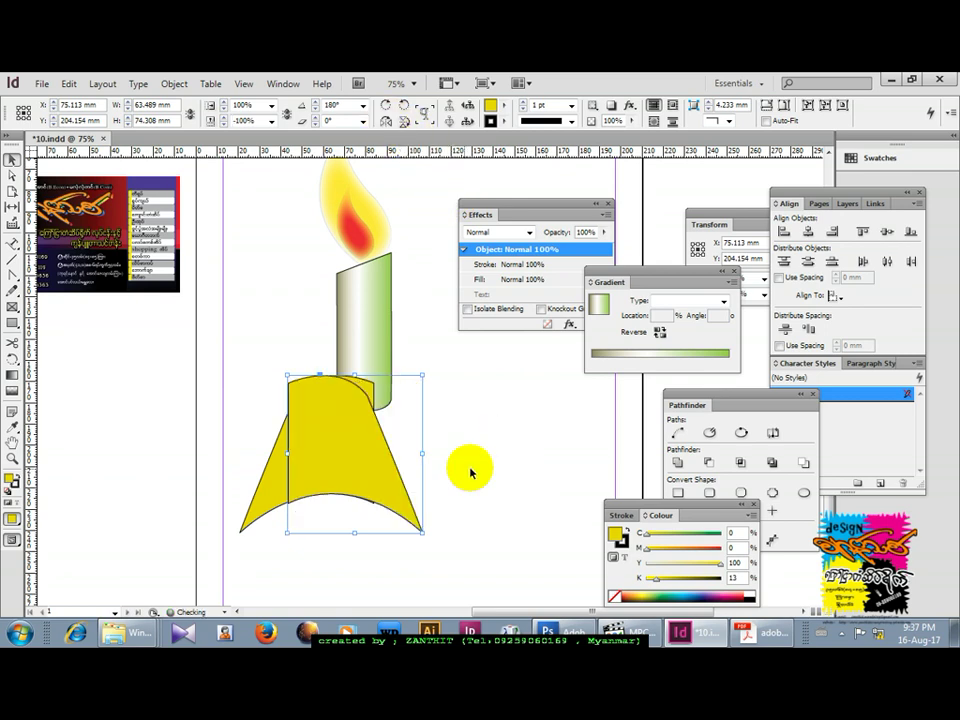
drag(341, 445, 426, 442)
key(Left)
key(Left)
key(Left)
key(Left)
key(Left)
key(Left)
key(Left)
key(Left)
key(Left)
shift+click(332, 454)
key(ctrl+g)
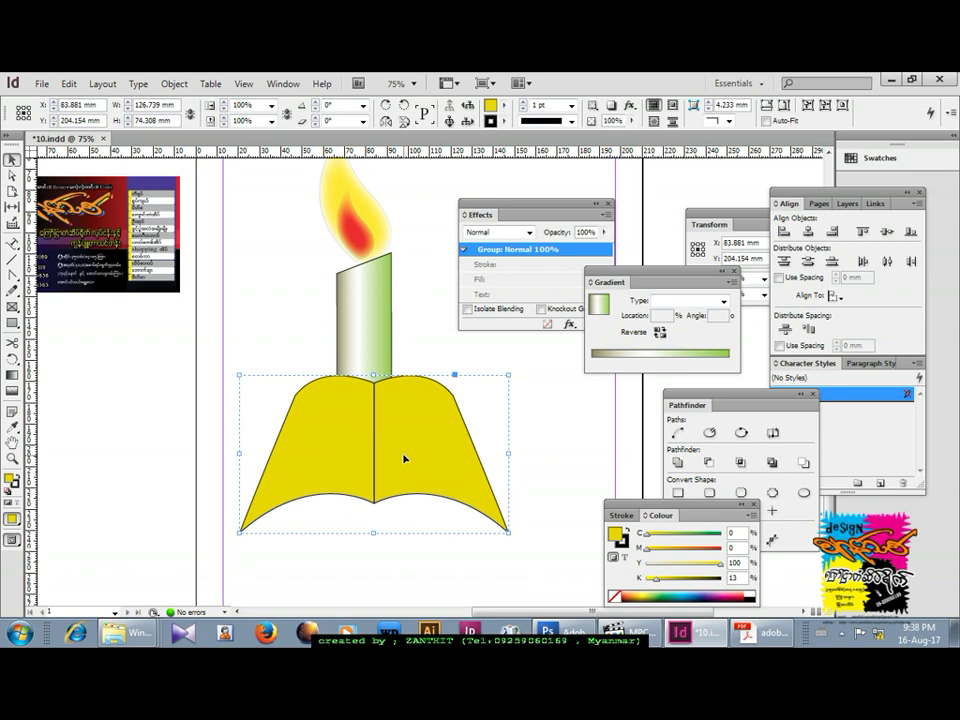
Duplicate the book group twice, each copy slightly higher, for three page layers.
click(407, 458)
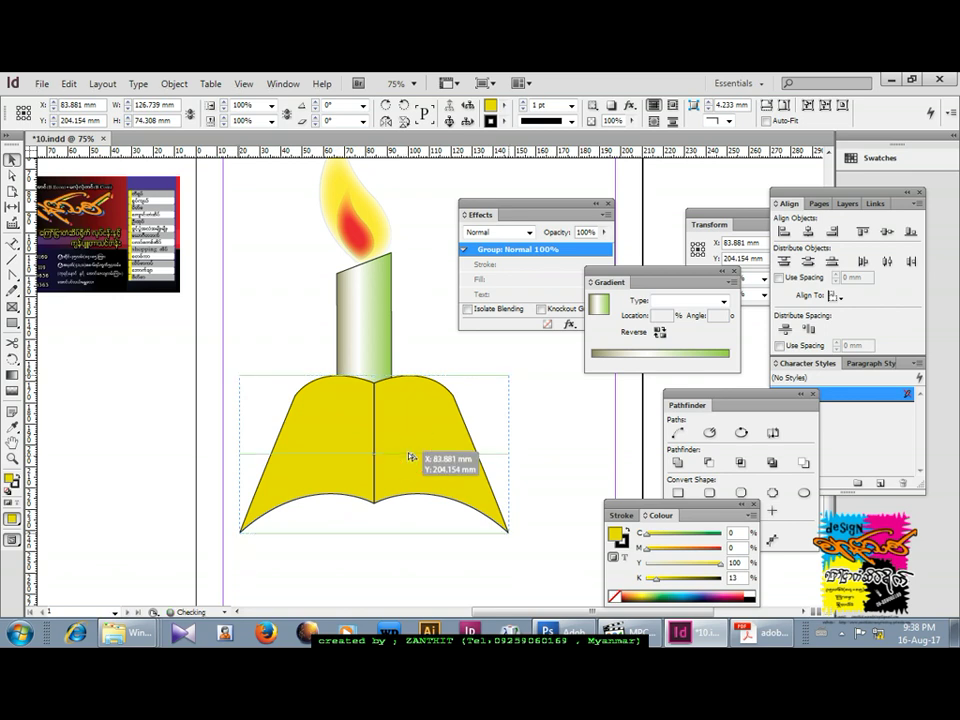
drag(391, 459, 395, 447)
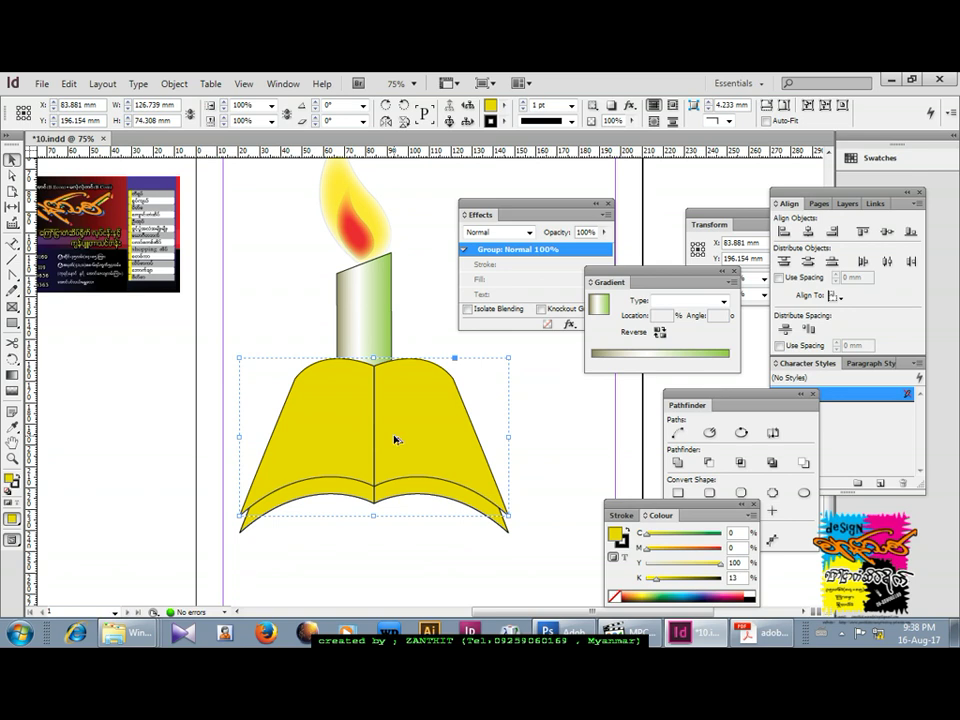
key(ctrl+alt+shift+d)
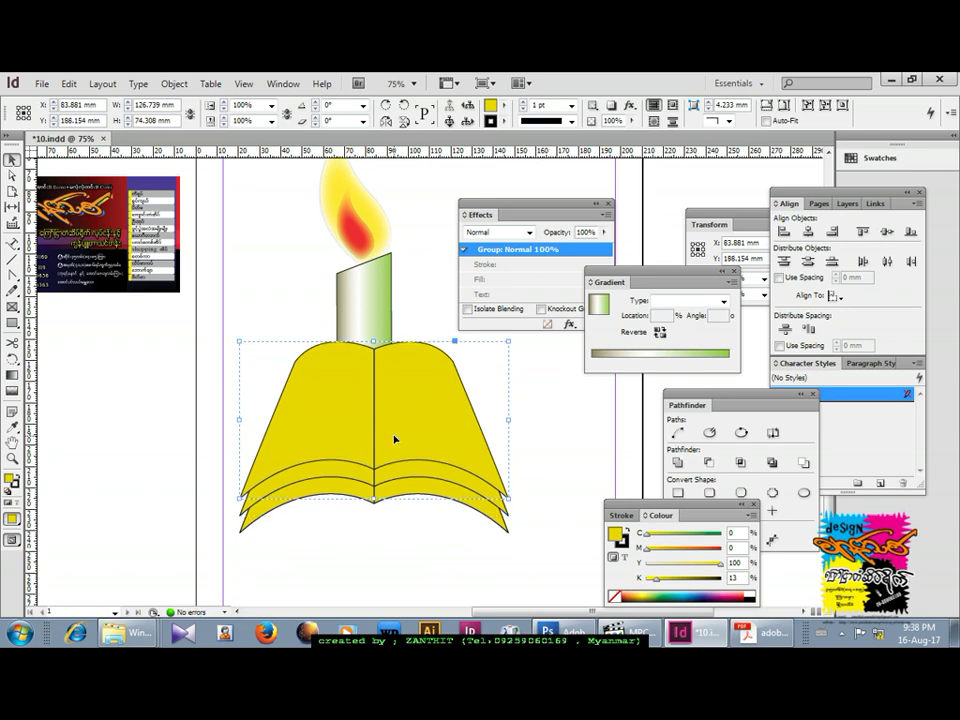
Send the book stack behind the candle and shrink it to about 102 mm wide under the base.
click(212, 480)
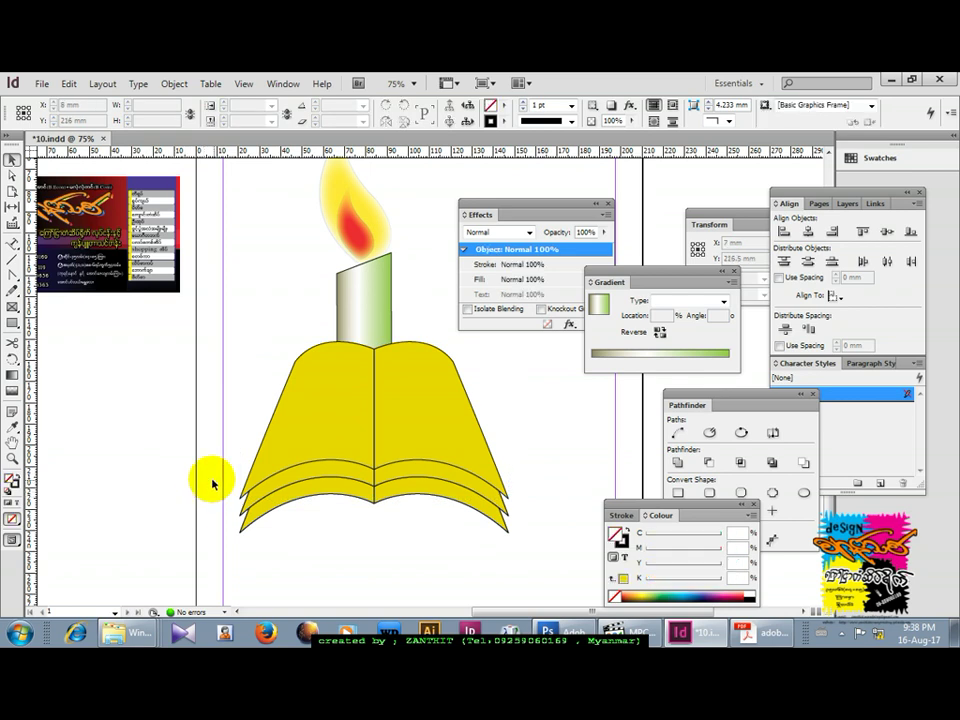
click(240, 540)
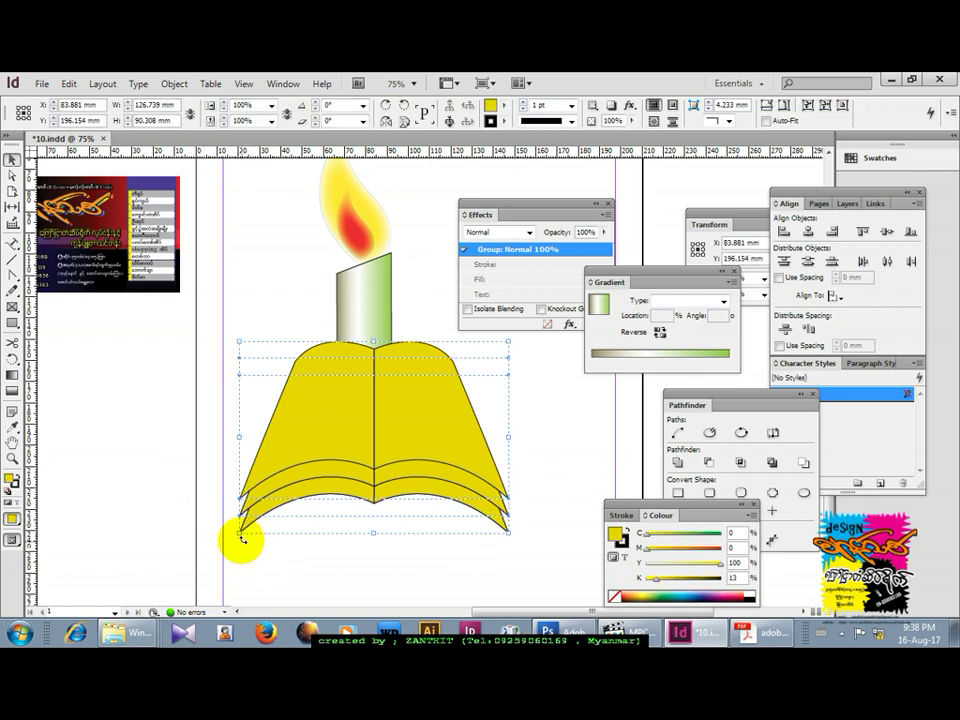
click(403, 418)
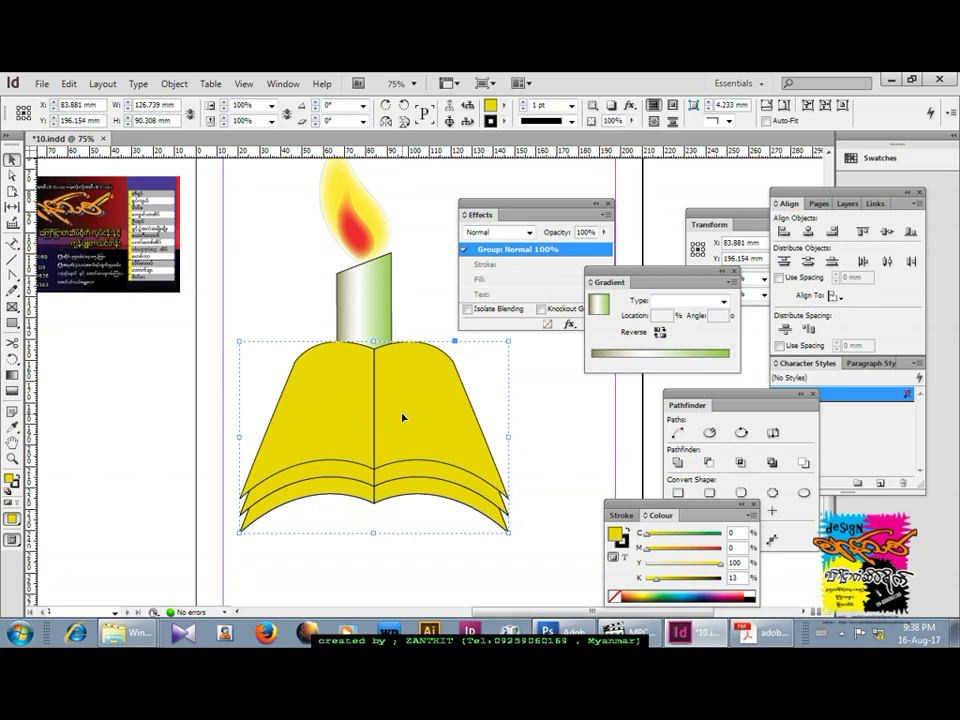
key(ctrl+shift+bracketleft)
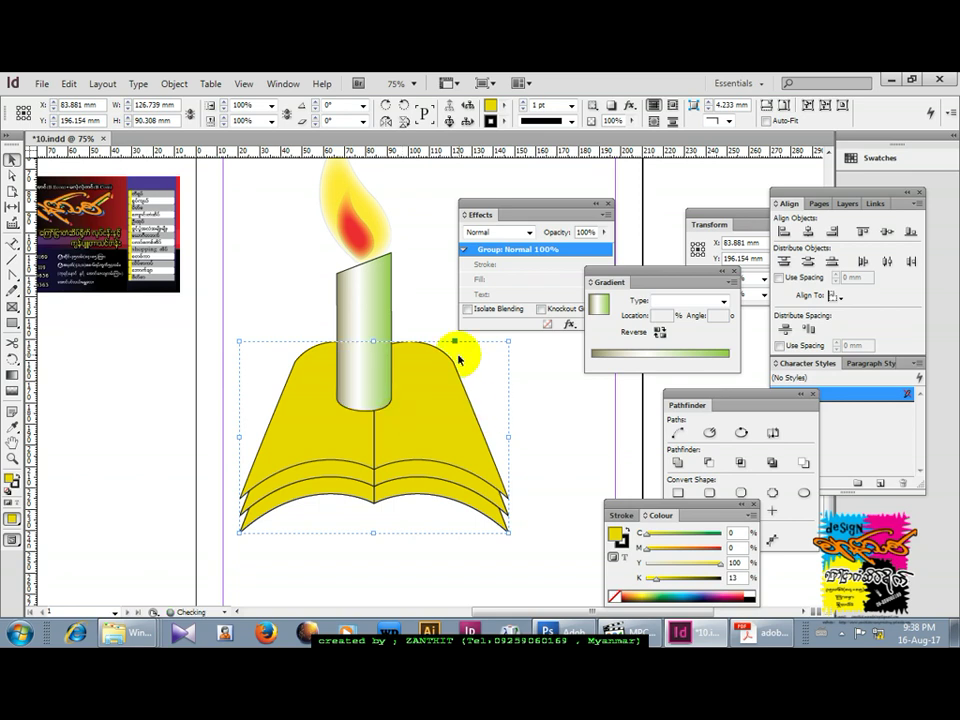
drag(509, 342, 483, 372)
drag(433, 439, 426, 430)
click(537, 417)
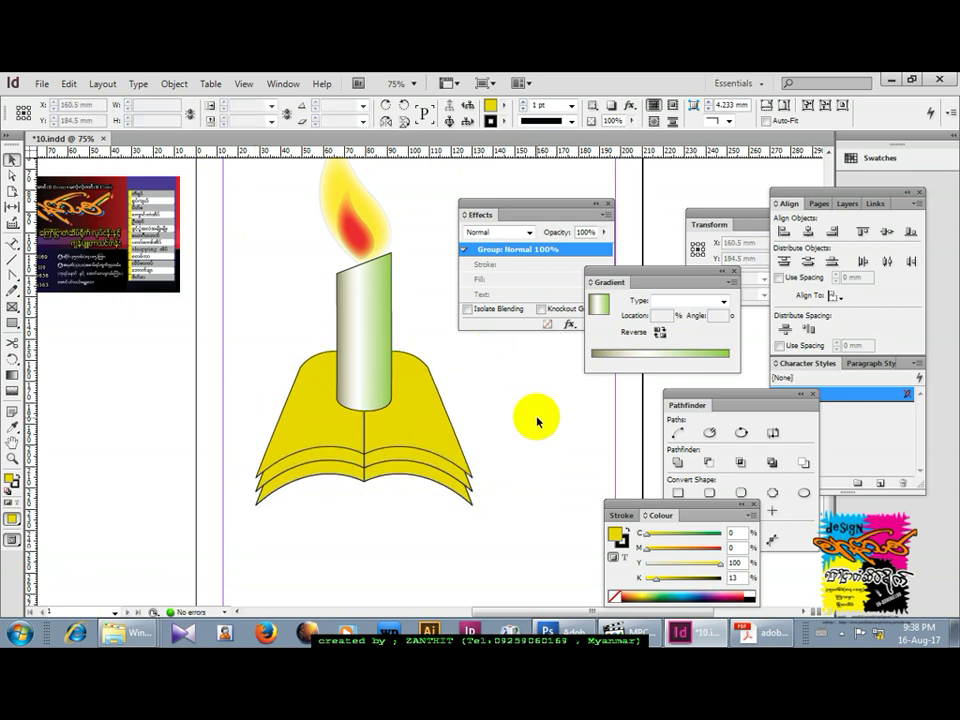
Select the flame, candle and book together and scale them down to about 77.6 × 136 mm.
key(ctrl+minus)
key(ctrl+minus)
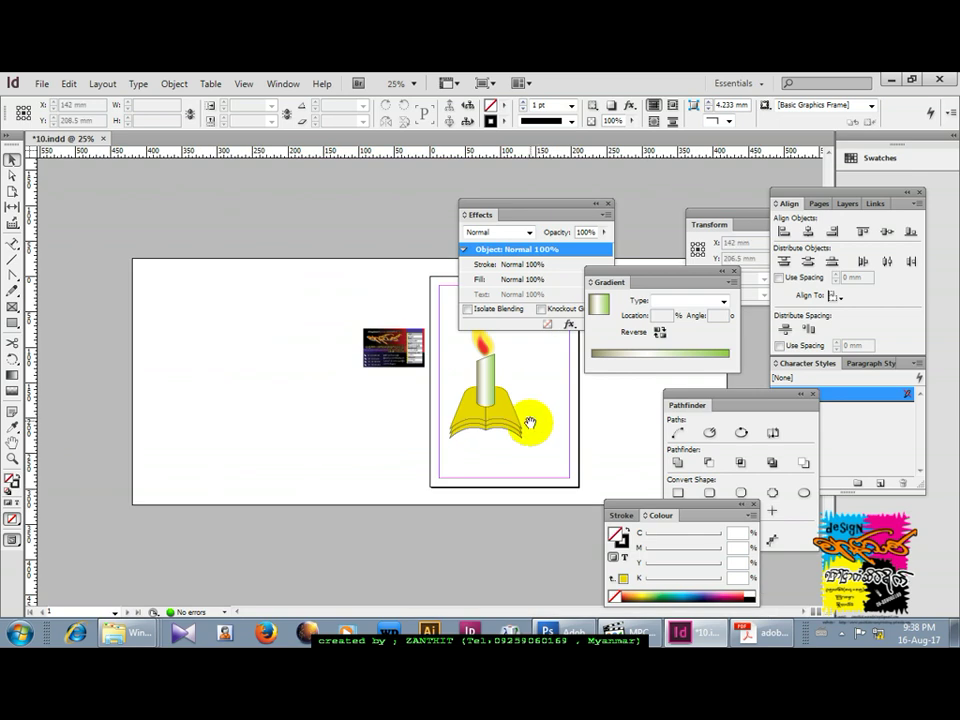
key(Tab)
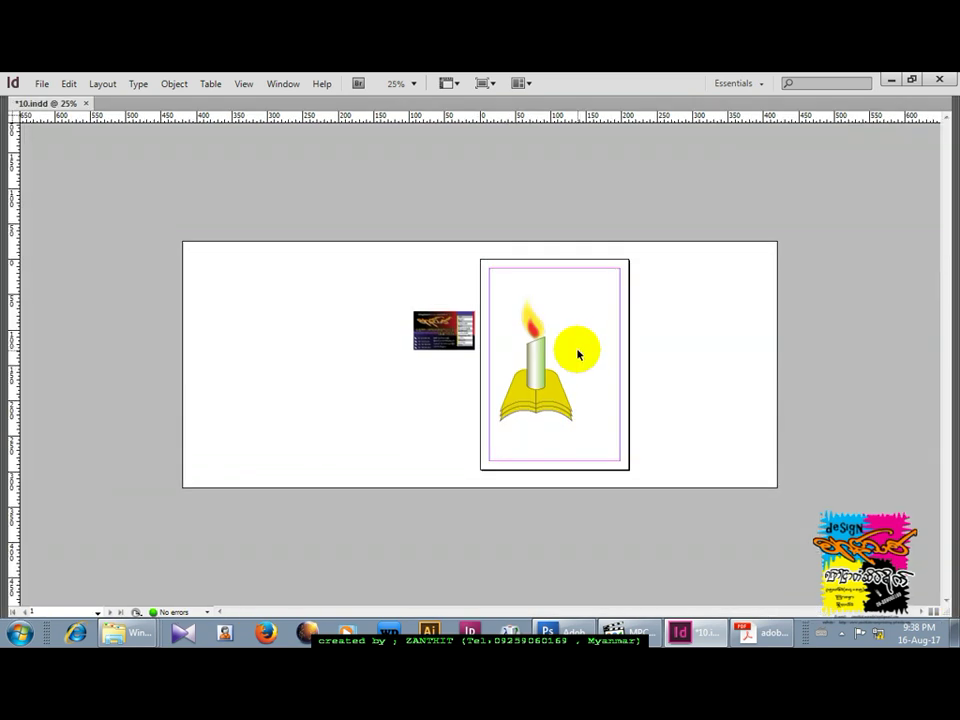
key(ctrl+equal)
key(ctrl+equal)
drag(688, 405, 429, 369)
drag(317, 172, 567, 565)
drag(540, 155, 514, 221)
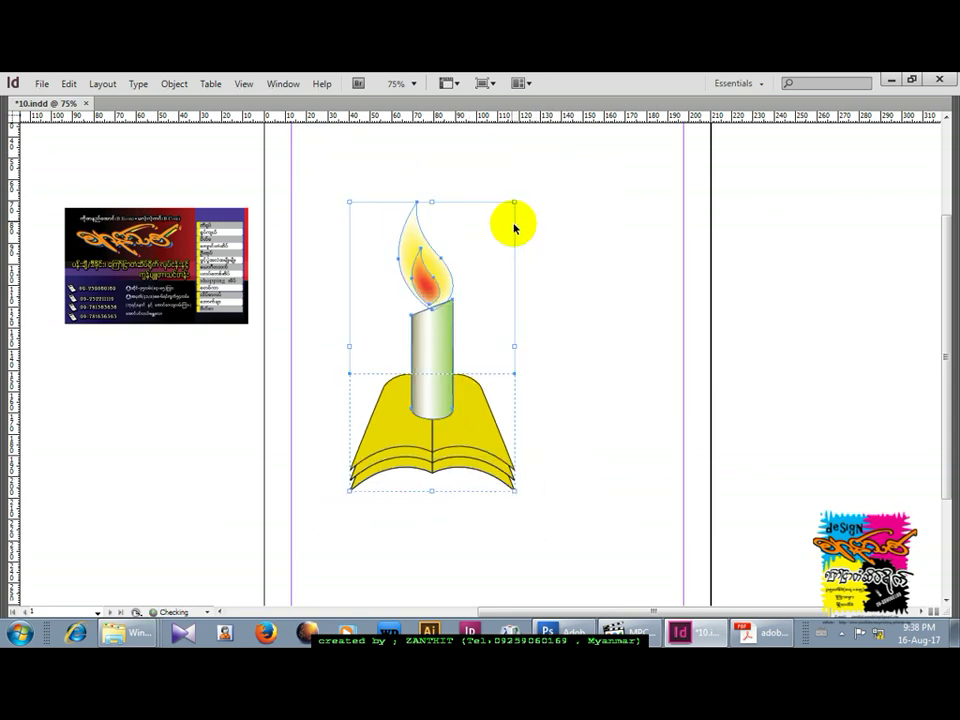
key(Tab)
drag(570, 437, 368, 394)
click(364, 393)
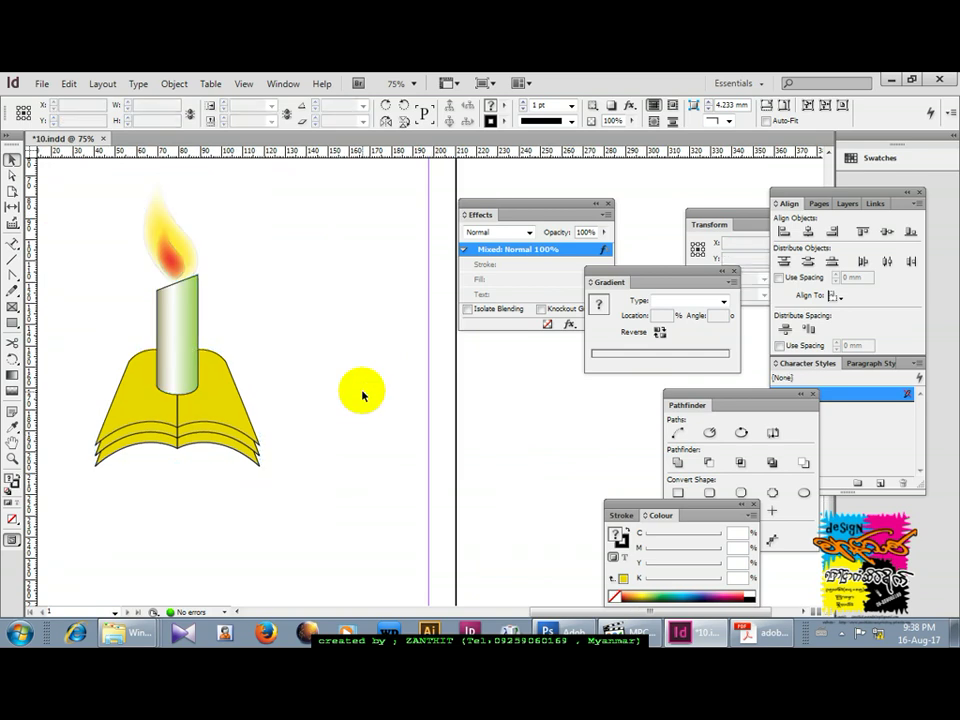
drag(360, 388, 392, 422)
mouse_move(349, 456)
mouse_down()
mouse_move(301, 470)
mouse_move(236, 447)
mouse_up()
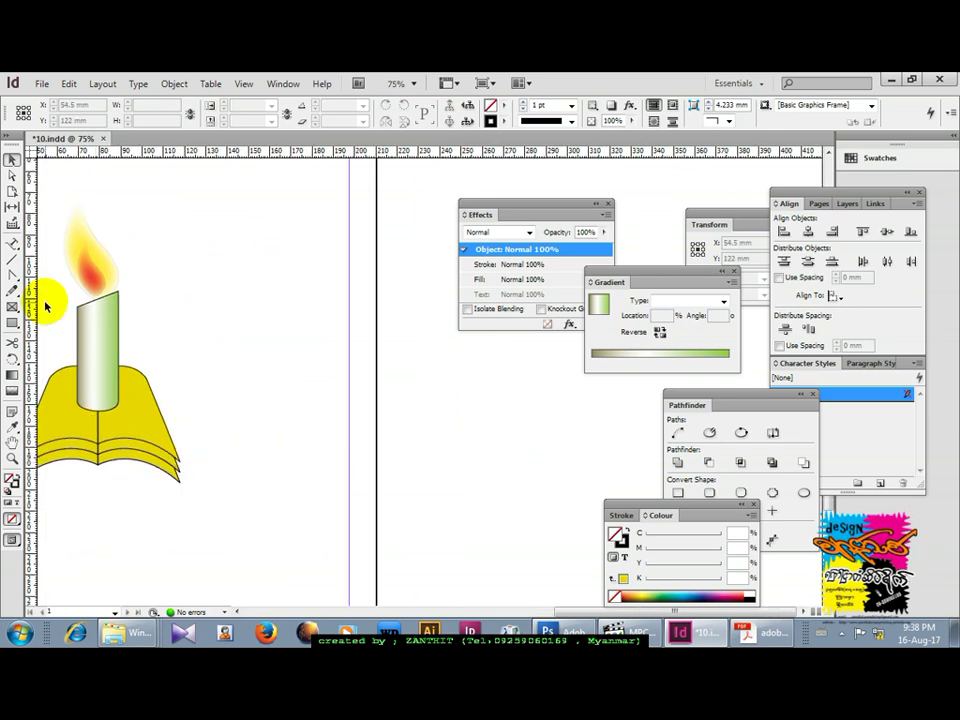
Draw a 90 mm circle with the Ellipse tool, fill it yellow, and place it beside the emblem.
click(12, 325)
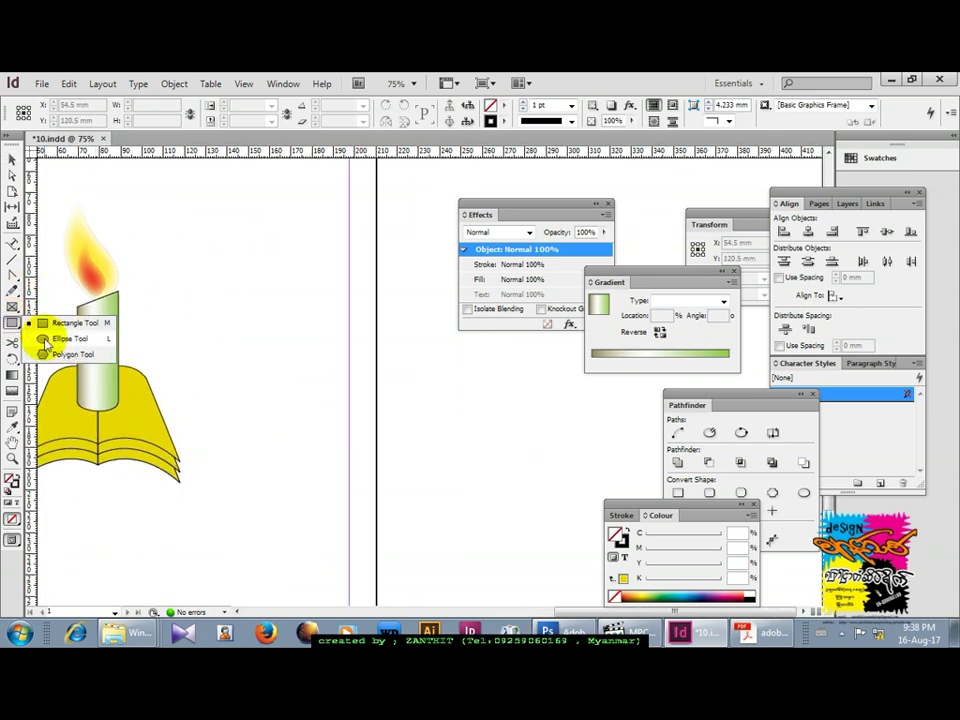
click(40, 339)
drag(229, 240, 420, 490)
click(12, 159)
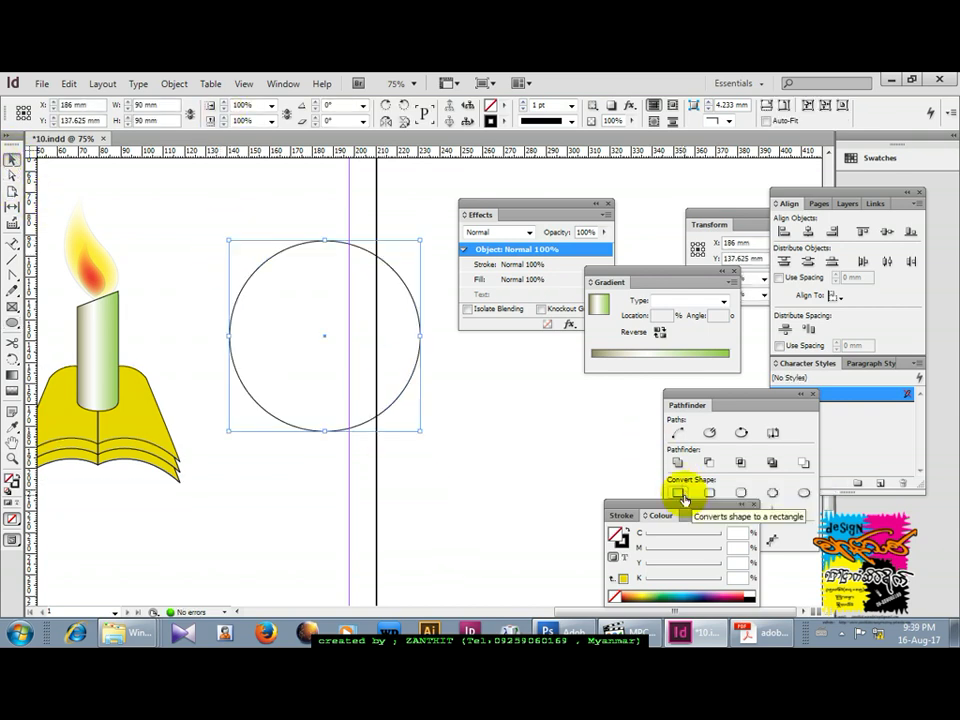
click(624, 580)
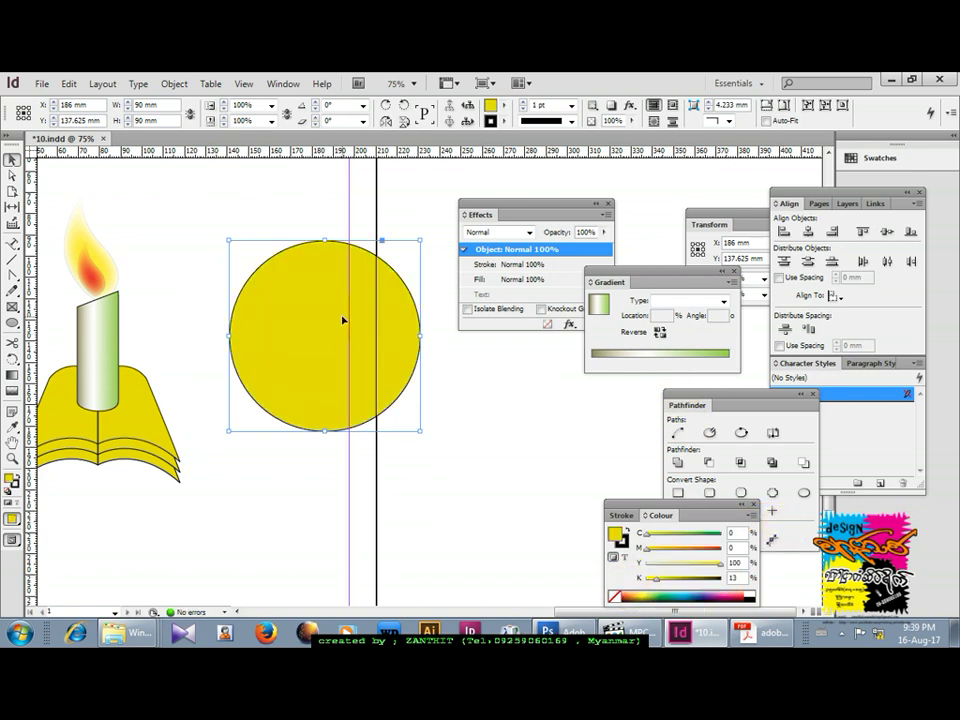
drag(321, 304, 276, 261)
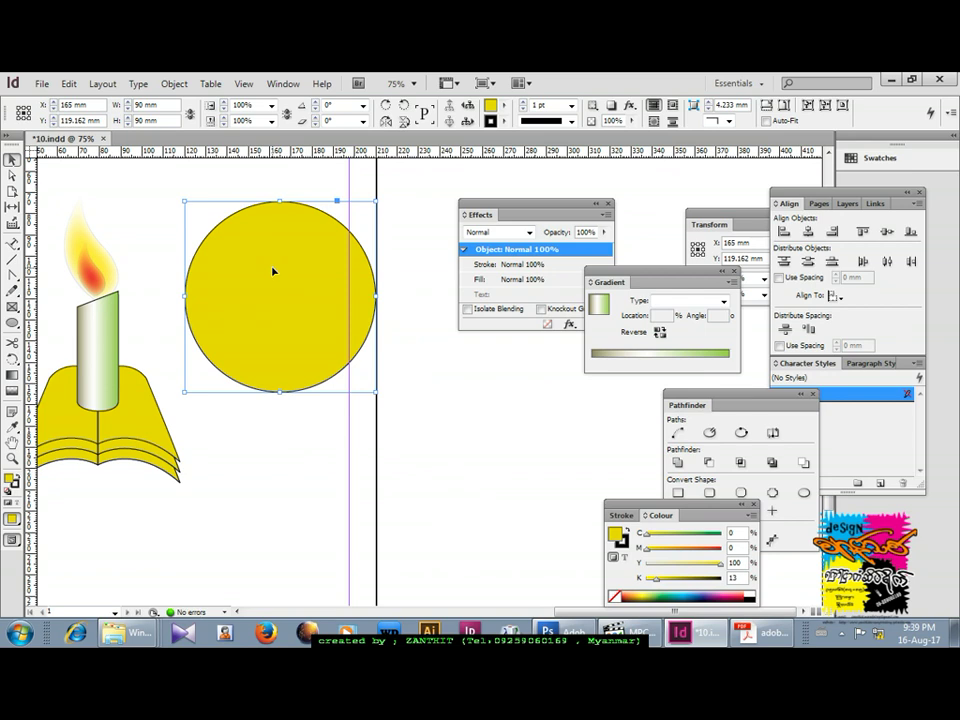
key(ctrl+alt+shift+d)
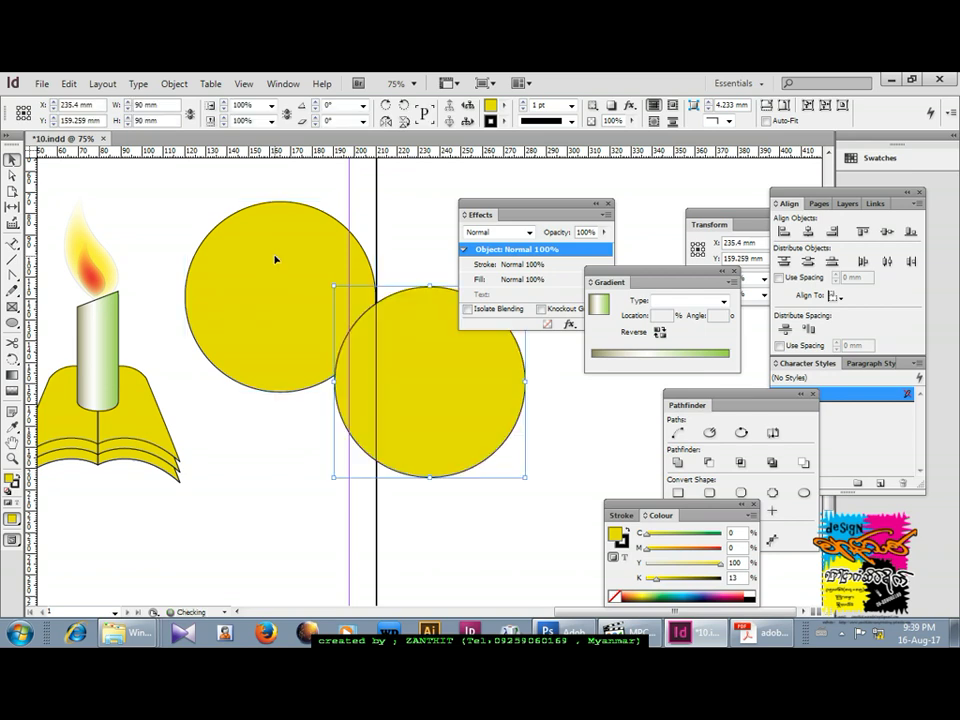
key(Delete)
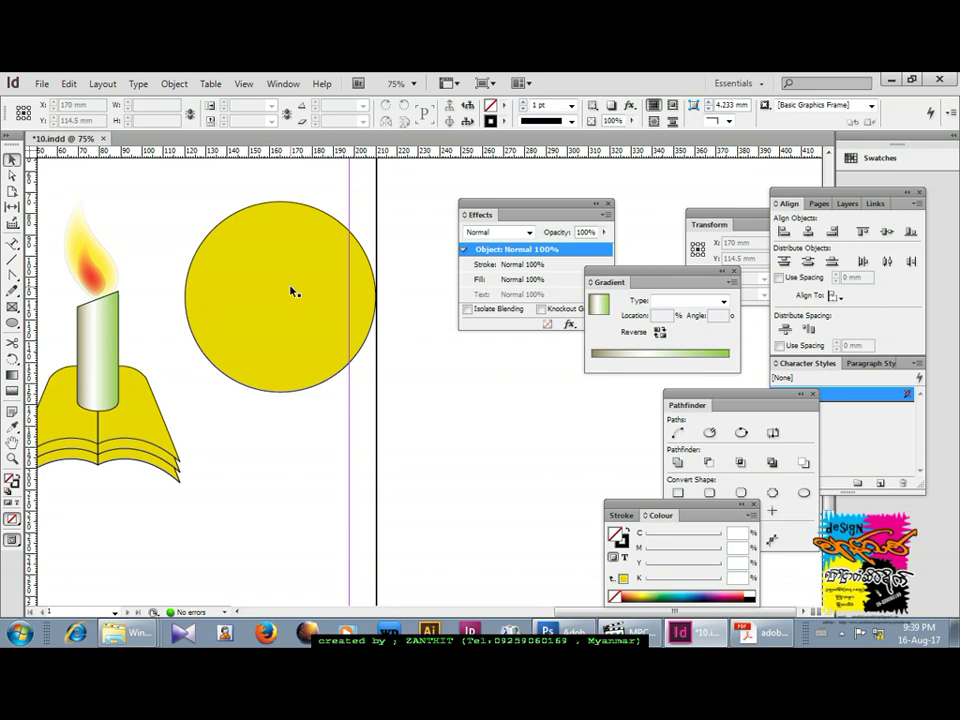
click(292, 290)
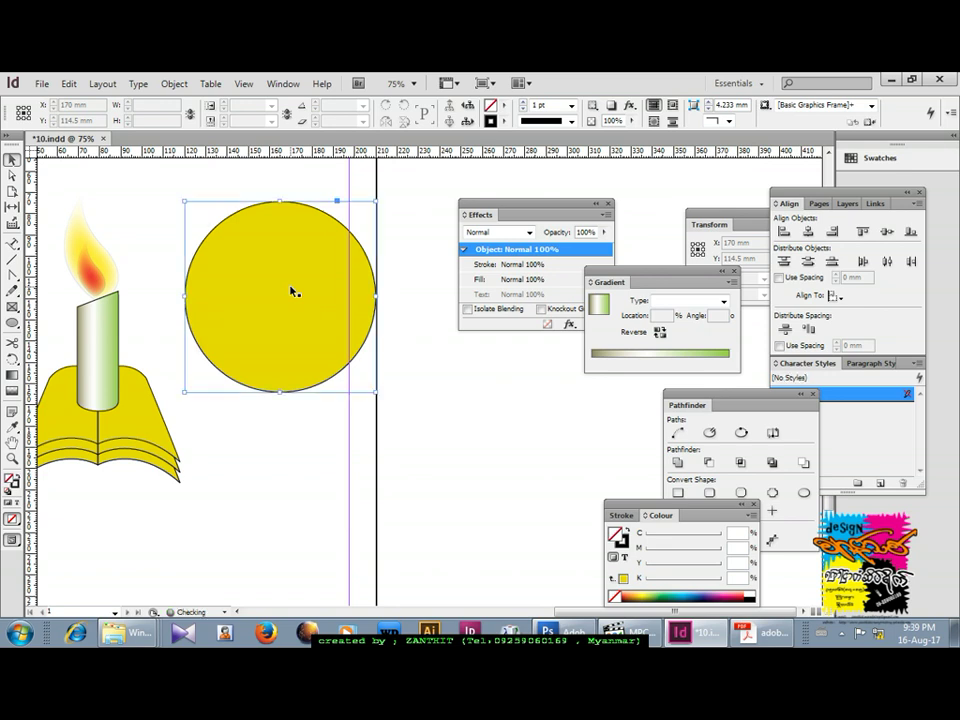
Create concentric 80 mm and 69 mm circle copies and give the innermost a radial gradient.
drag(376, 201, 366, 212)
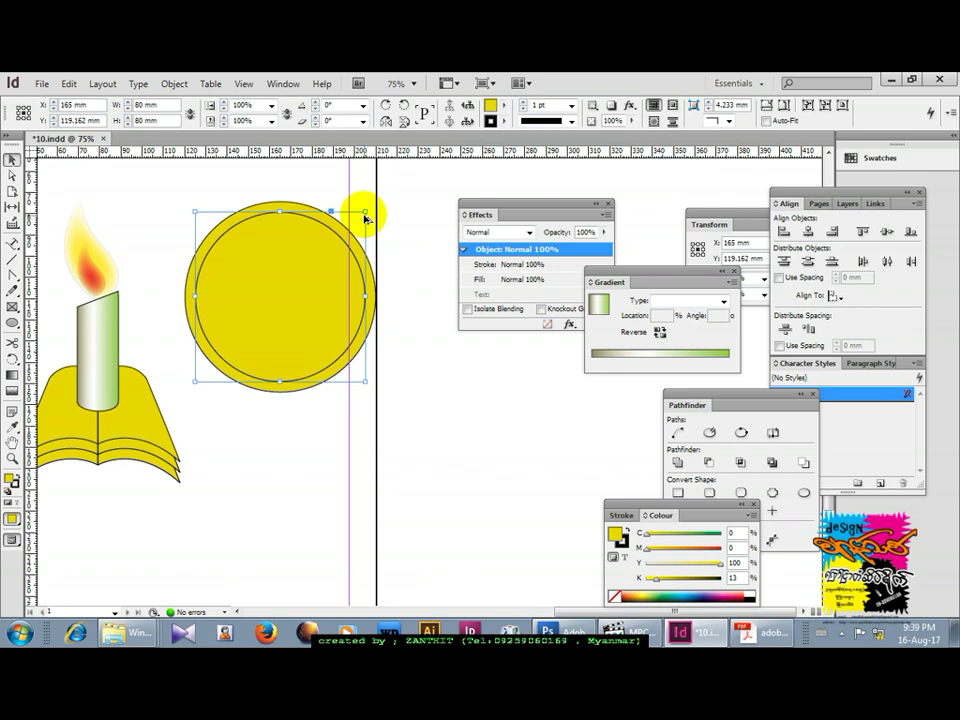
drag(366, 213, 355, 235)
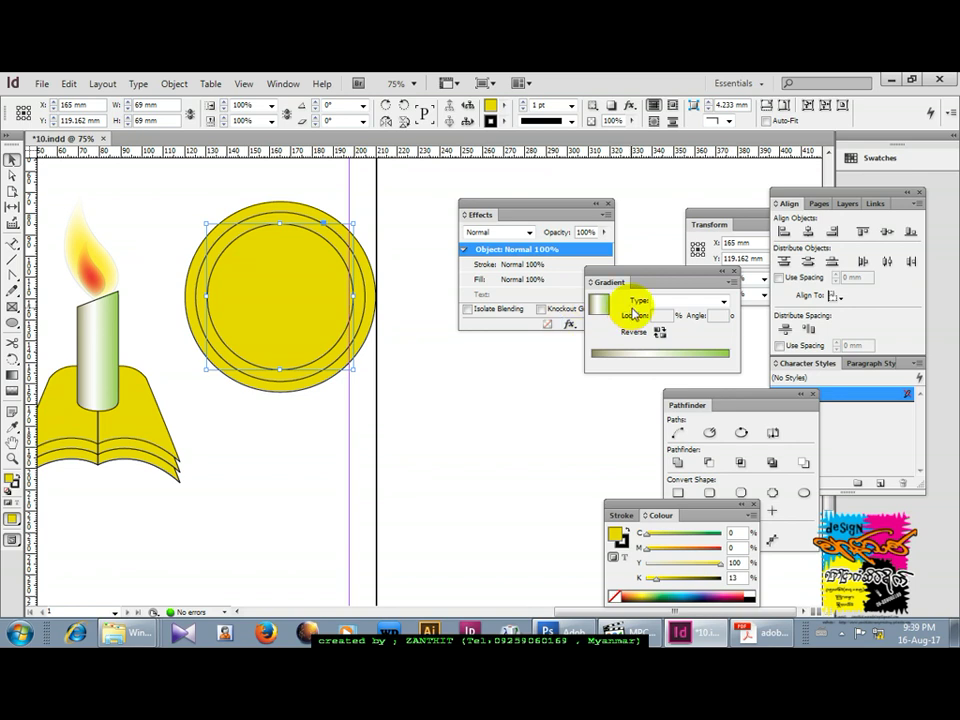
click(680, 302)
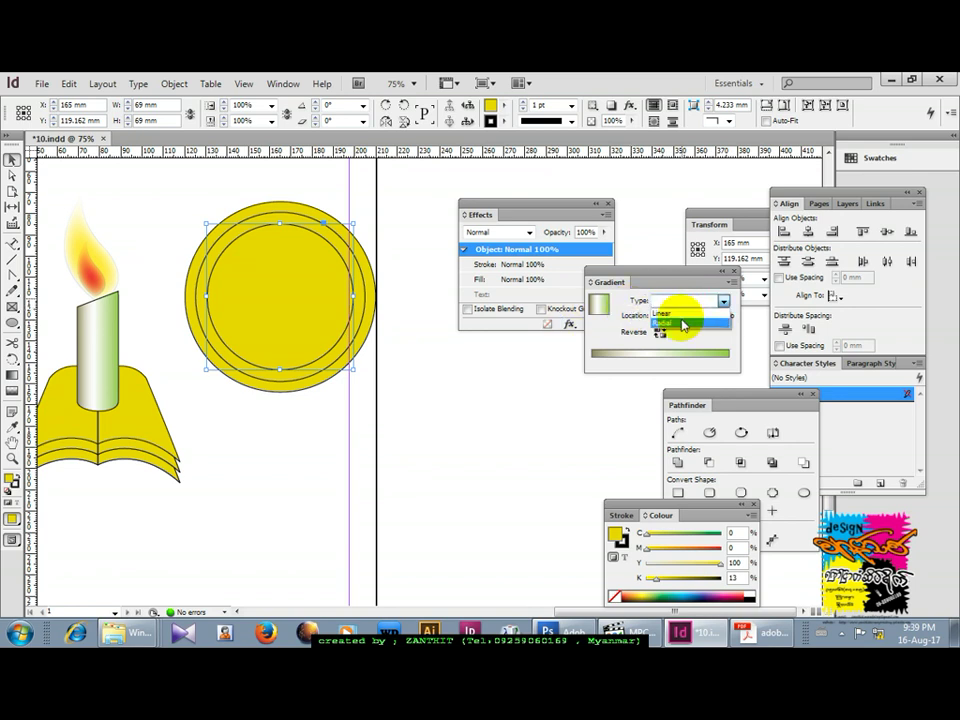
click(684, 322)
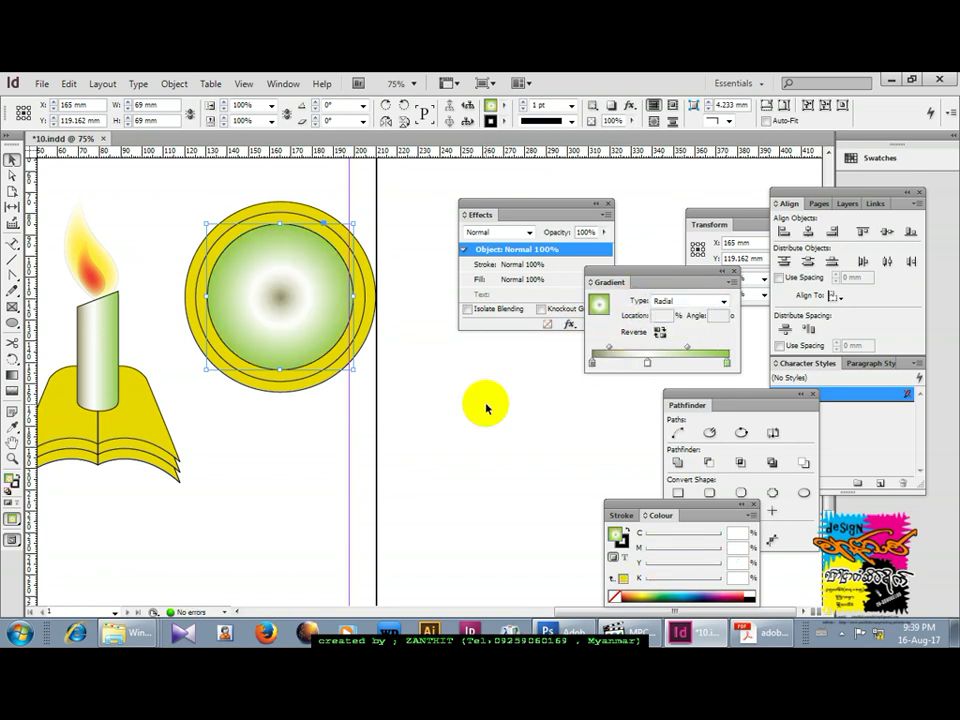
click(488, 402)
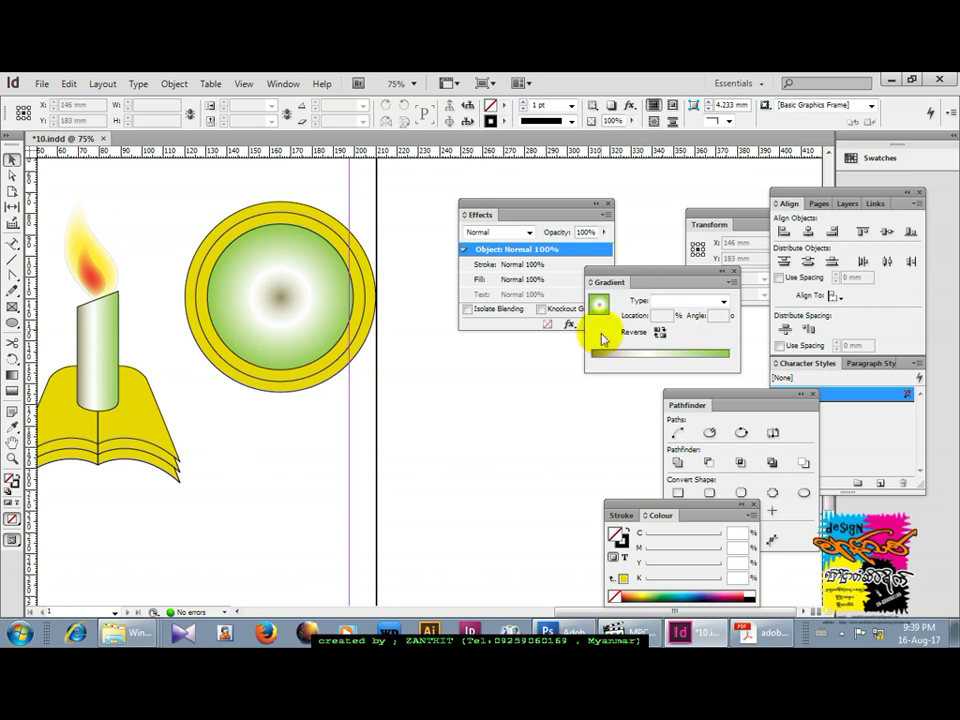
click(238, 221)
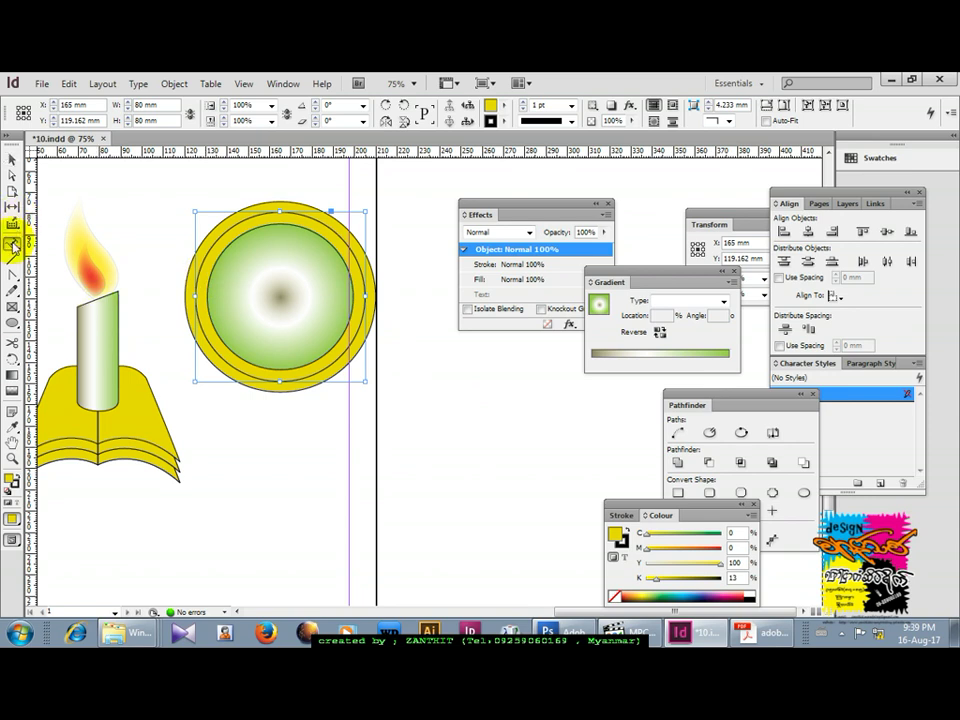
Run the studio name ZANTHIT GRAPHIC DESIGN along the middle circle's edge with Type on a Path.
click(12, 244)
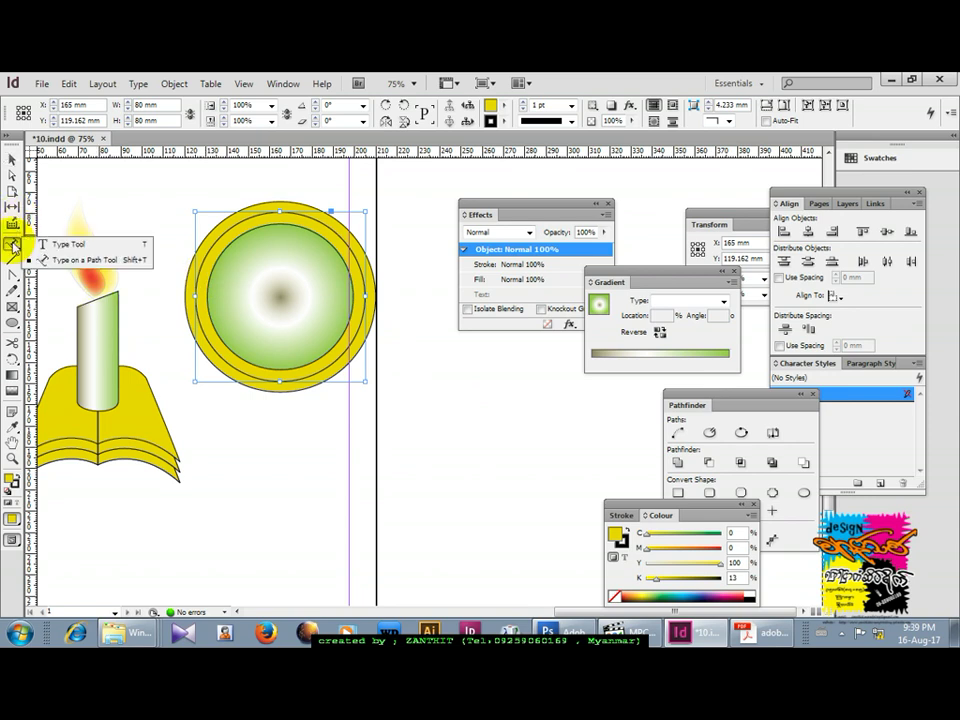
click(62, 260)
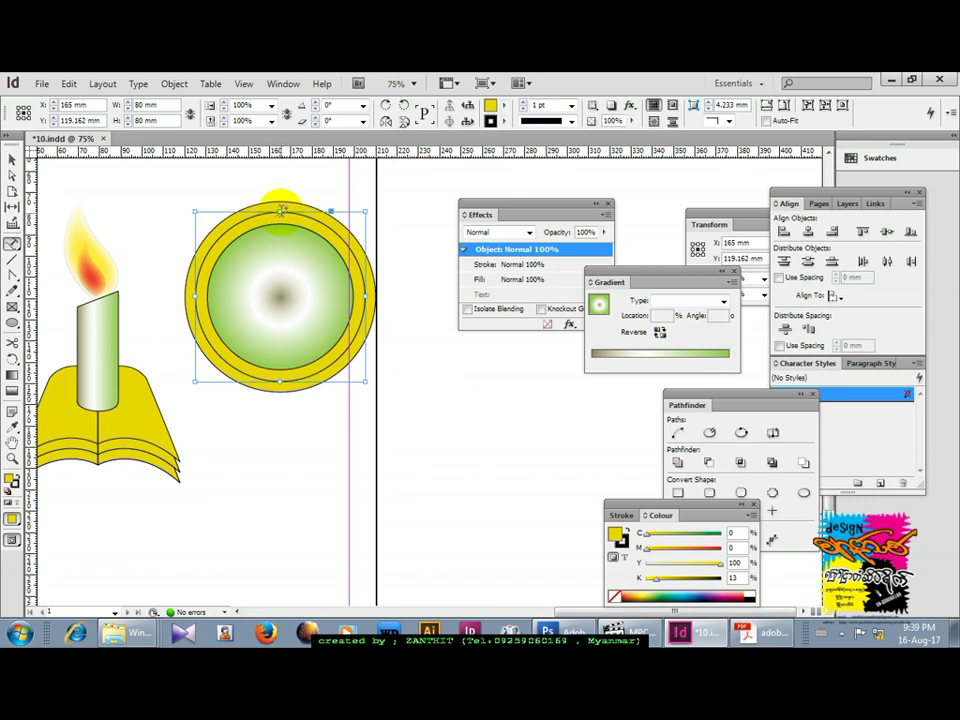
click(282, 208)
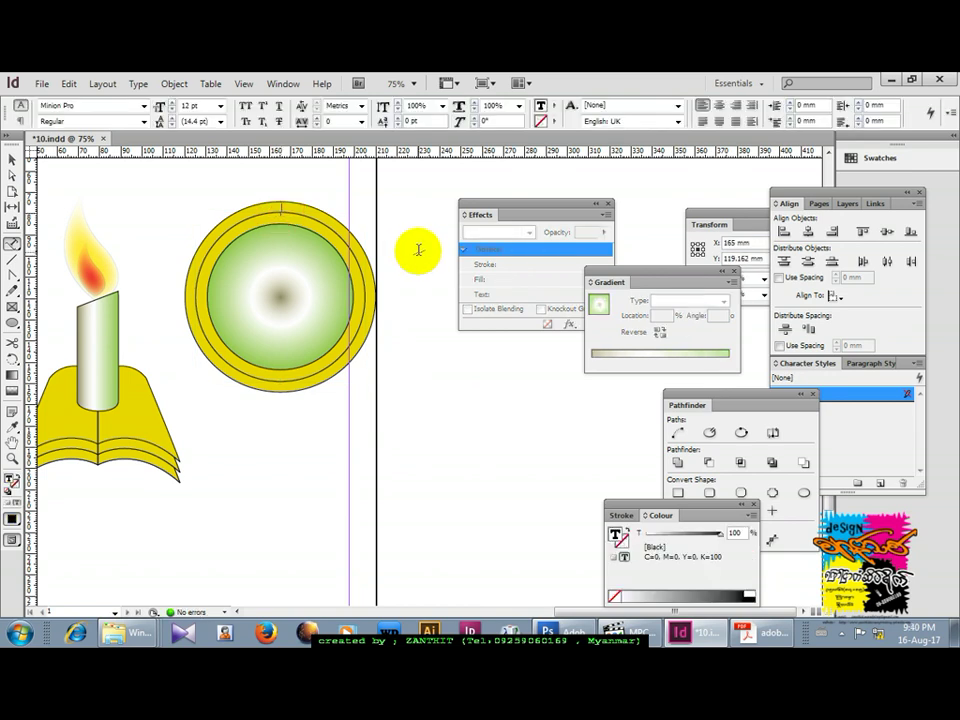
text(4)
text(ANTHIT GRAPHIC DESIGN)
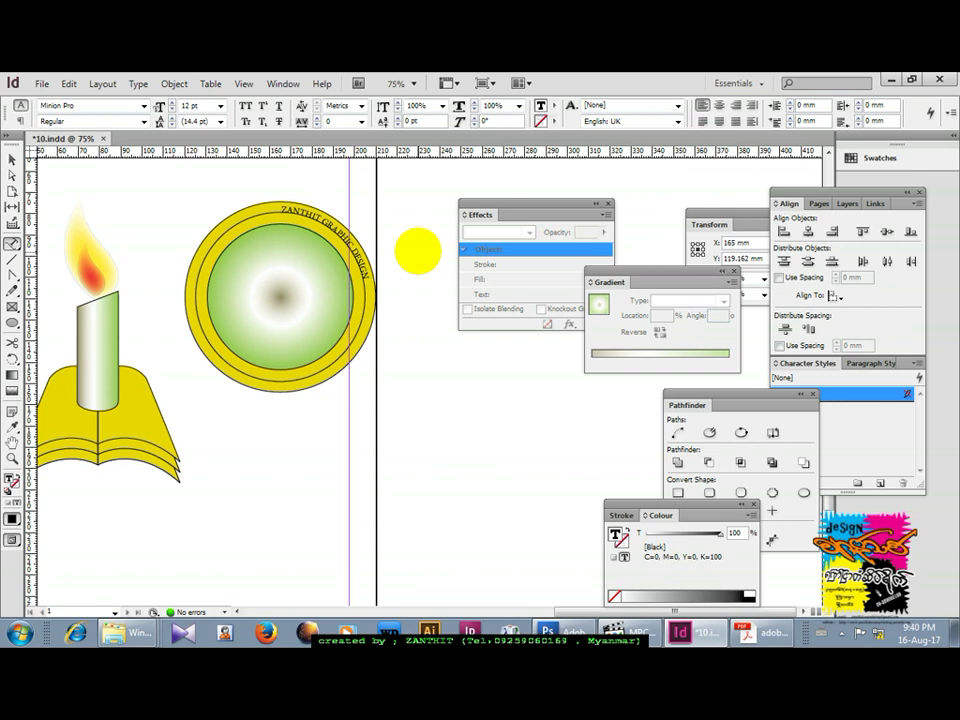
Select all the curved text and enlarge it step by step to 22 pt.
drag(369, 275, 329, 214)
click(277, 210)
triple_click(278, 209)
click(280, 208)
triple_click(281, 207)
key(ctrl+shift+period)
key(ctrl+shift+period)
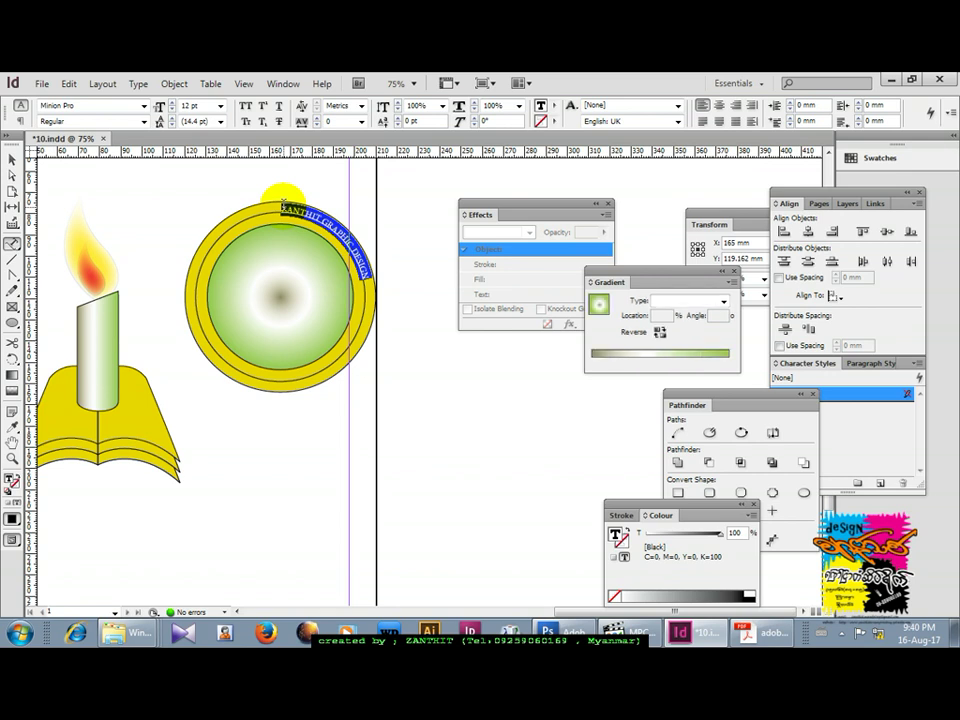
key(ctrl+shift+period)
key(ctrl+shift+period)
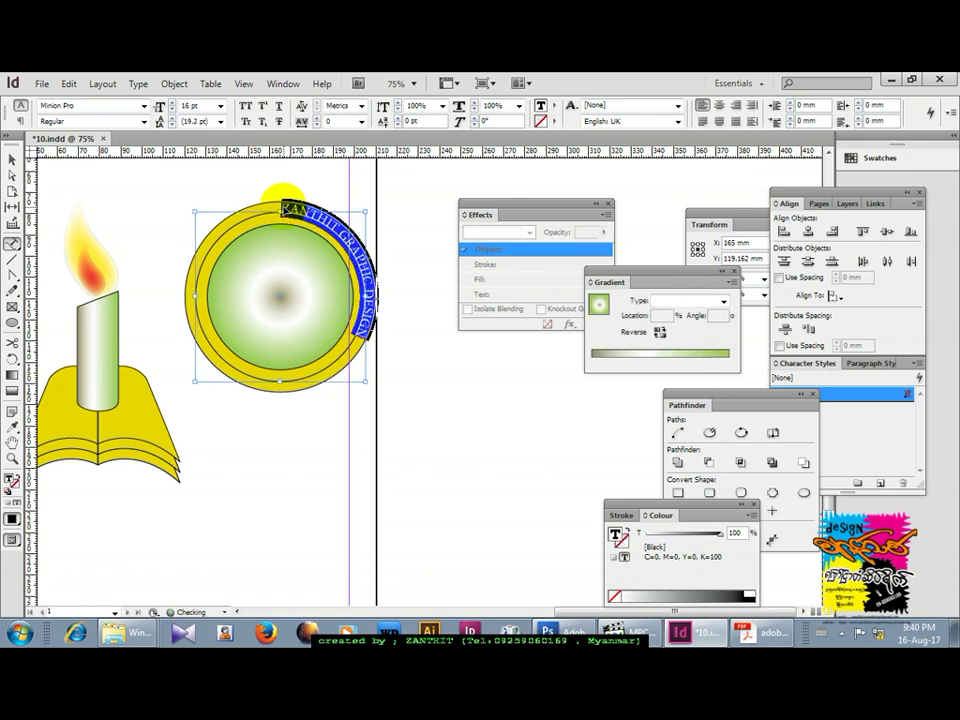
key(ctrl+shift+period)
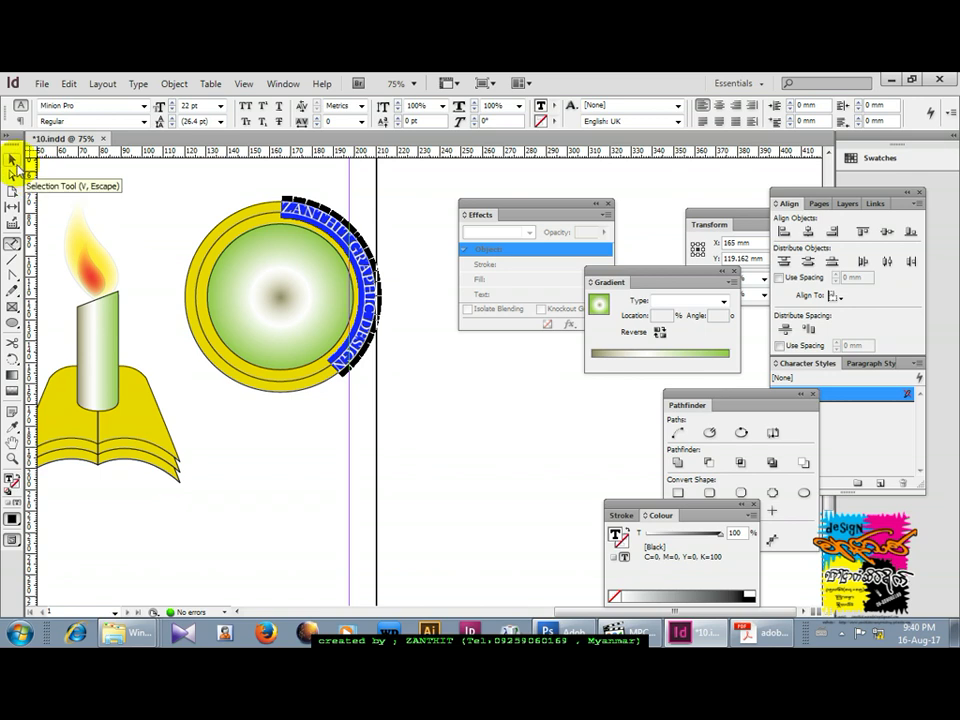
click(13, 162)
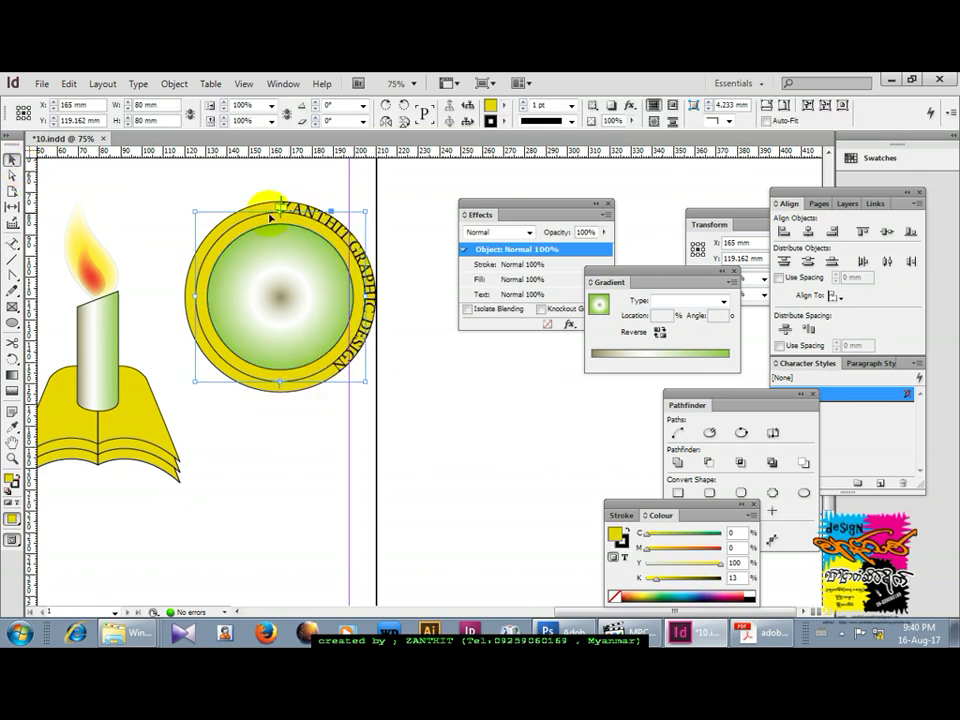
Drag the path-text brackets so the studio name arcs centred across the badge's top.
drag(283, 391, 377, 343)
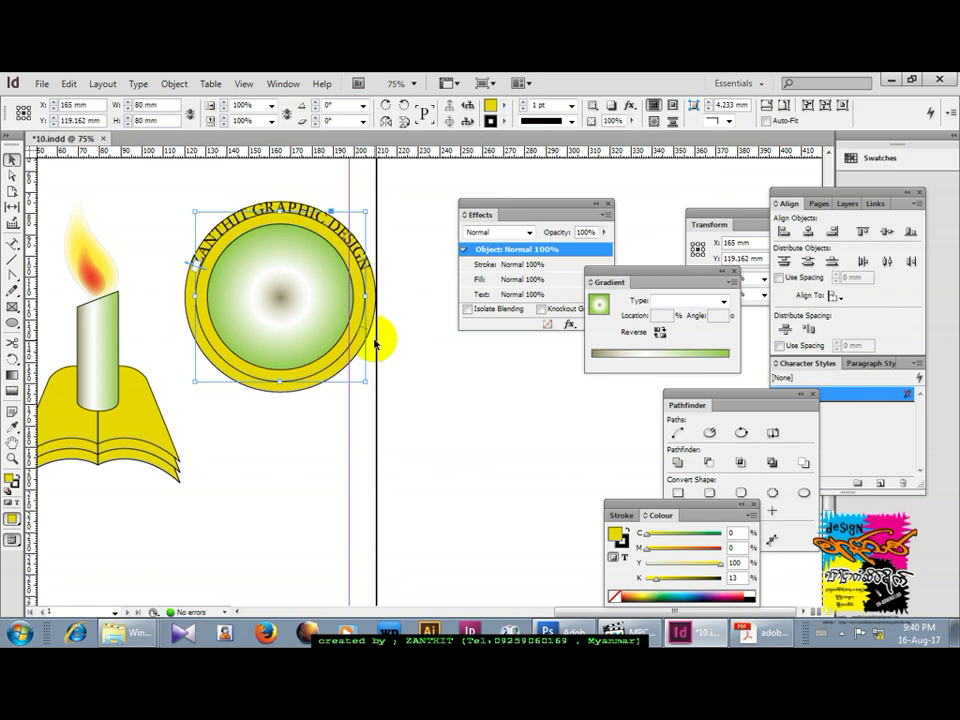
drag(368, 333, 368, 333)
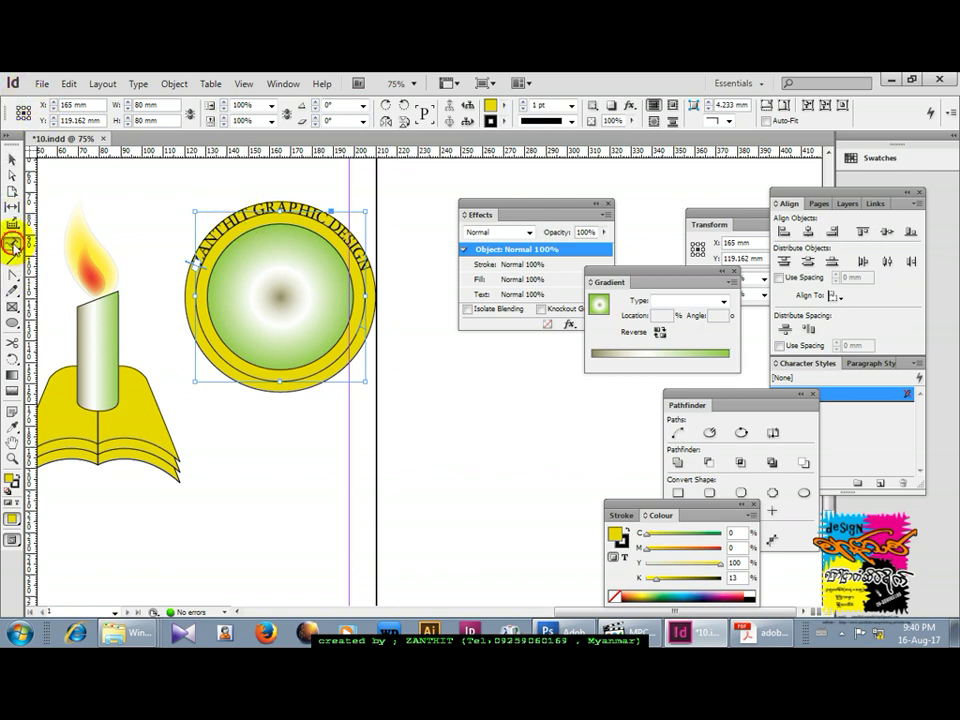
drag(14, 245, 80, 259)
Select all the curved text and lower its baseline shift to -8 pt.
click(283, 204)
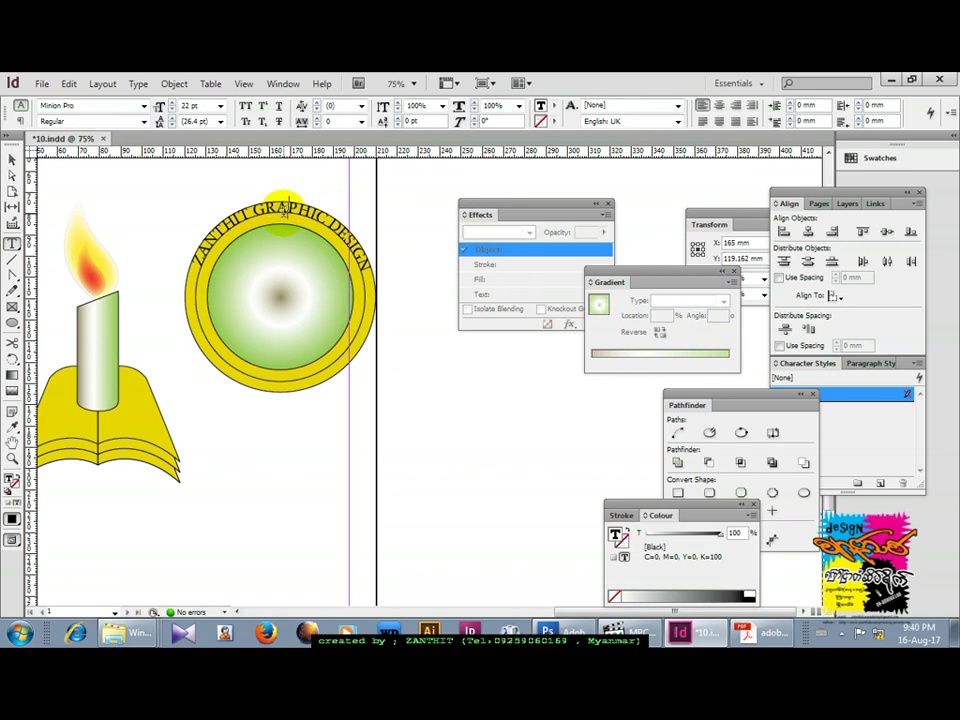
key(ctrl+a)
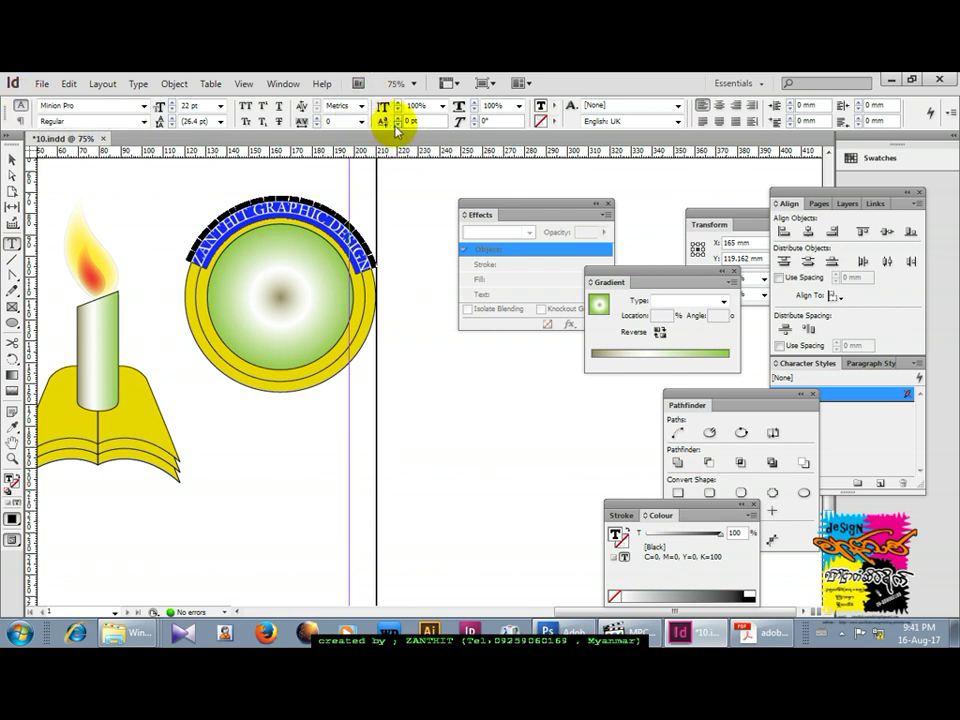
click(399, 124)
click(398, 125)
click(398, 125)
click(398, 125)
click(398, 125)
click(398, 125)
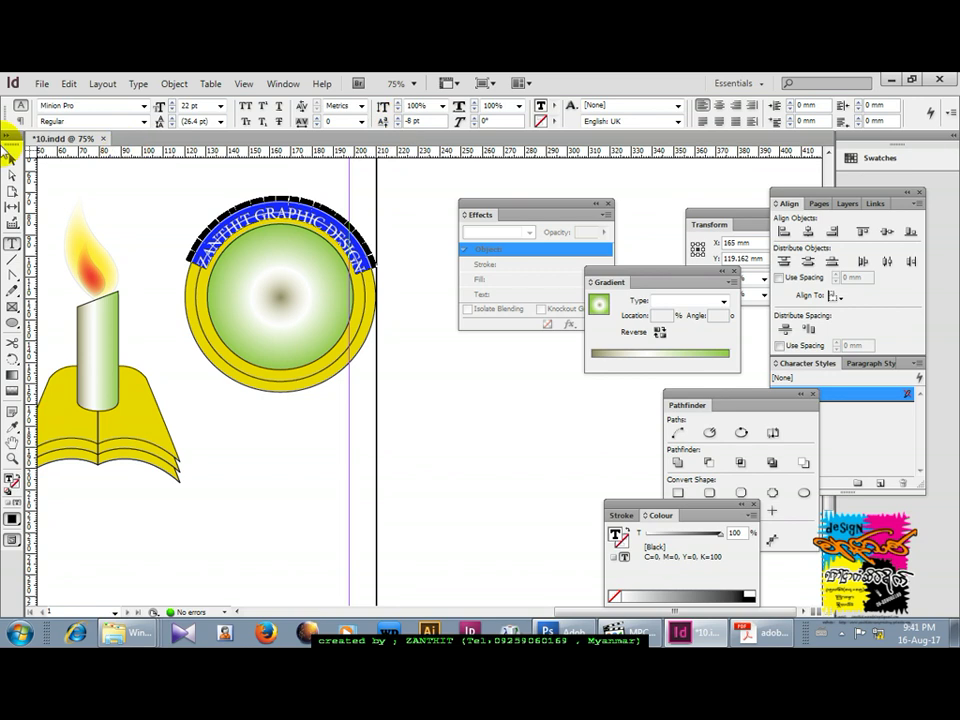
click(11, 159)
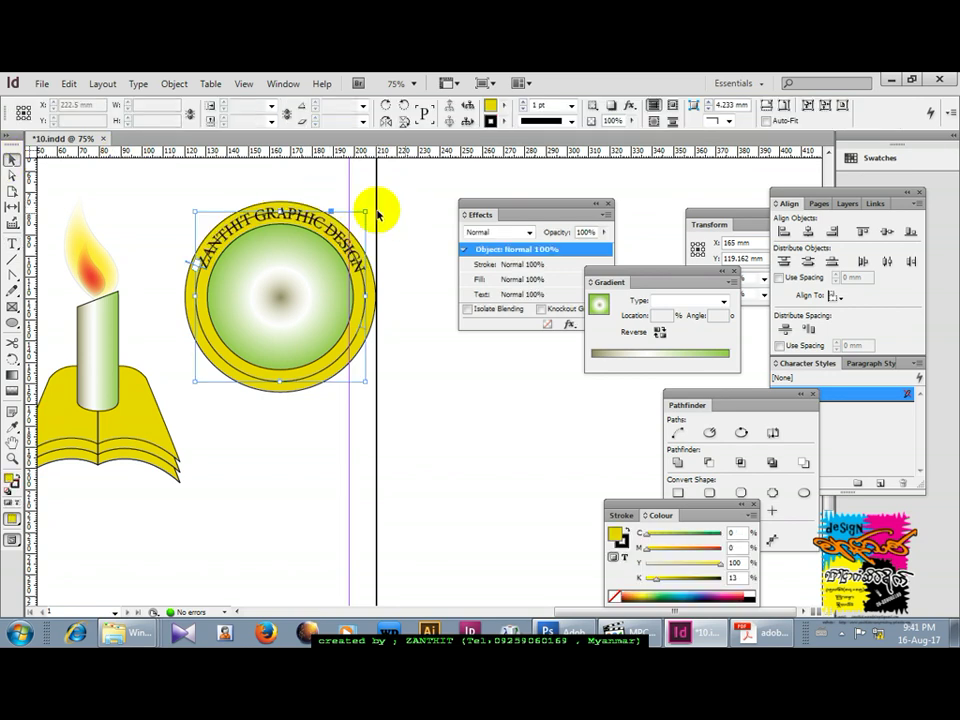
Set the text-carrying circle's fill to [None] so the green gradient disc shows through.
click(410, 330)
click(362, 270)
click(362, 270)
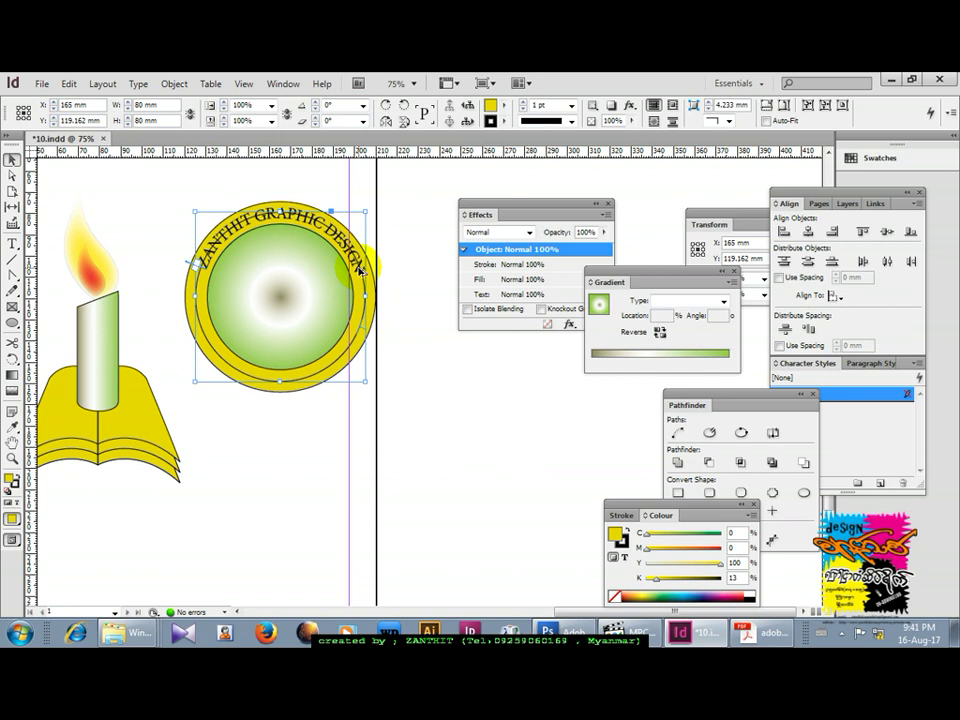
key(ctrl+z)
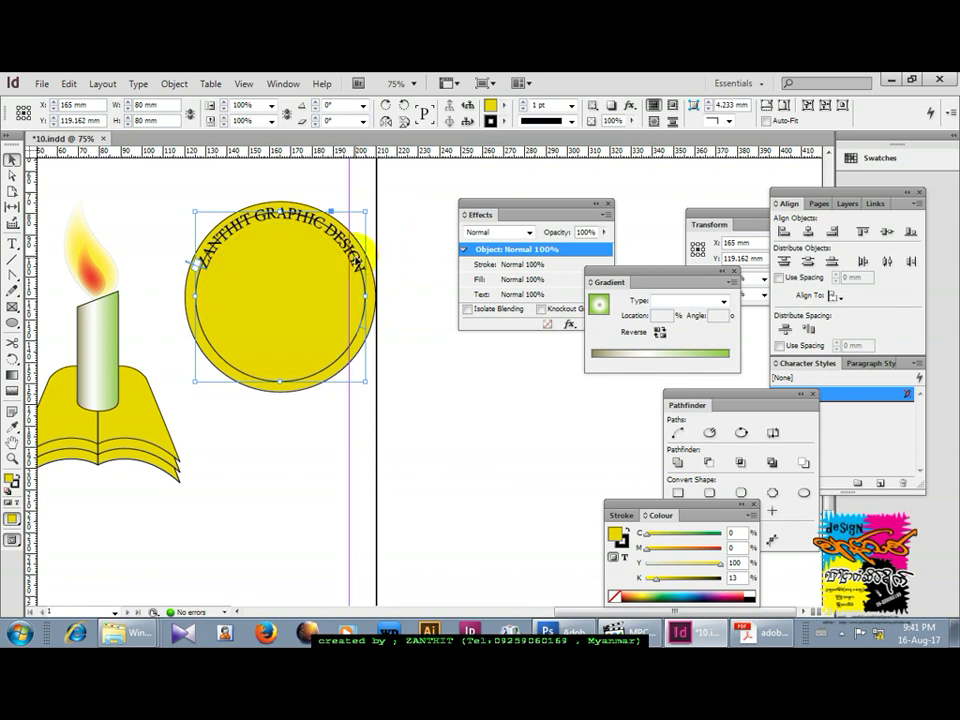
drag(362, 248, 478, 428)
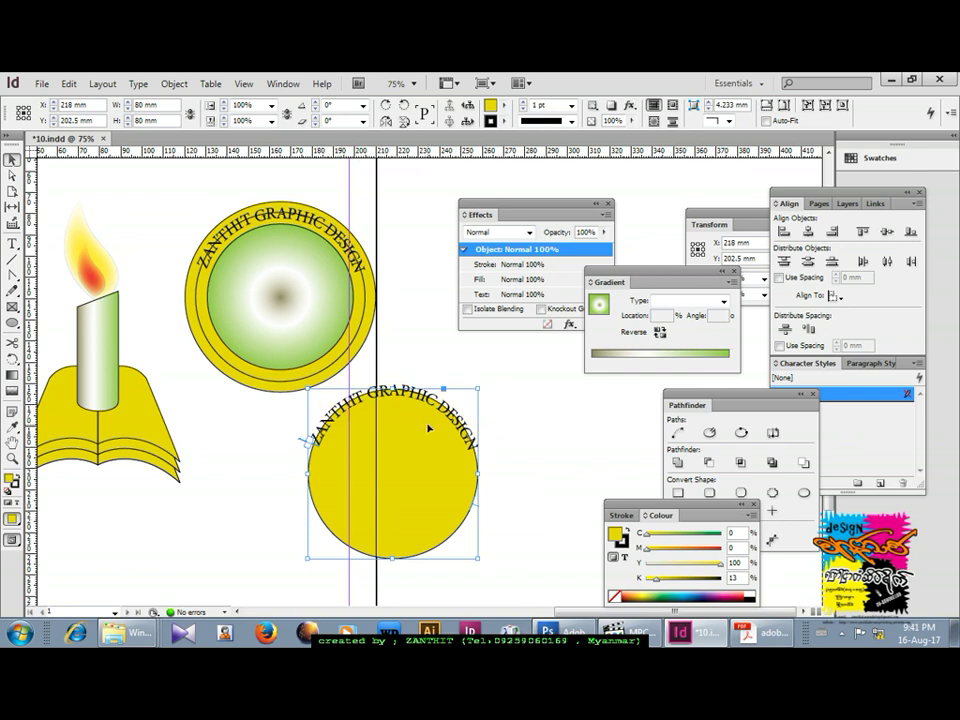
key(ctrl+z)
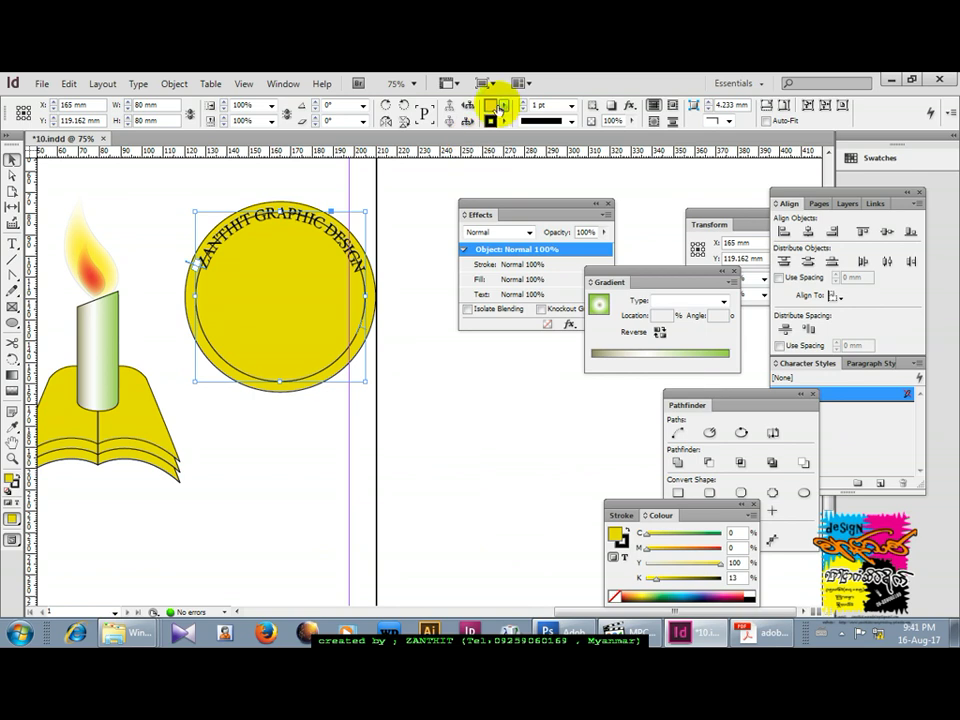
click(502, 106)
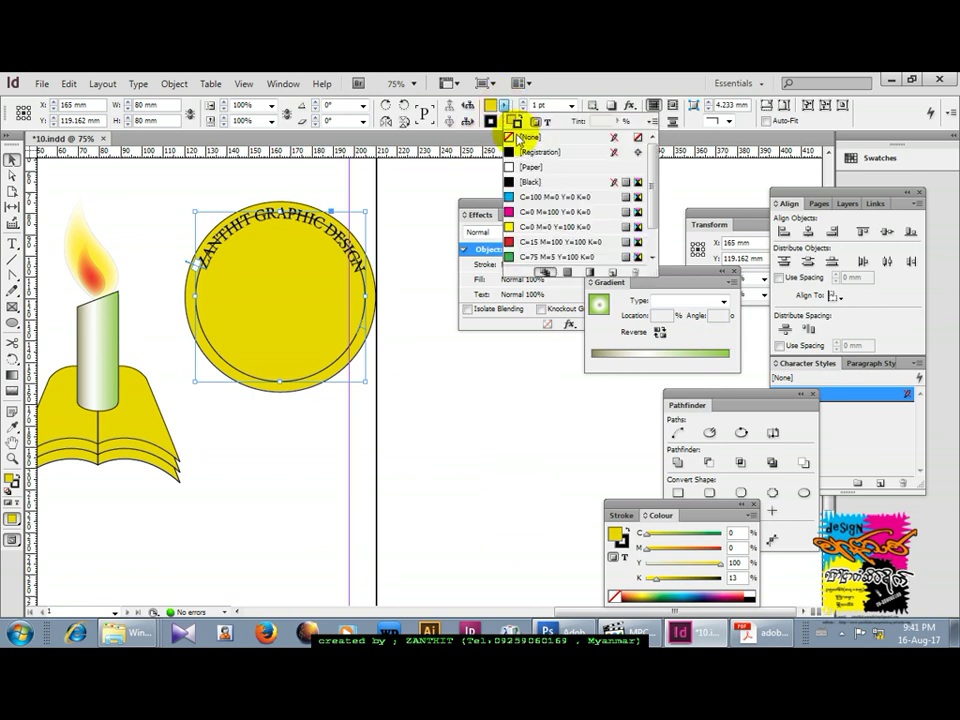
click(527, 137)
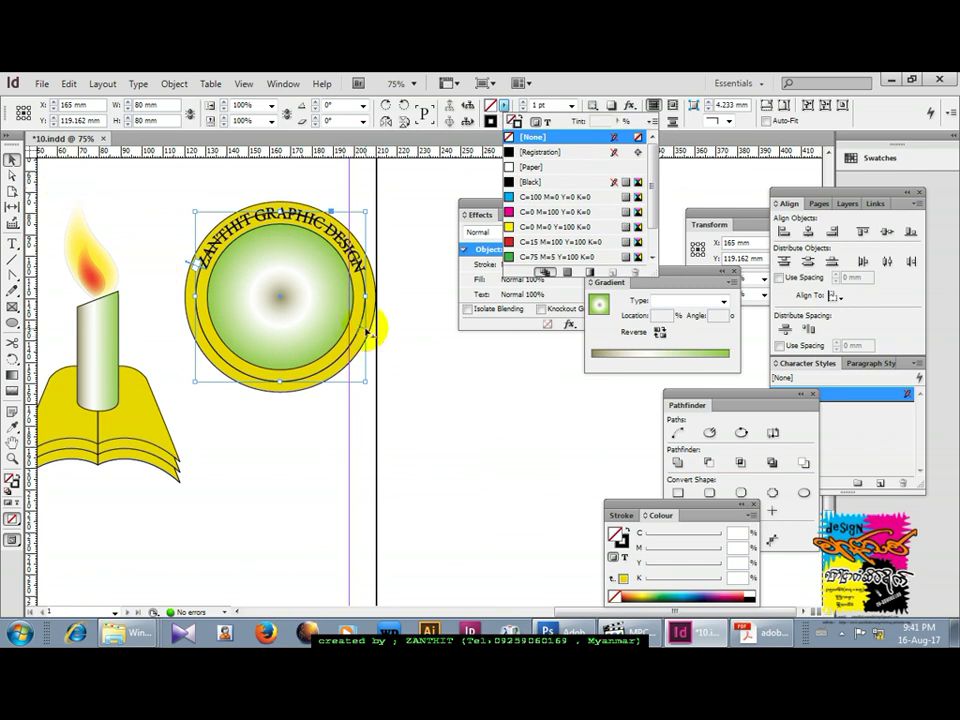
click(368, 330)
Drag the path-text brackets so the studio name also flows around the ring's right and bottom.
drag(381, 285, 377, 231)
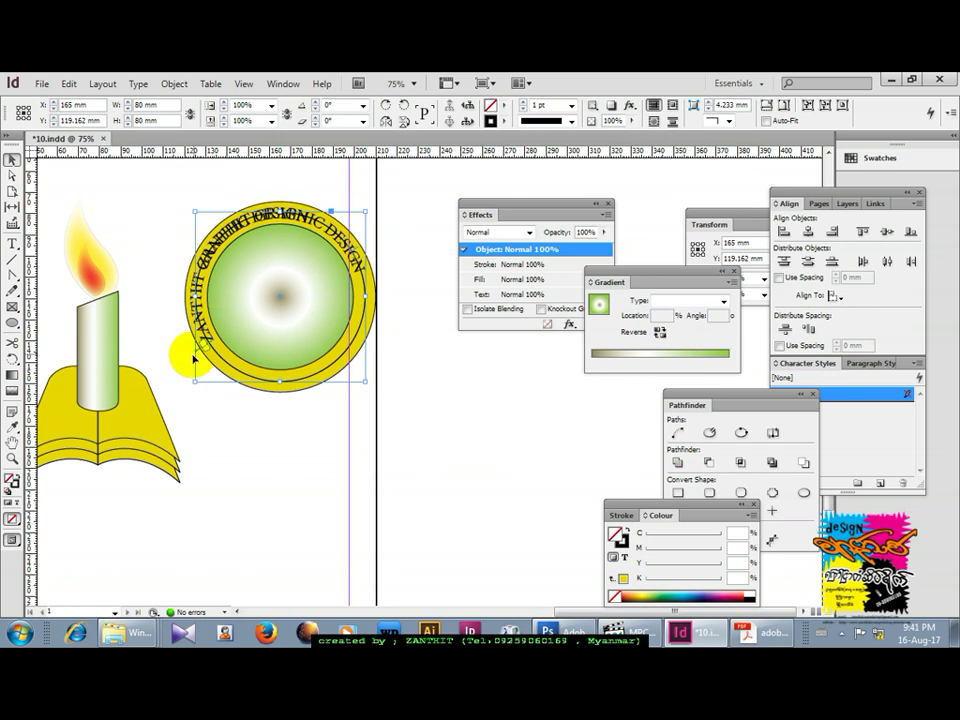
drag(200, 350, 376, 328)
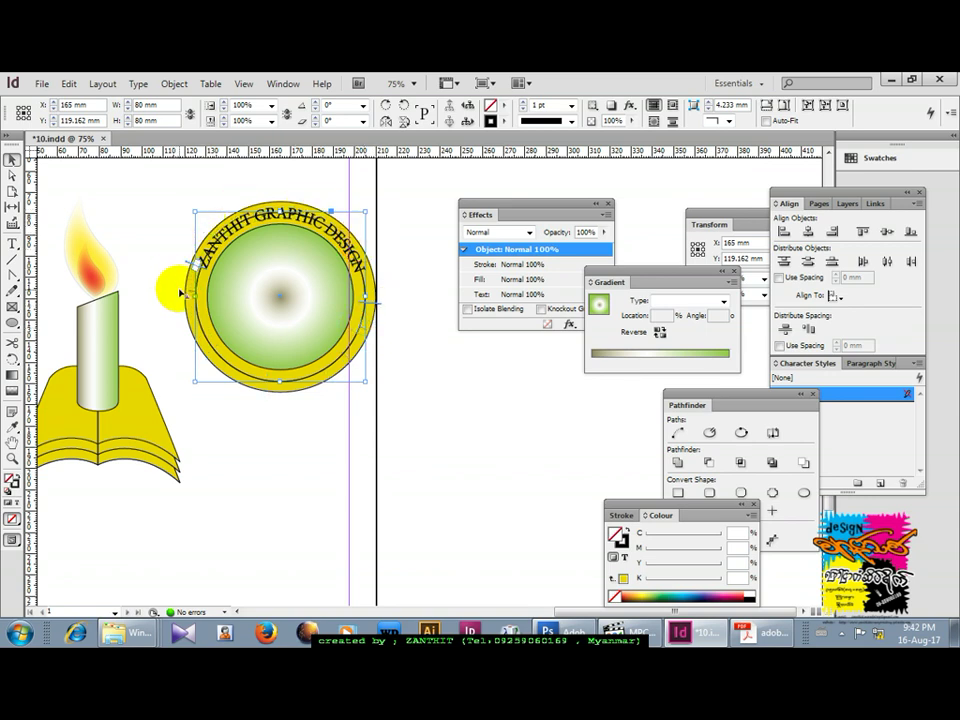
drag(181, 293, 182, 302)
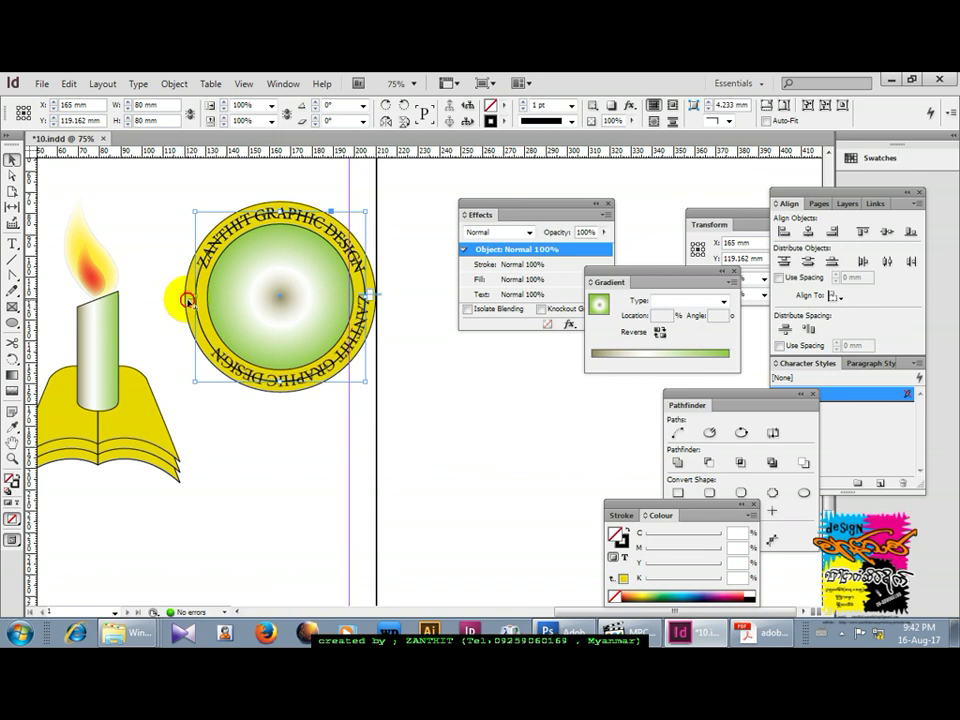
drag(188, 300, 331, 332)
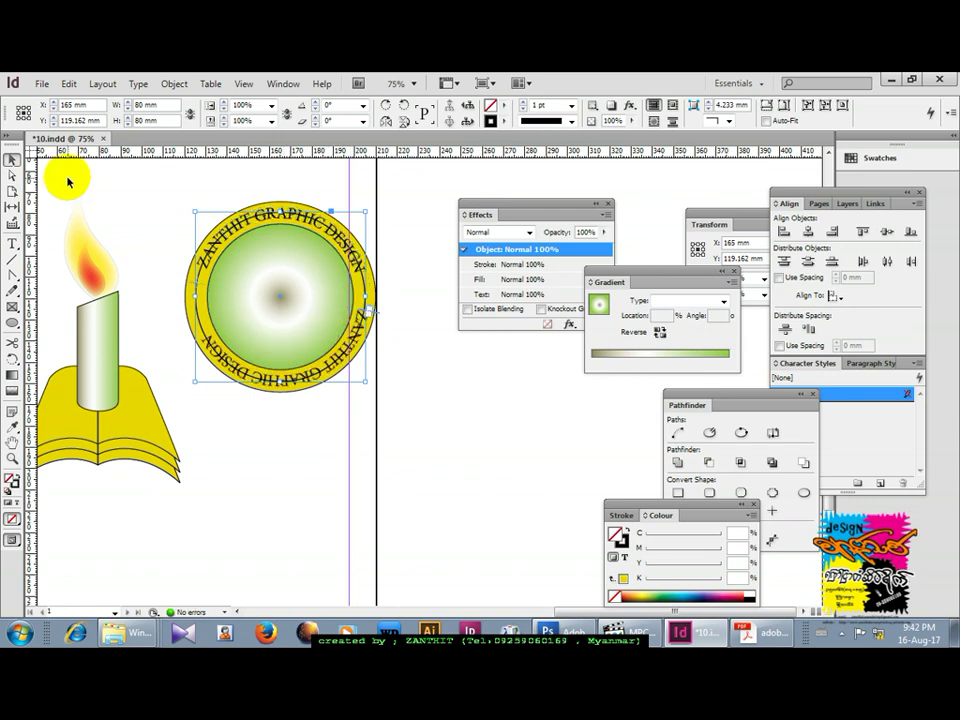
Hide the upper copy of the curved studio name, keeping the lower arc visible.
click(297, 181)
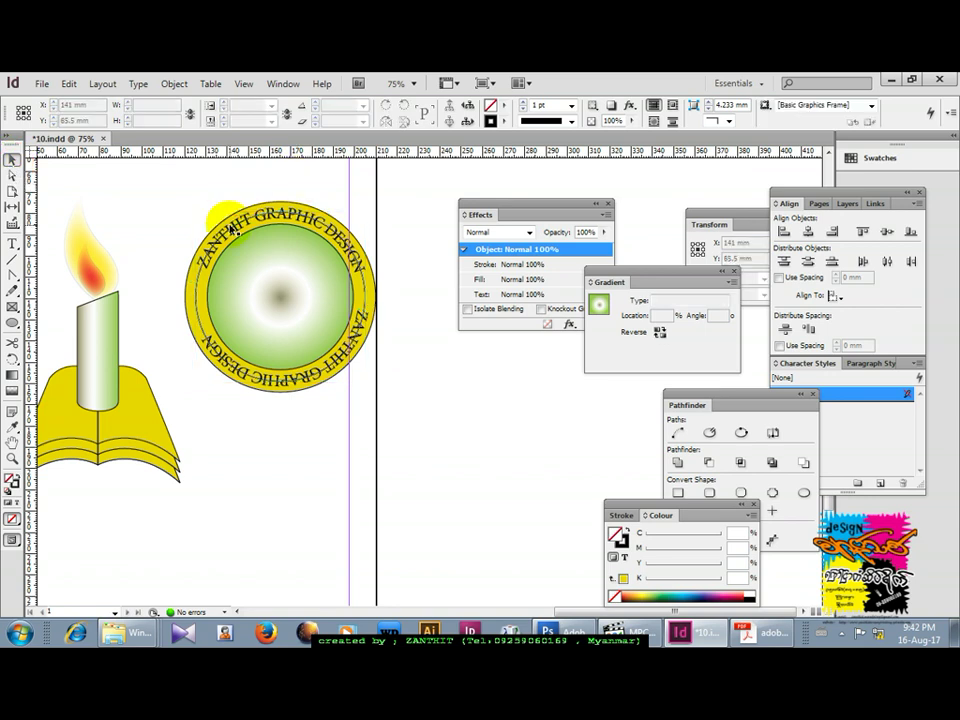
click(201, 266)
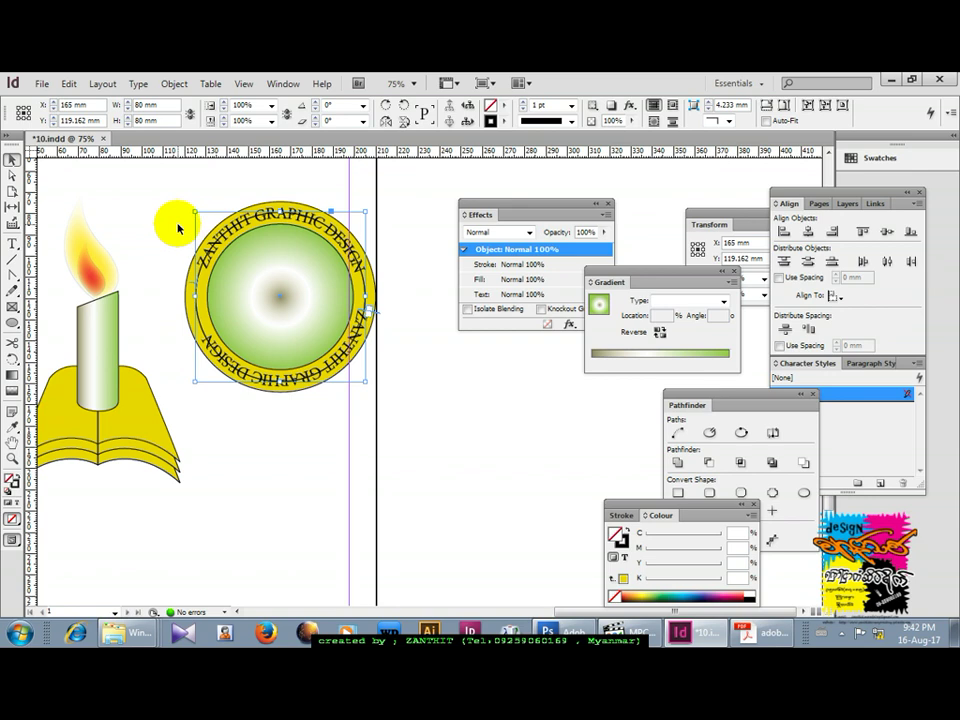
key(ctrl+r)
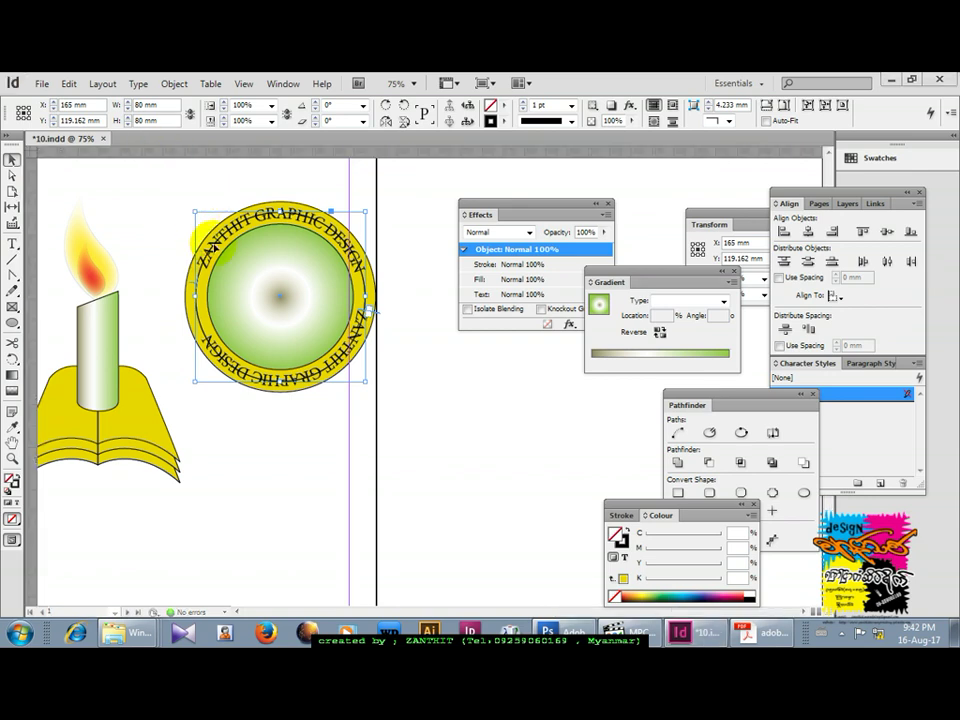
key(ctrl+r)
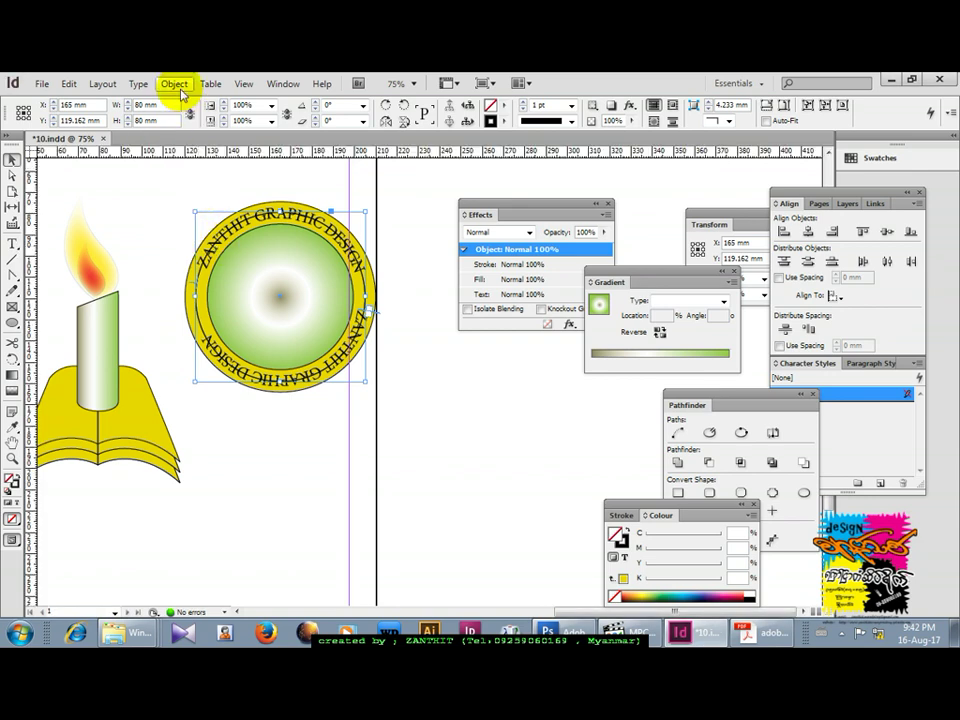
click(174, 84)
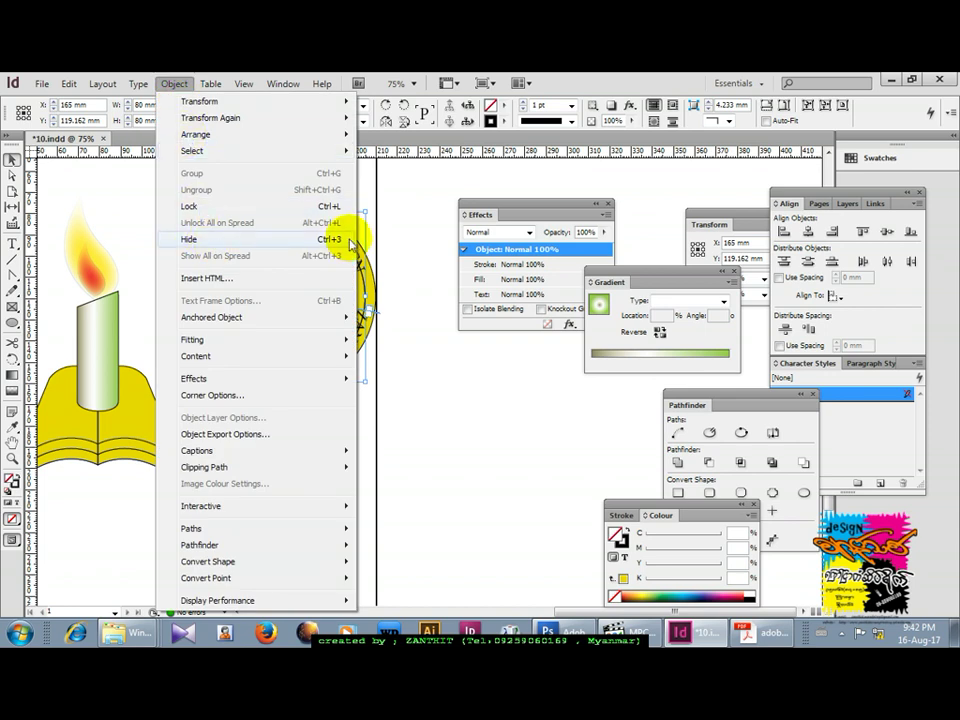
click(364, 262)
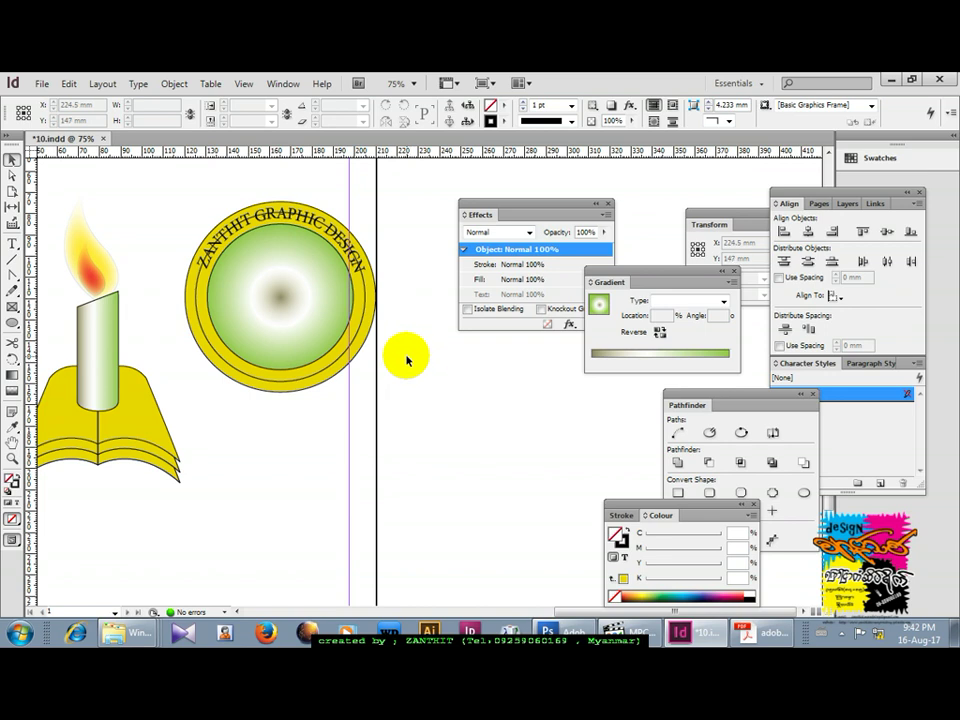
key(ctrl+z)
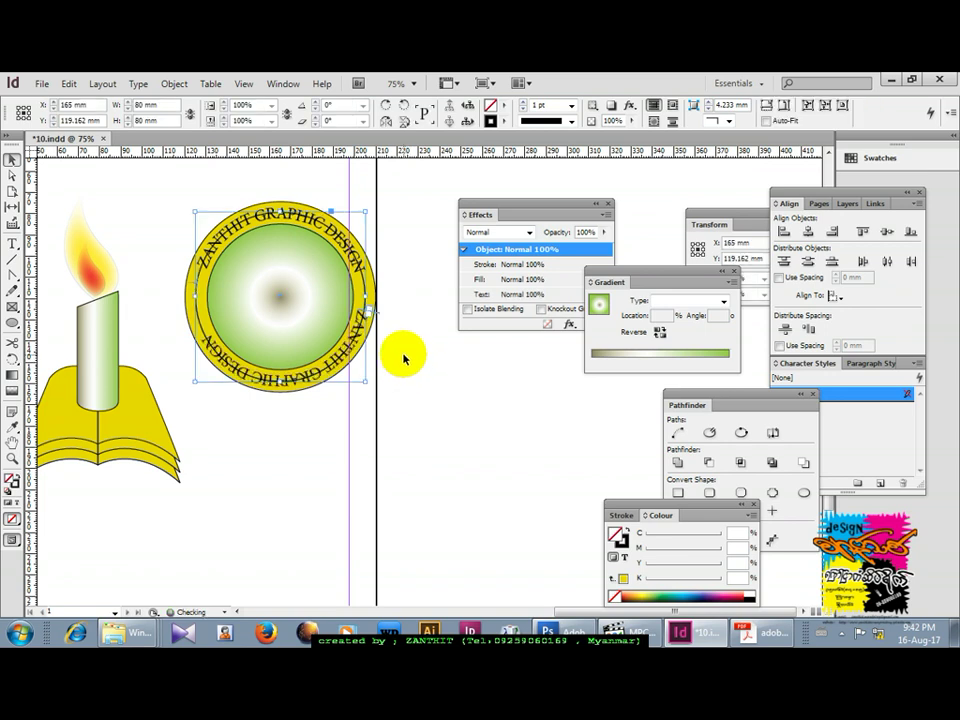
drag(223, 289, 178, 274)
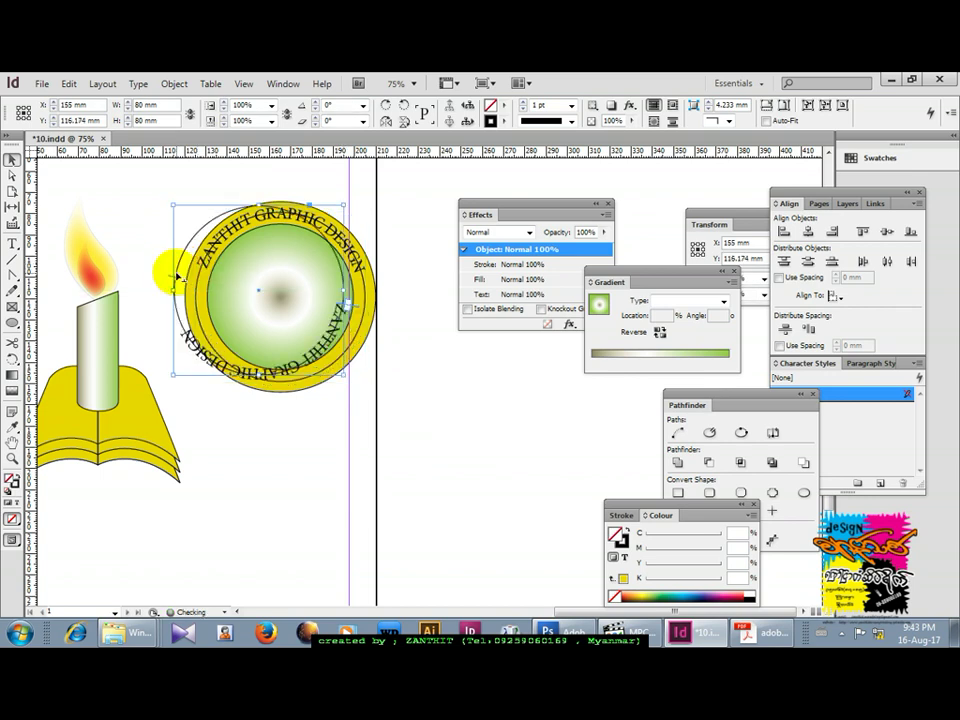
key(ctrl+z)
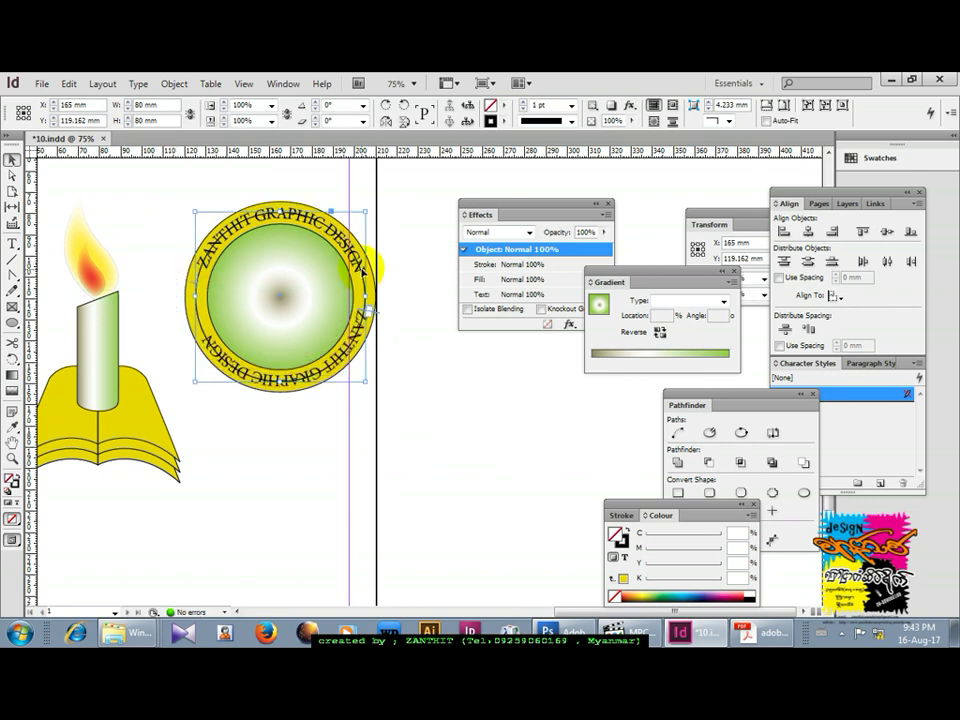
Select the large yellow ring and lock it with Object > Lock.
click(290, 208)
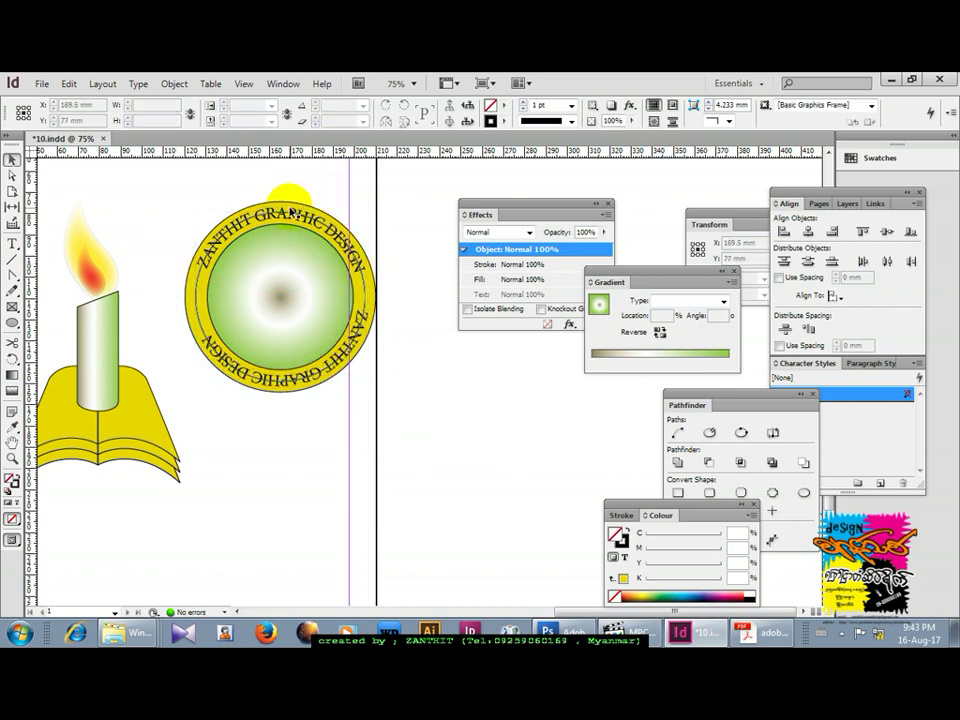
click(367, 311)
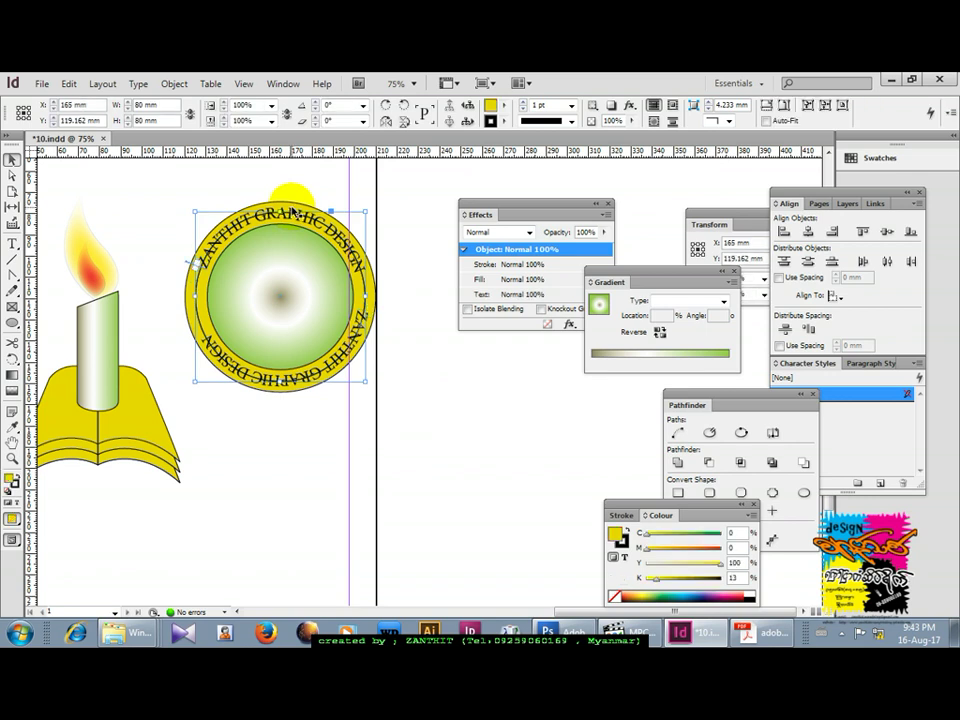
click(174, 84)
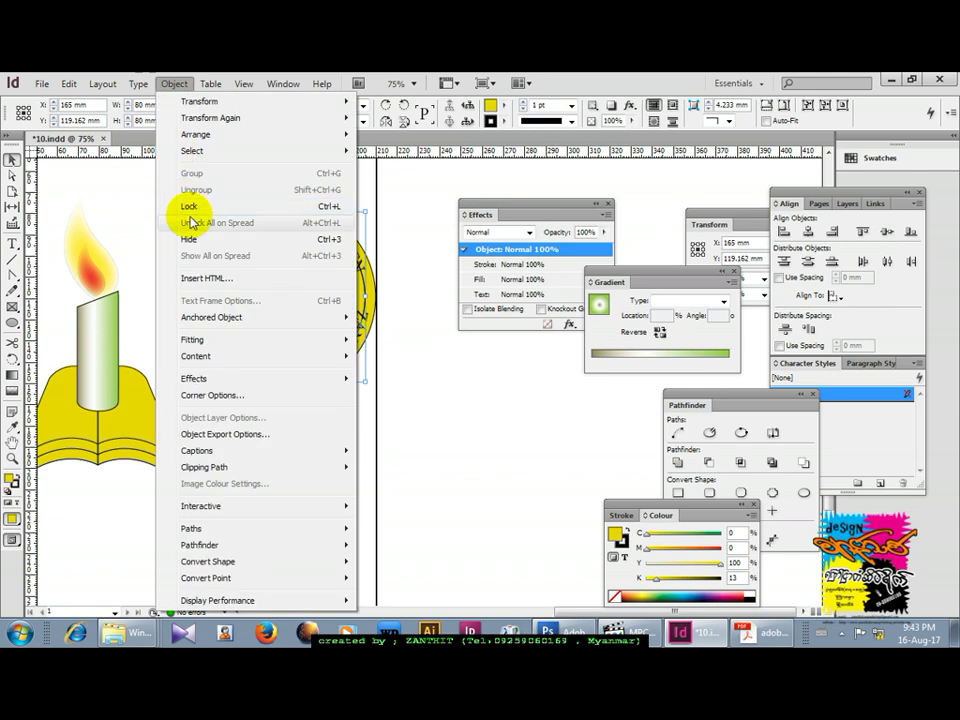
click(188, 207)
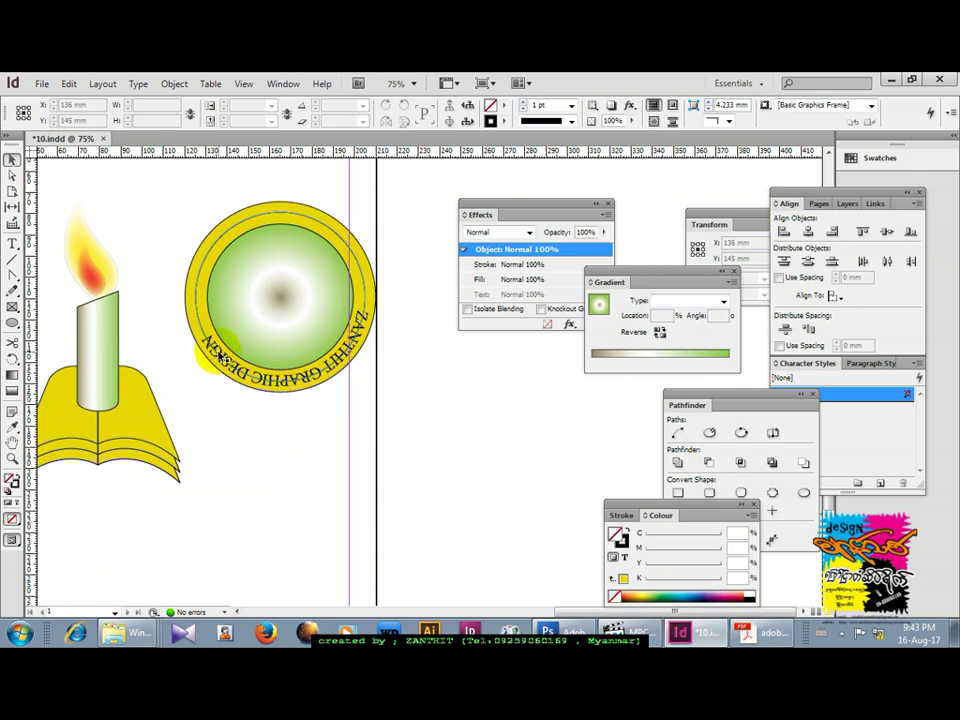
Slide the studio name around the ring so it arcs along the bottom, lower-left to lower-right.
click(218, 355)
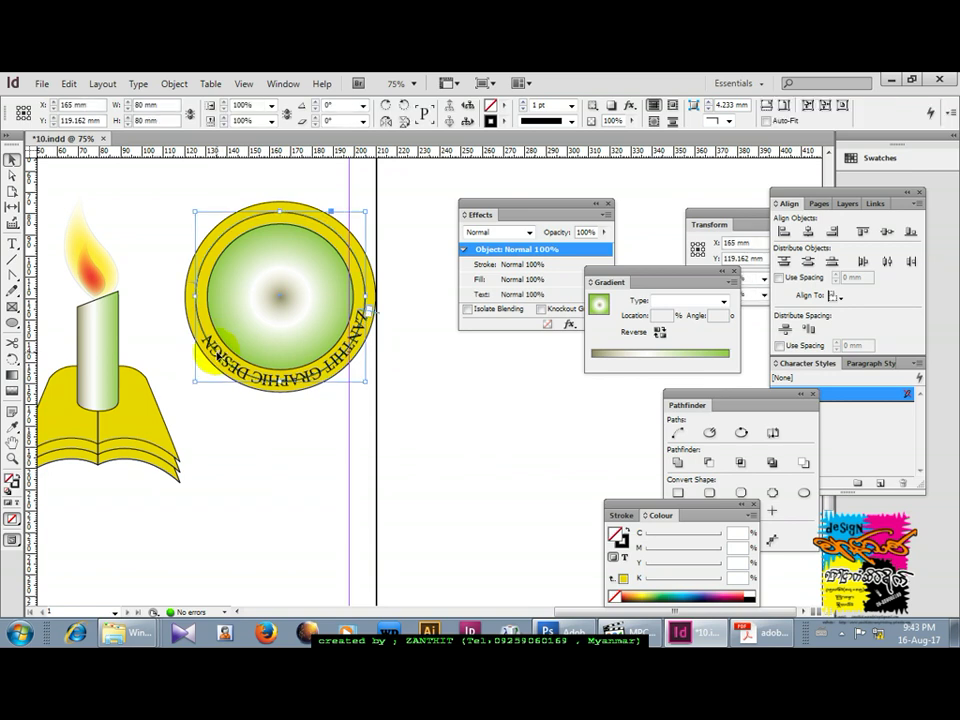
click(219, 355)
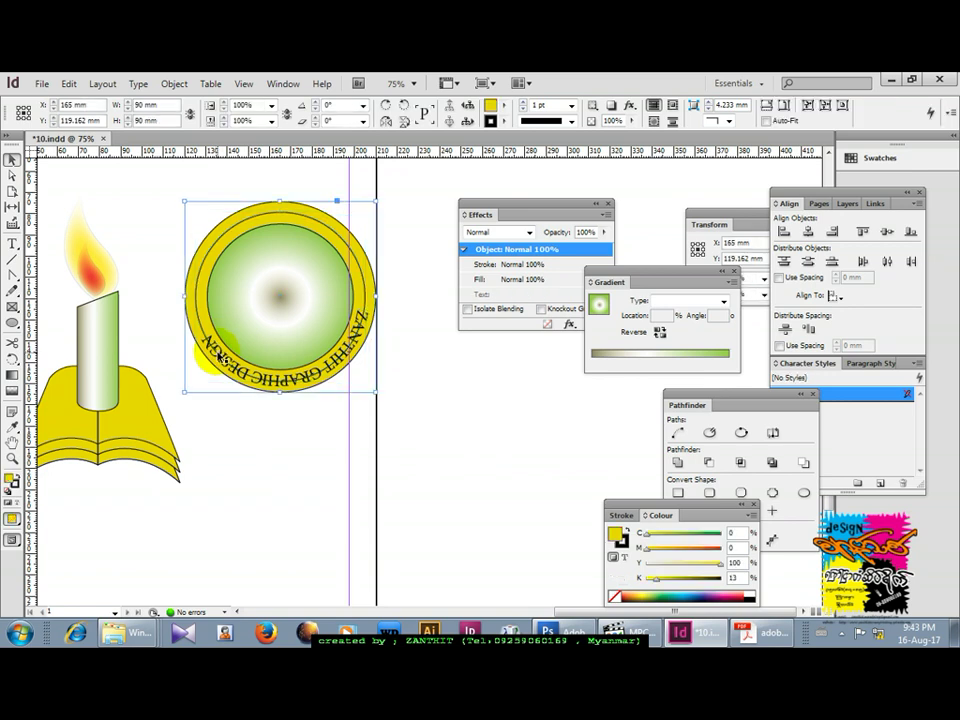
click(221, 356)
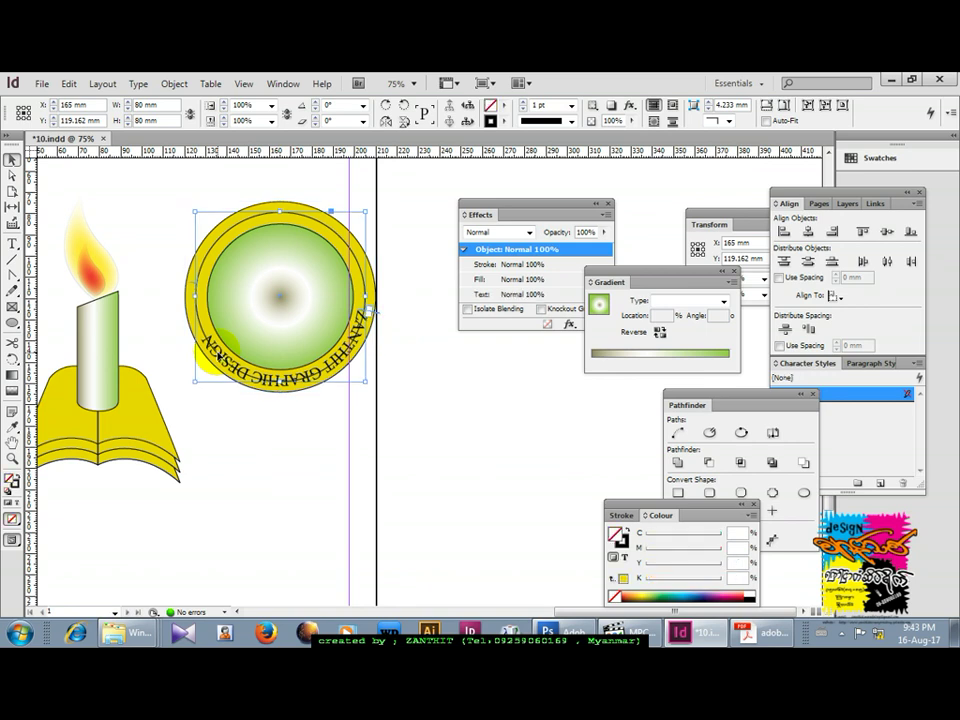
click(214, 435)
click(230, 368)
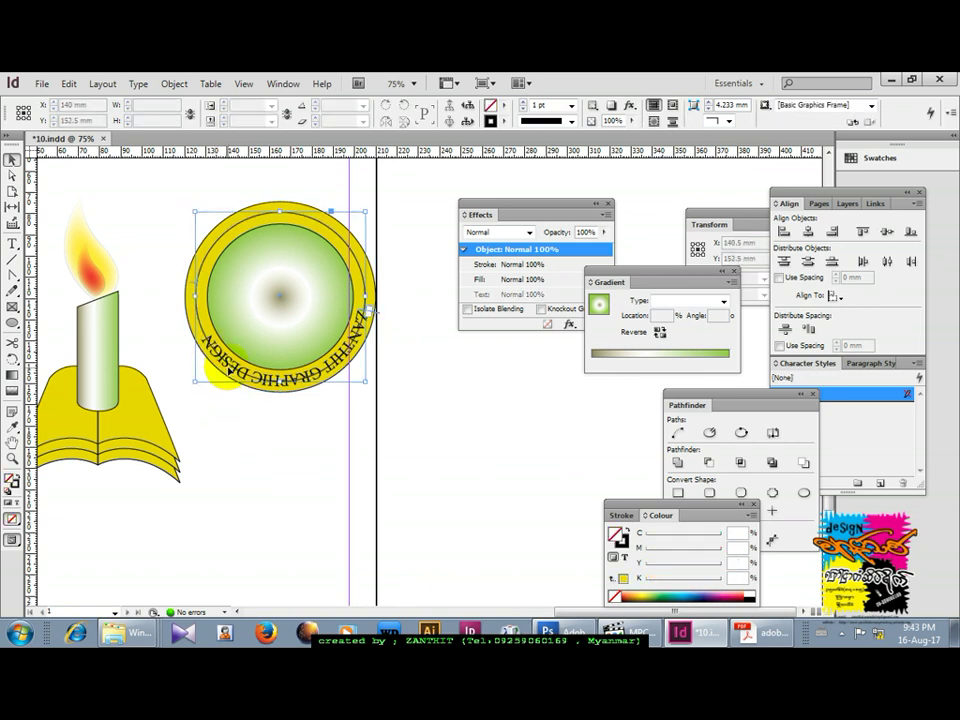
drag(230, 368, 222, 289)
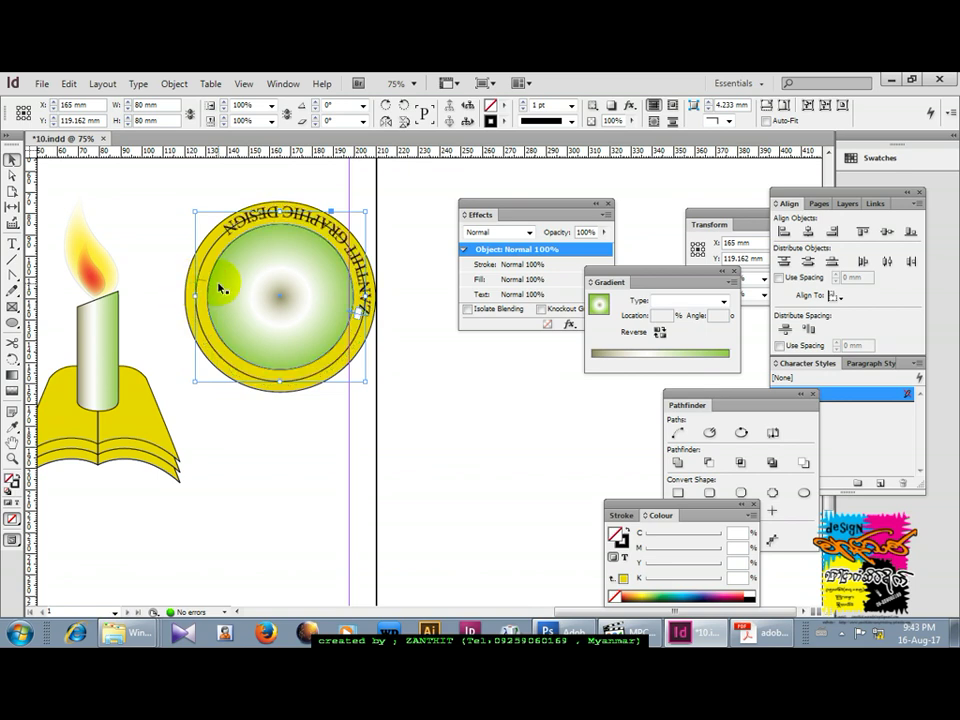
click(206, 286)
drag(265, 342, 312, 341)
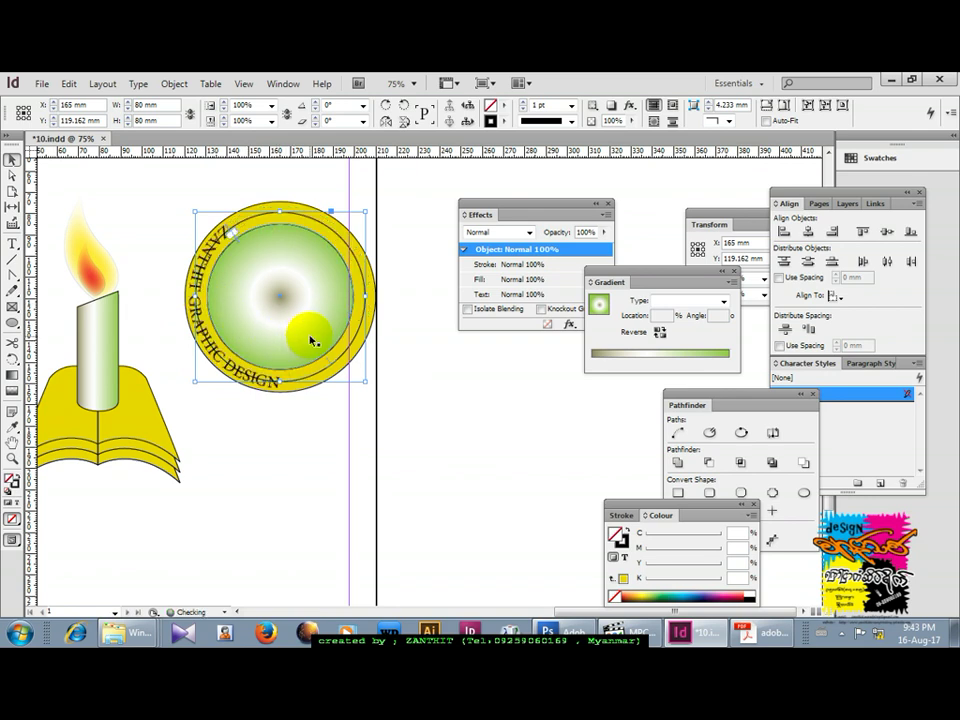
click(328, 356)
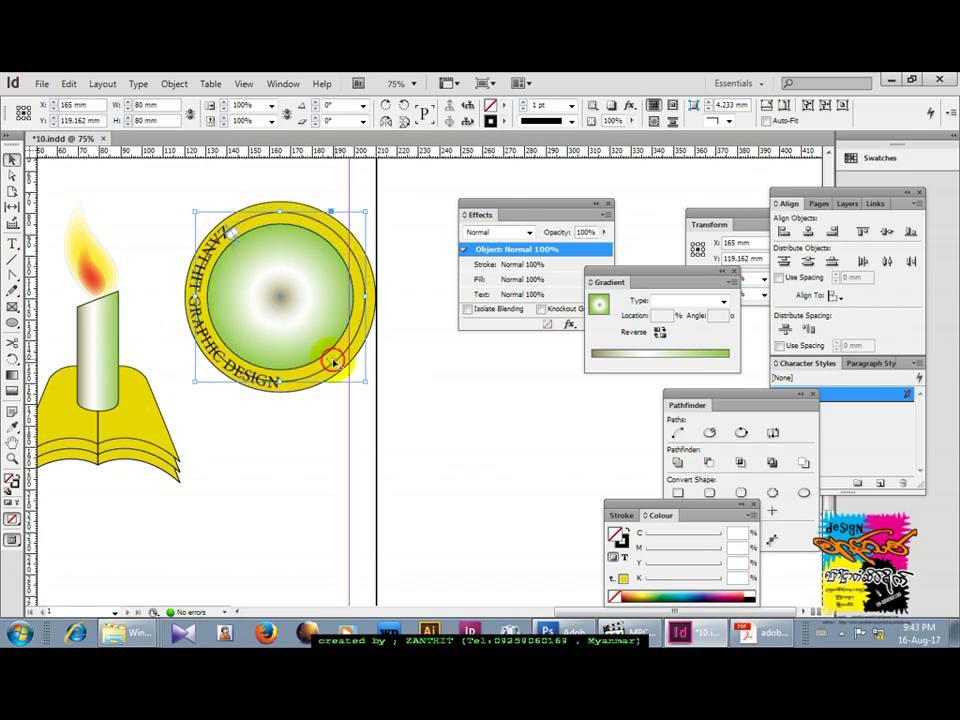
drag(347, 338, 350, 274)
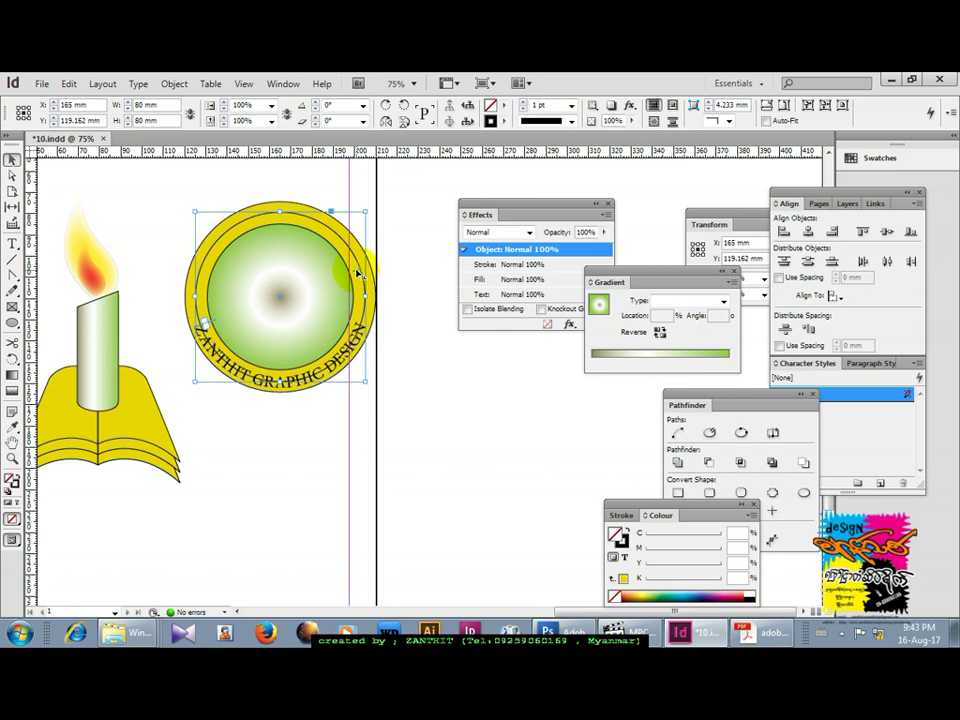
Place the Type tool's insertion point in the bottom curved text.
click(12, 243)
click(243, 346)
click(216, 388)
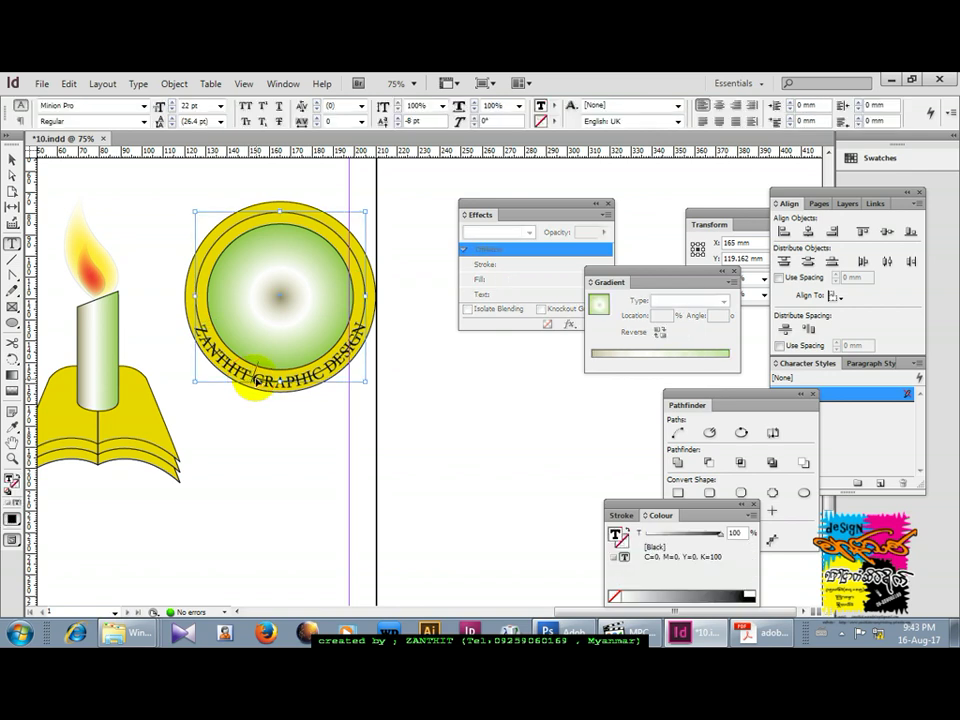
Select all the bottom arc text and retype it as MANDALAY plus the contact phone number.
key(ctrl+a)
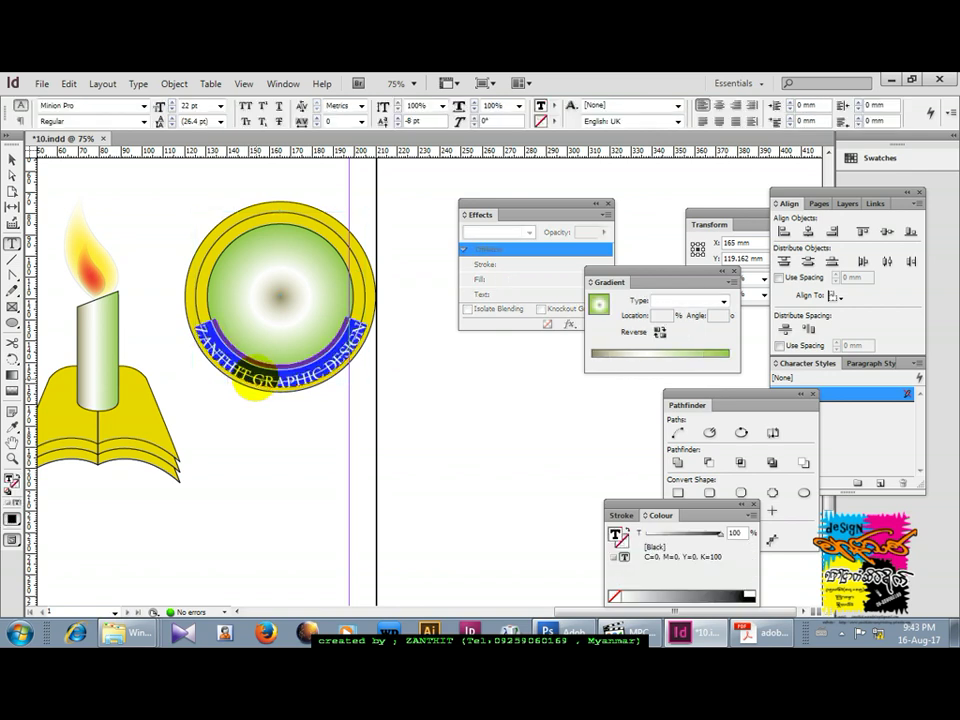
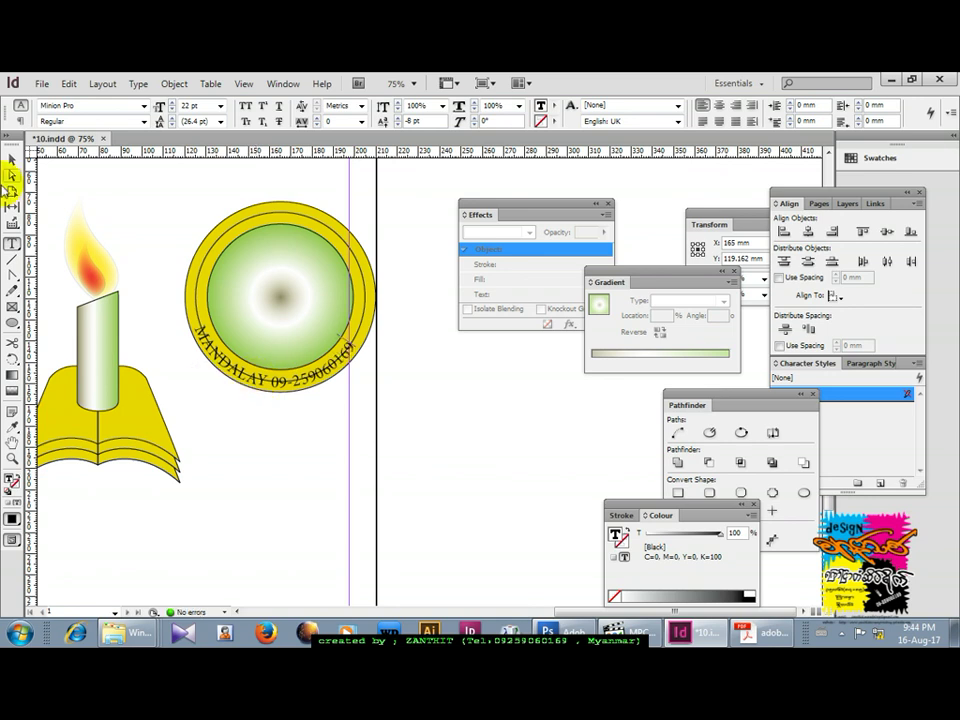
click(8, 163)
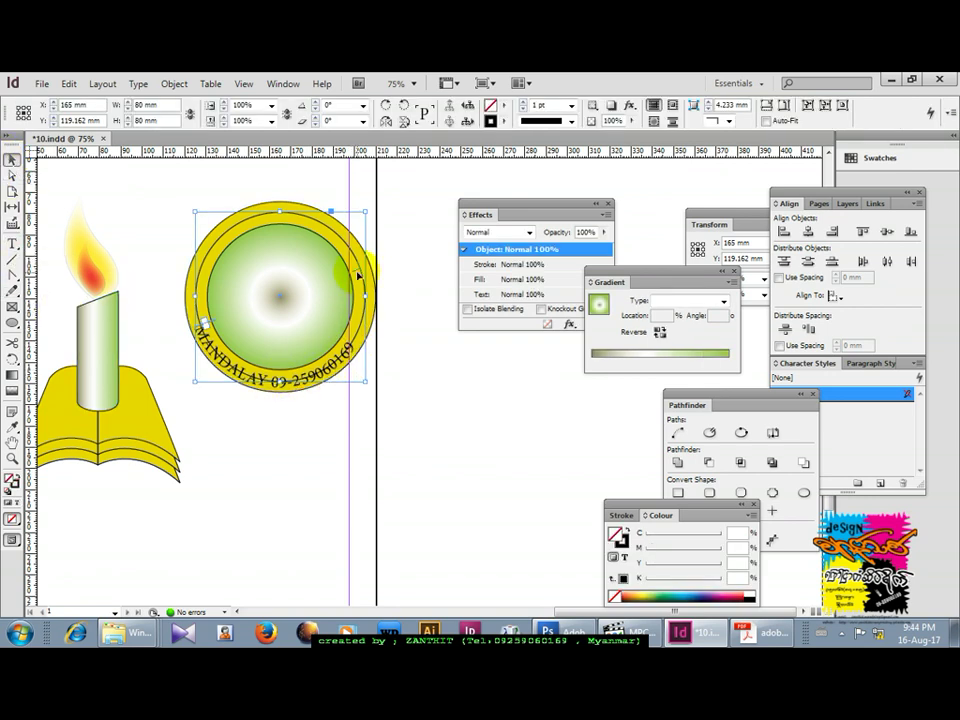
Centre the MANDALAY text along the bottom of the yellow ring.
key(ctrl+z)
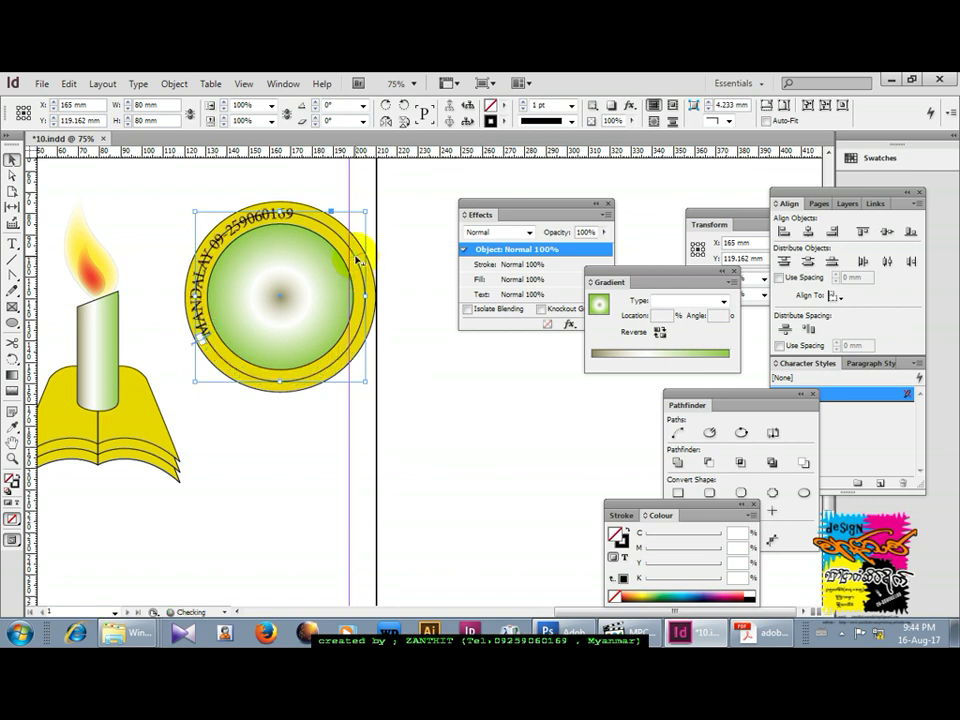
key(ctrl+shift+z)
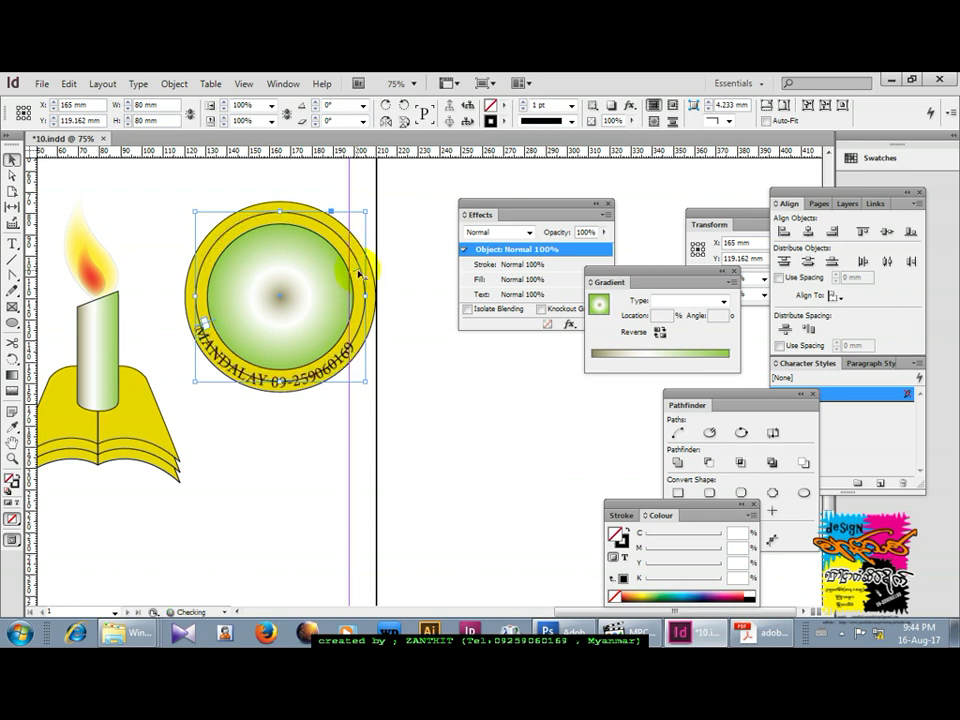
drag(354, 270, 356, 266)
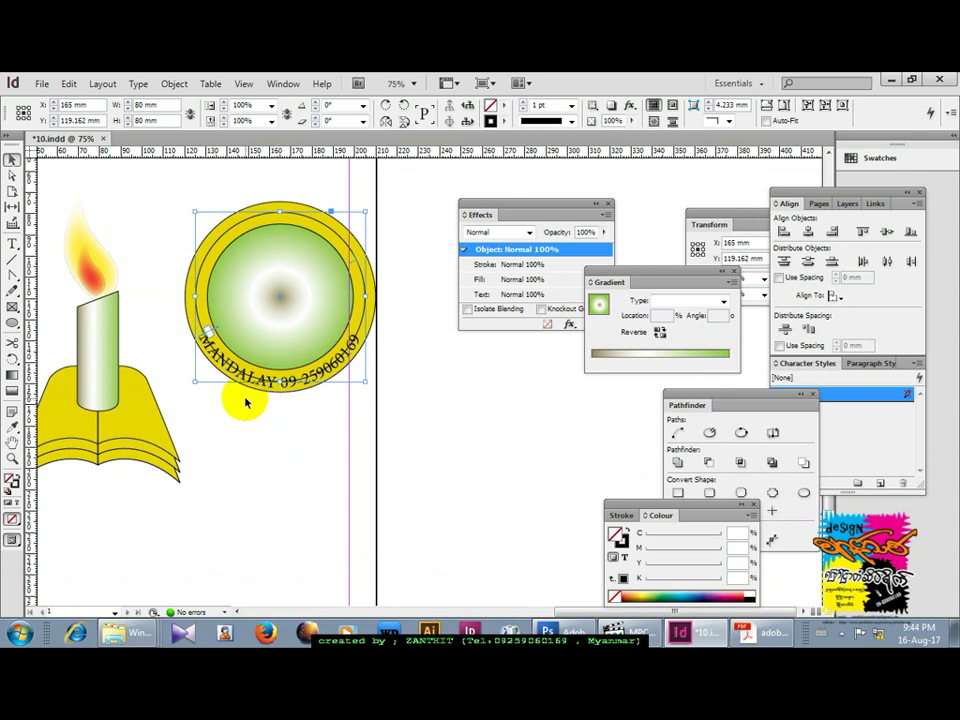
Set the MANDALAY text circle's stroke to [None].
click(503, 121)
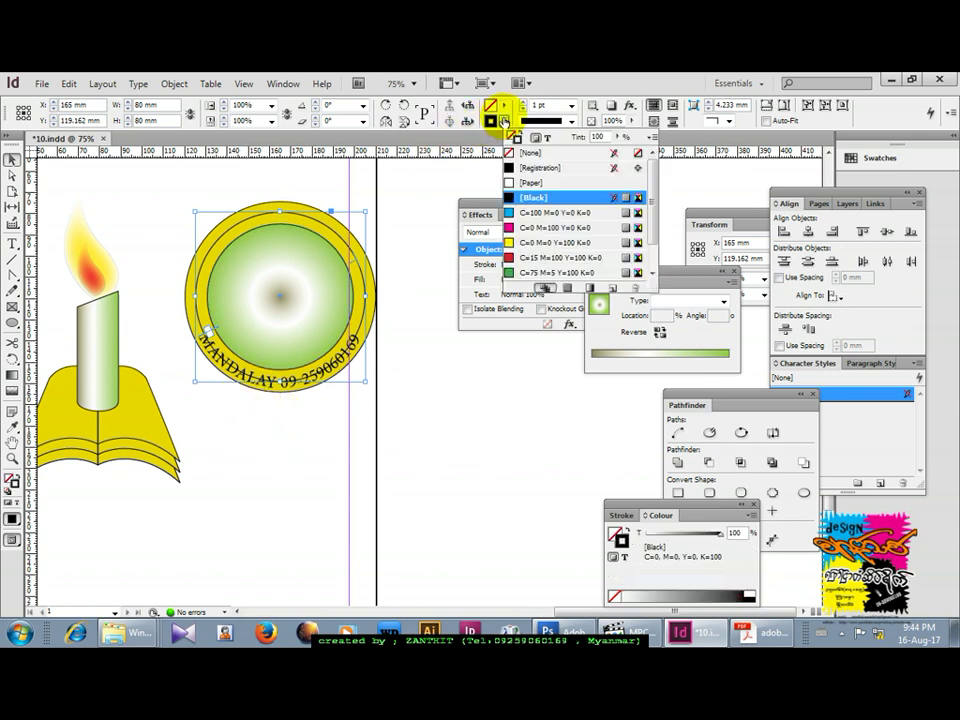
click(508, 151)
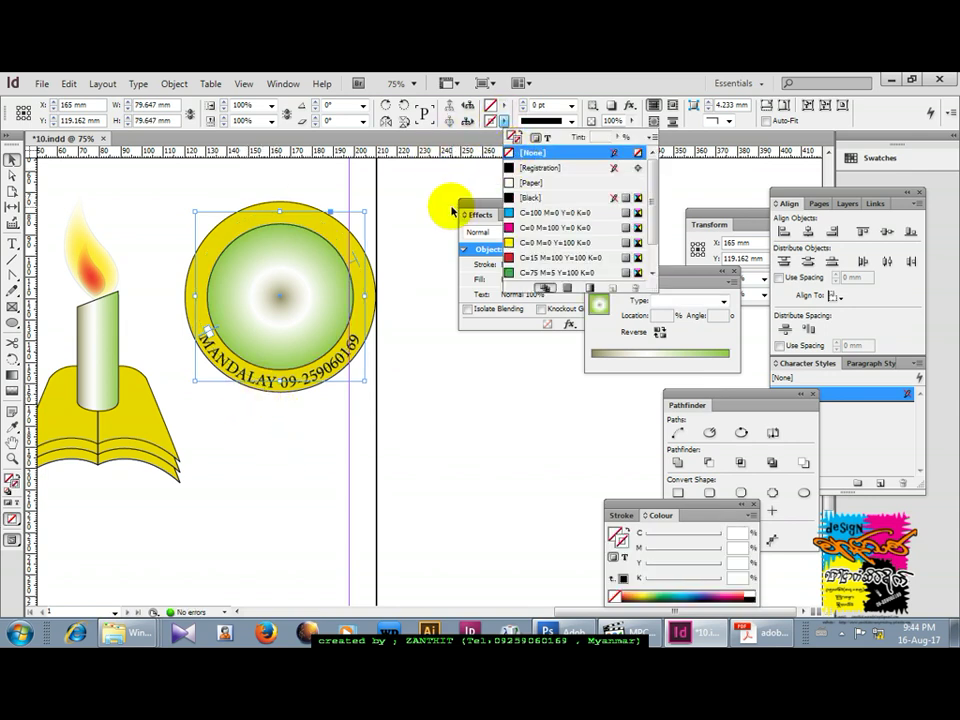
click(415, 196)
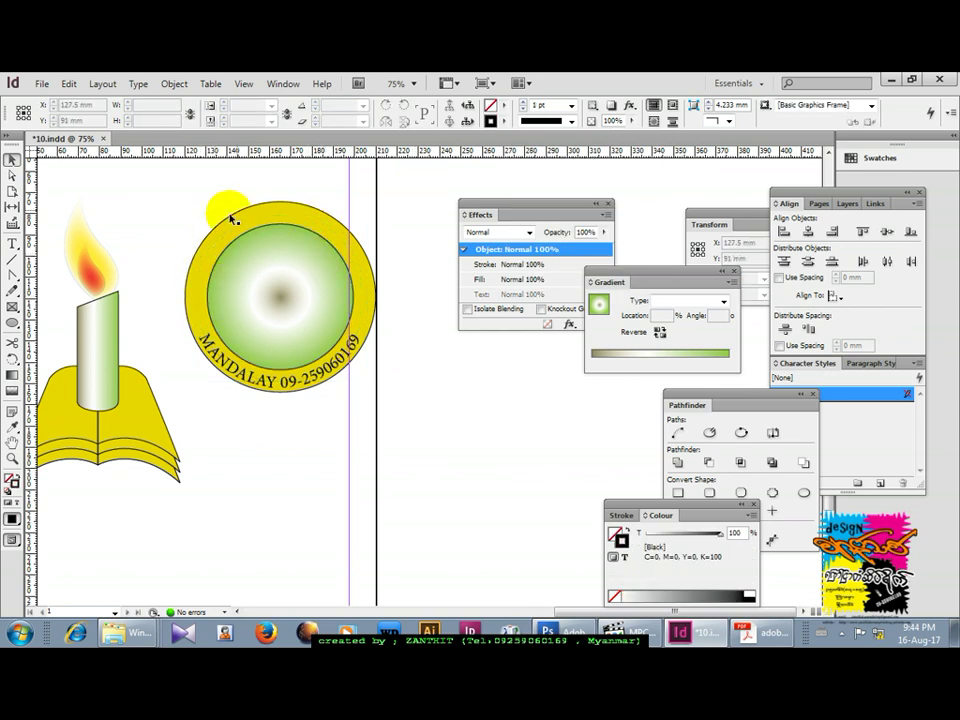
Bring back the hidden top curved text with Object > Show All on Spread.
click(174, 85)
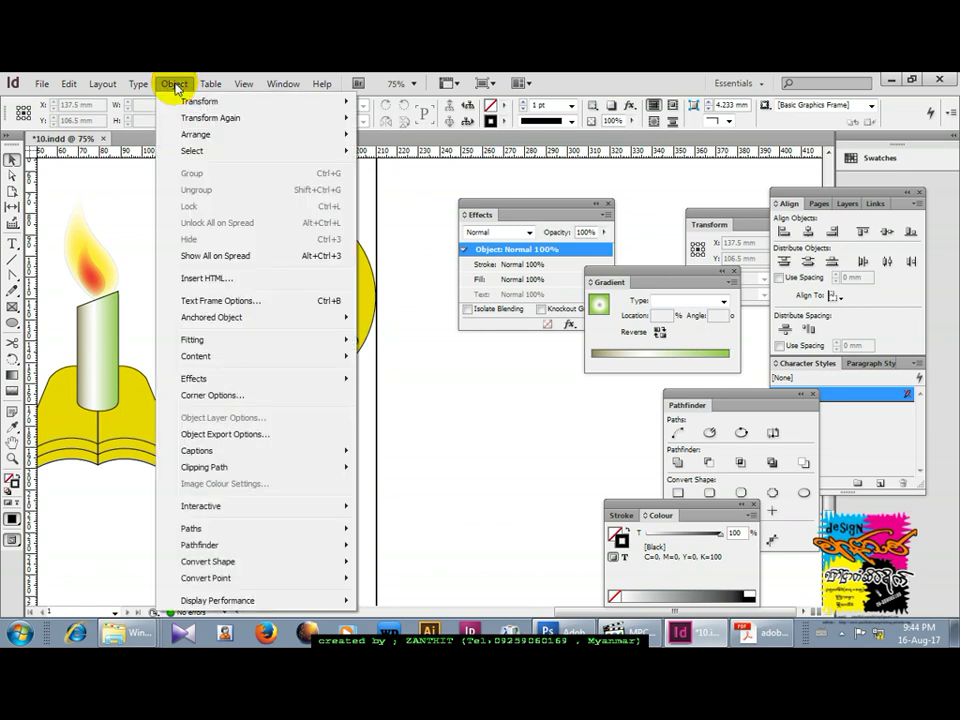
click(216, 256)
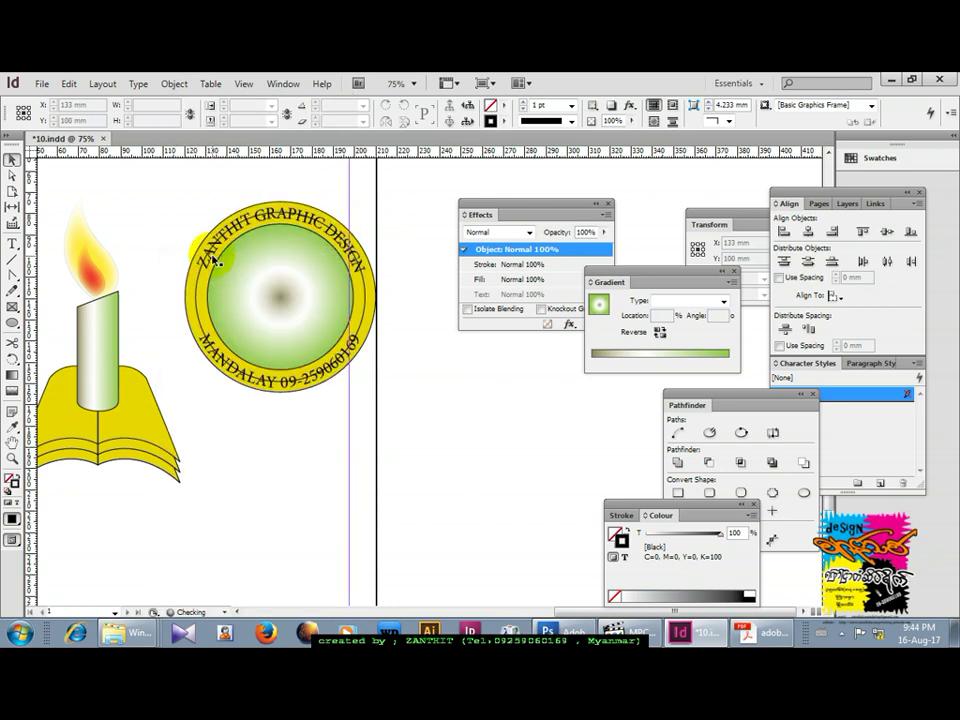
click(172, 84)
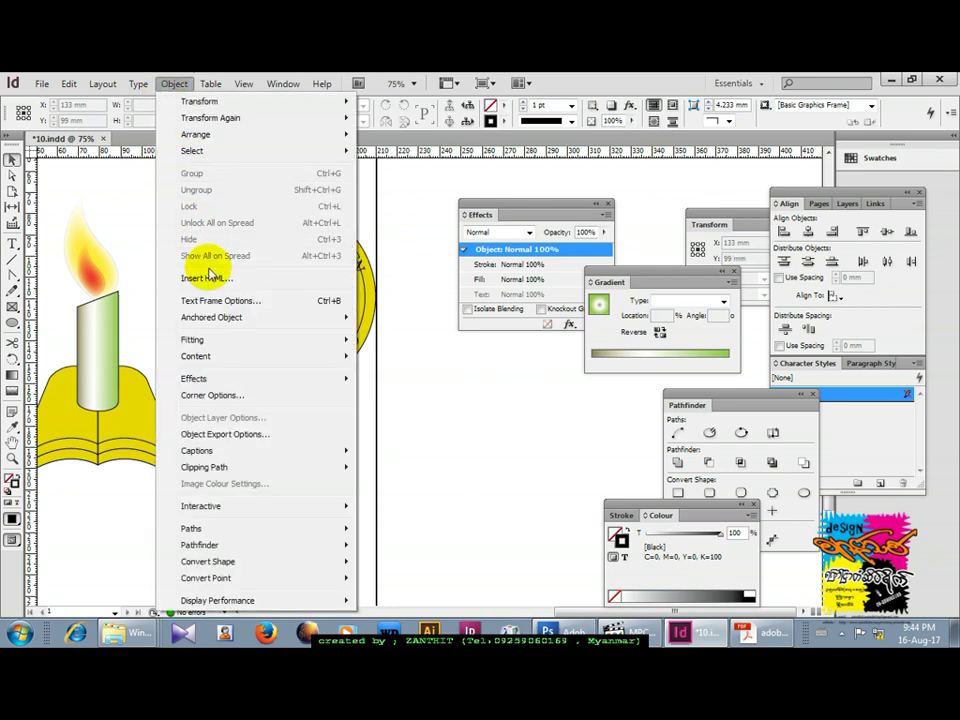
click(407, 216)
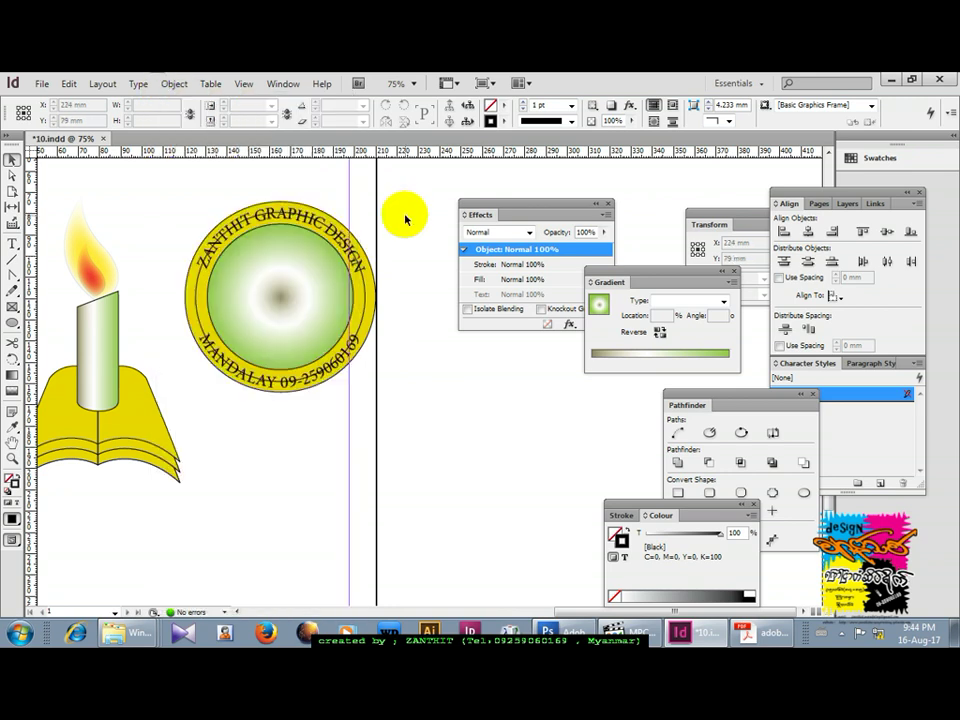
Set the top text circle's stroke to [None].
click(258, 212)
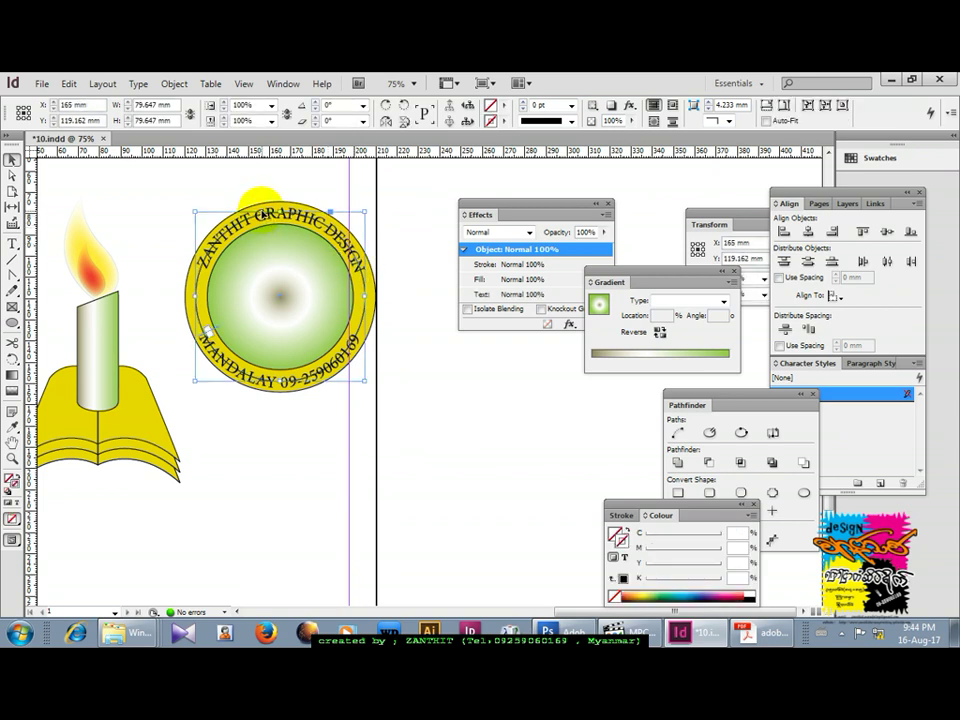
click(280, 282)
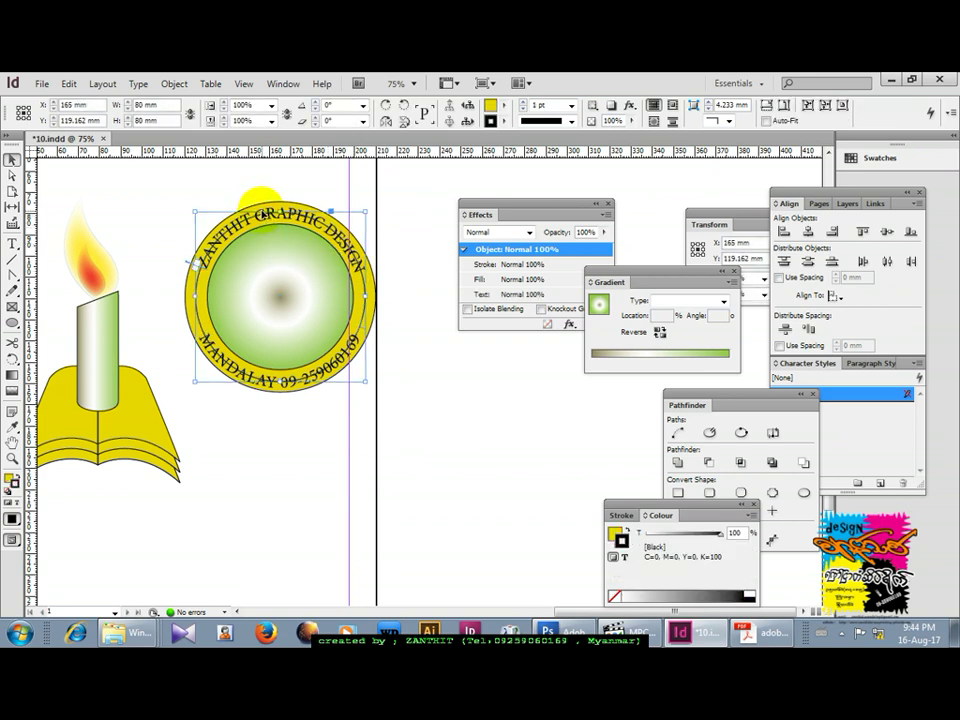
click(505, 120)
click(515, 152)
click(415, 207)
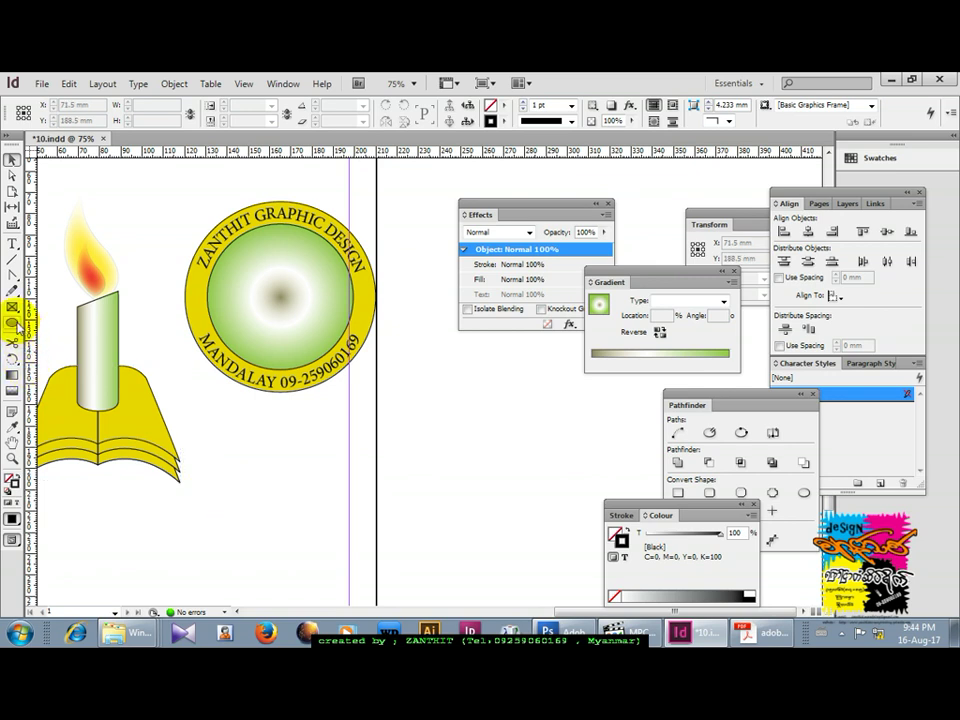
Draw a 7.5 mm circle below the badge and fill it Black.
click(14, 323)
drag(192, 299, 199, 299)
click(12, 159)
click(150, 253)
click(199, 300)
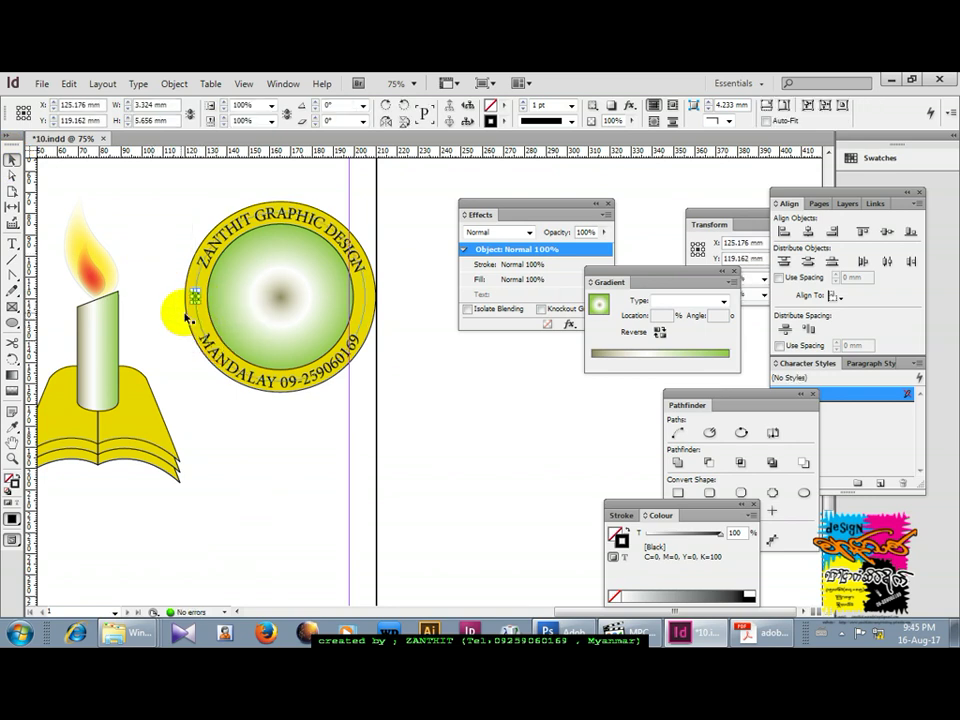
click(171, 303)
click(13, 322)
drag(254, 433, 268, 450)
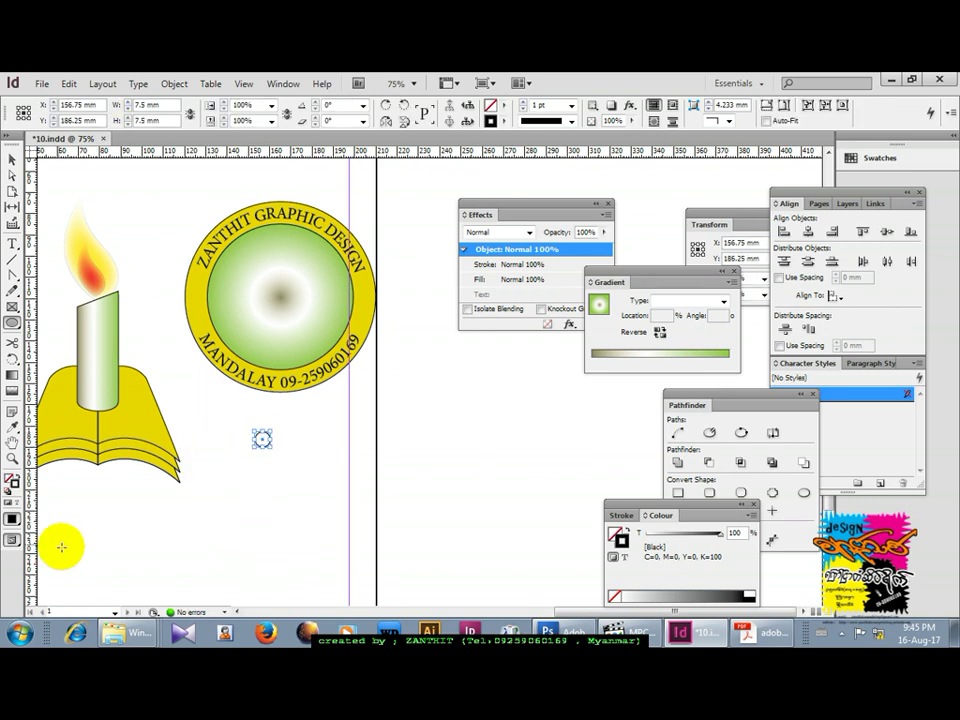
click(617, 535)
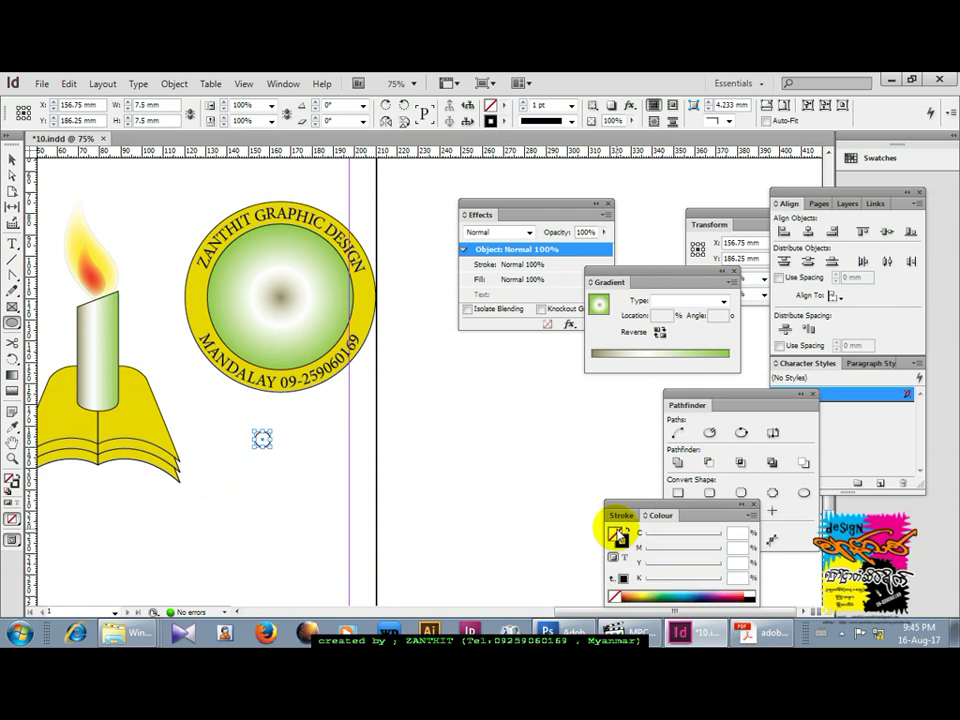
click(617, 561)
Move the black dot onto the yellow ring's left side.
click(12, 159)
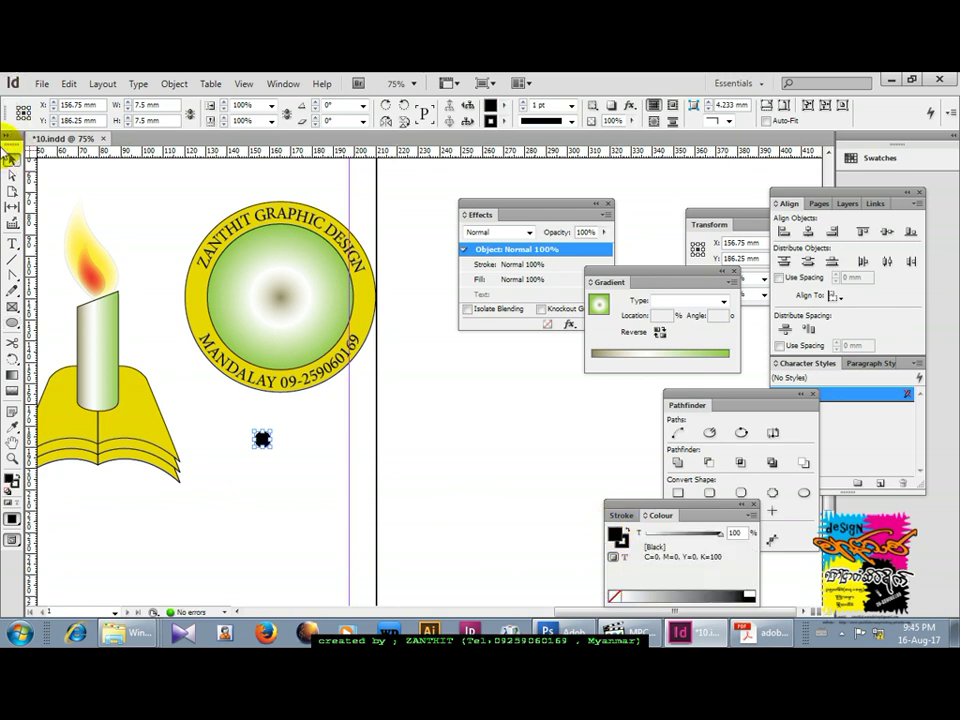
click(270, 452)
drag(222, 352, 198, 304)
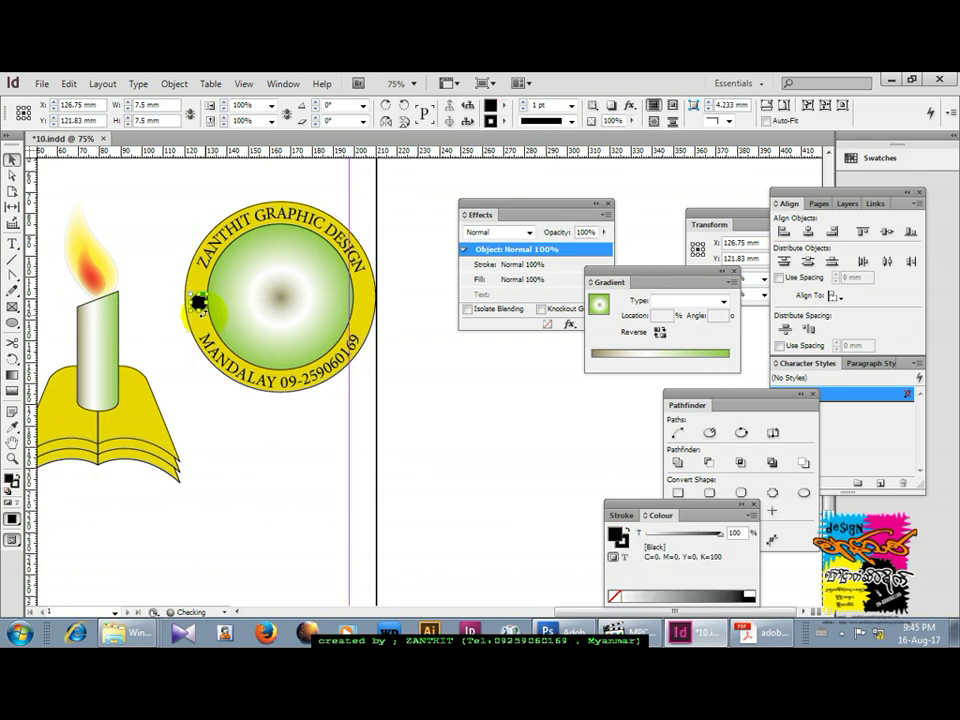
click(376, 492)
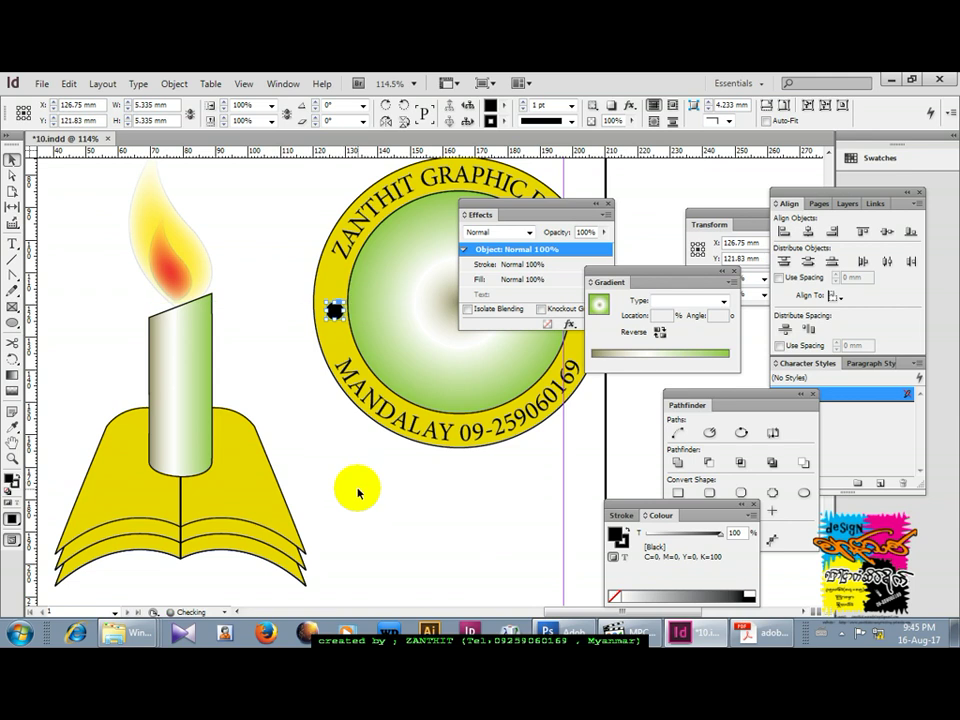
click(318, 315)
click(336, 314)
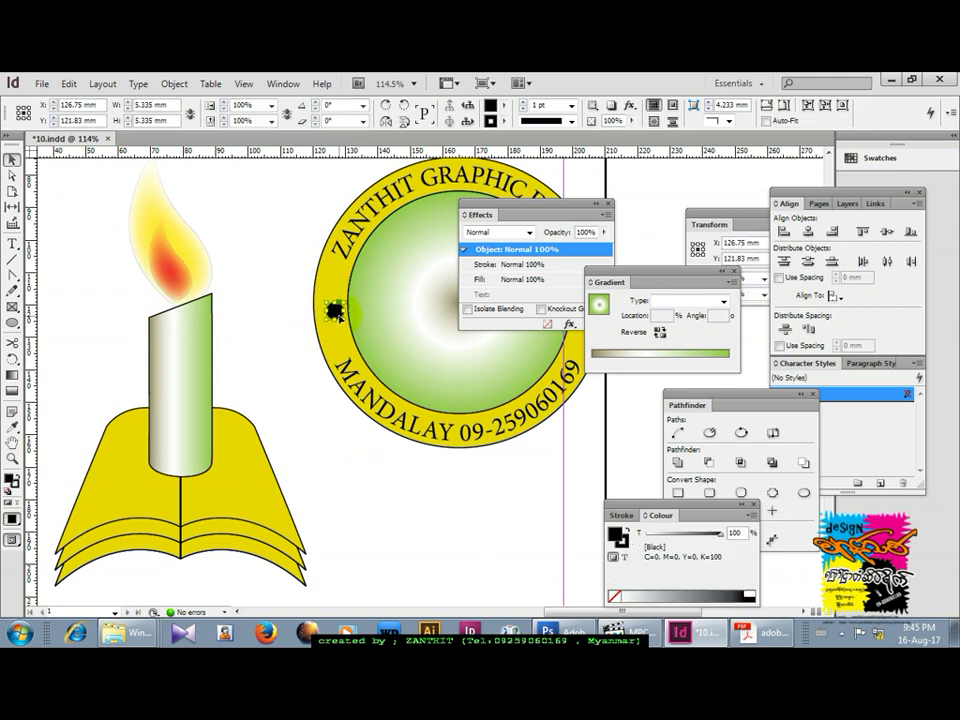
click(371, 509)
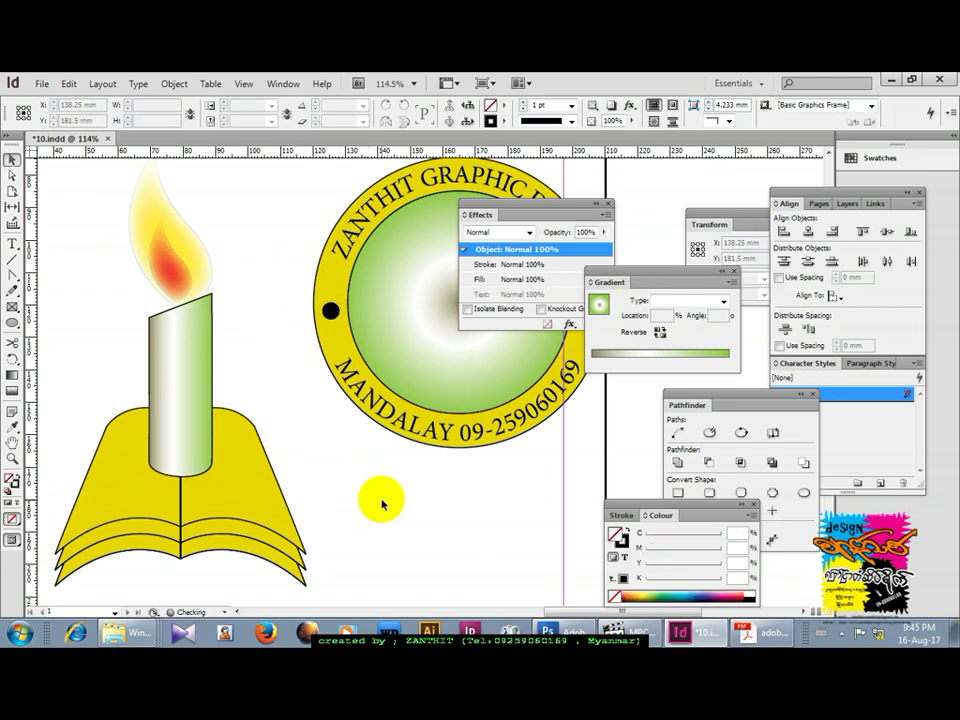
key(ctrl+minus)
key(ctrl+minus)
drag(500, 458, 165, 306)
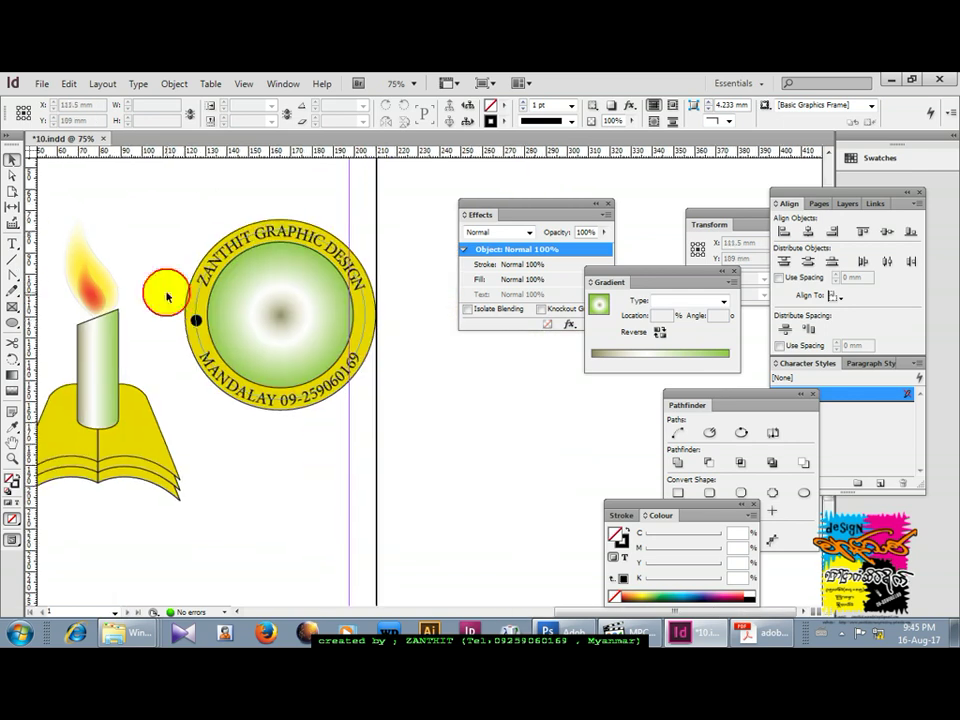
Alt-drag a copy of the black dot to the ring's right side.
click(196, 321)
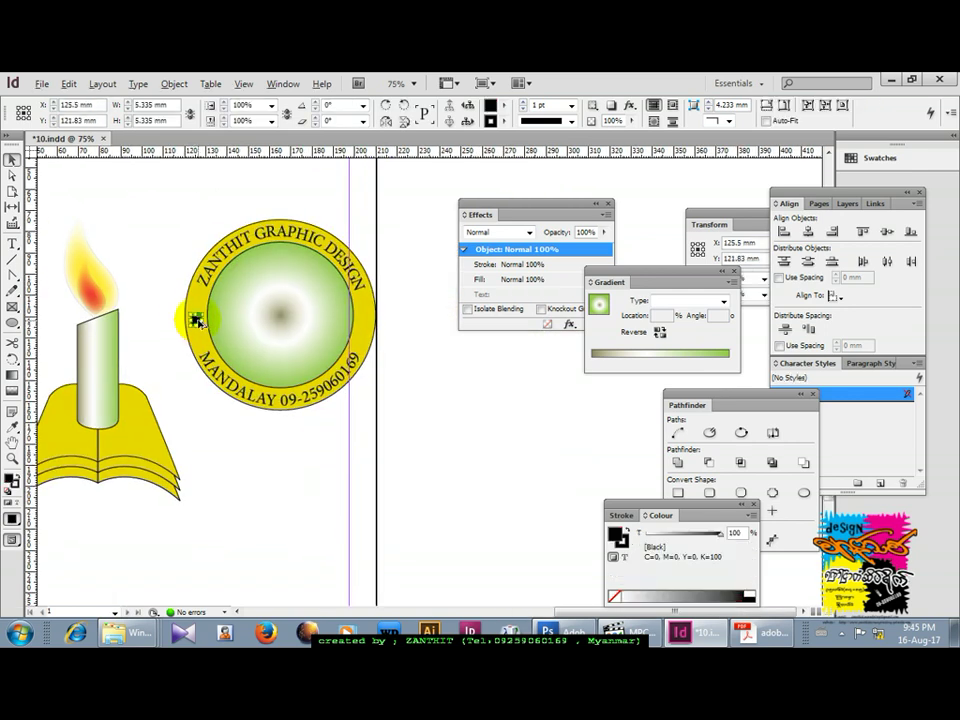
drag(198, 321, 366, 334)
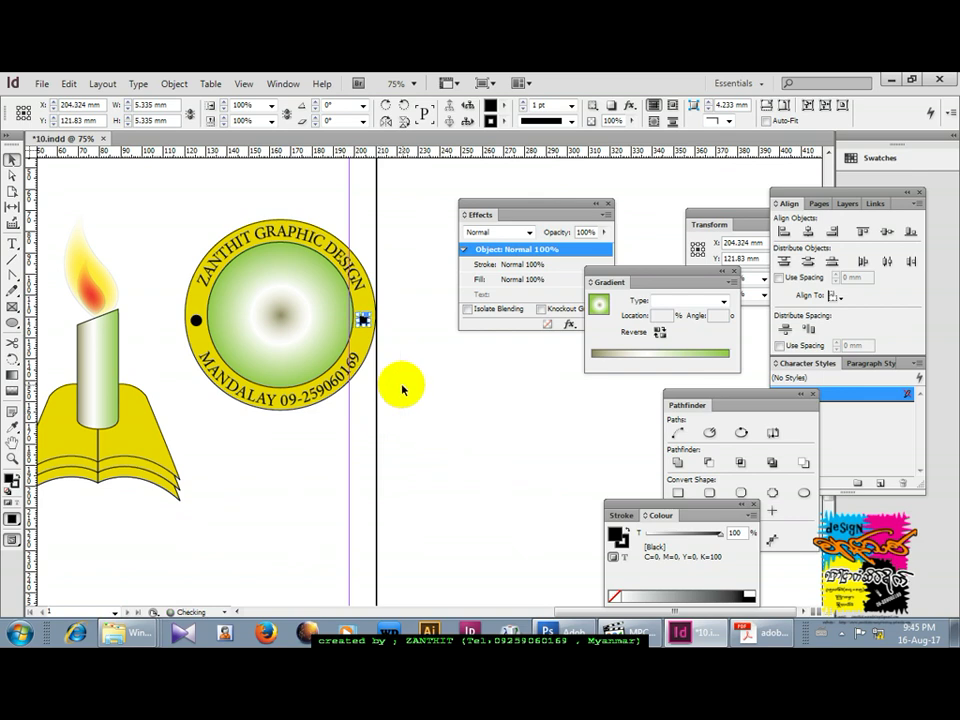
click(401, 499)
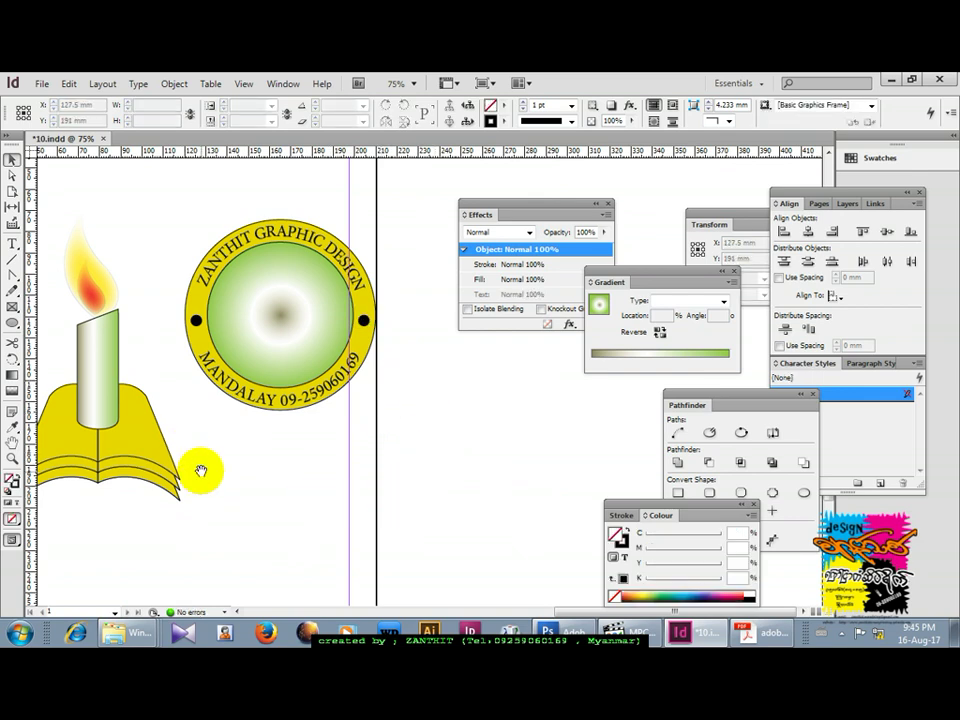
scroll(190, 460, left, 3)
click(165, 483)
click(165, 483)
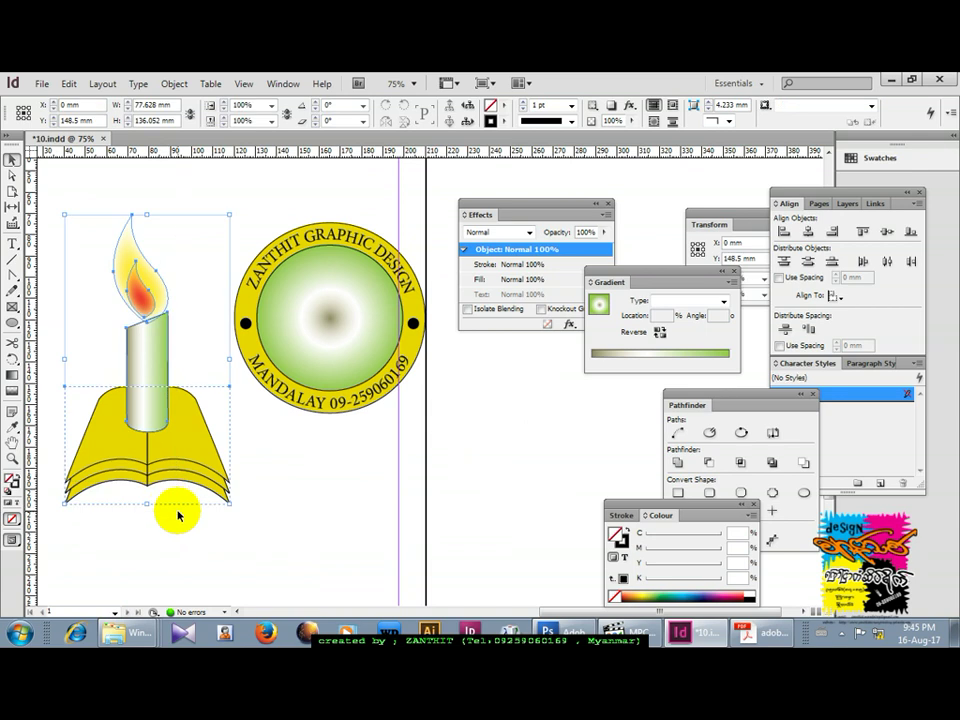
drag(229, 213, 198, 294)
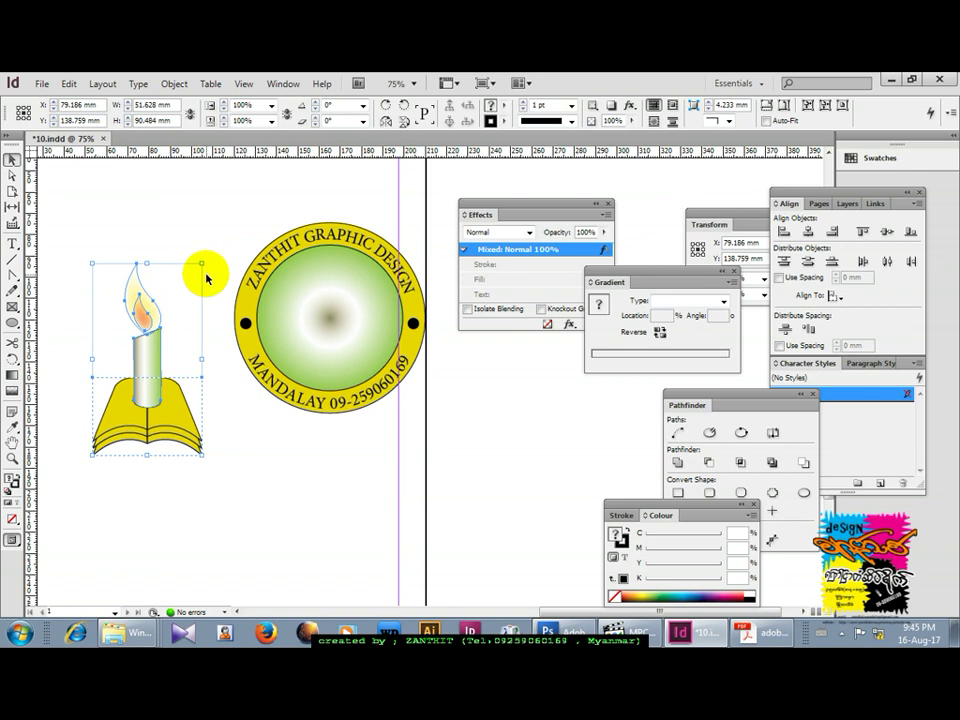
key(ctrl+z)
double_click(150, 282)
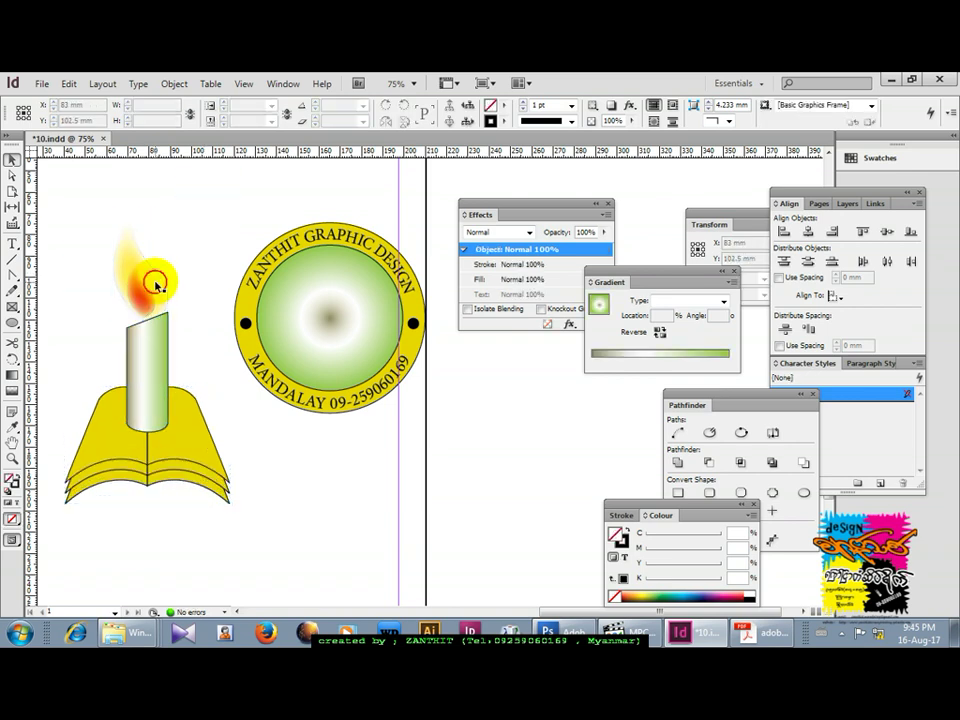
drag(57, 196, 190, 520)
click(157, 270)
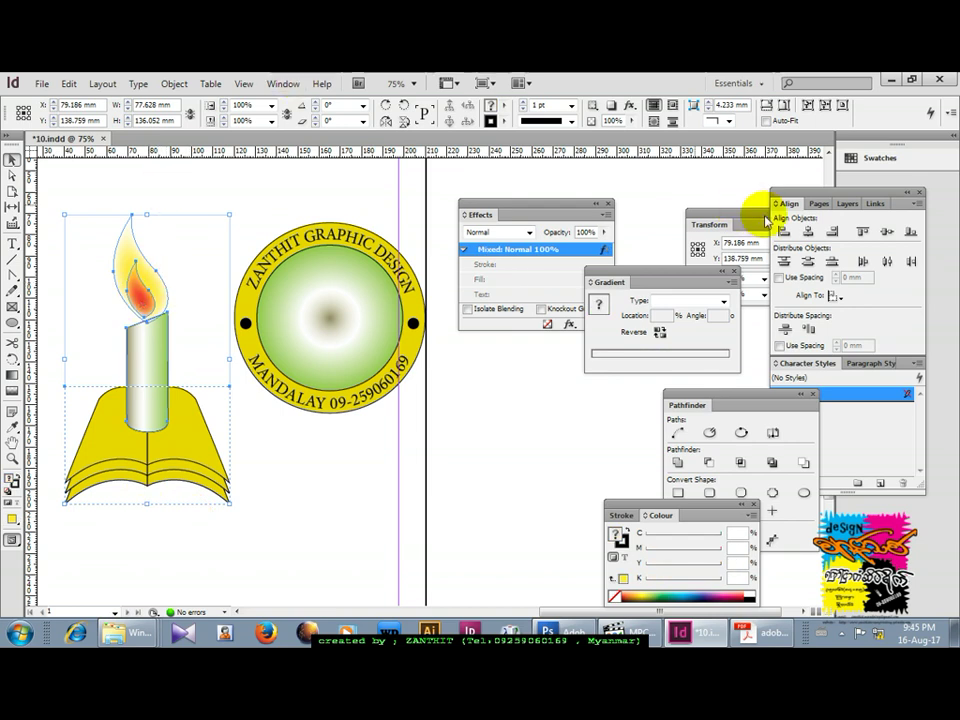
drag(745, 216, 660, 200)
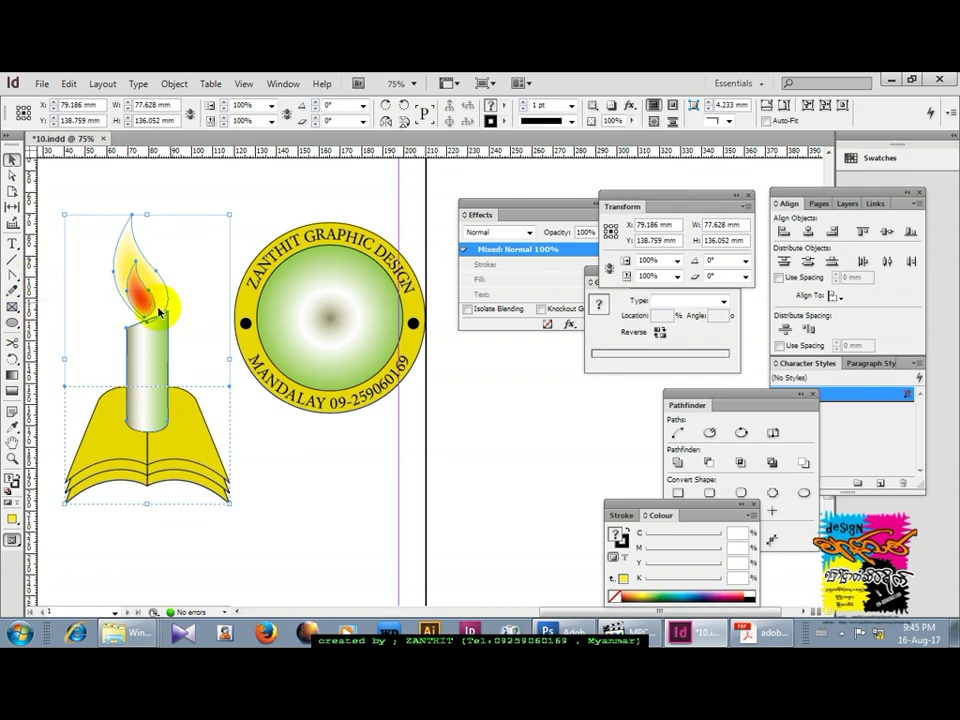
click(231, 214)
drag(231, 214, 212, 245)
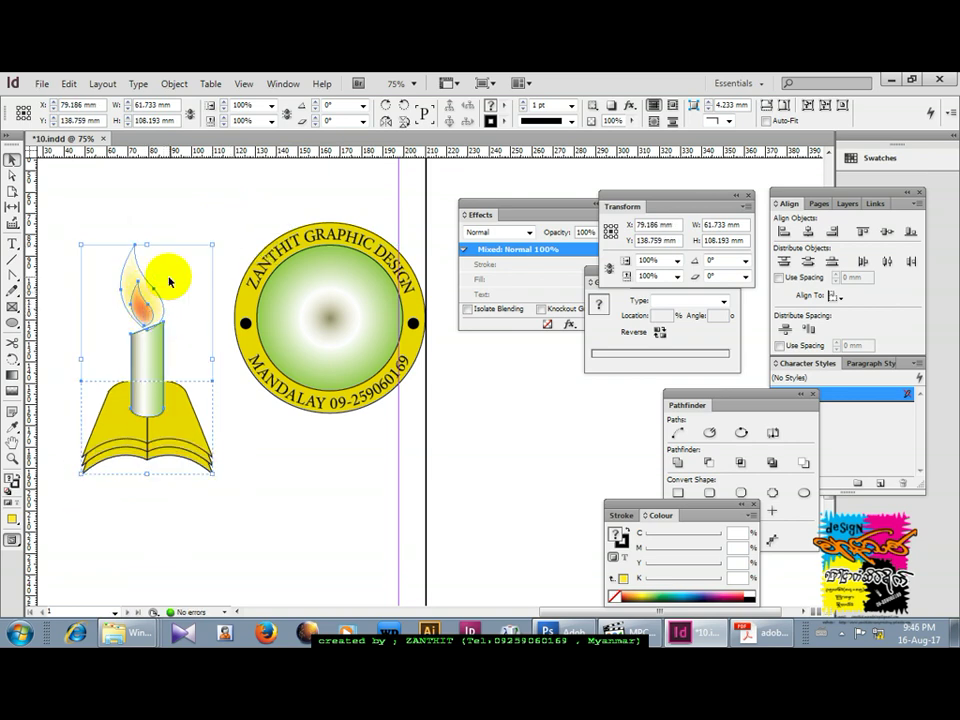
drag(211, 245, 197, 273)
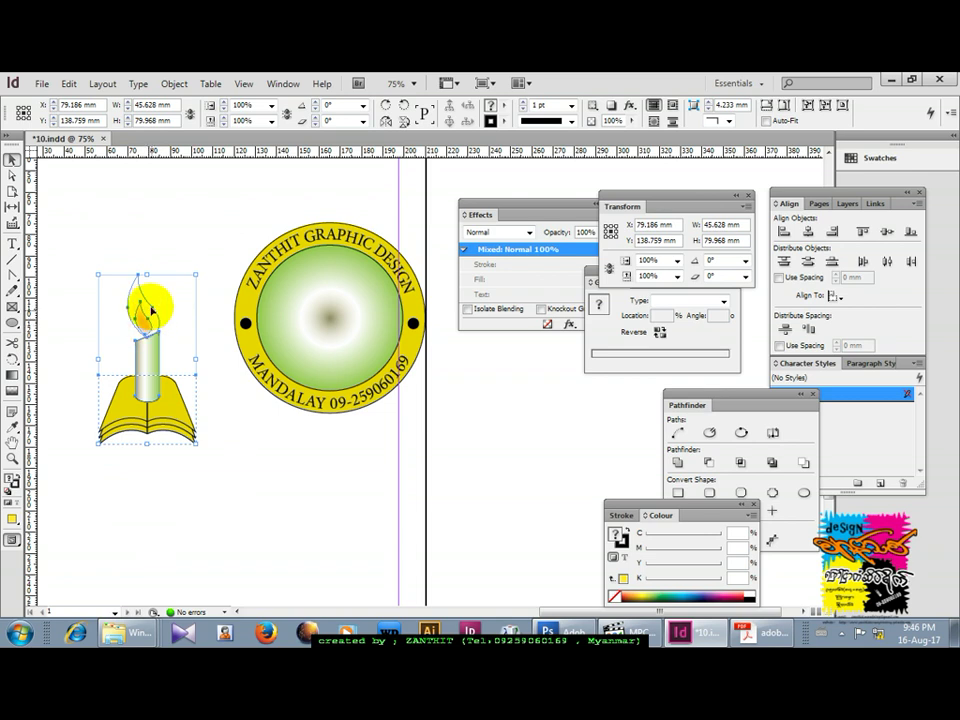
key(ctrl+z)
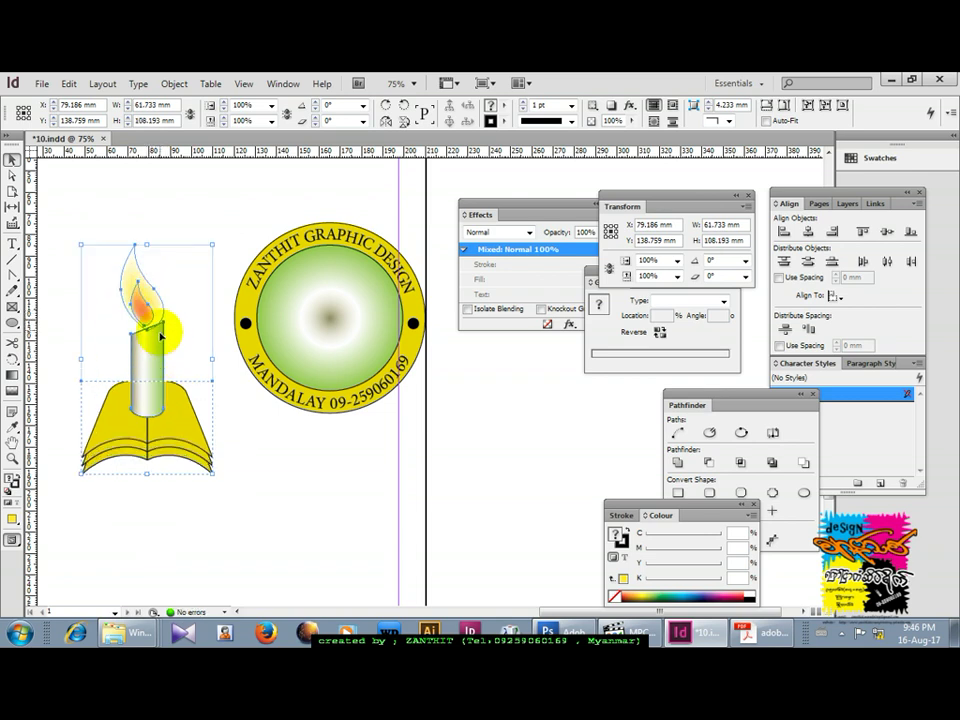
key(ctrl+z)
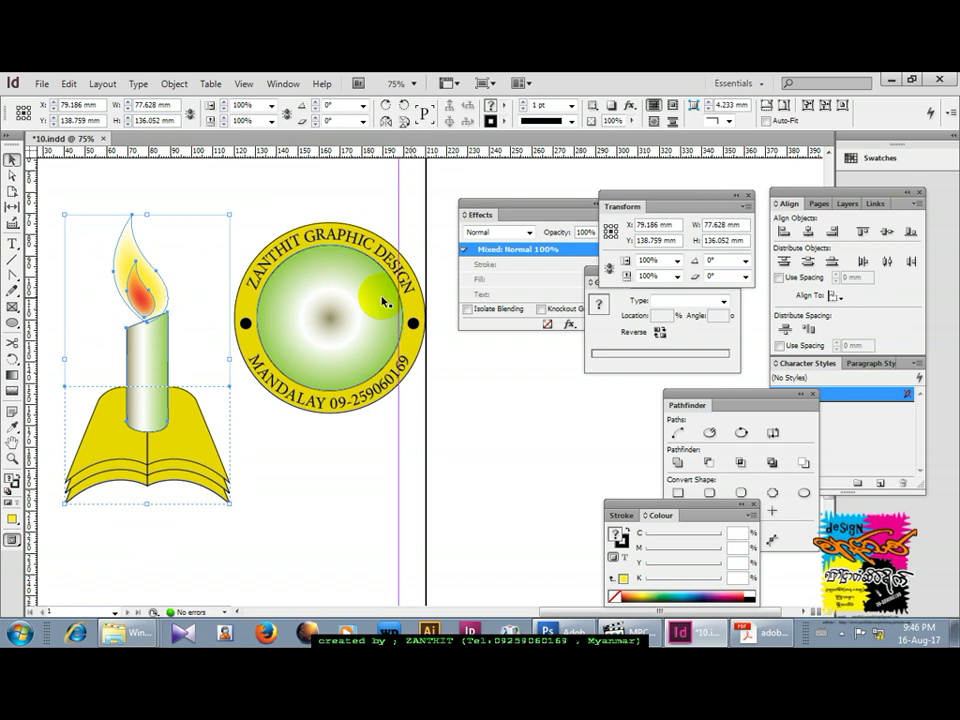
click(745, 208)
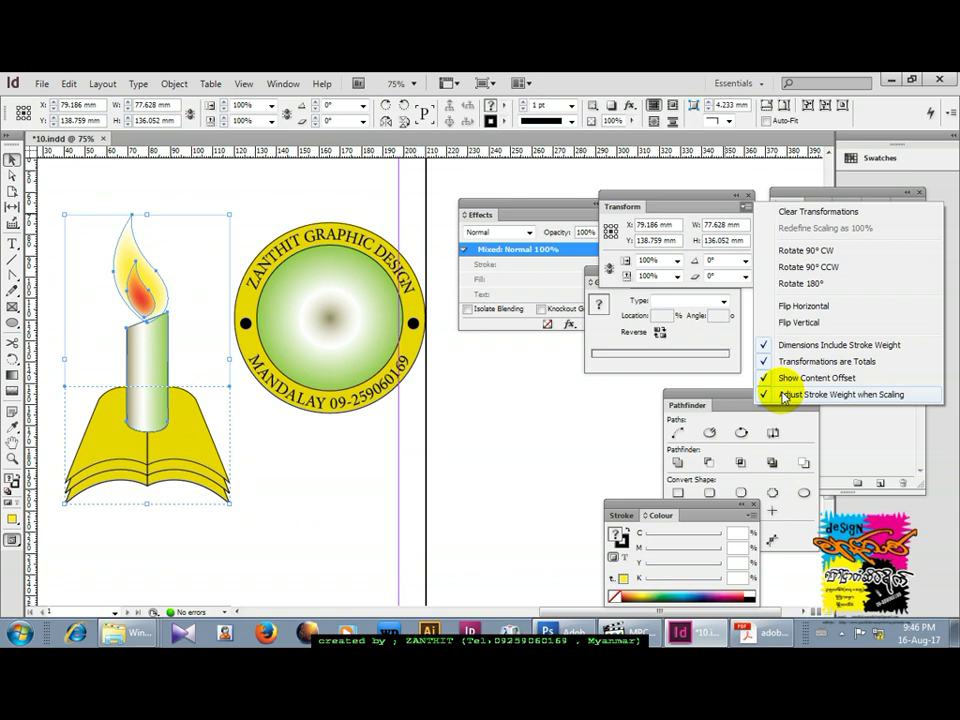
click(508, 396)
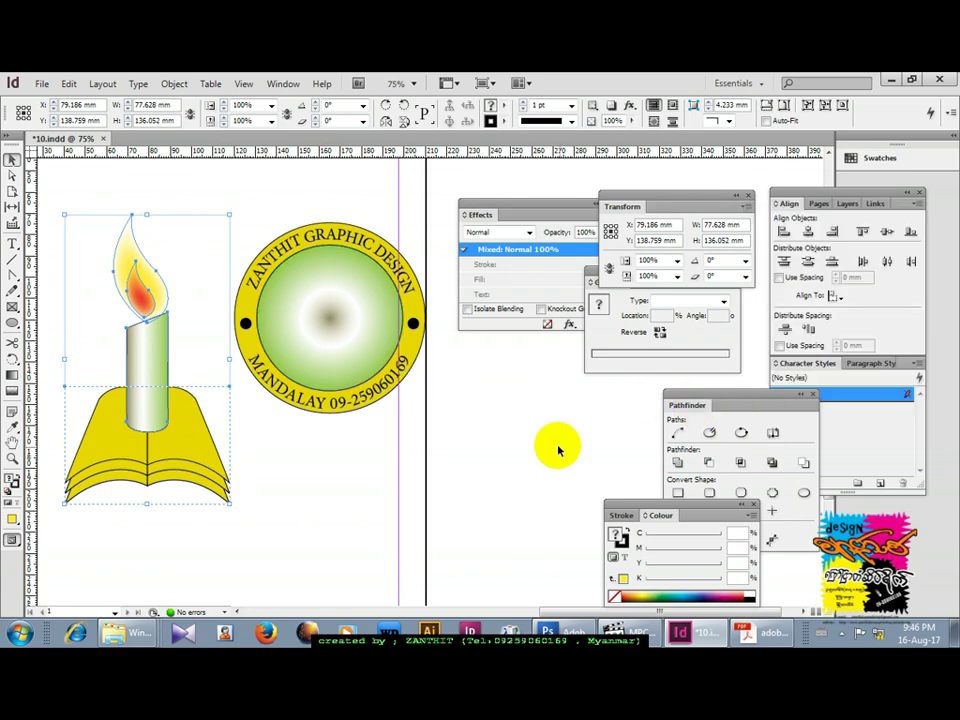
Group the candle and book, shrink the emblem to 34 × 59.588 mm, and centre it in the green circle.
key(ctrl+g)
drag(230, 214, 187, 289)
drag(150, 378, 315, 346)
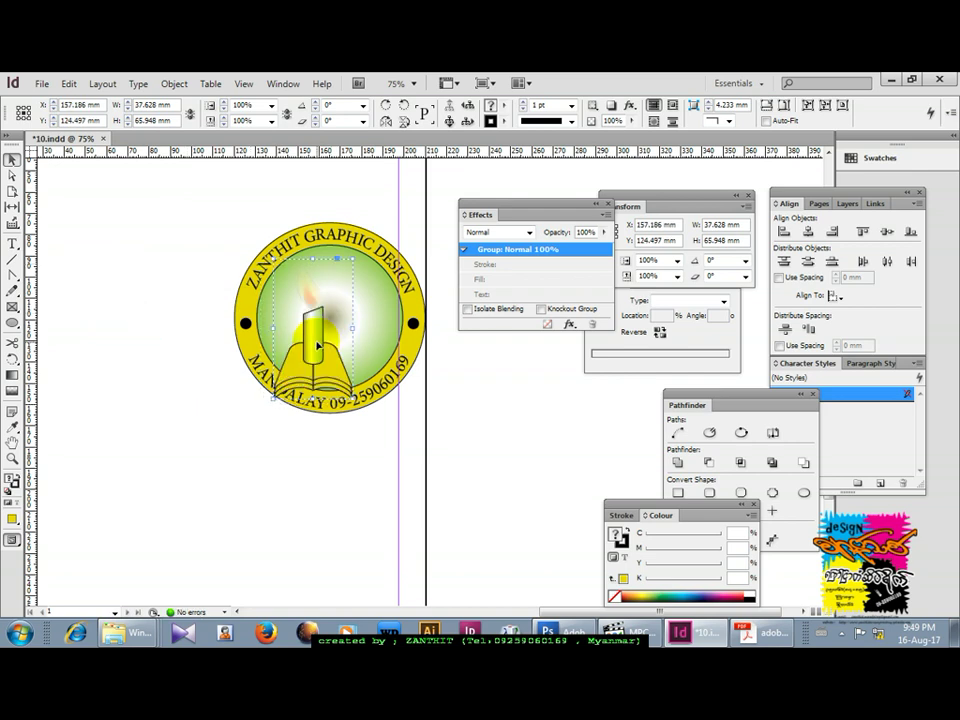
drag(318, 343, 331, 334)
drag(368, 244, 365, 254)
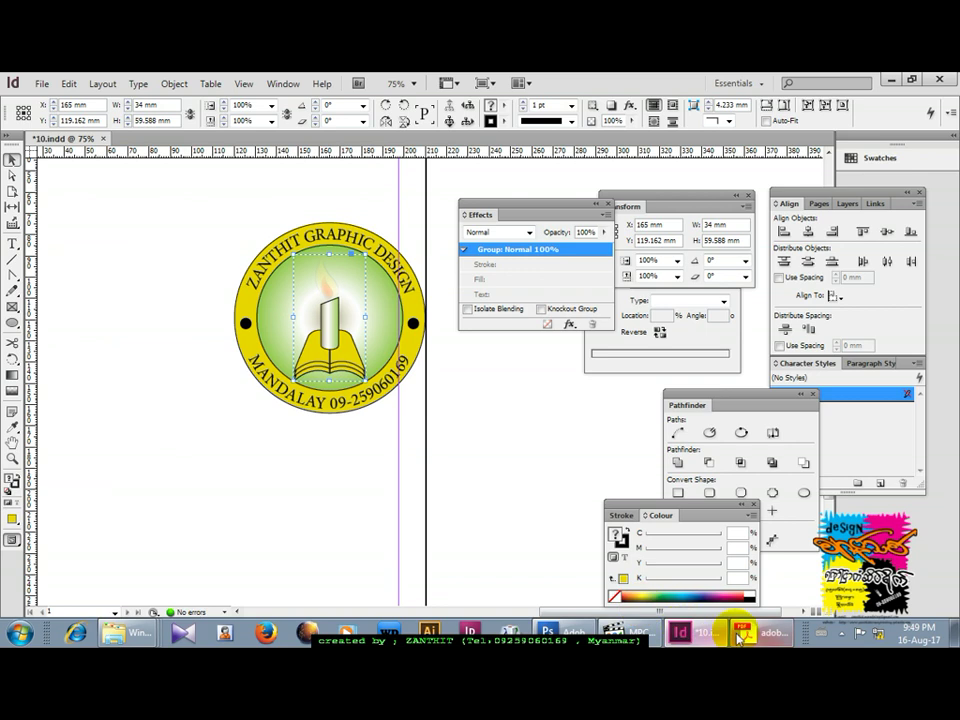
click(845, 632)
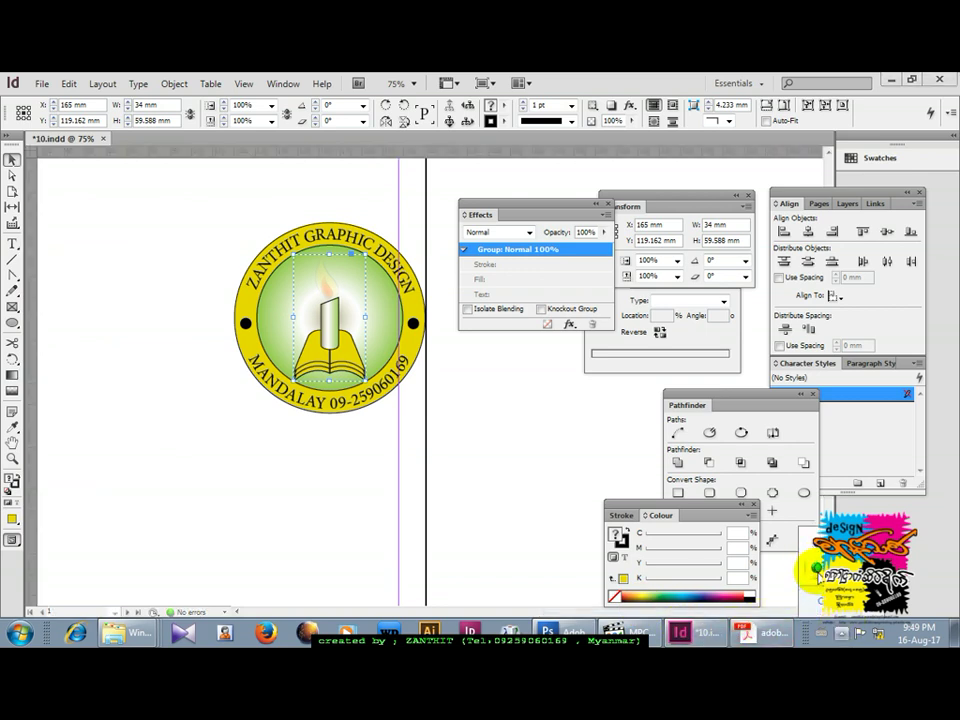
click(818, 572)
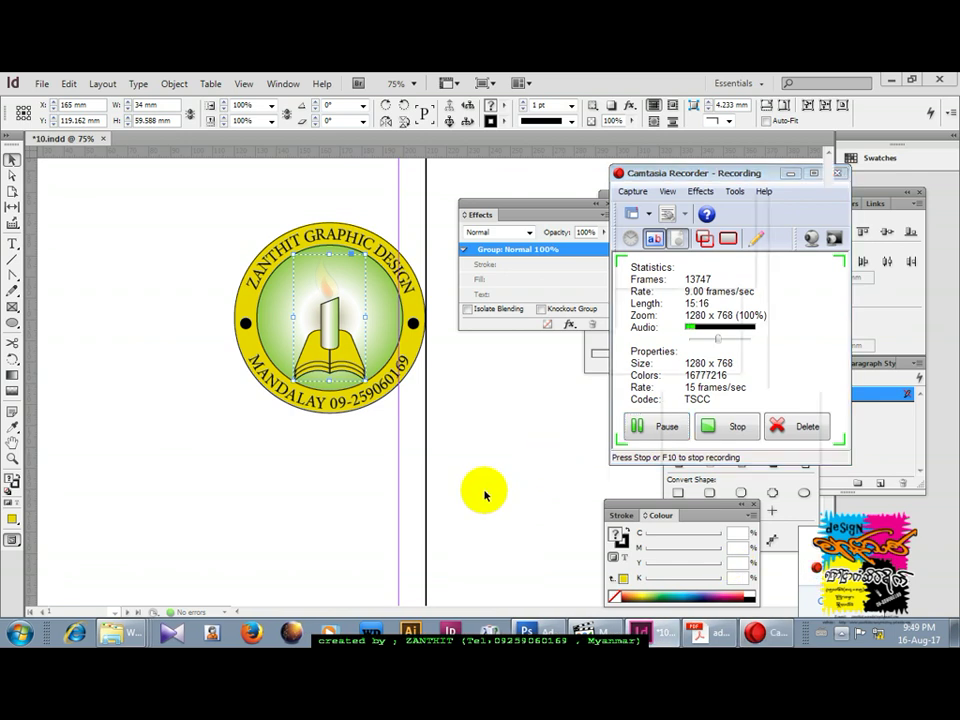
click(525, 440)
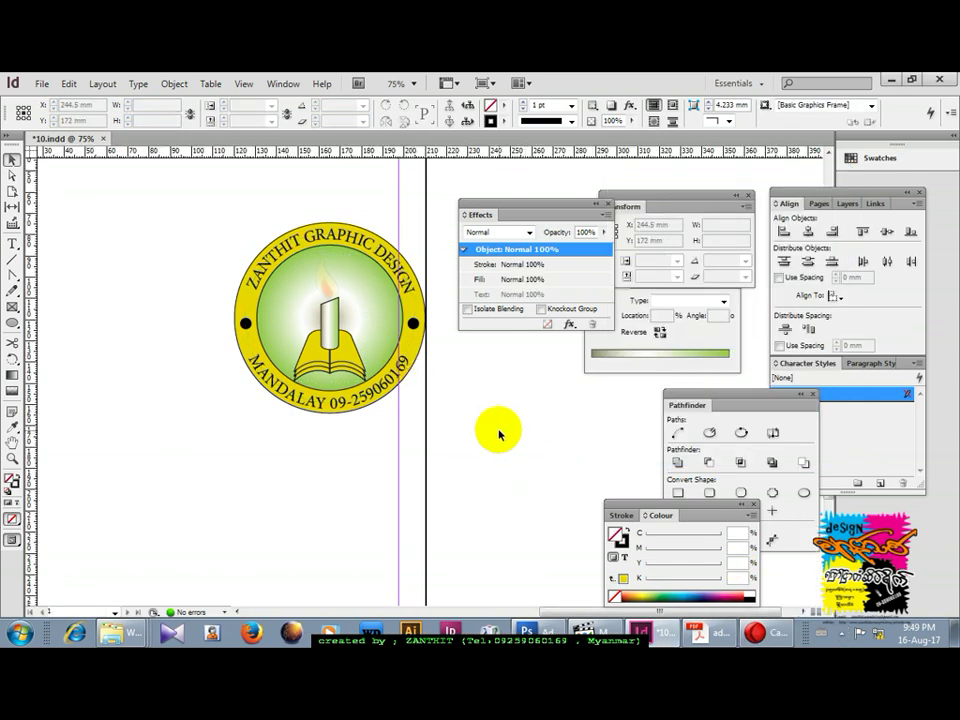
key(ctrl+equal)
Zoom in to 125% on the badge and select the candle-and-book group.
click(270, 367)
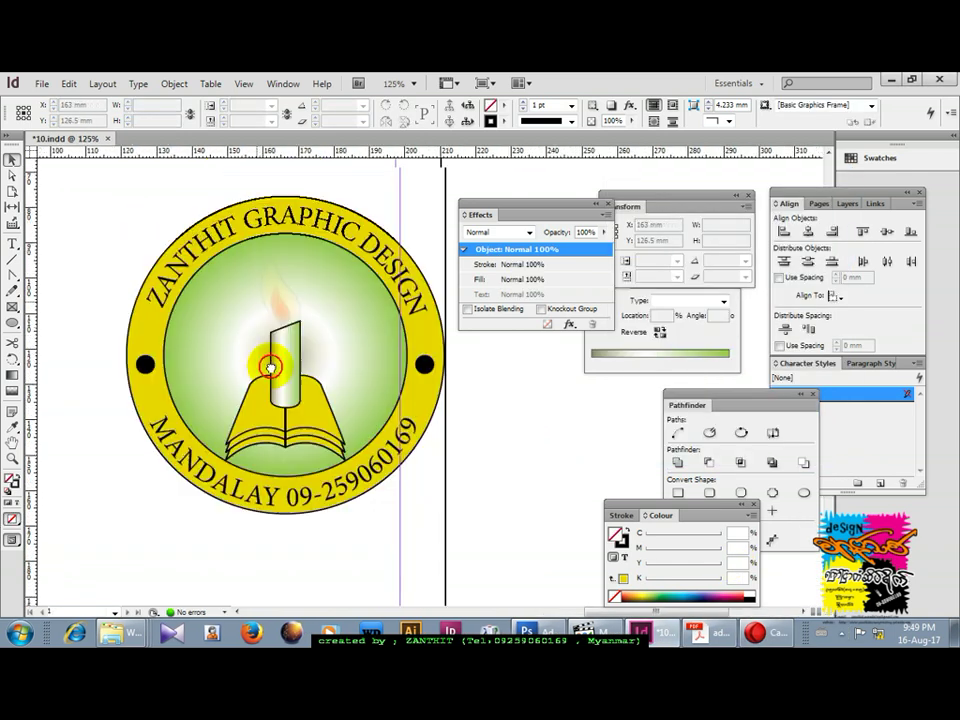
click(313, 403)
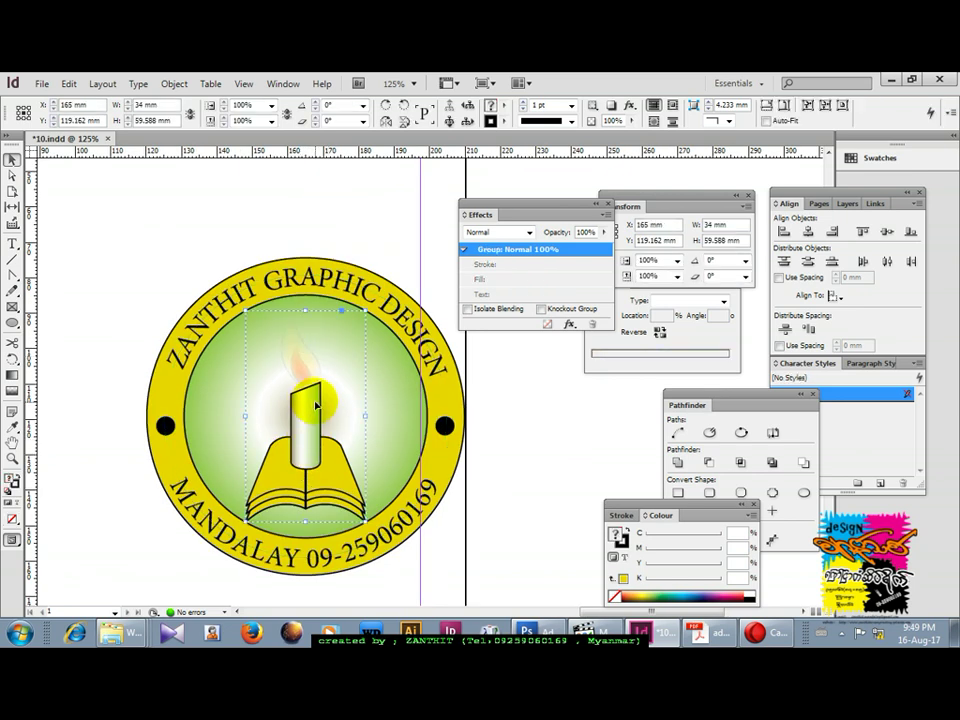
drag(316, 405, 304, 375)
right_click(304, 373)
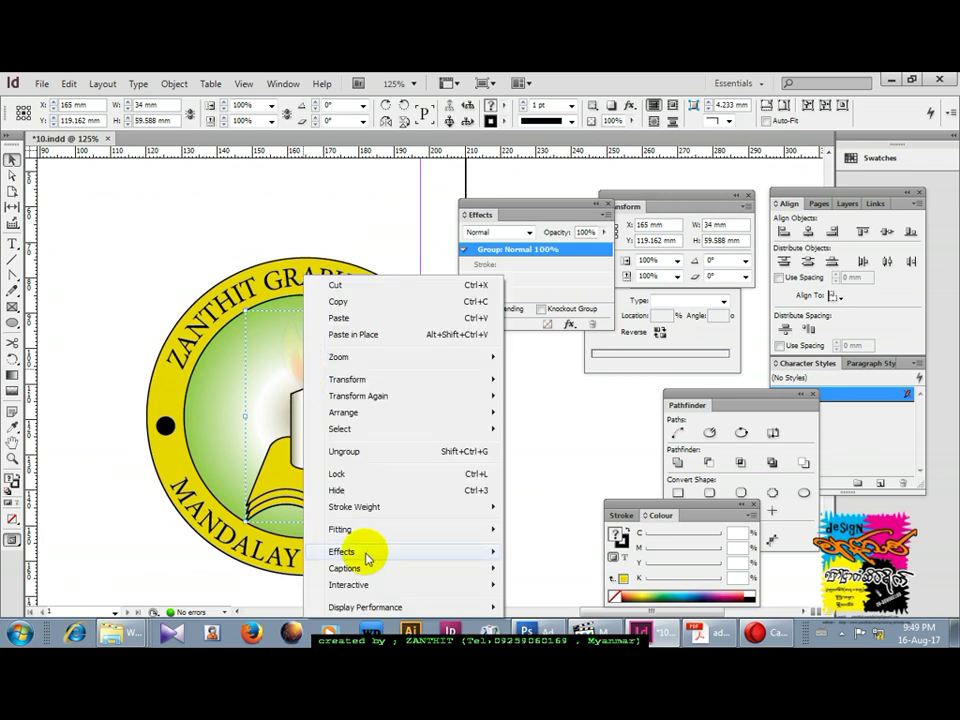
mouse_move(367, 558)
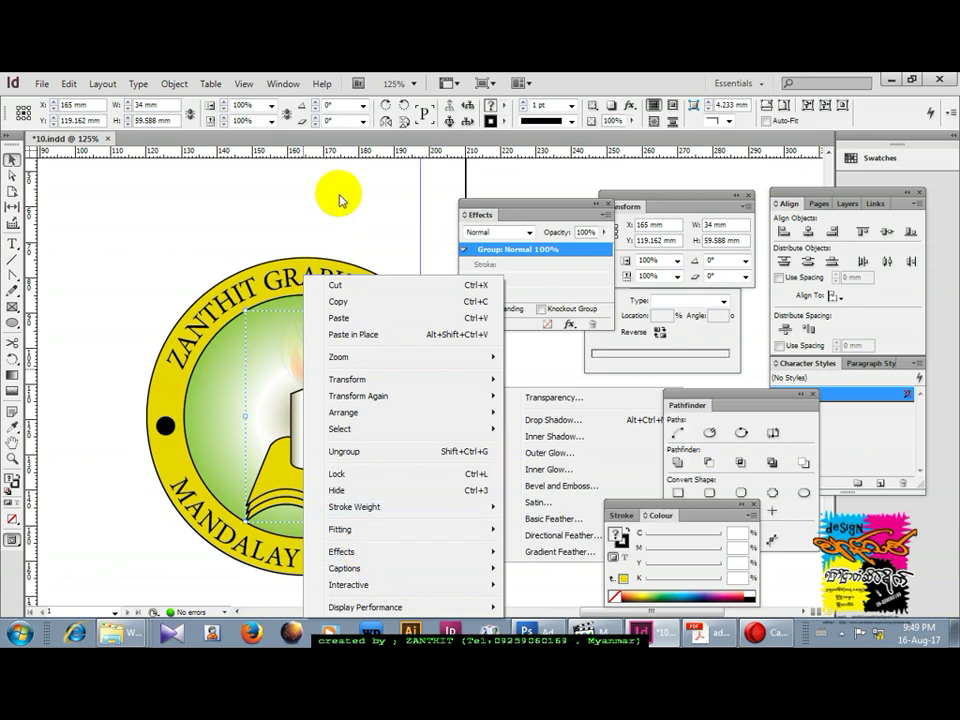
Ungroup the candle-and-book emblem from its context menu.
click(311, 379)
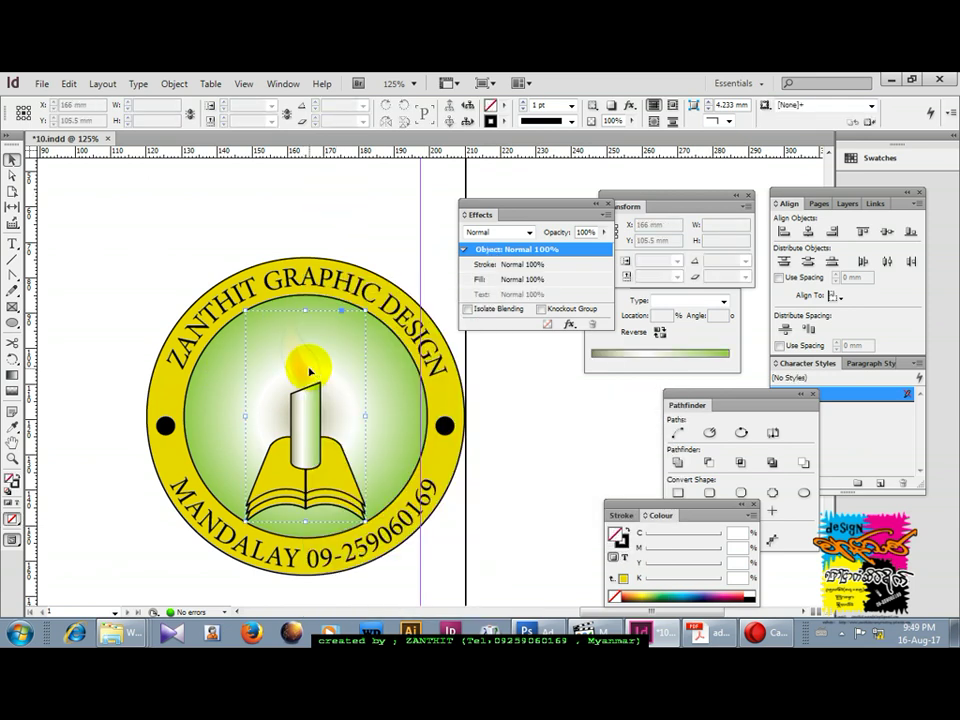
click(311, 372)
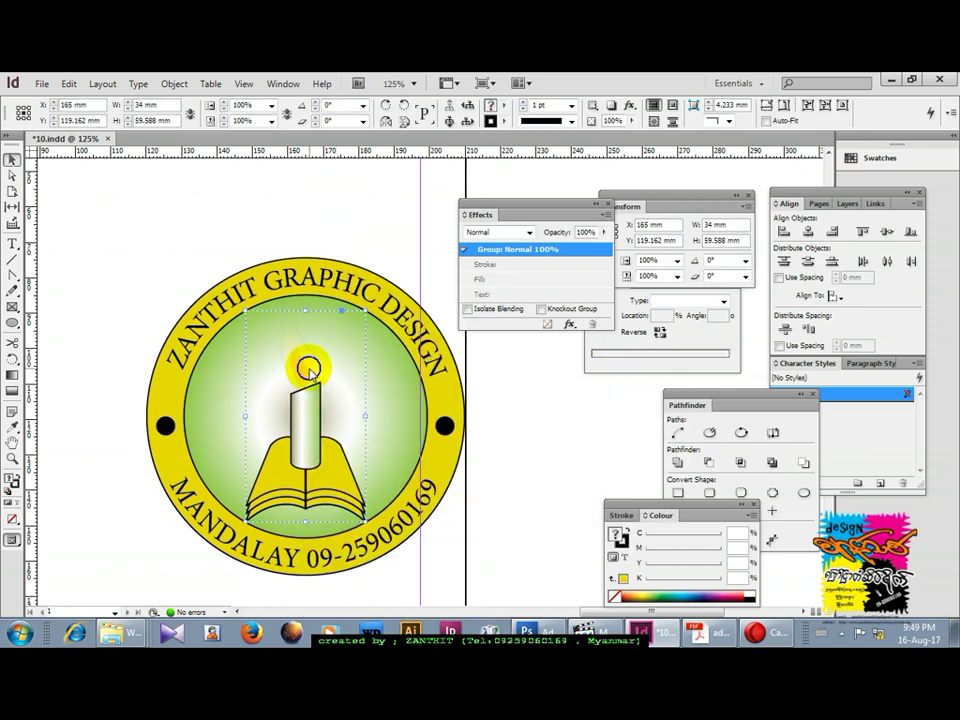
right_click(310, 372)
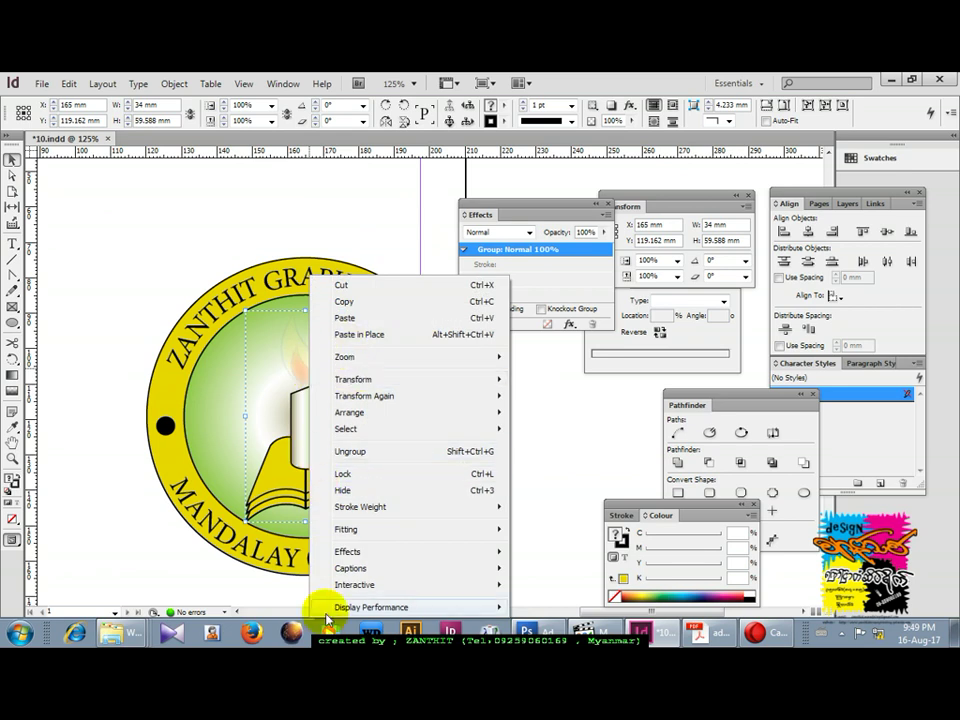
mouse_move(350, 554)
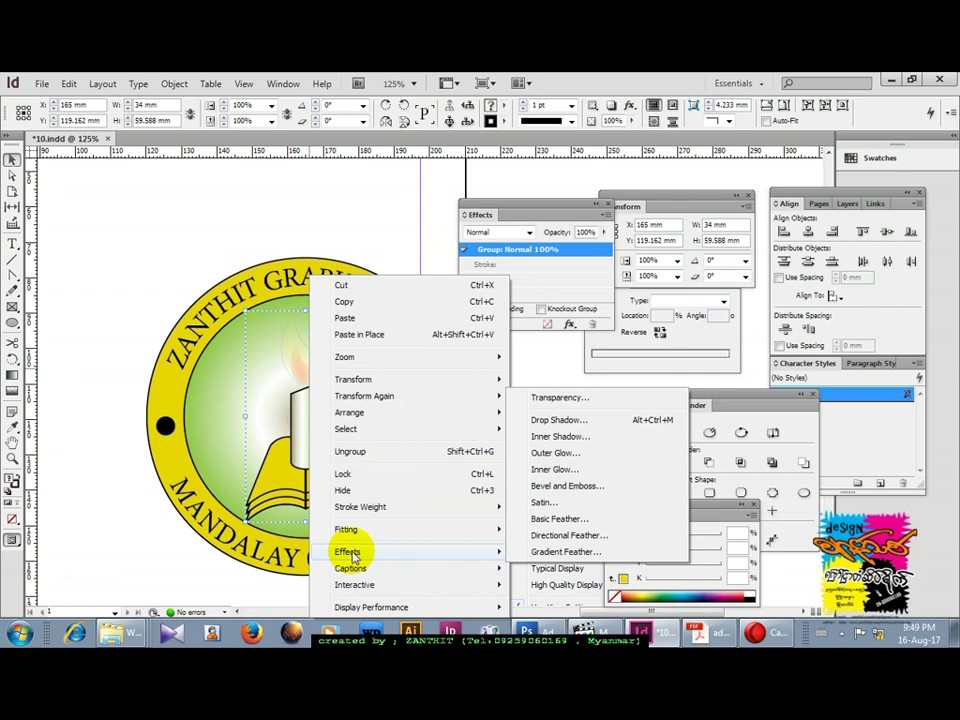
click(360, 451)
Select only the flame shape, ready for editing.
click(313, 380)
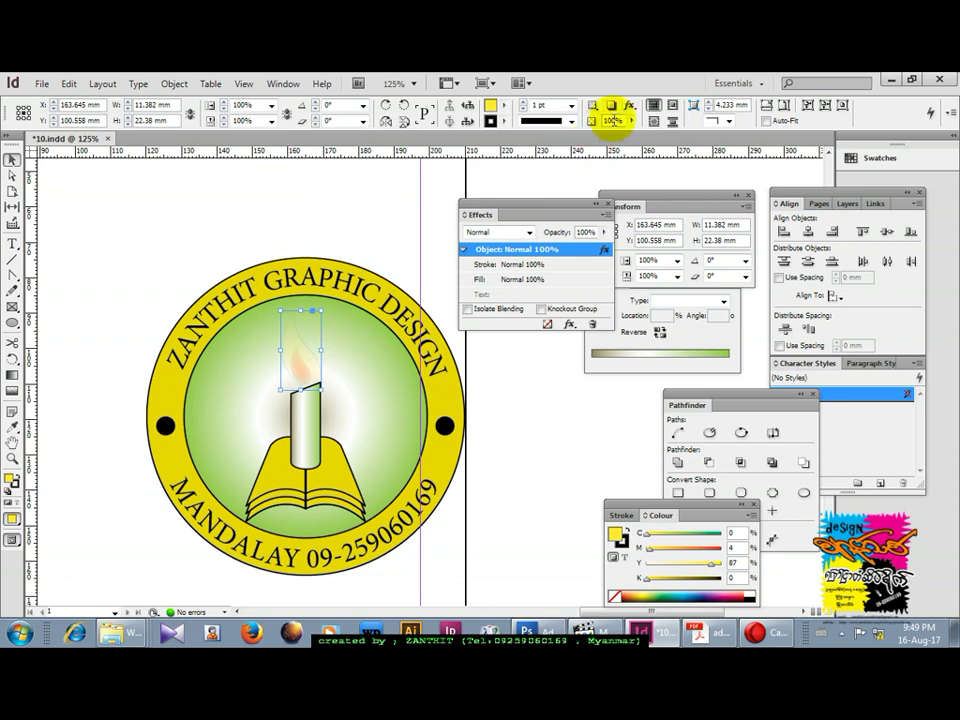
click(612, 104)
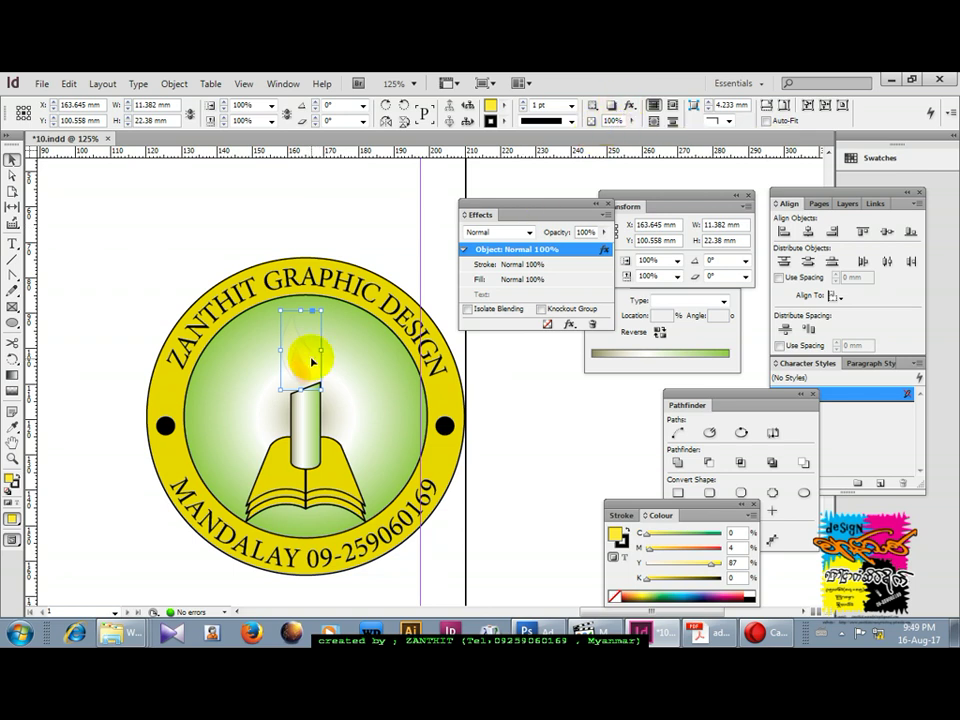
click(281, 84)
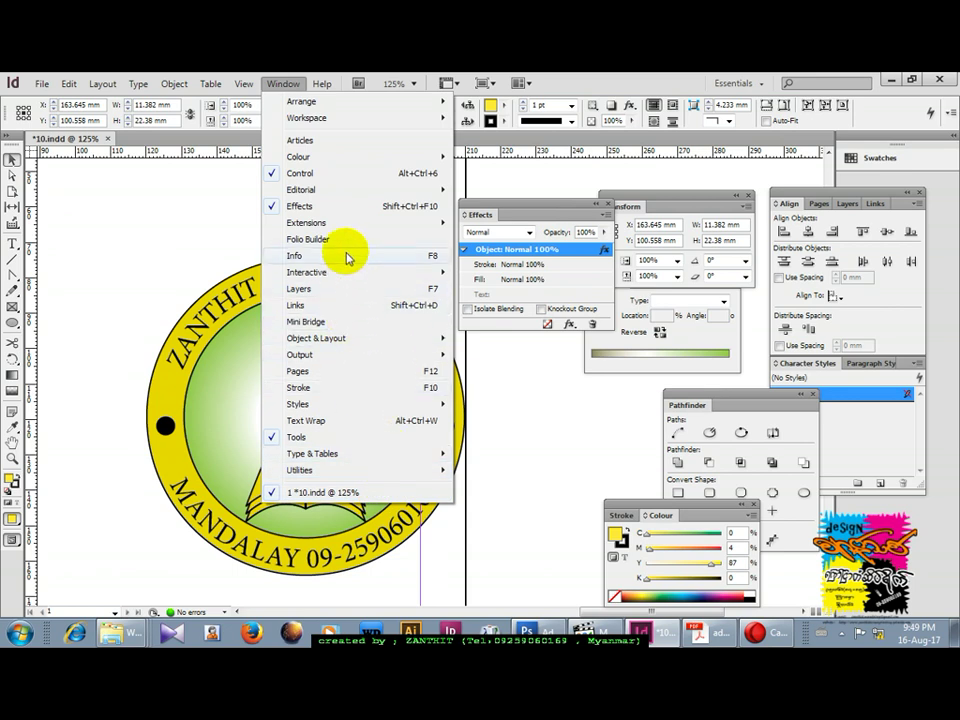
click(516, 322)
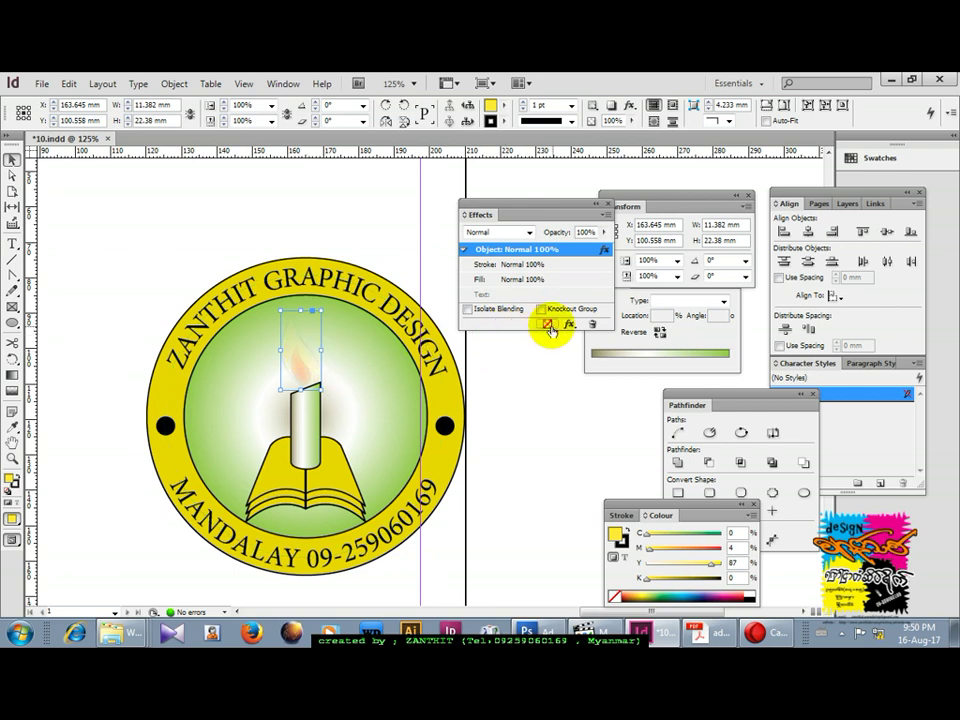
Give the candle flame a Basic Feather with a 3 mm width.
click(568, 324)
click(620, 449)
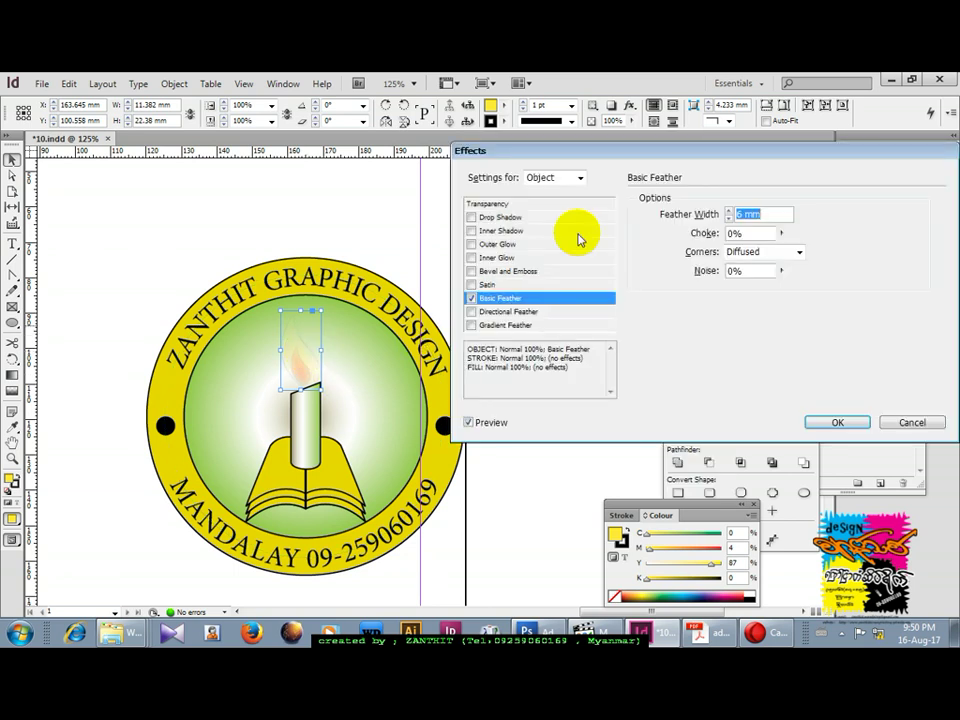
click(731, 218)
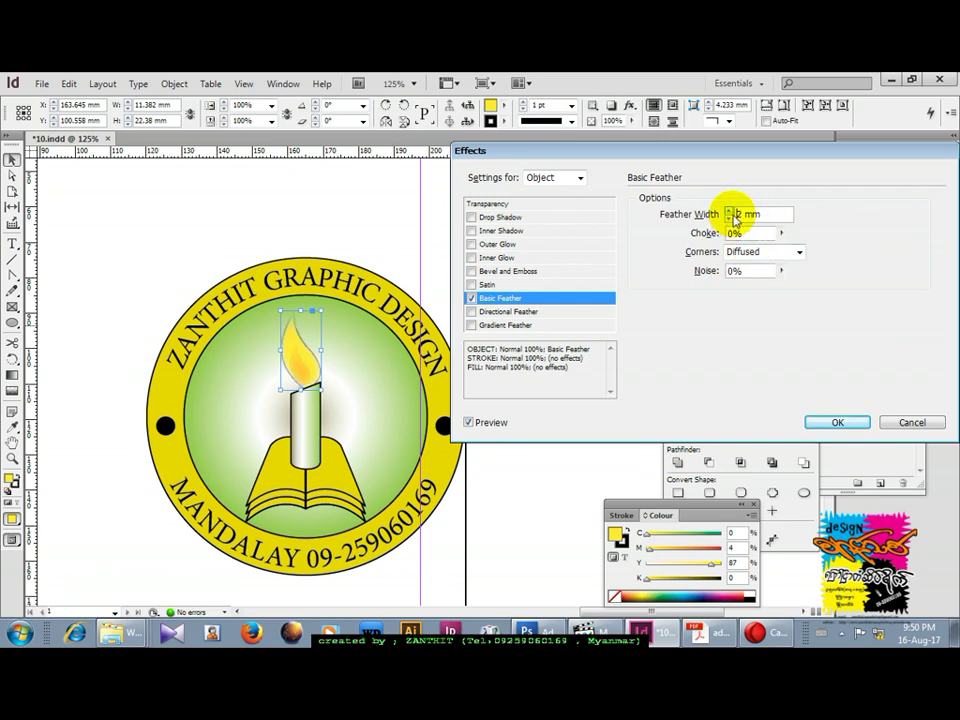
click(826, 420)
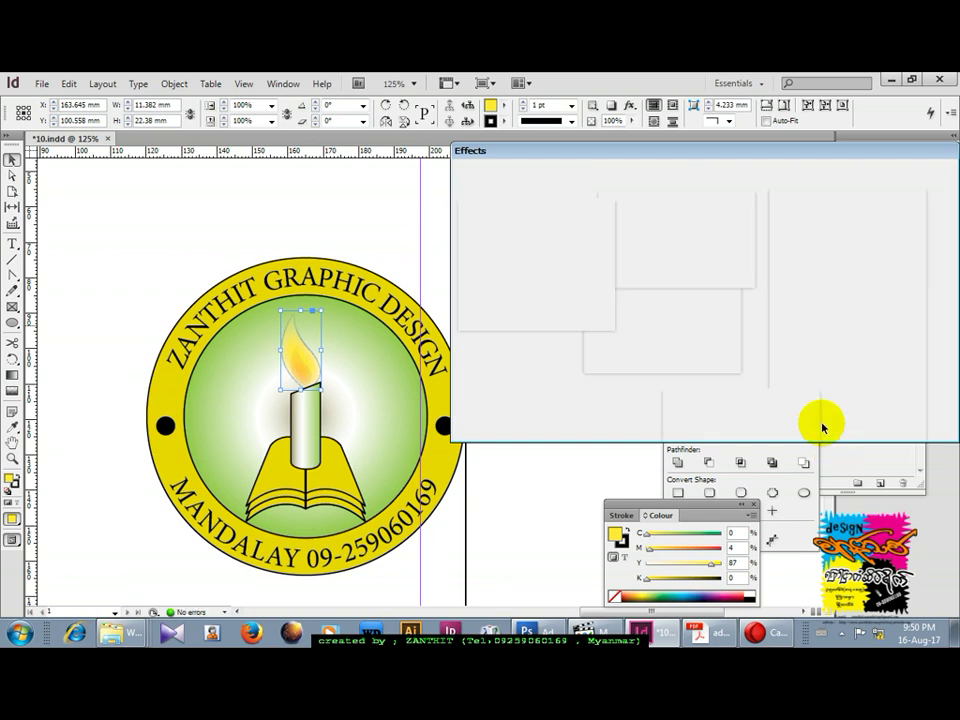
Draw a small ellipse inside the flame as its core and feather it at 2 mm.
key(l)
drag(290, 344, 312, 384)
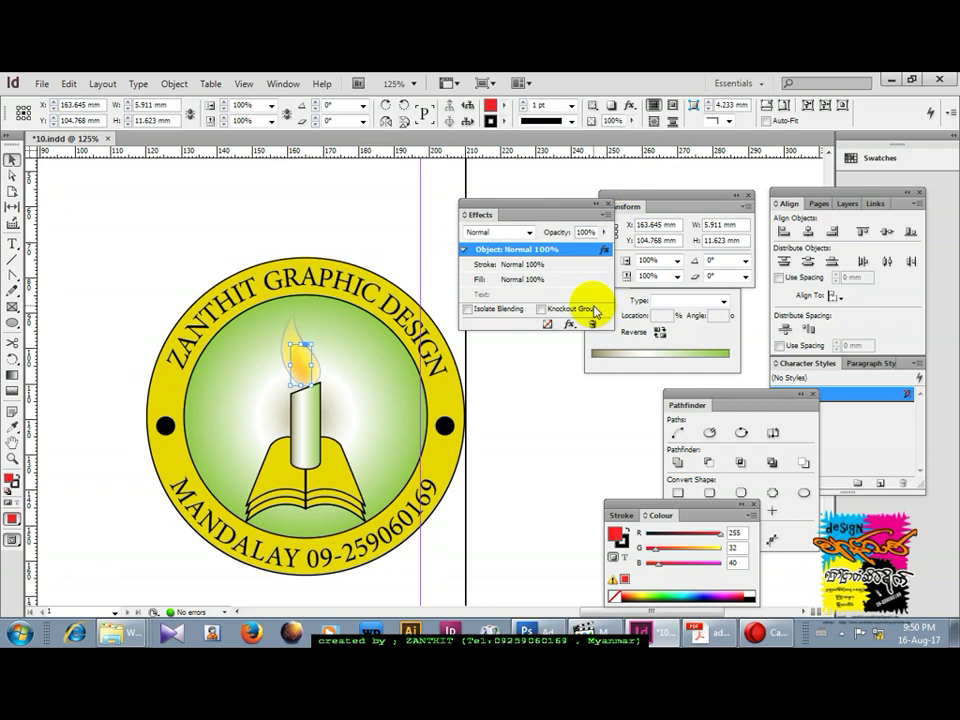
click(570, 324)
click(630, 450)
click(729, 218)
click(731, 222)
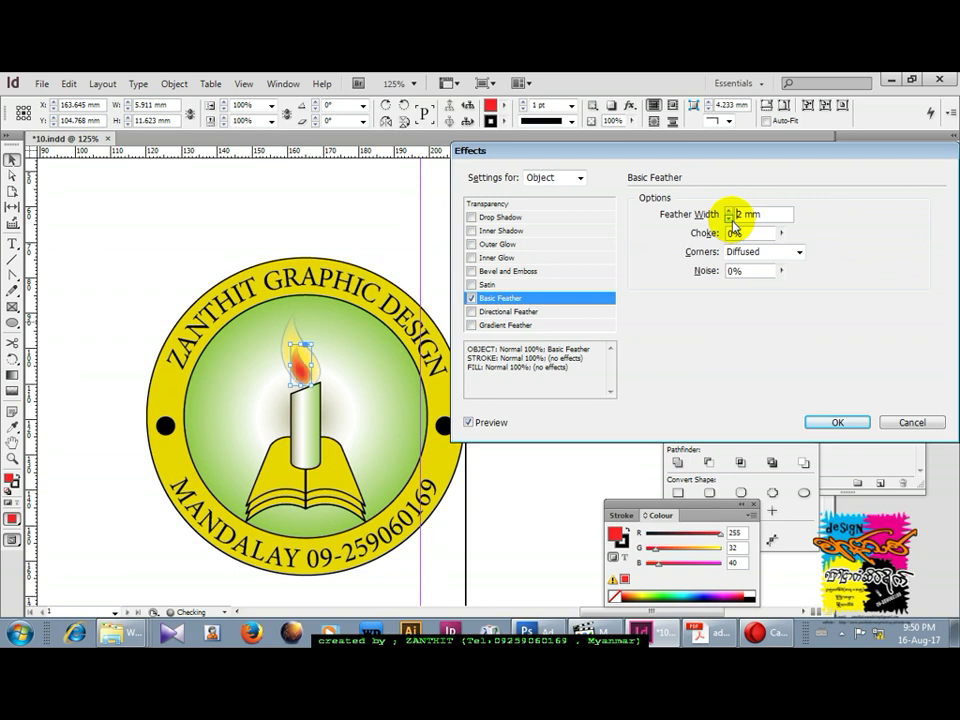
click(836, 422)
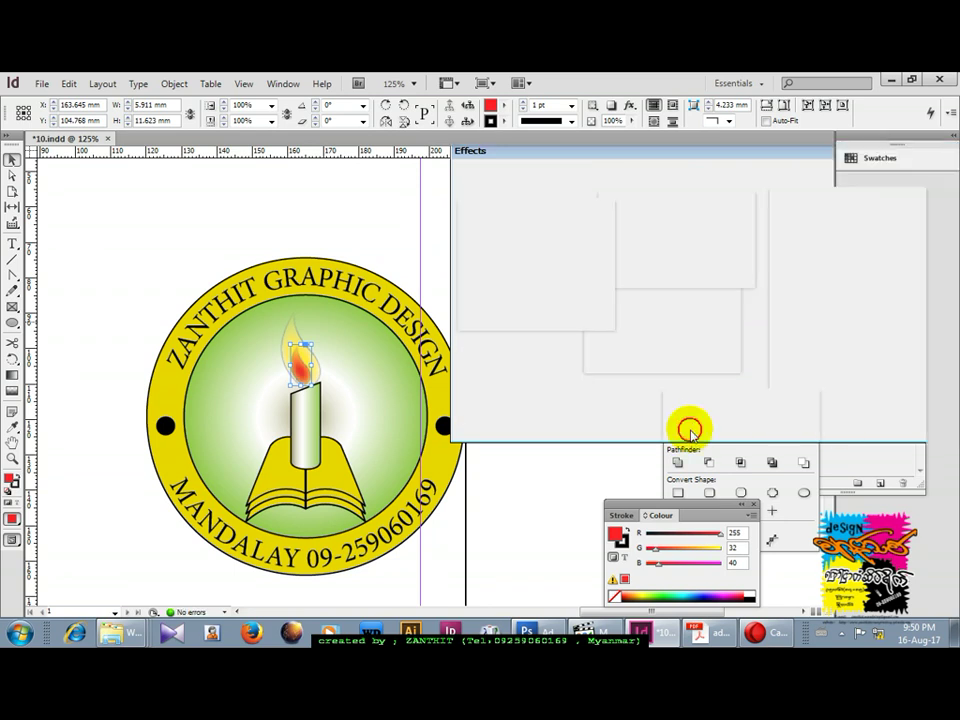
click(401, 214)
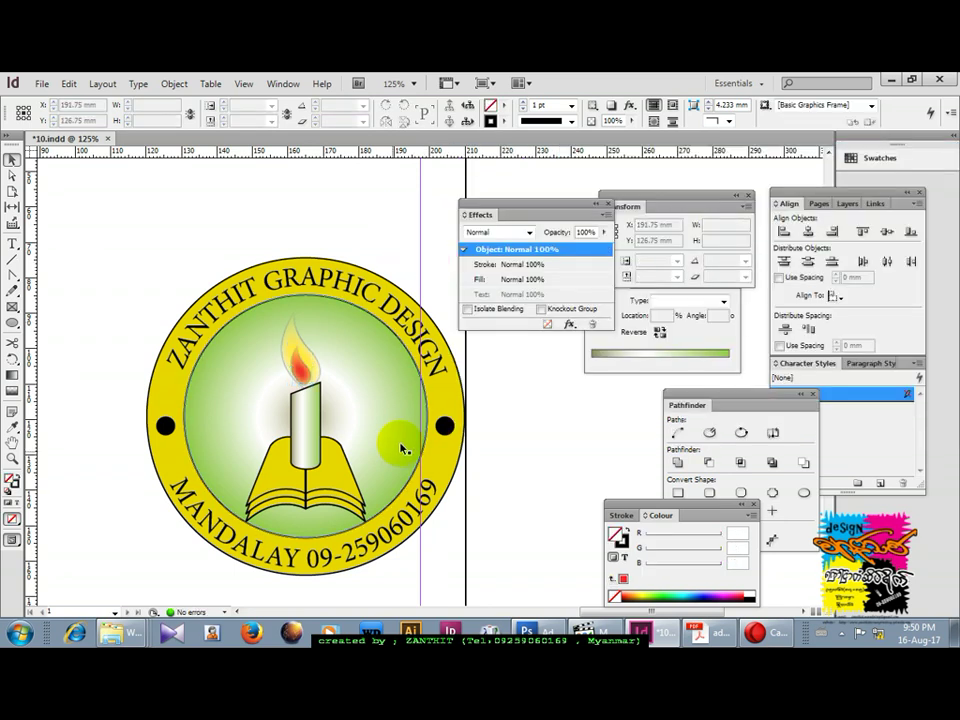
Select the candle-and-book group with its flame and raise the emblem slightly in the centre.
click(313, 411)
shift+click(298, 352)
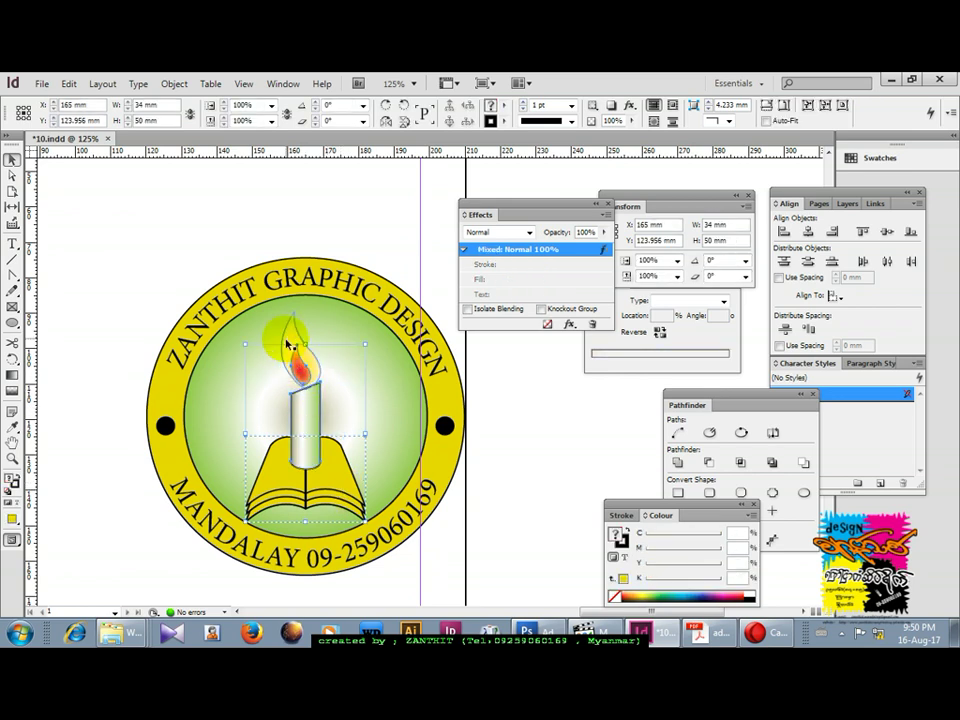
drag(362, 300, 425, 397)
click(380, 230)
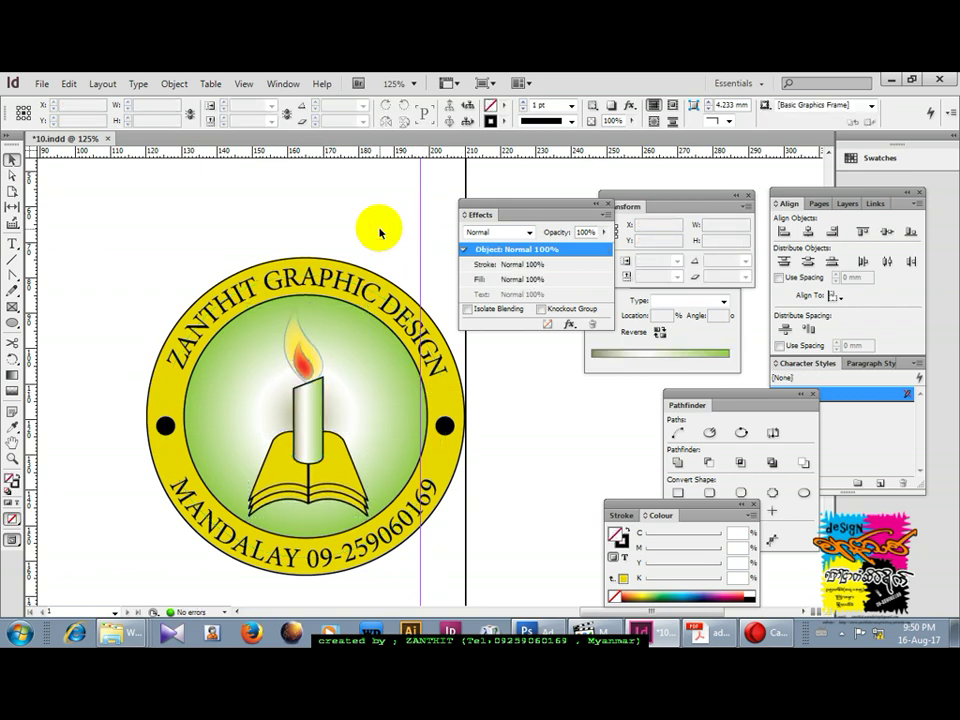
Zoom out, select the whole badge, and move it left into the page's upper middle.
key(ctrl+minus)
key(ctrl+minus)
key(ctrl+minus)
drag(330, 311, 557, 493)
drag(489, 385, 417, 385)
click(380, 277)
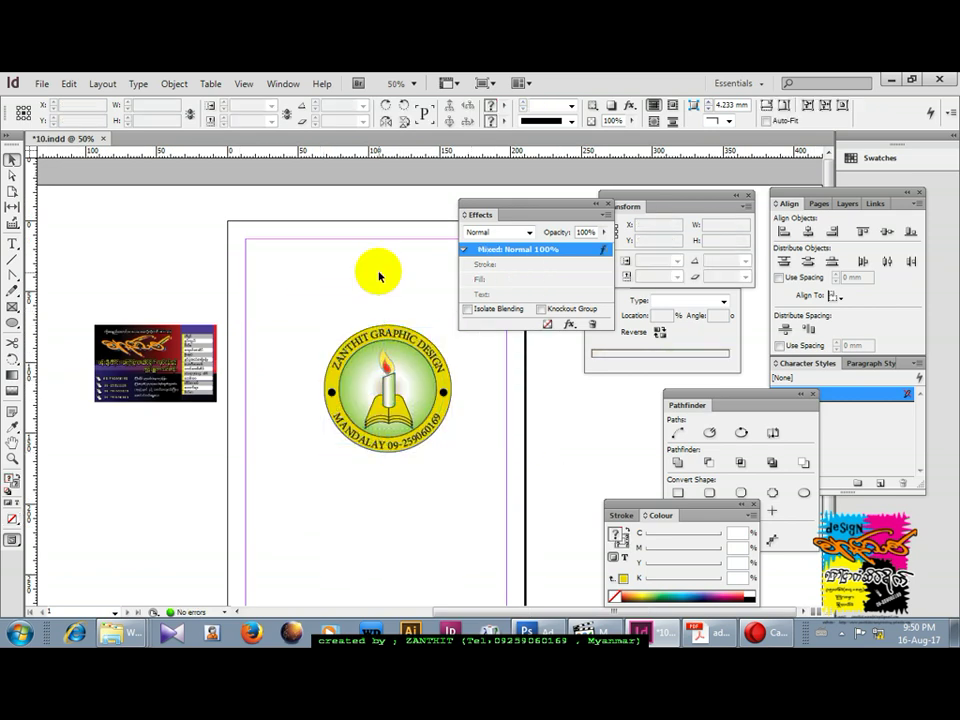